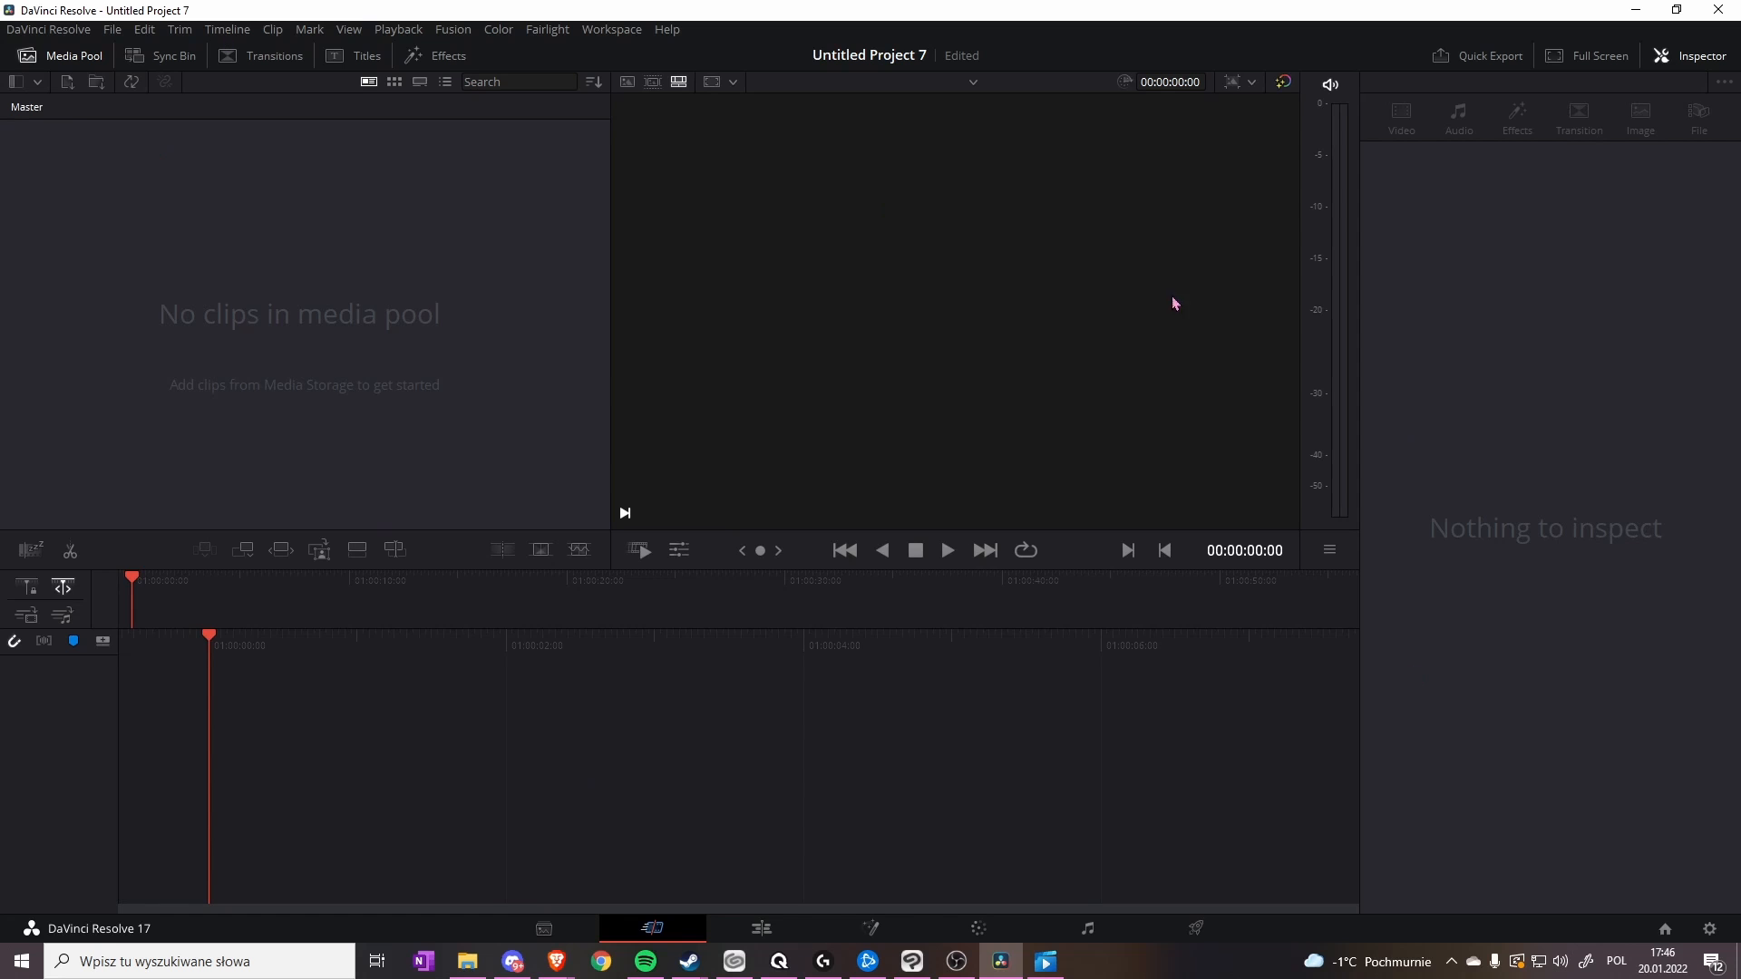
# - Look through the Color and Fusion workspaces, and return to the Cut workspace
pyautogui.click(991, 929)
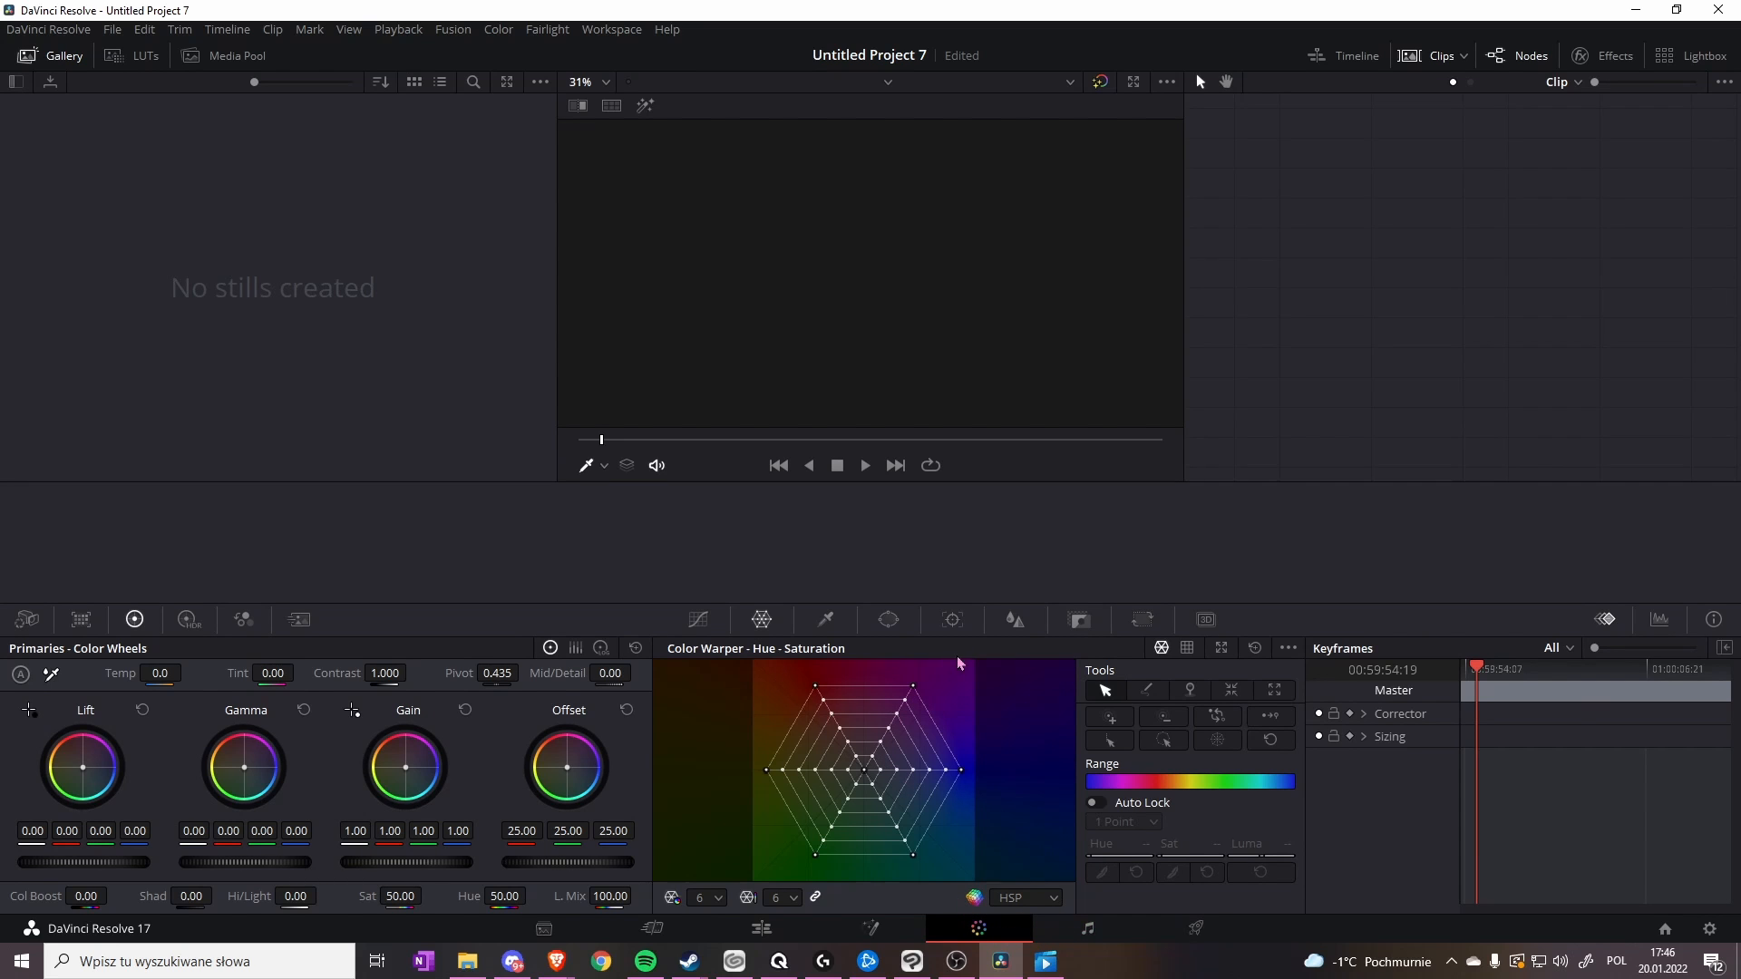
pyautogui.click(873, 930)
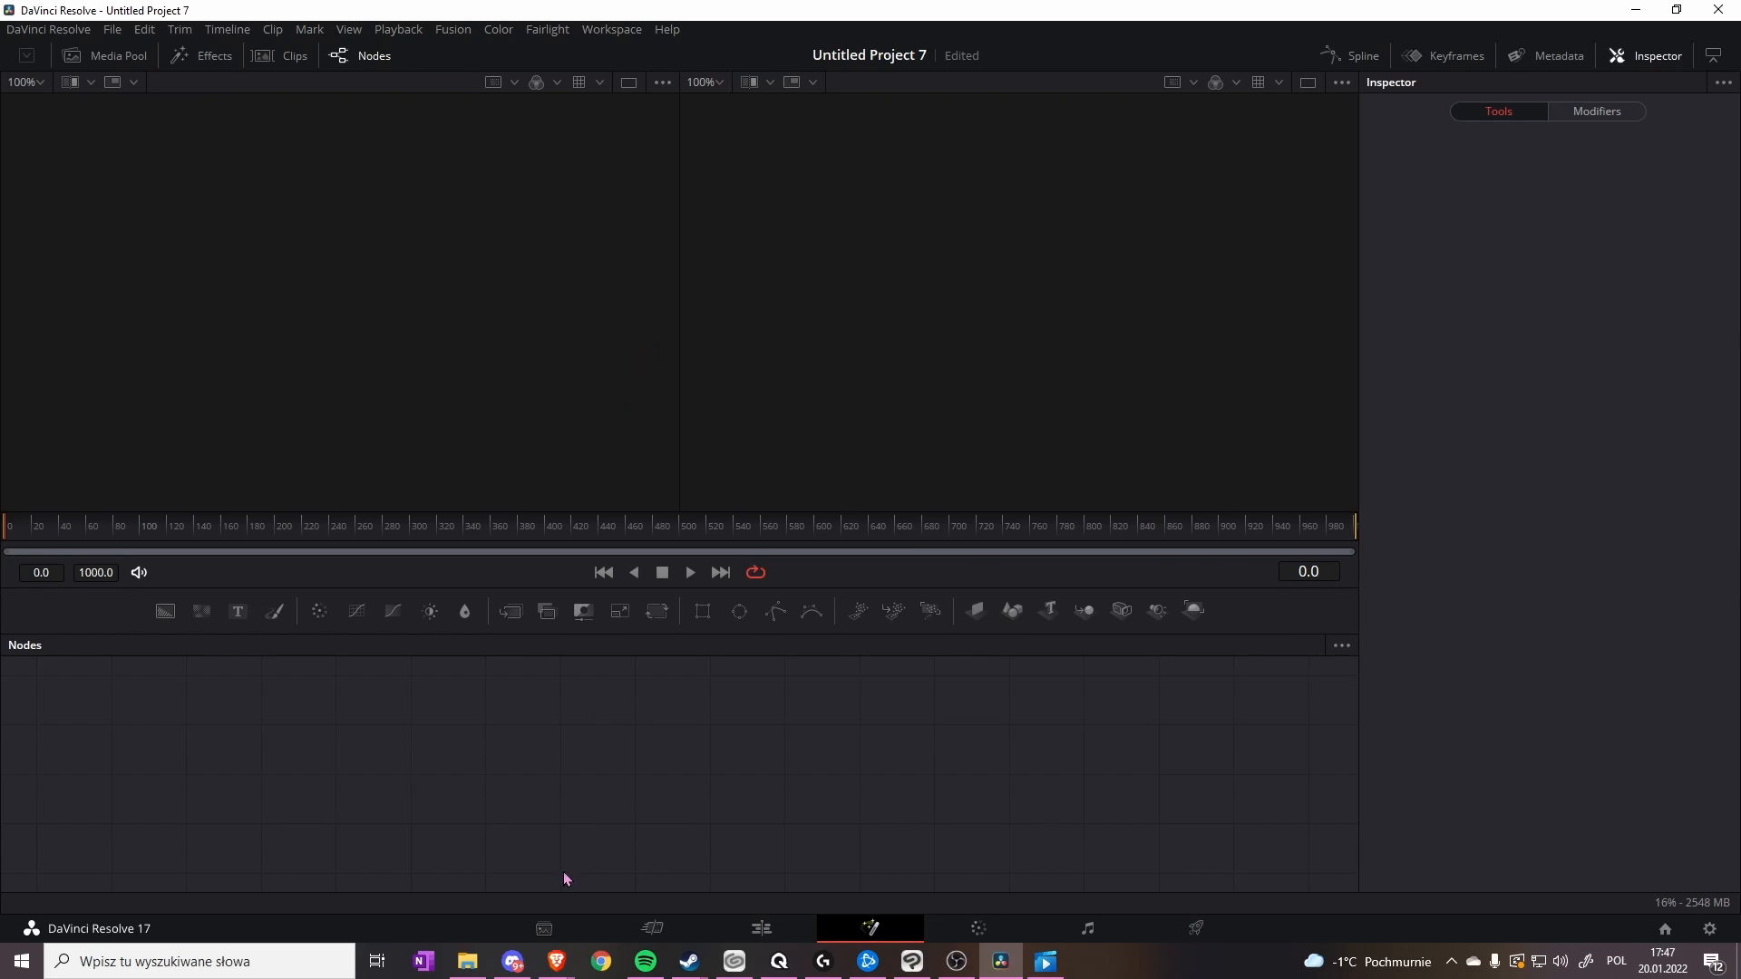
pyautogui.click(653, 929)
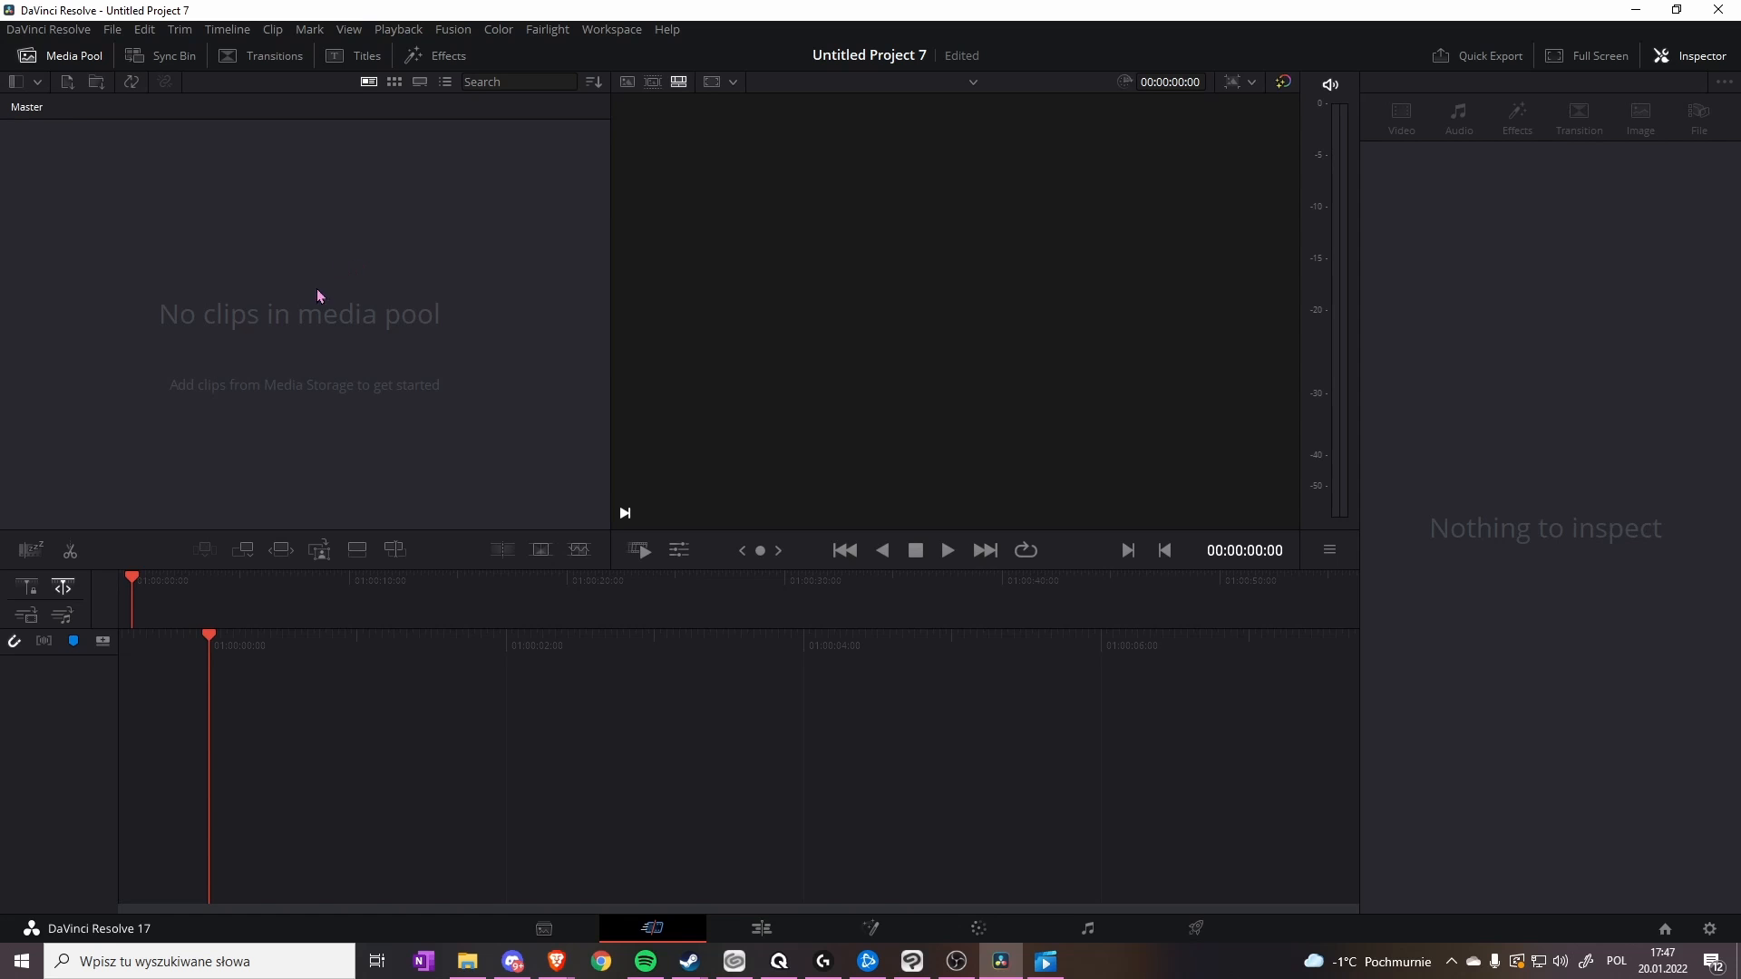
# - Switch to File Explorer and open the materials folder on the desktop
pyautogui.click(467, 961)
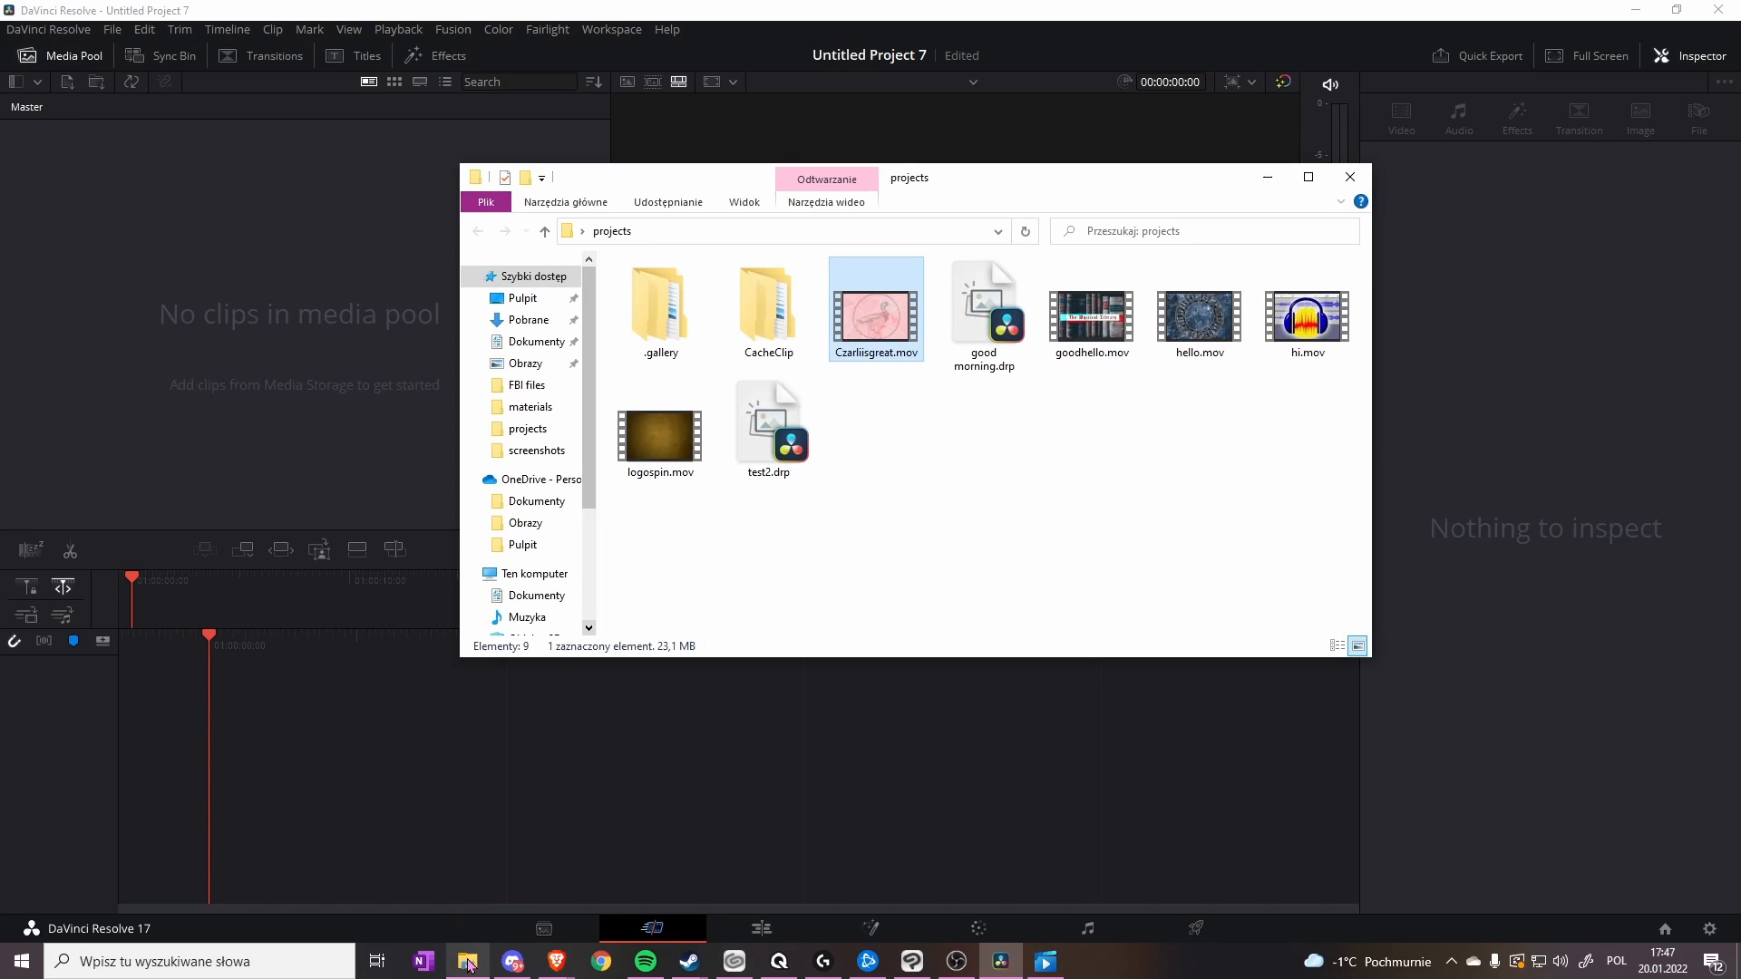
pyautogui.moveTo(925, 177); pyautogui.dragTo(1026, 168)
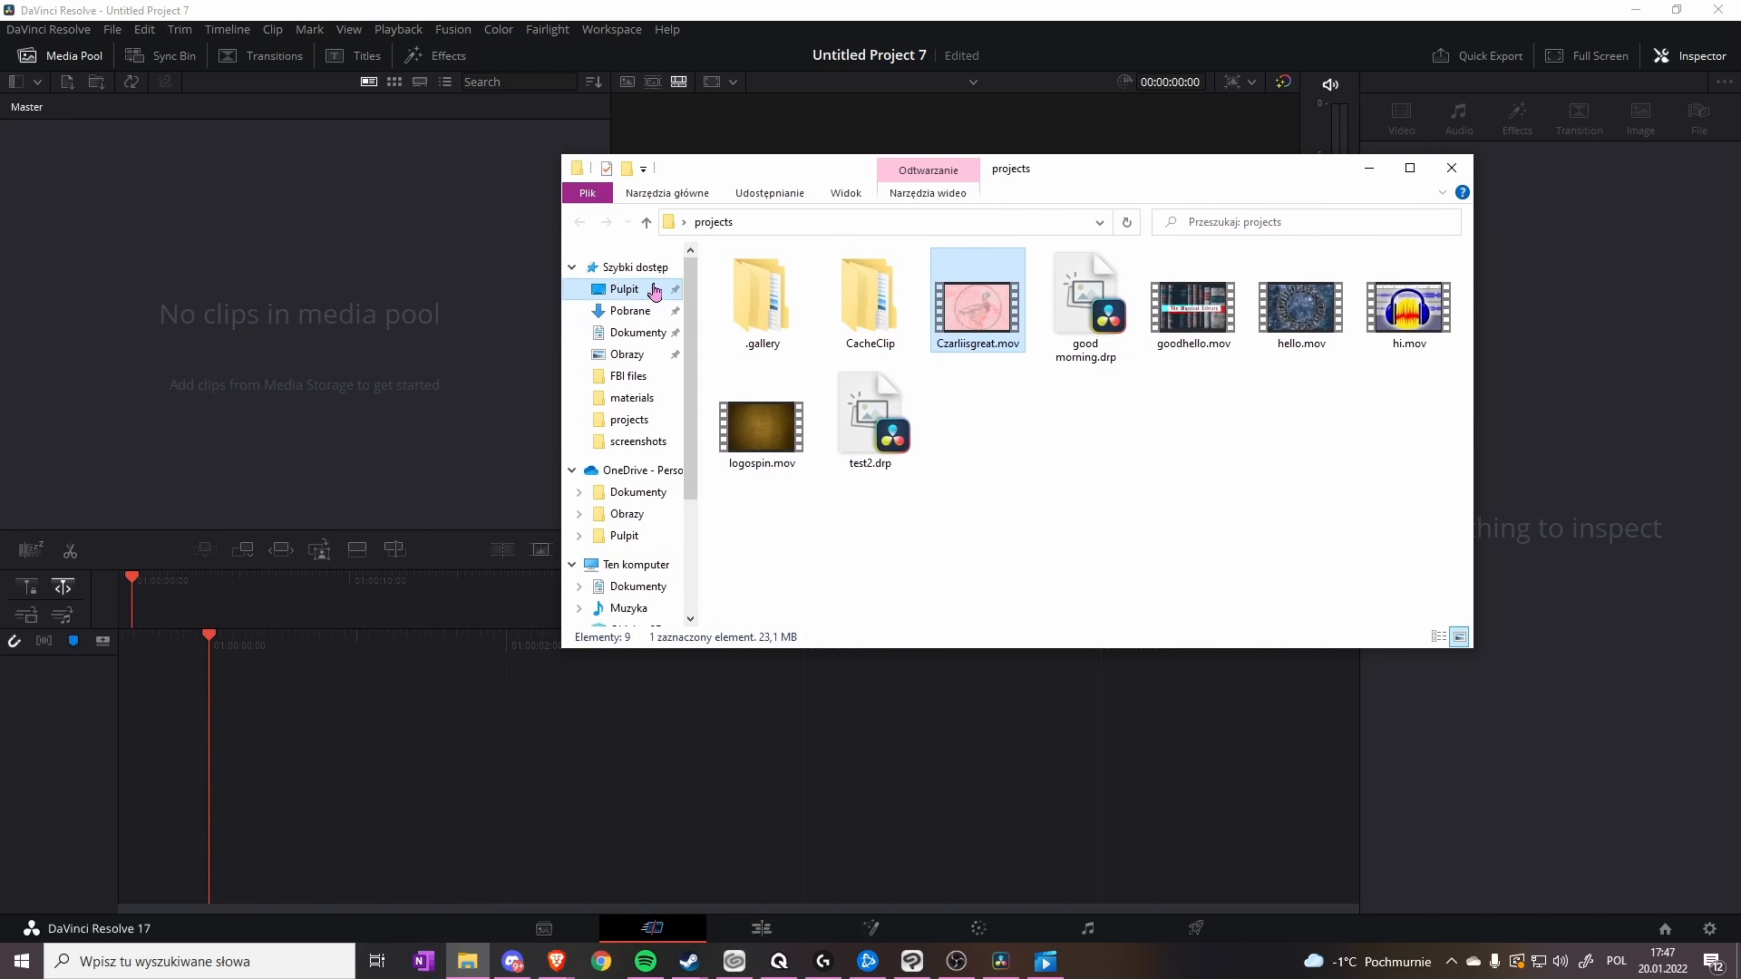
pyautogui.click(624, 288)
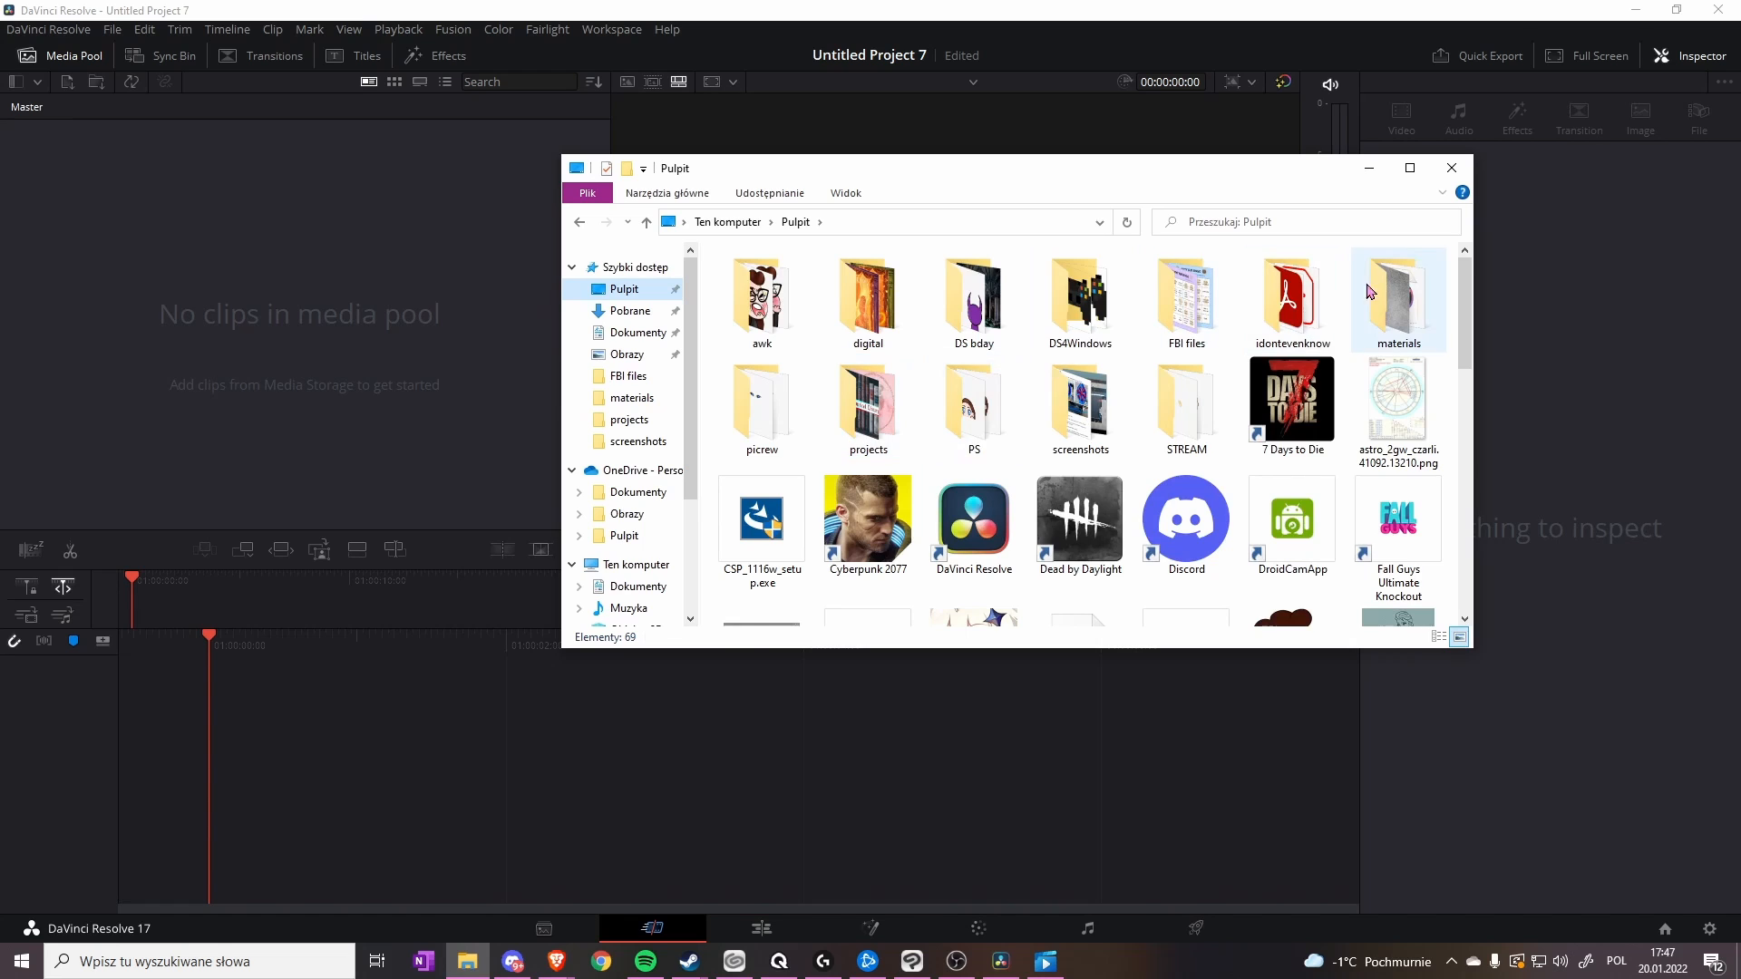
pyautogui.doubleClick(1378, 288)
pyautogui.scroll(-1, 977, 319)
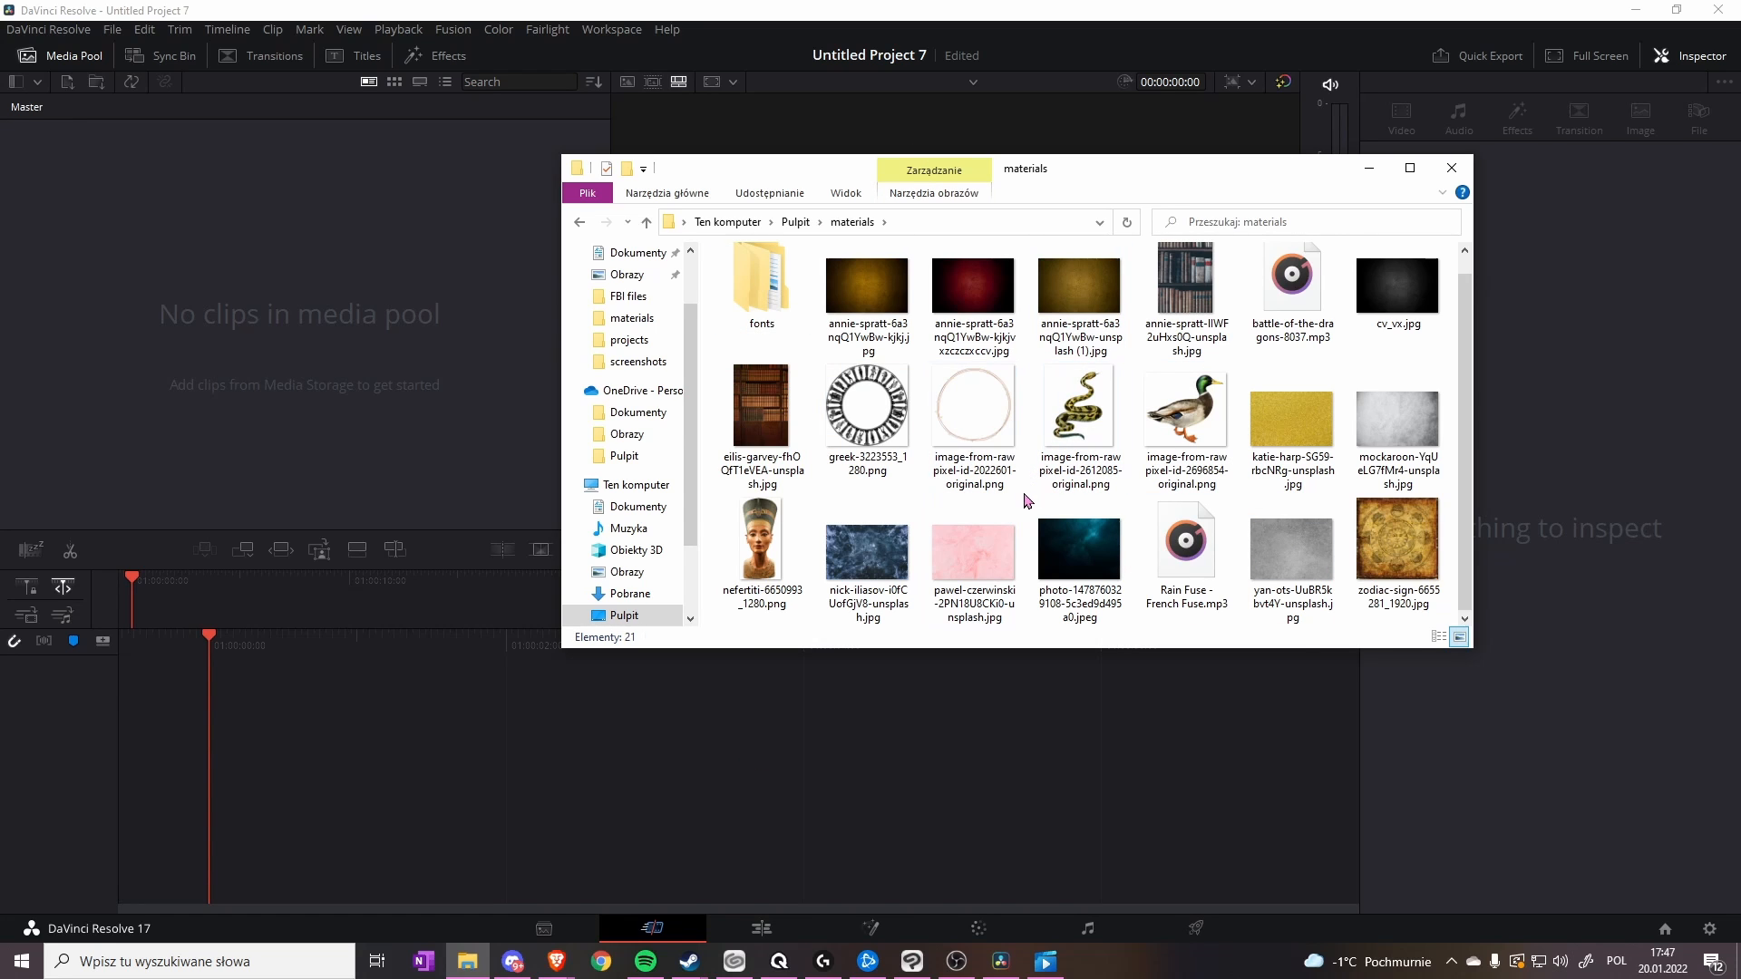
# - Import the pink marble, gold circle, duck, grey texture and snake images plus the Rain Fuse audio into the media pool, and close the folder
pyautogui.moveTo(986, 570); pyautogui.dragTo(399, 331)
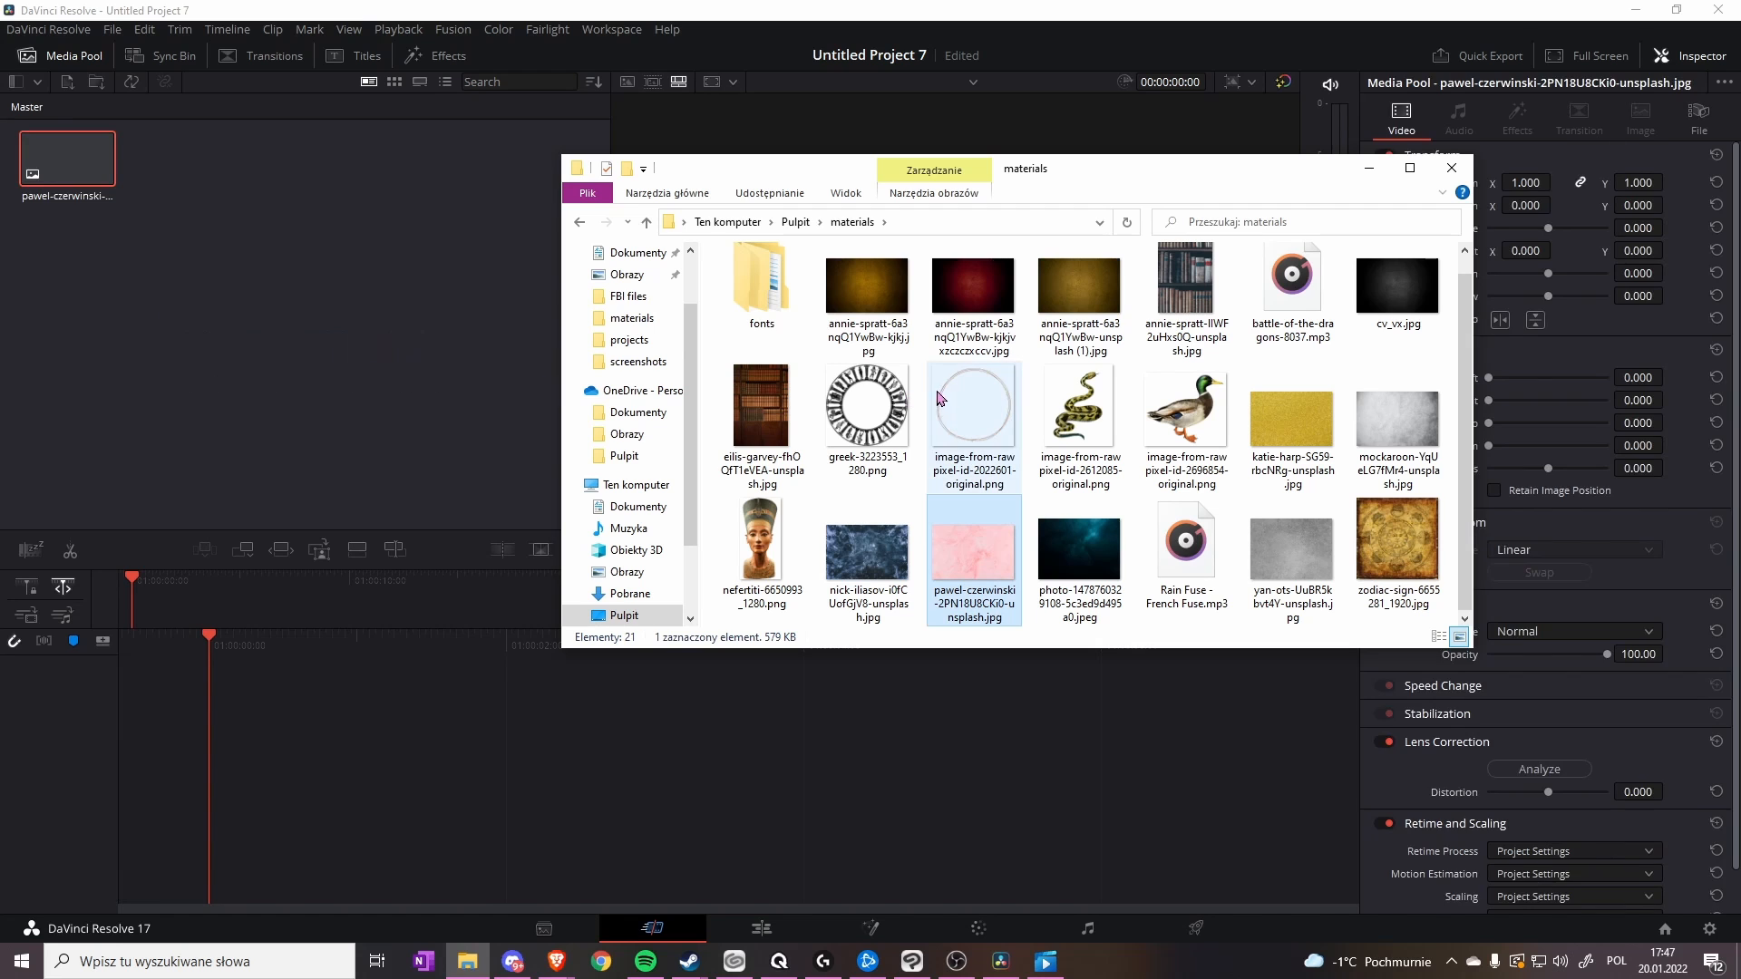
pyautogui.moveTo(972, 412); pyautogui.dragTo(408, 276)
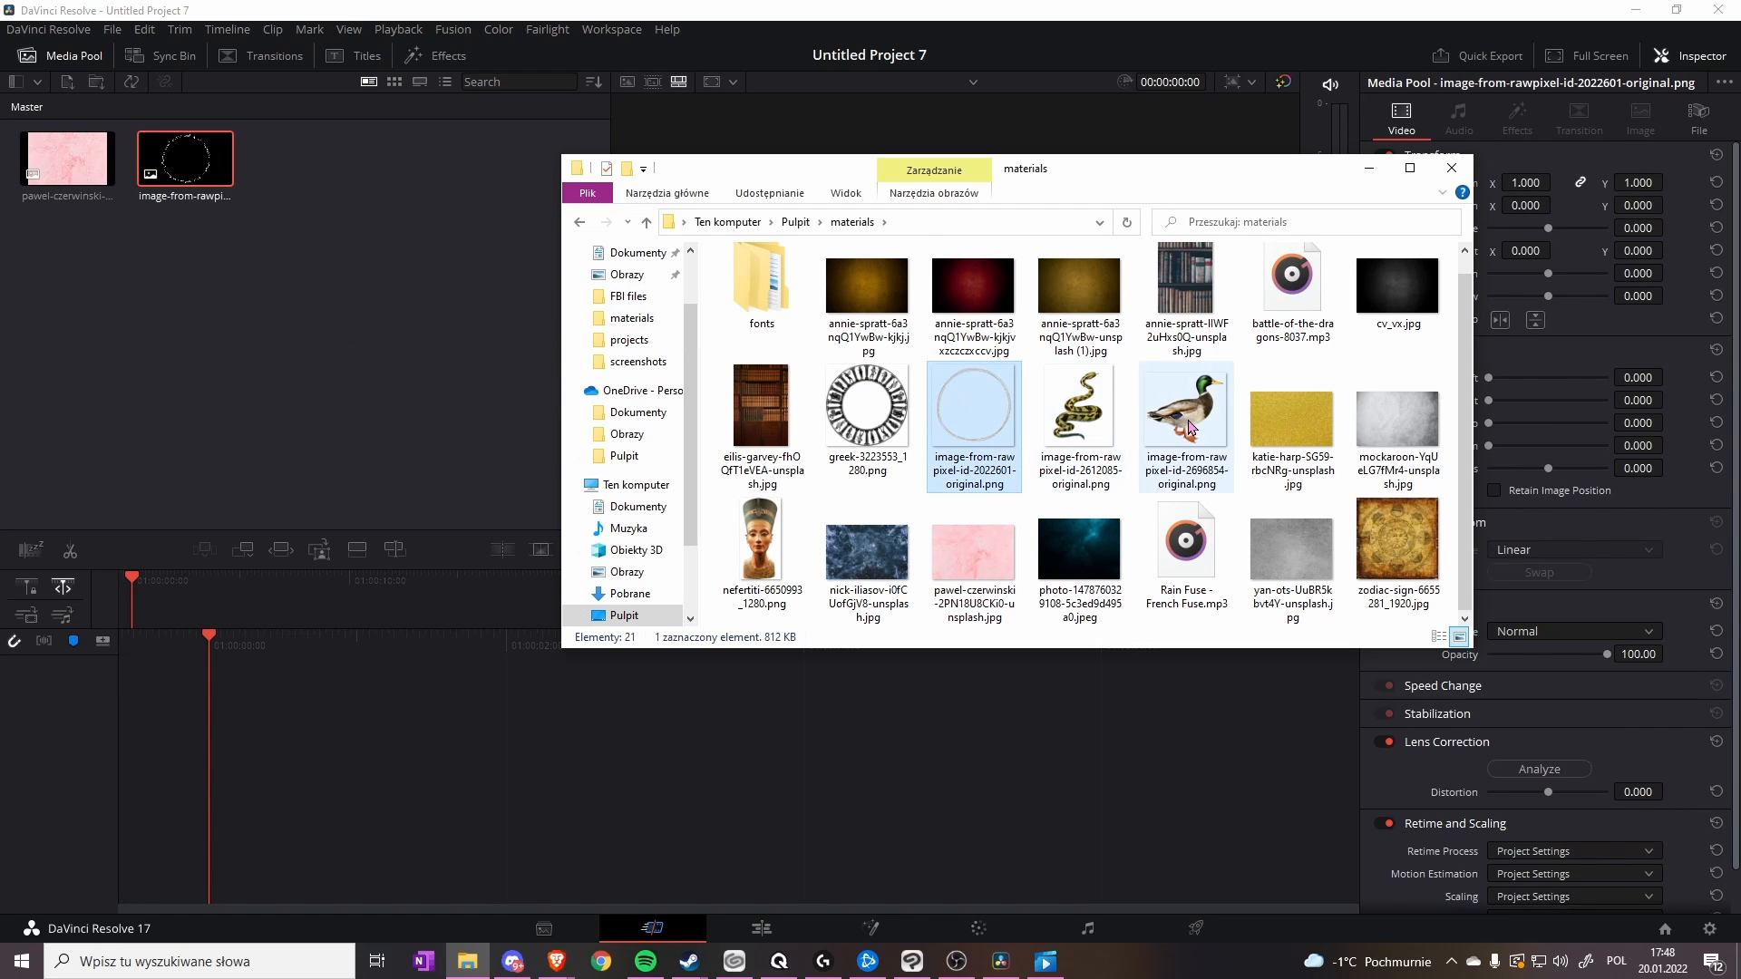
pyautogui.moveTo(1183, 424); pyautogui.dragTo(399, 304)
pyautogui.moveTo(1186, 553); pyautogui.dragTo(517, 344)
pyautogui.moveTo(1289, 580); pyautogui.dragTo(489, 394)
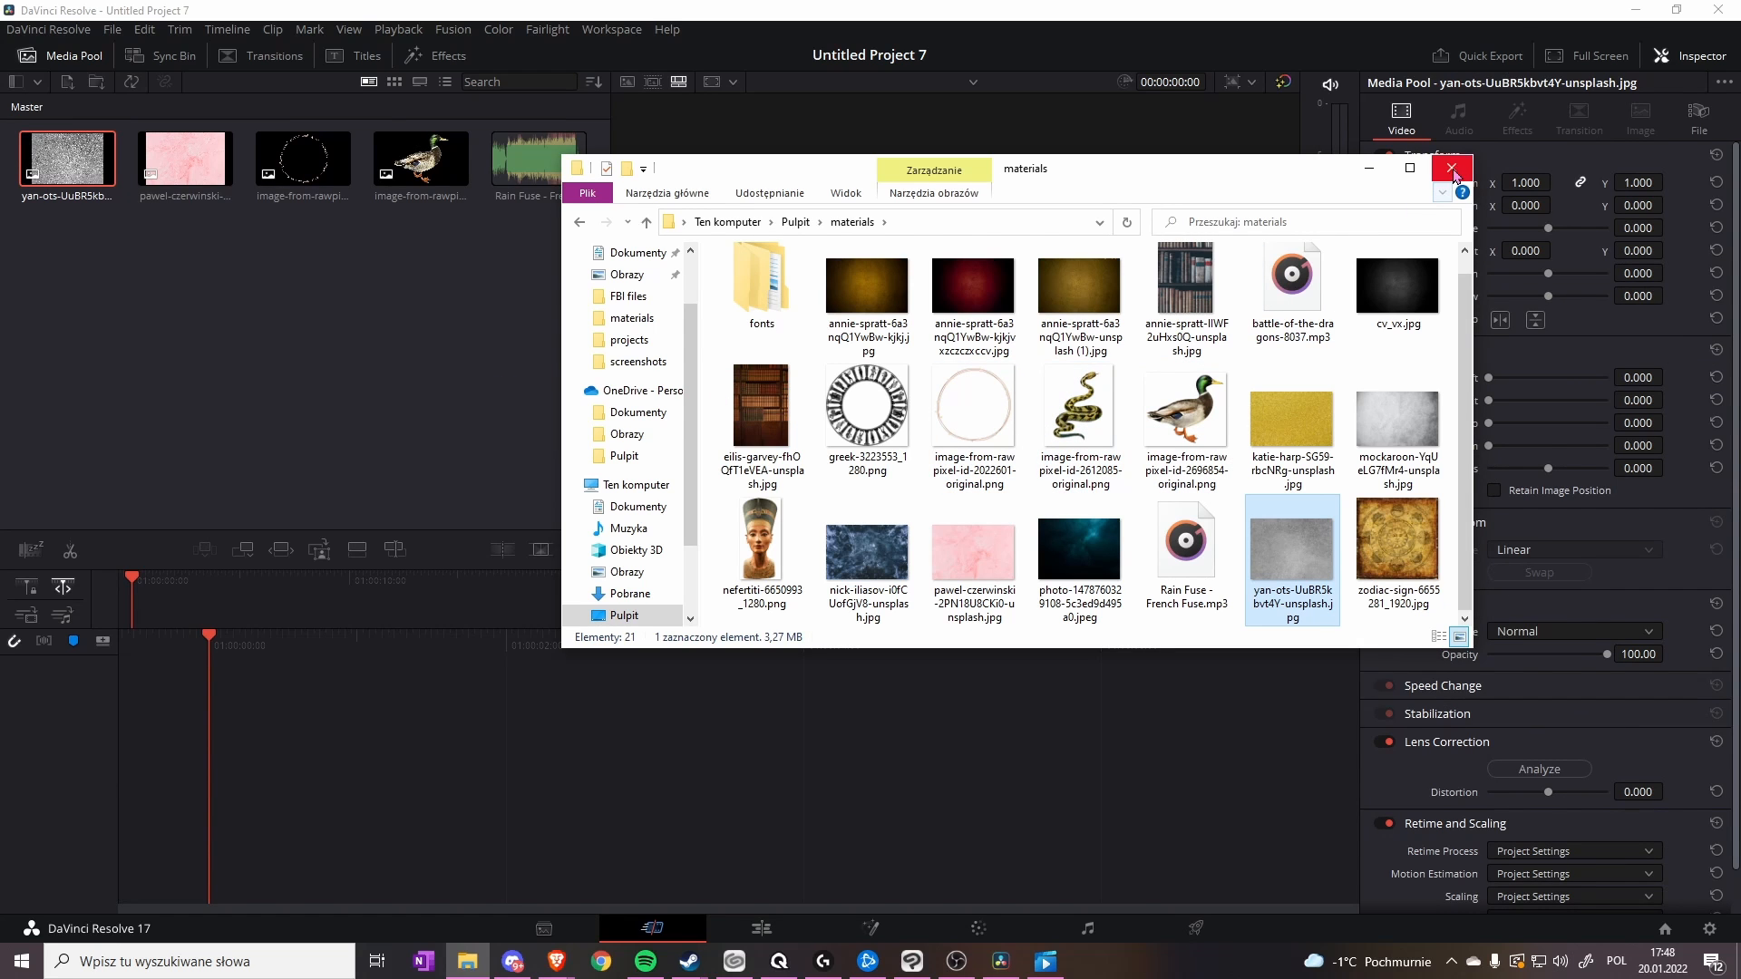
pyautogui.moveTo(1079, 413); pyautogui.dragTo(512, 367)
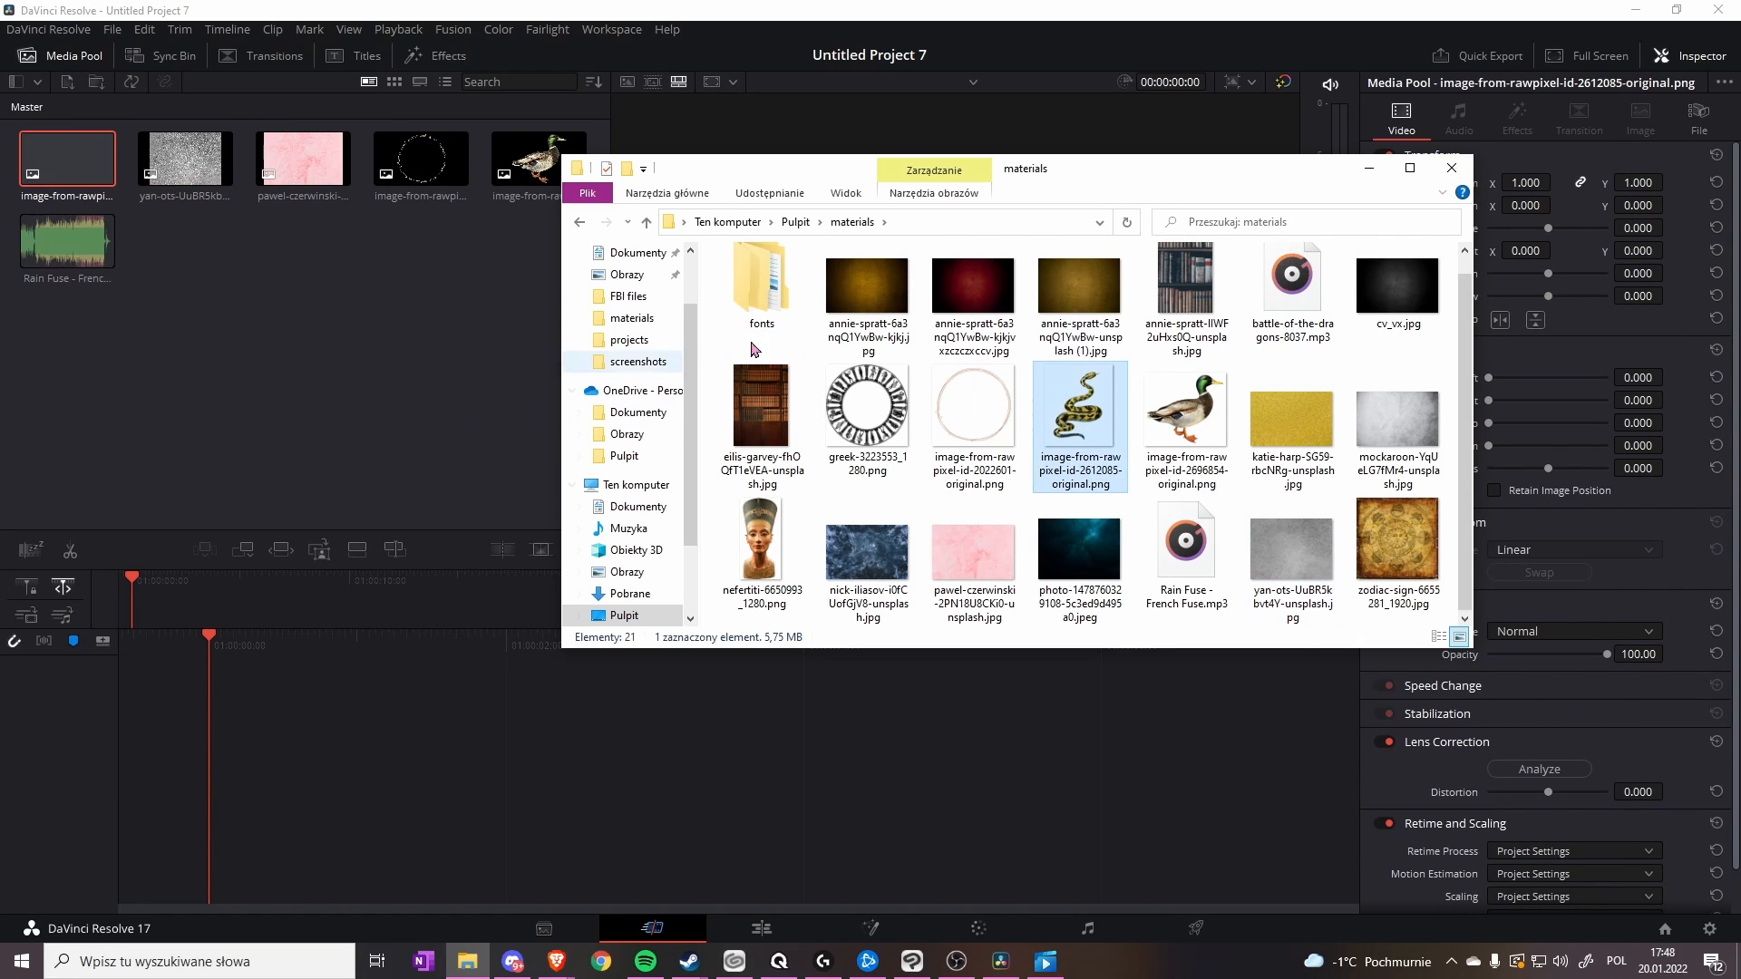
pyautogui.click(1453, 168)
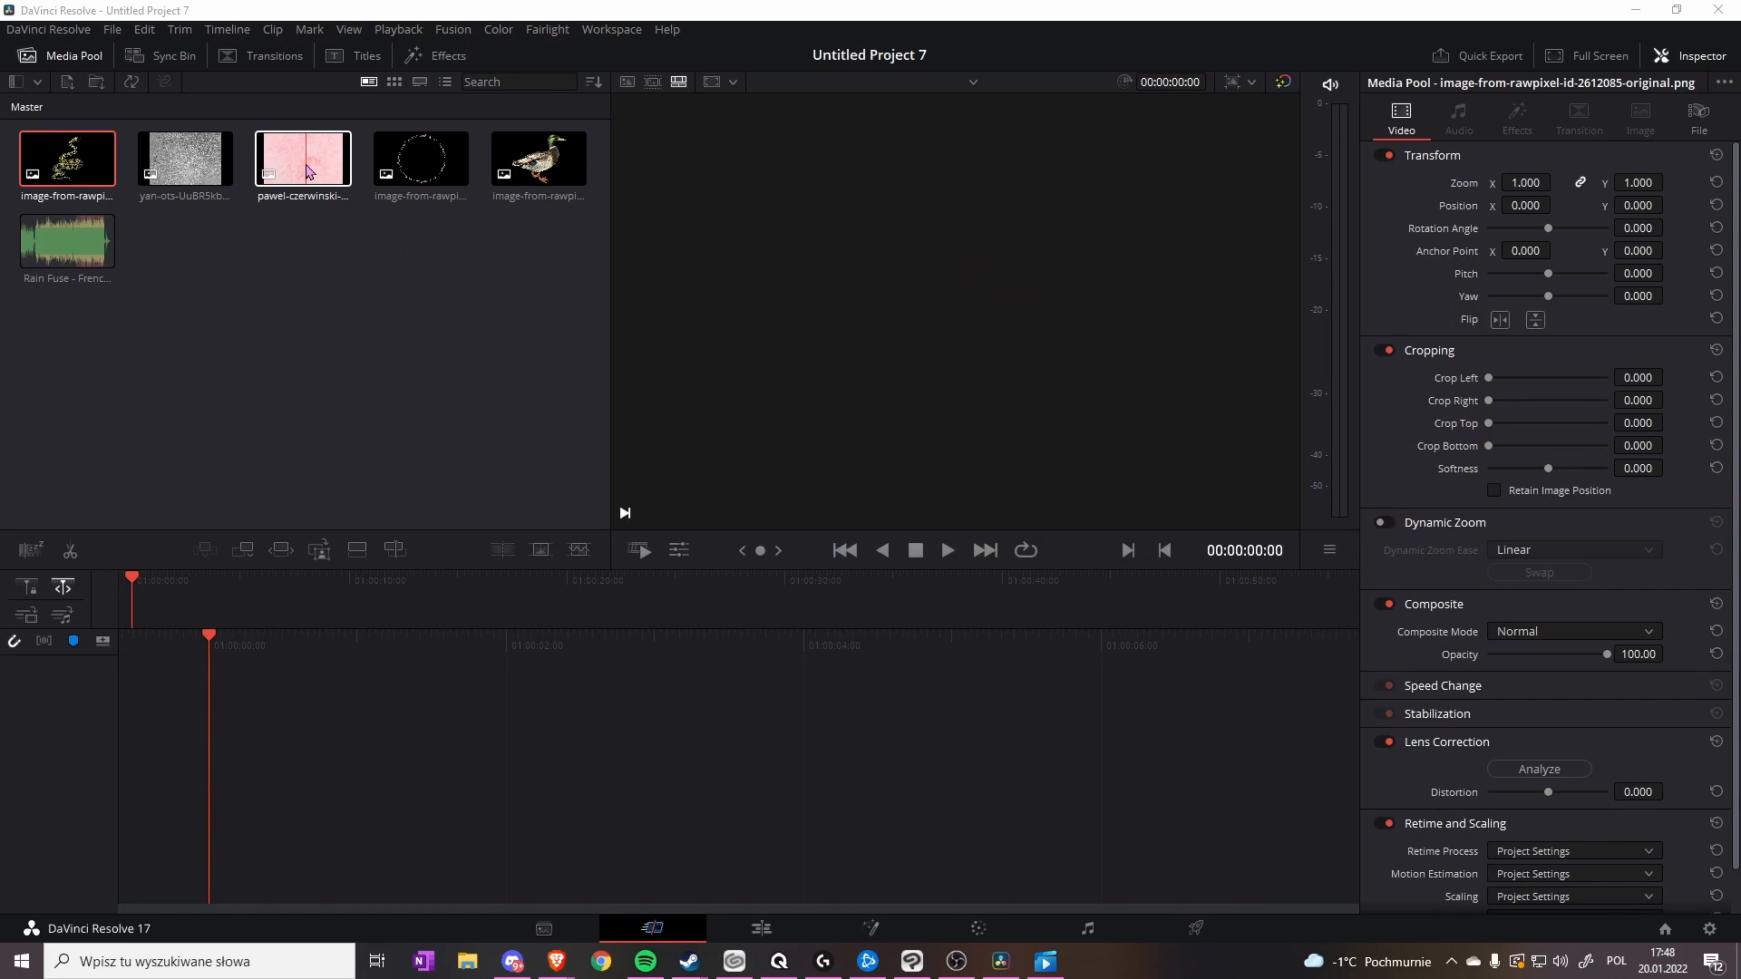
# - Create a timeline from the pink marble image and show the viewer's transform controls
pyautogui.moveTo(309, 162); pyautogui.dragTo(189, 614)
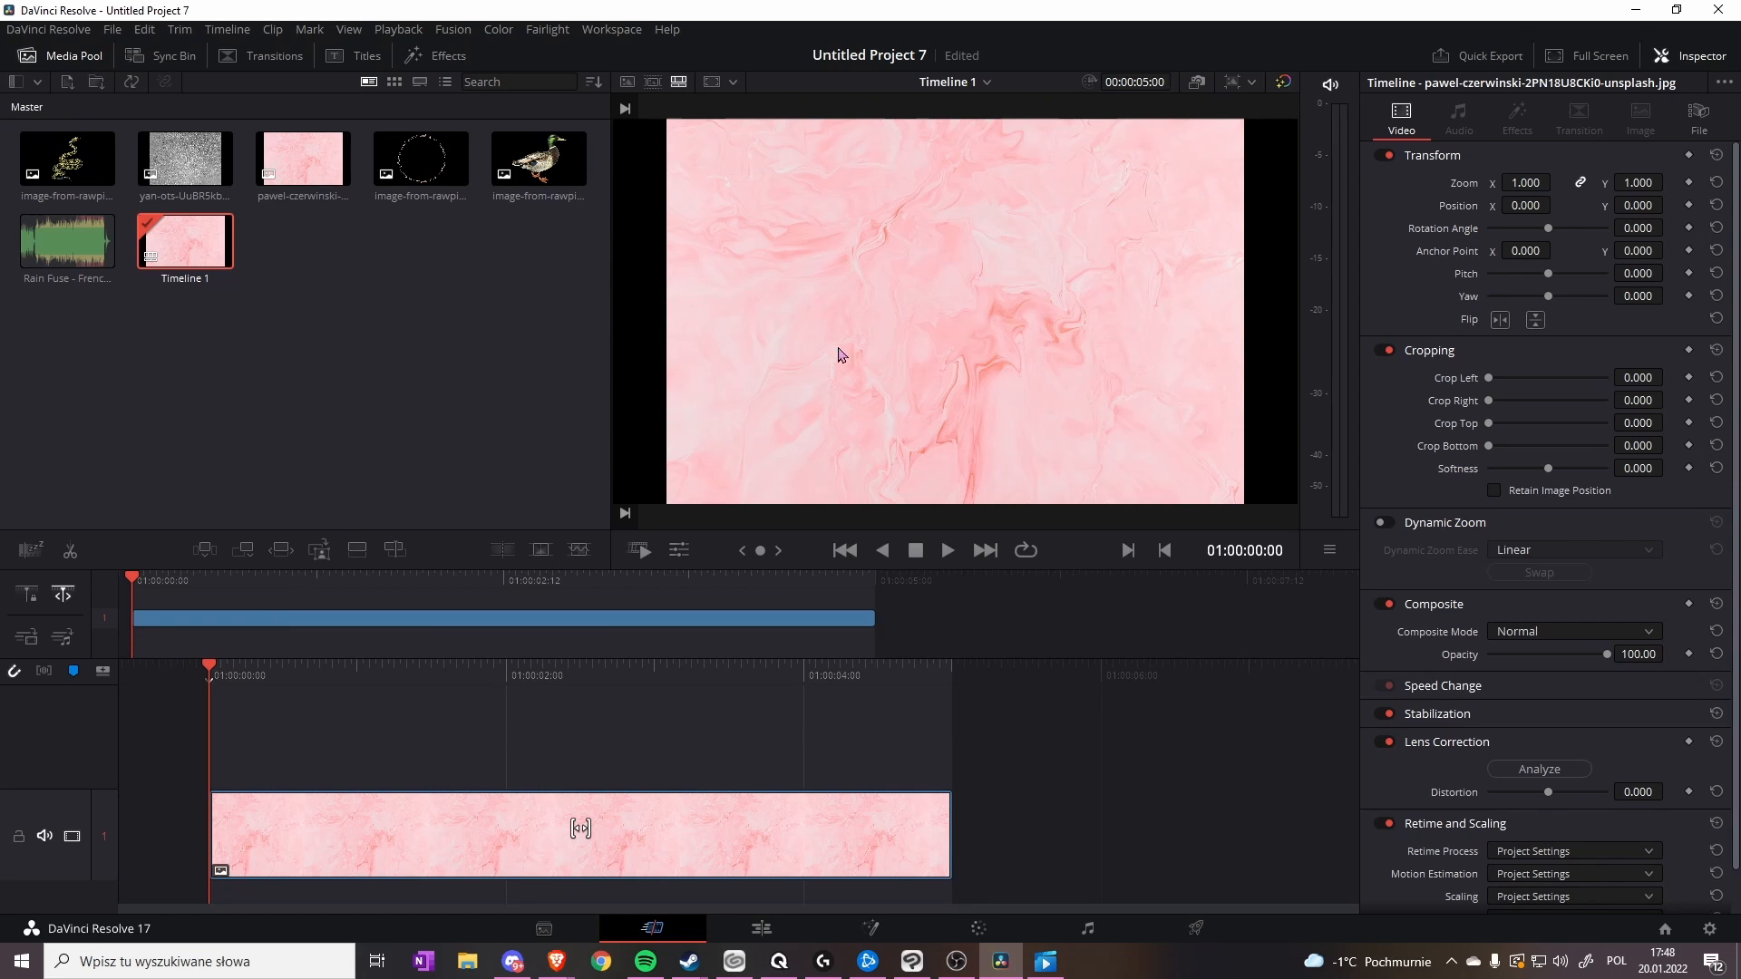
pyautogui.click(679, 551)
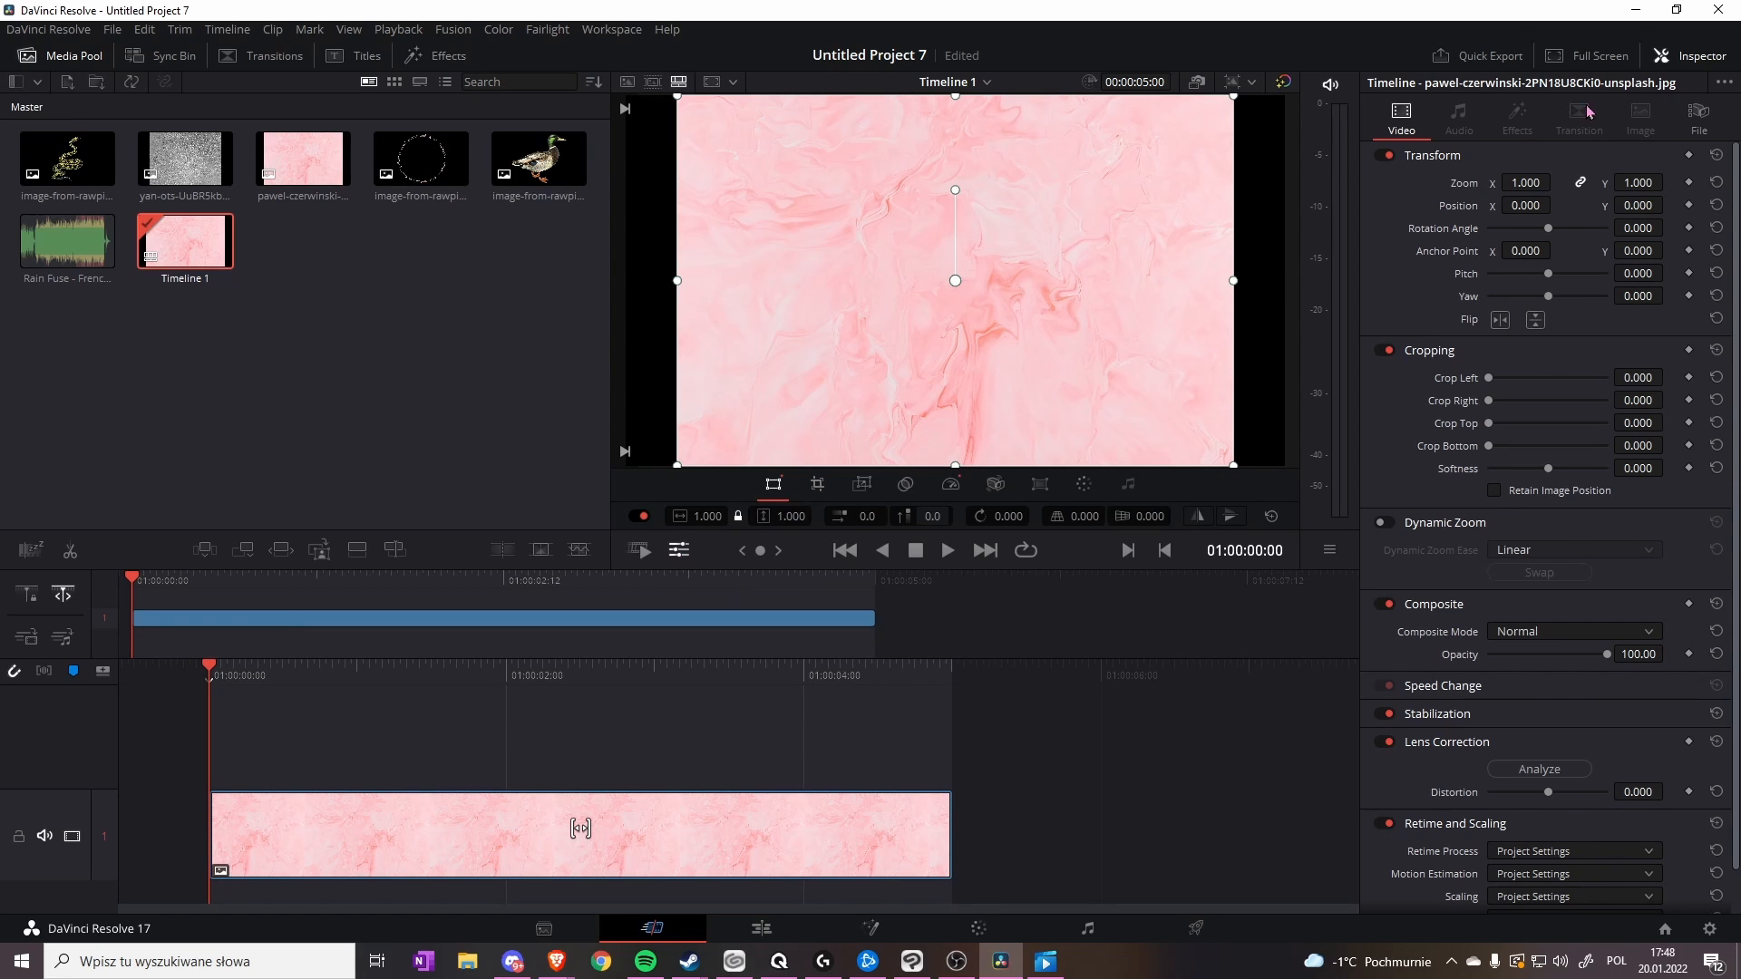
pyautogui.click(1677, 60)
pyautogui.click(1677, 61)
pyautogui.click(1678, 62)
pyautogui.click(1678, 63)
pyautogui.click(1679, 64)
pyautogui.click(1679, 63)
# - Enlarge the pink background to about 1.225 horizontal and 1.220 vertical zoom, with its X position at about -3.13
pyautogui.click(706, 518)
pyautogui.moveTo(705, 518); pyautogui.dragTo(728, 517)
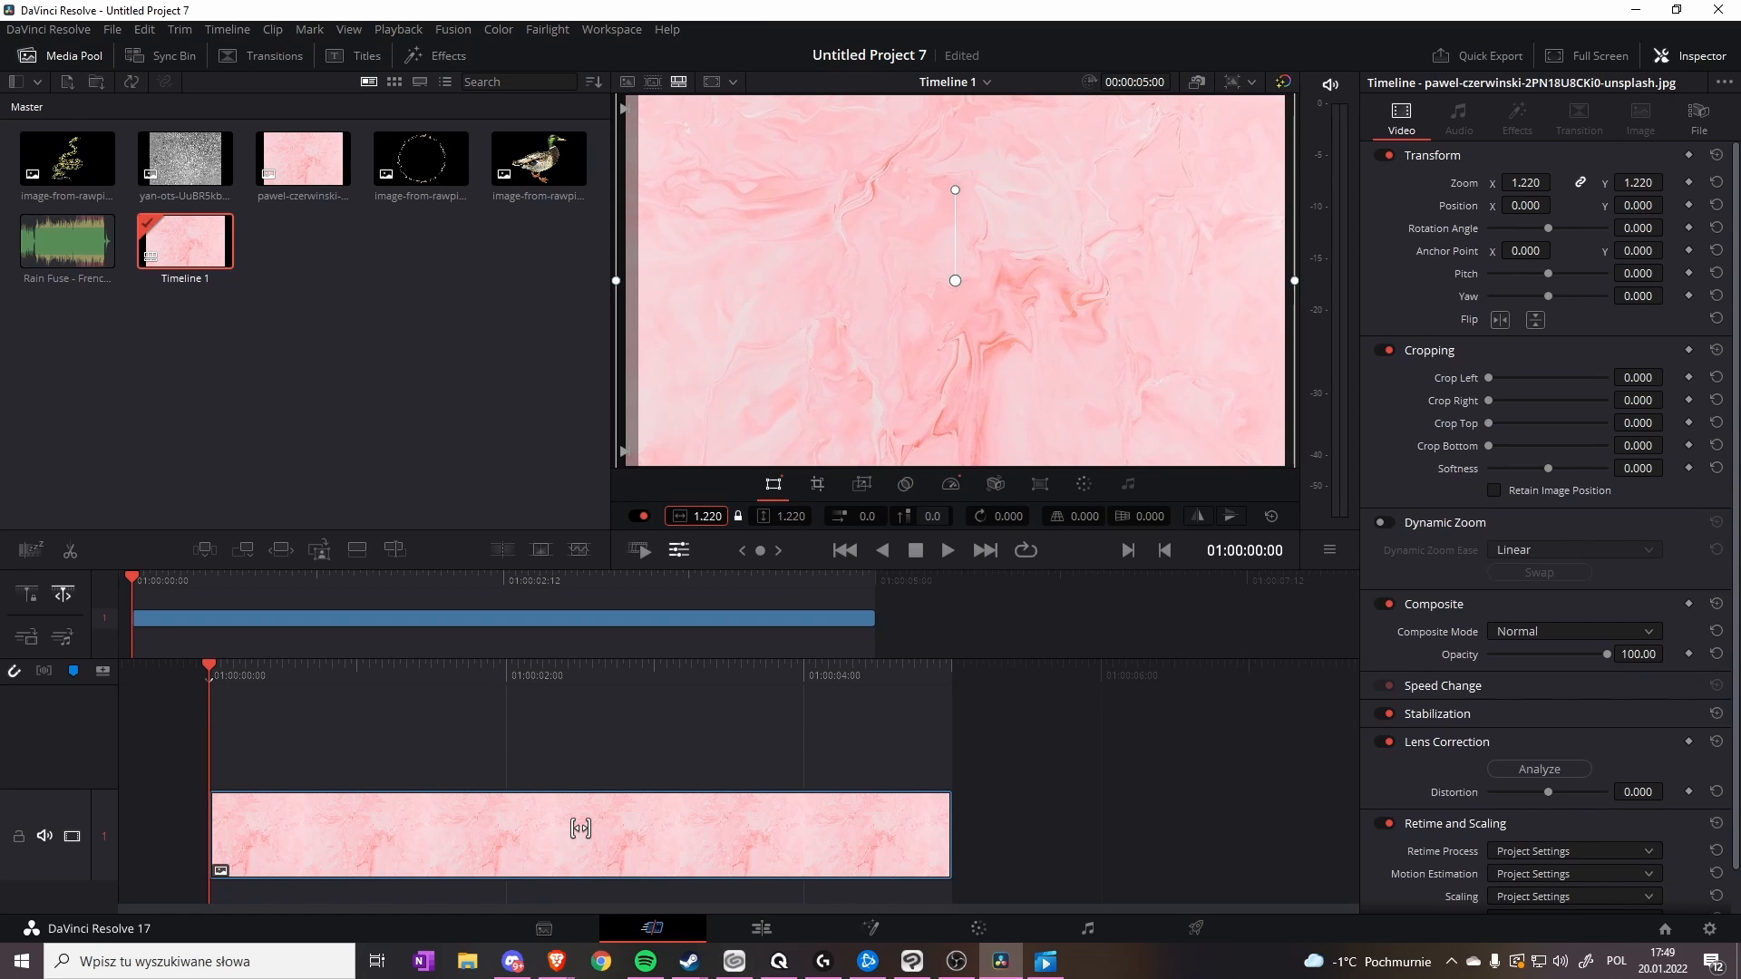
pyautogui.moveTo(617, 287); pyautogui.dragTo(659, 304)
pyautogui.moveTo(717, 514); pyautogui.dragTo(729, 516)
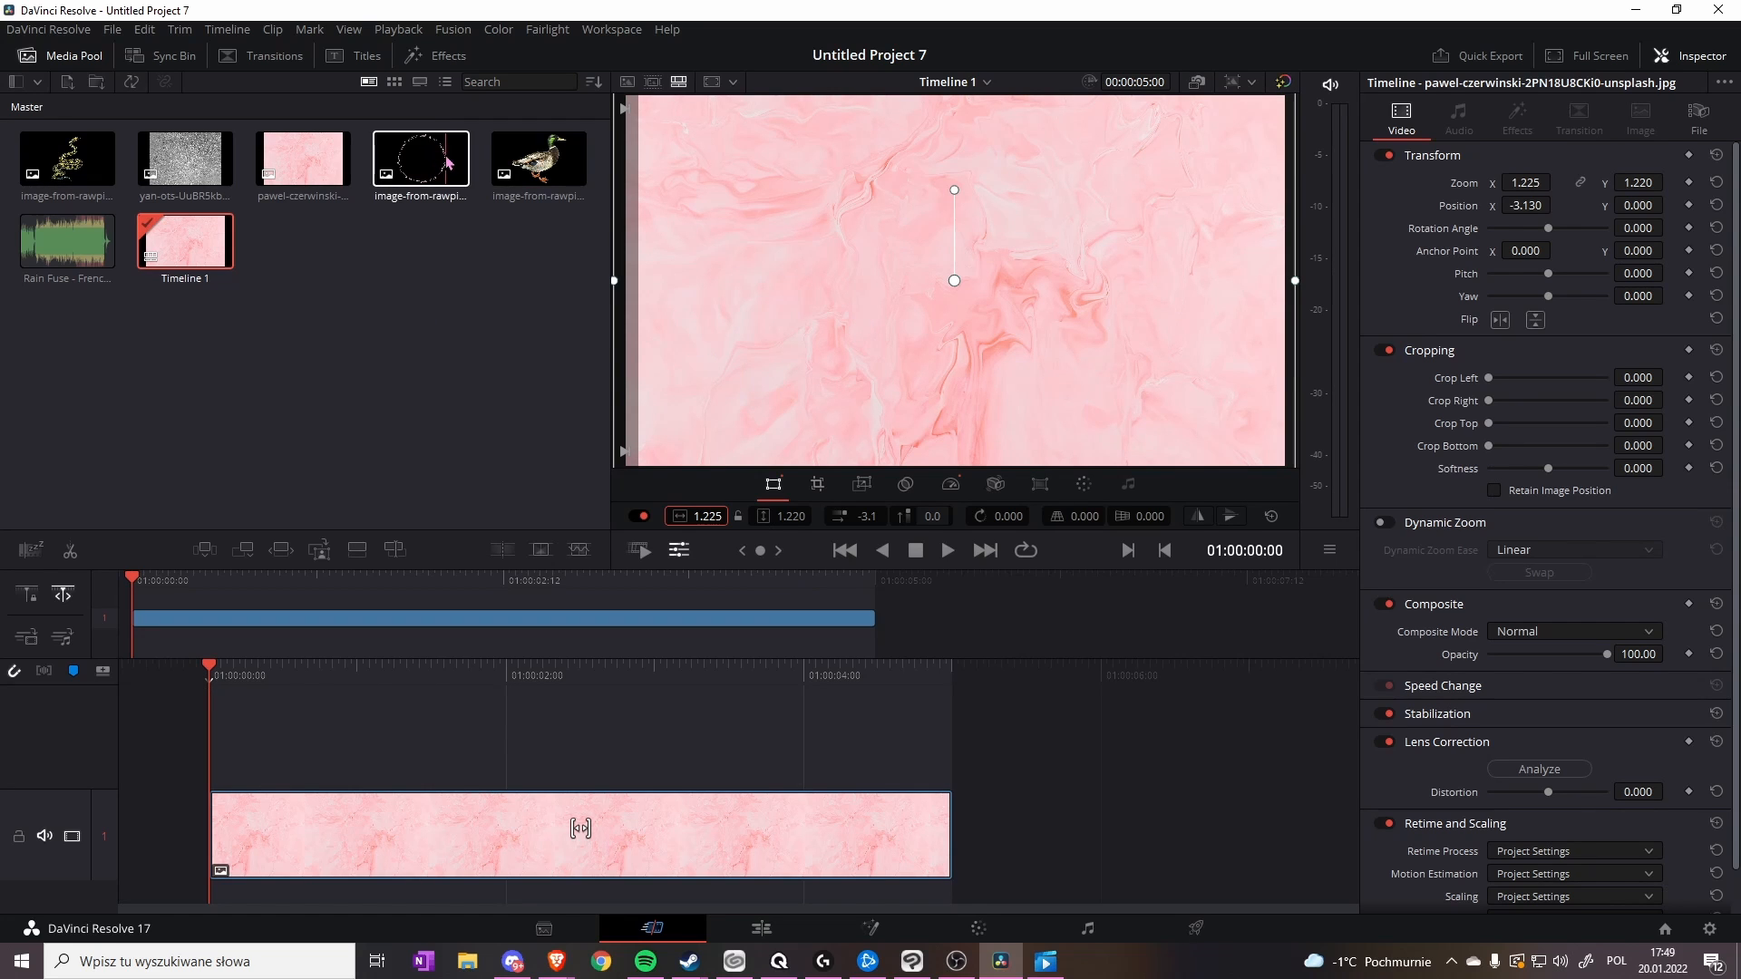
# - Place the gold circle image on a track above the pink background and scale it to about 1.070 zoom
pyautogui.moveTo(442, 157); pyautogui.dragTo(141, 602)
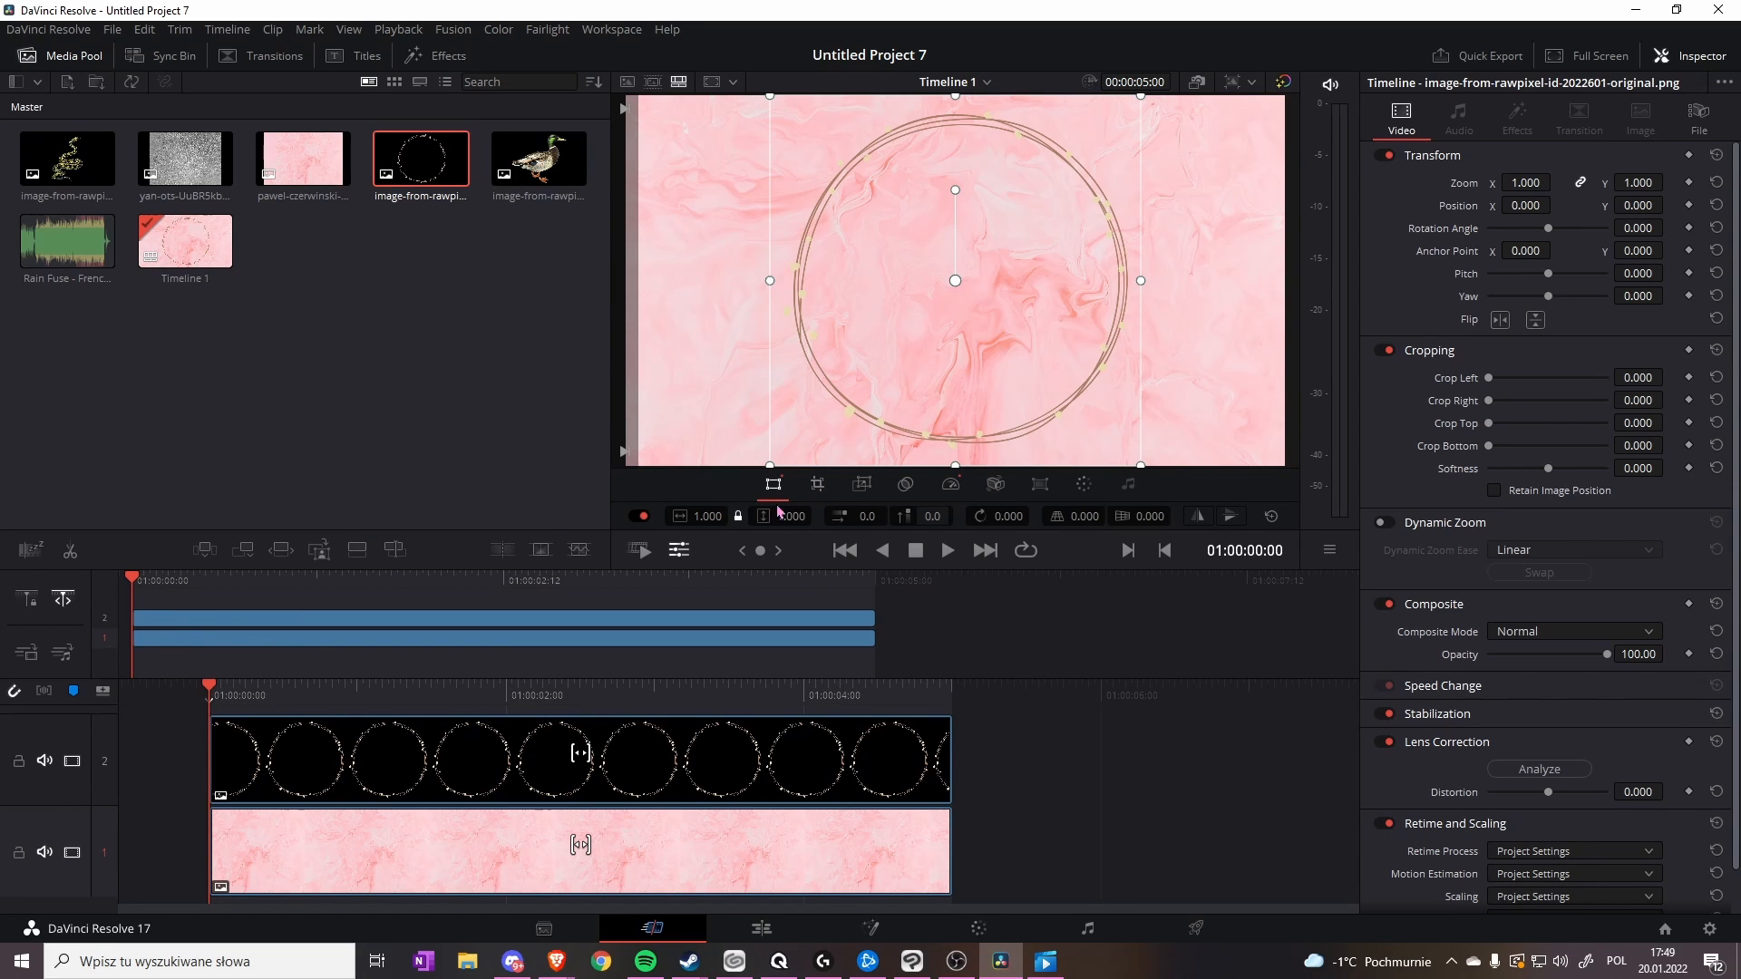
pyautogui.moveTo(706, 517); pyautogui.dragTo(957, 308)
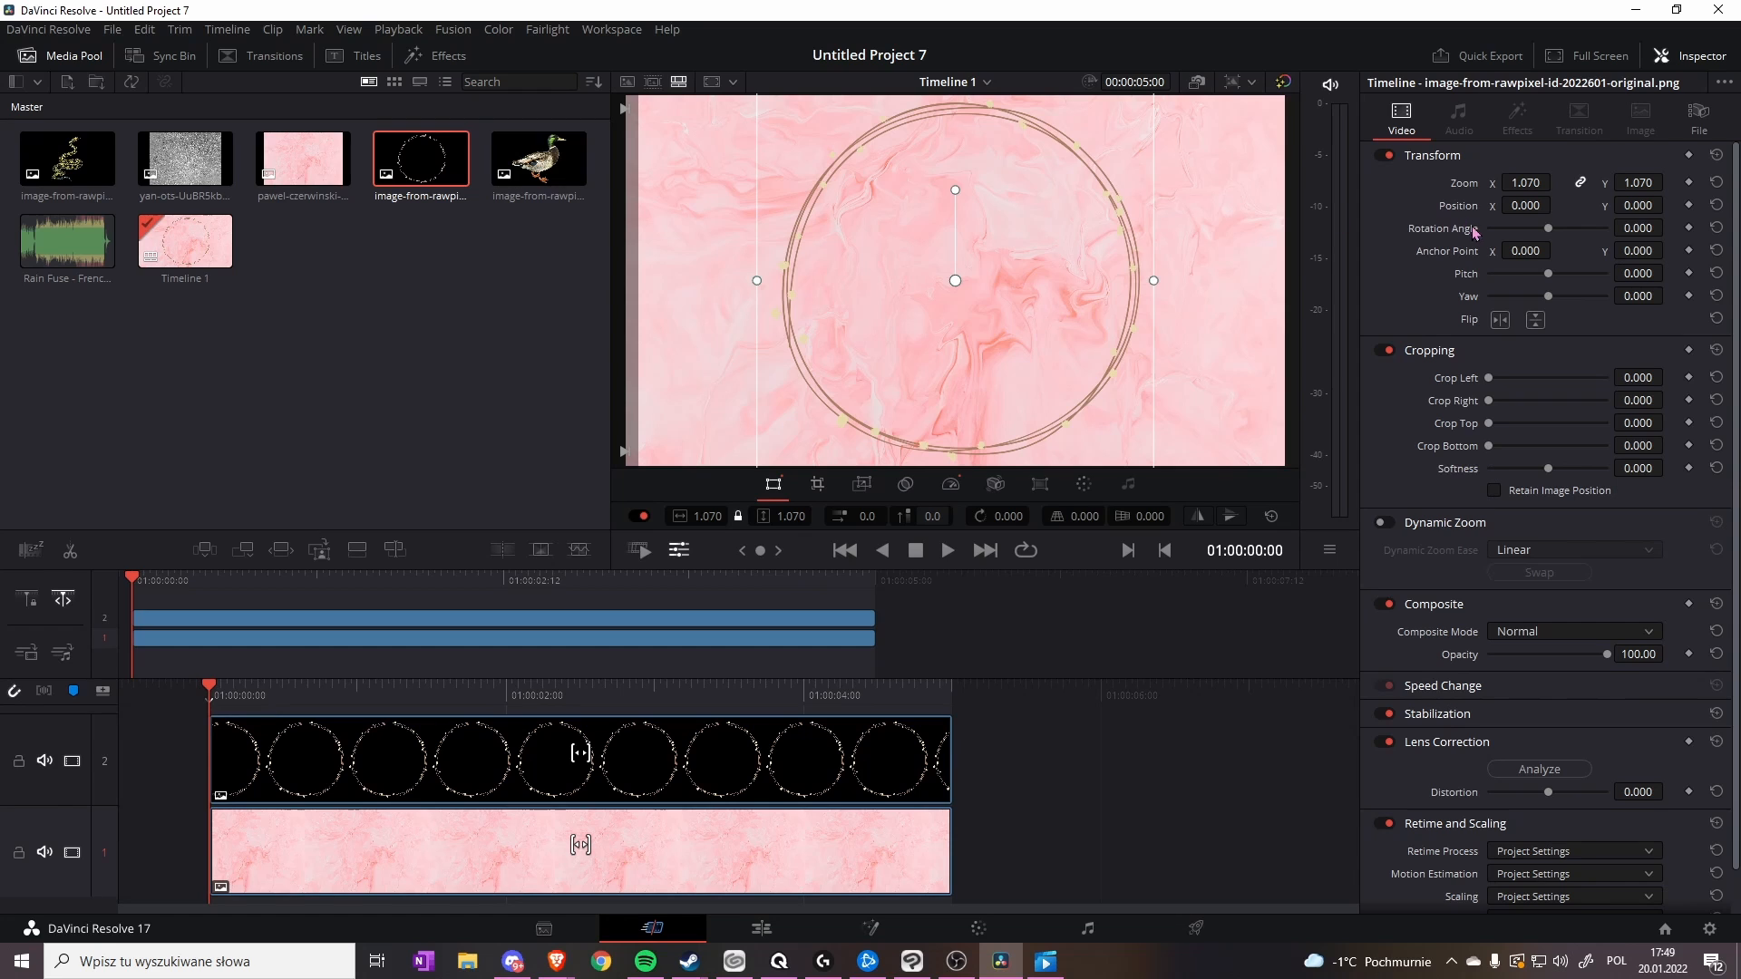
# - Animate the circle's rotation with a keyframe at the clip's start and one at 01:00:05:00 turned to about -16.4 degrees
pyautogui.click(1689, 228)
pyautogui.click(183, 624)
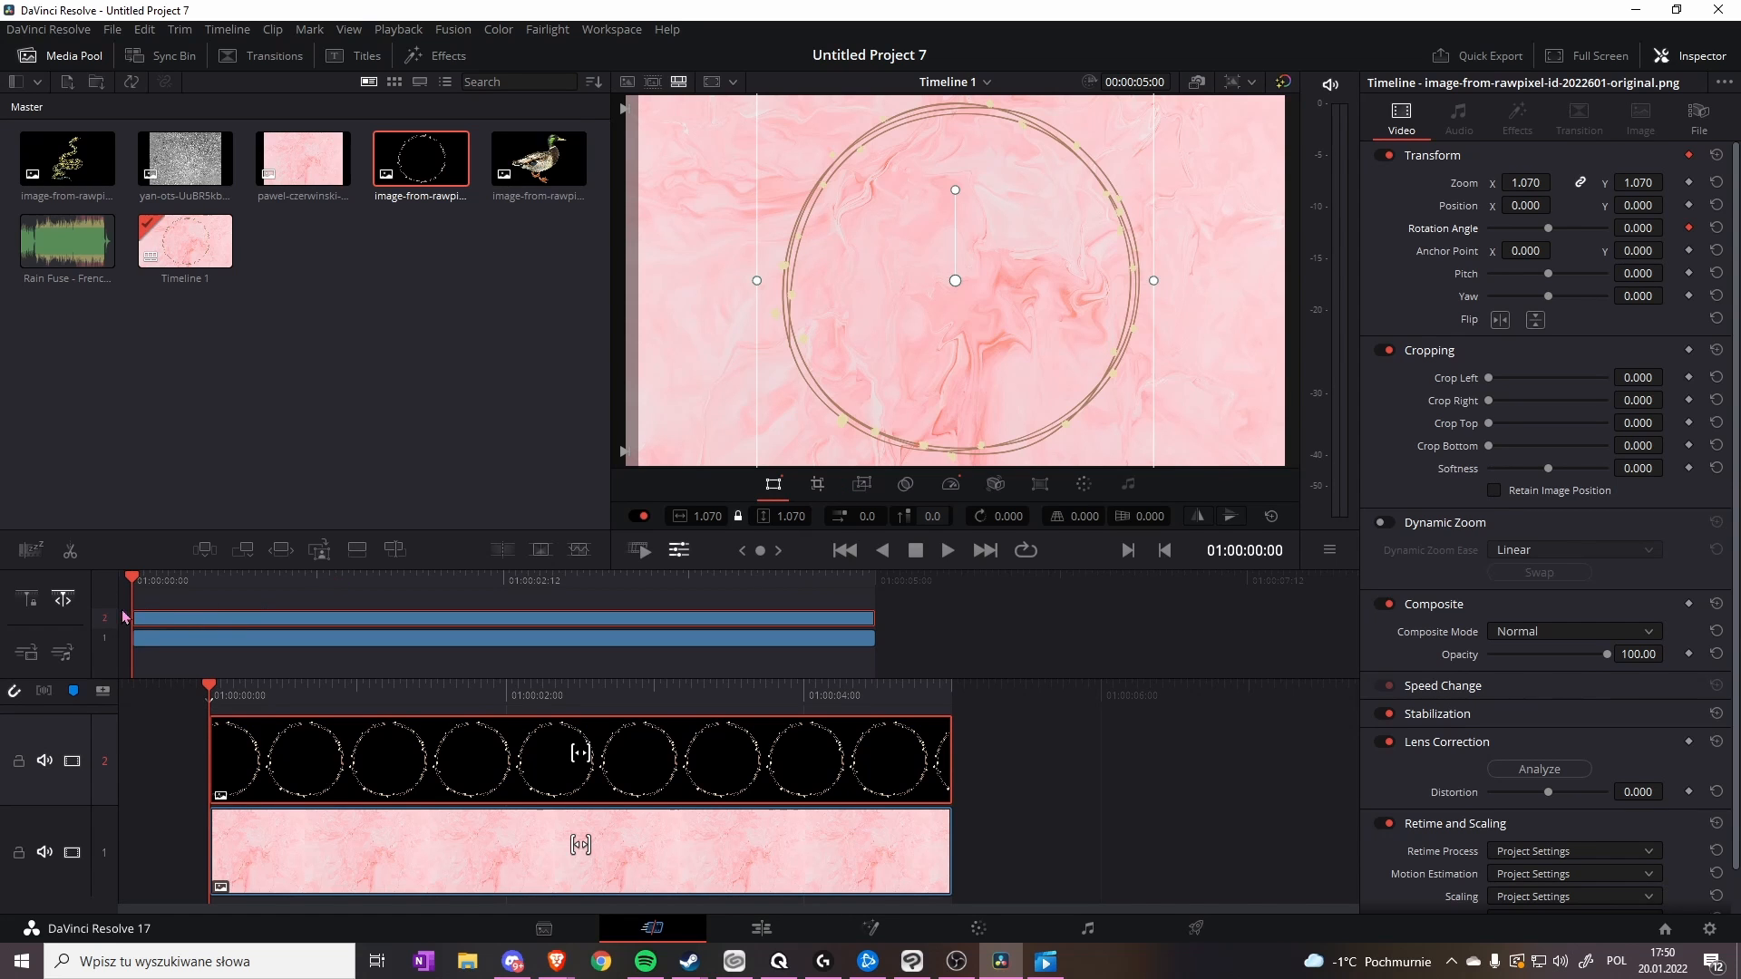
pyautogui.moveTo(134, 579)
pyautogui.mouseDown()
pyautogui.moveTo(155, 580)
pyautogui.moveTo(125, 583)
pyautogui.mouseUp()
pyautogui.moveTo(141, 582); pyautogui.dragTo(875, 581)
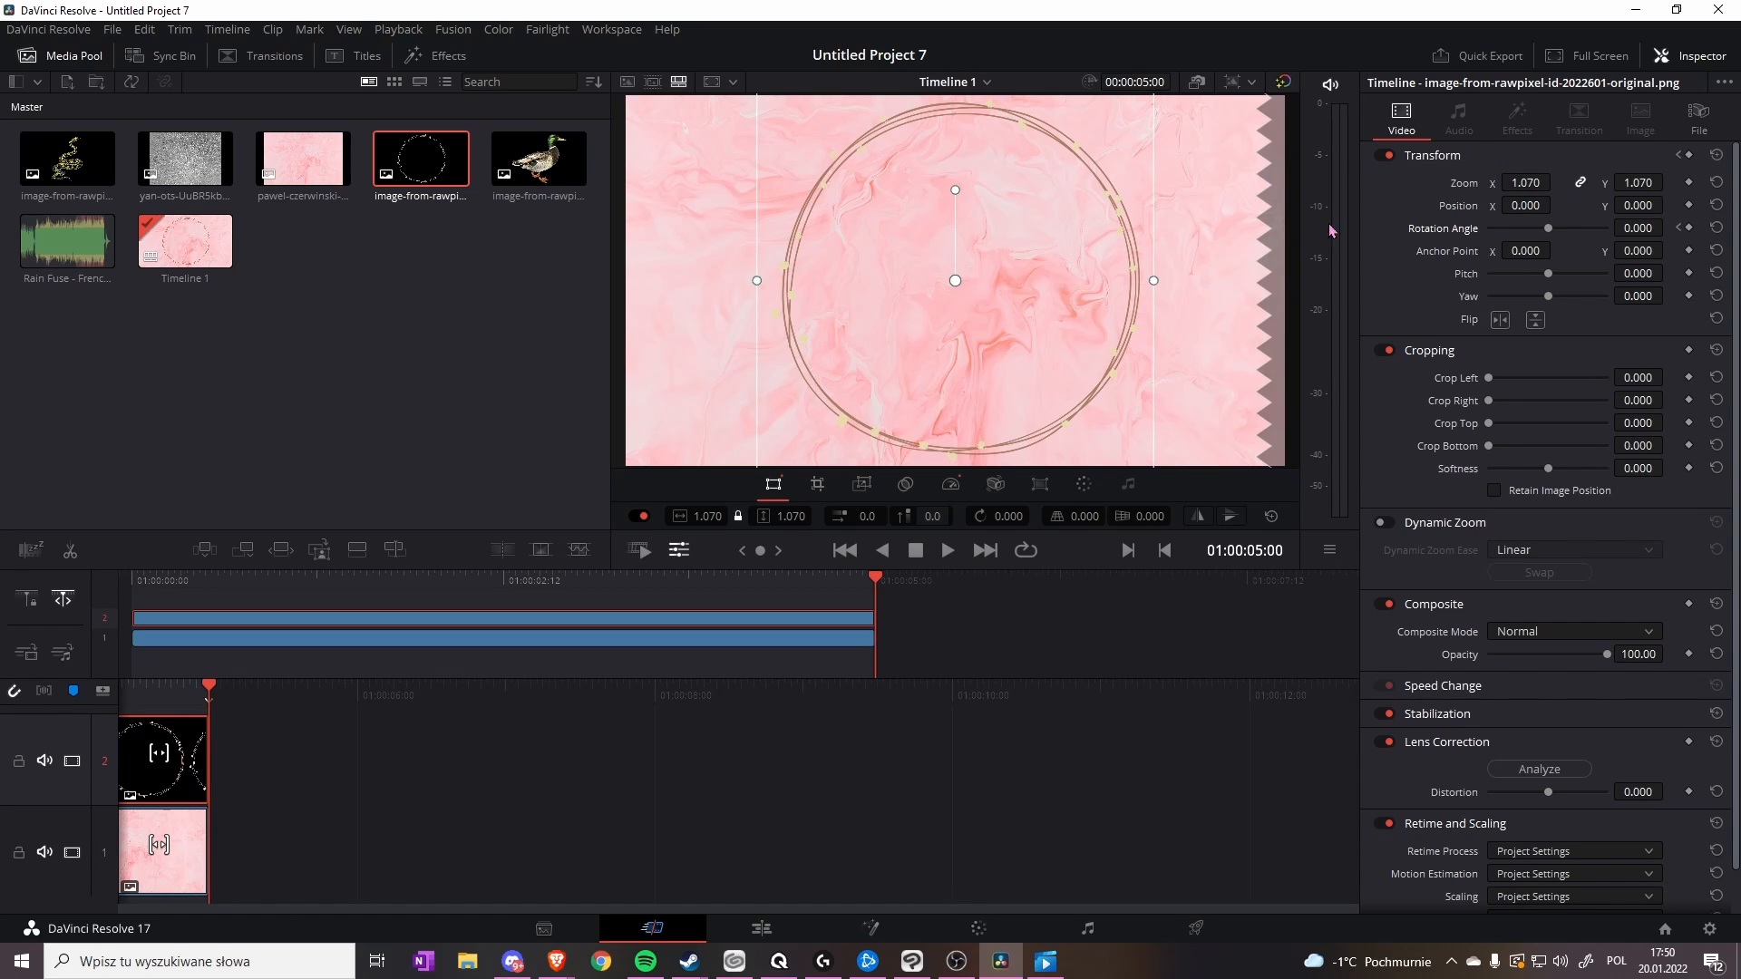
pyautogui.moveTo(955, 189); pyautogui.dragTo(989, 201)
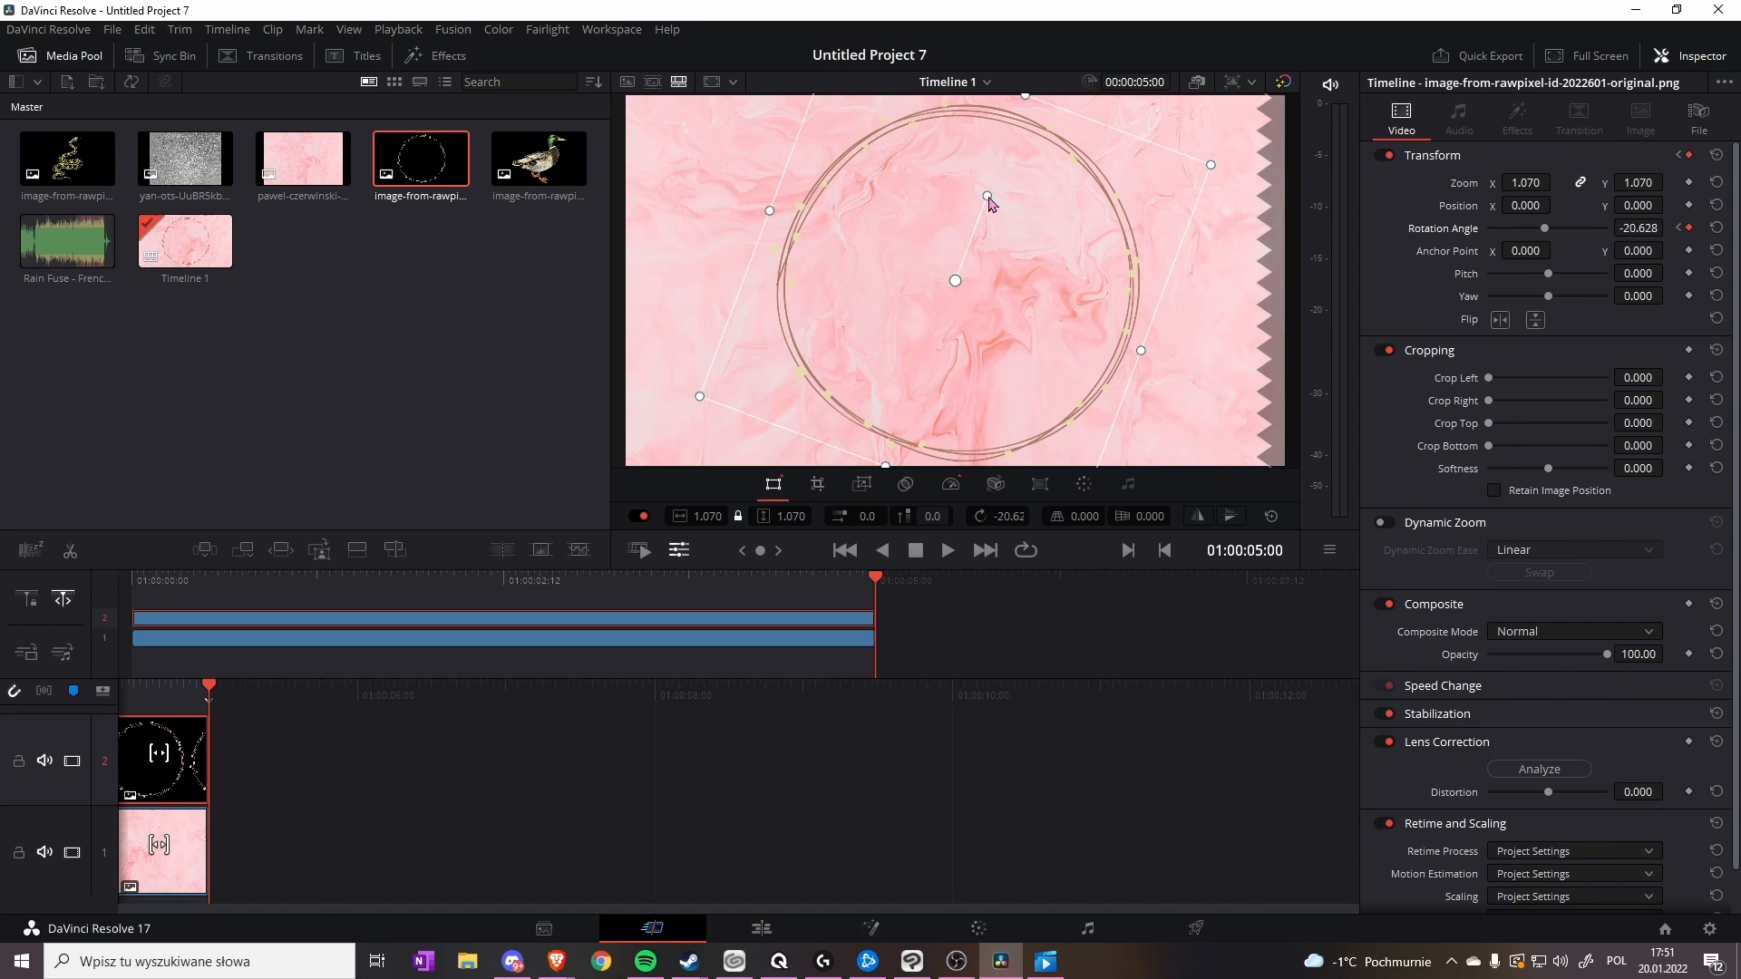
pyautogui.moveTo(986, 200); pyautogui.dragTo(982, 200)
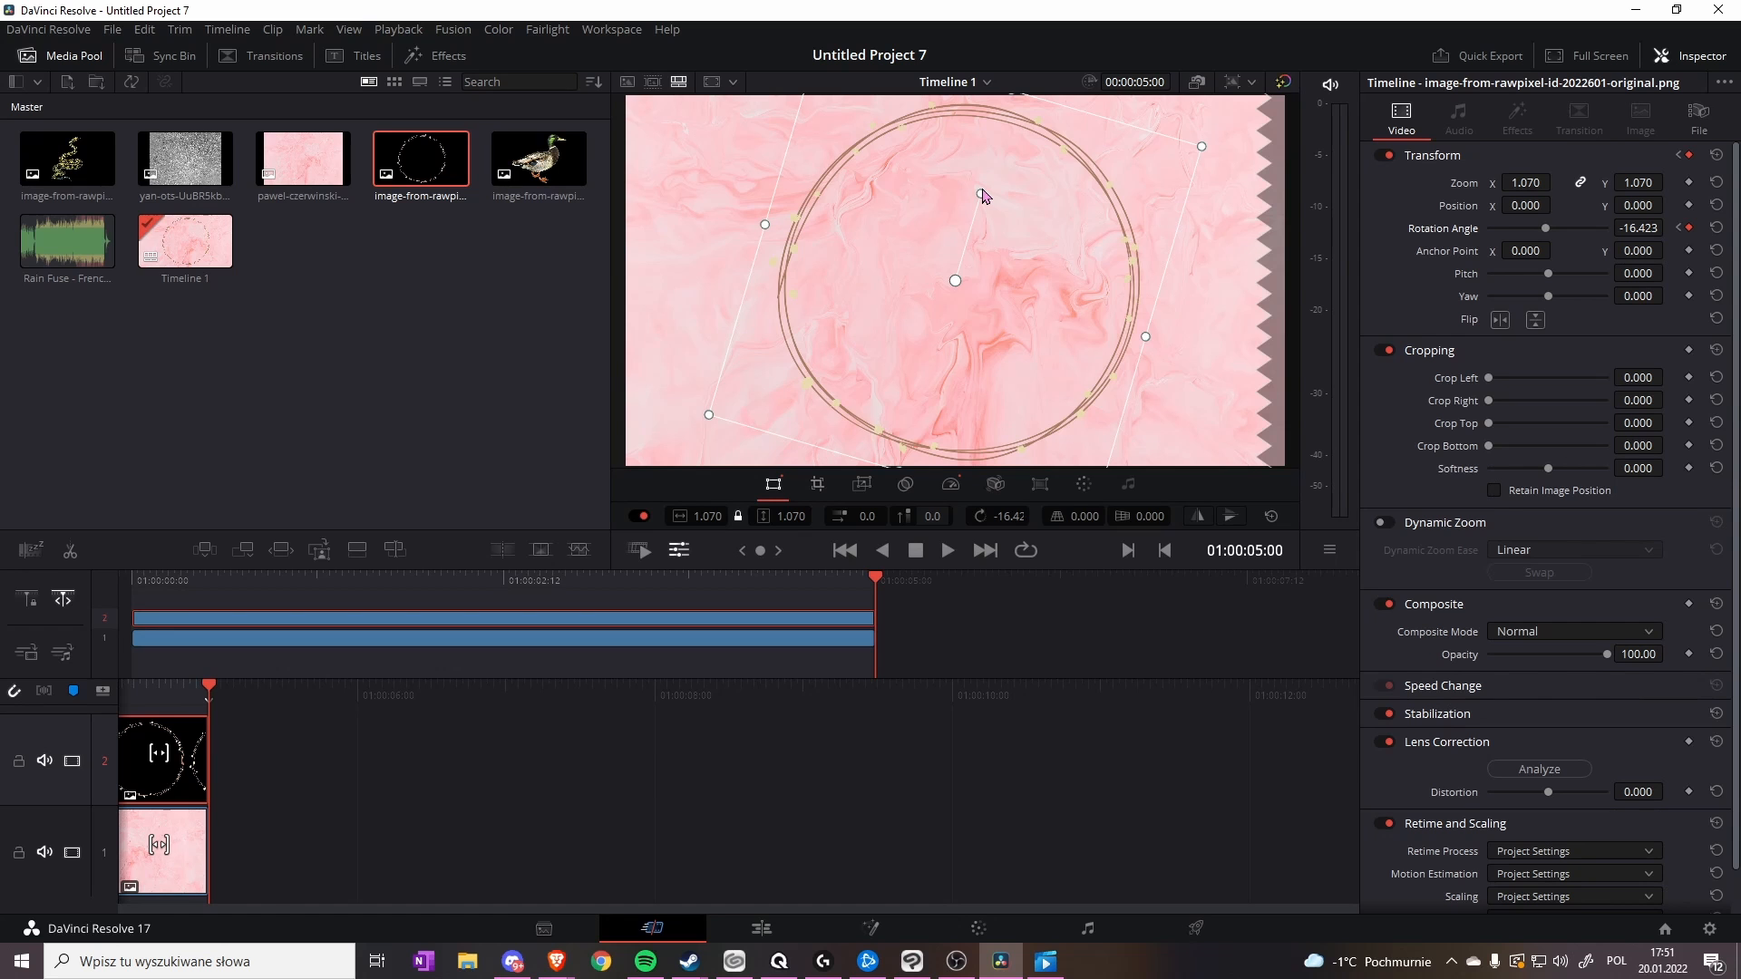
# - Play the timeline from the start to preview the circle's rotation, and return to the beginning
pyautogui.moveTo(875, 594); pyautogui.dragTo(249, 594)
pyautogui.moveTo(272, 659); pyautogui.dragTo(47, 623)
pyautogui.click(946, 550)
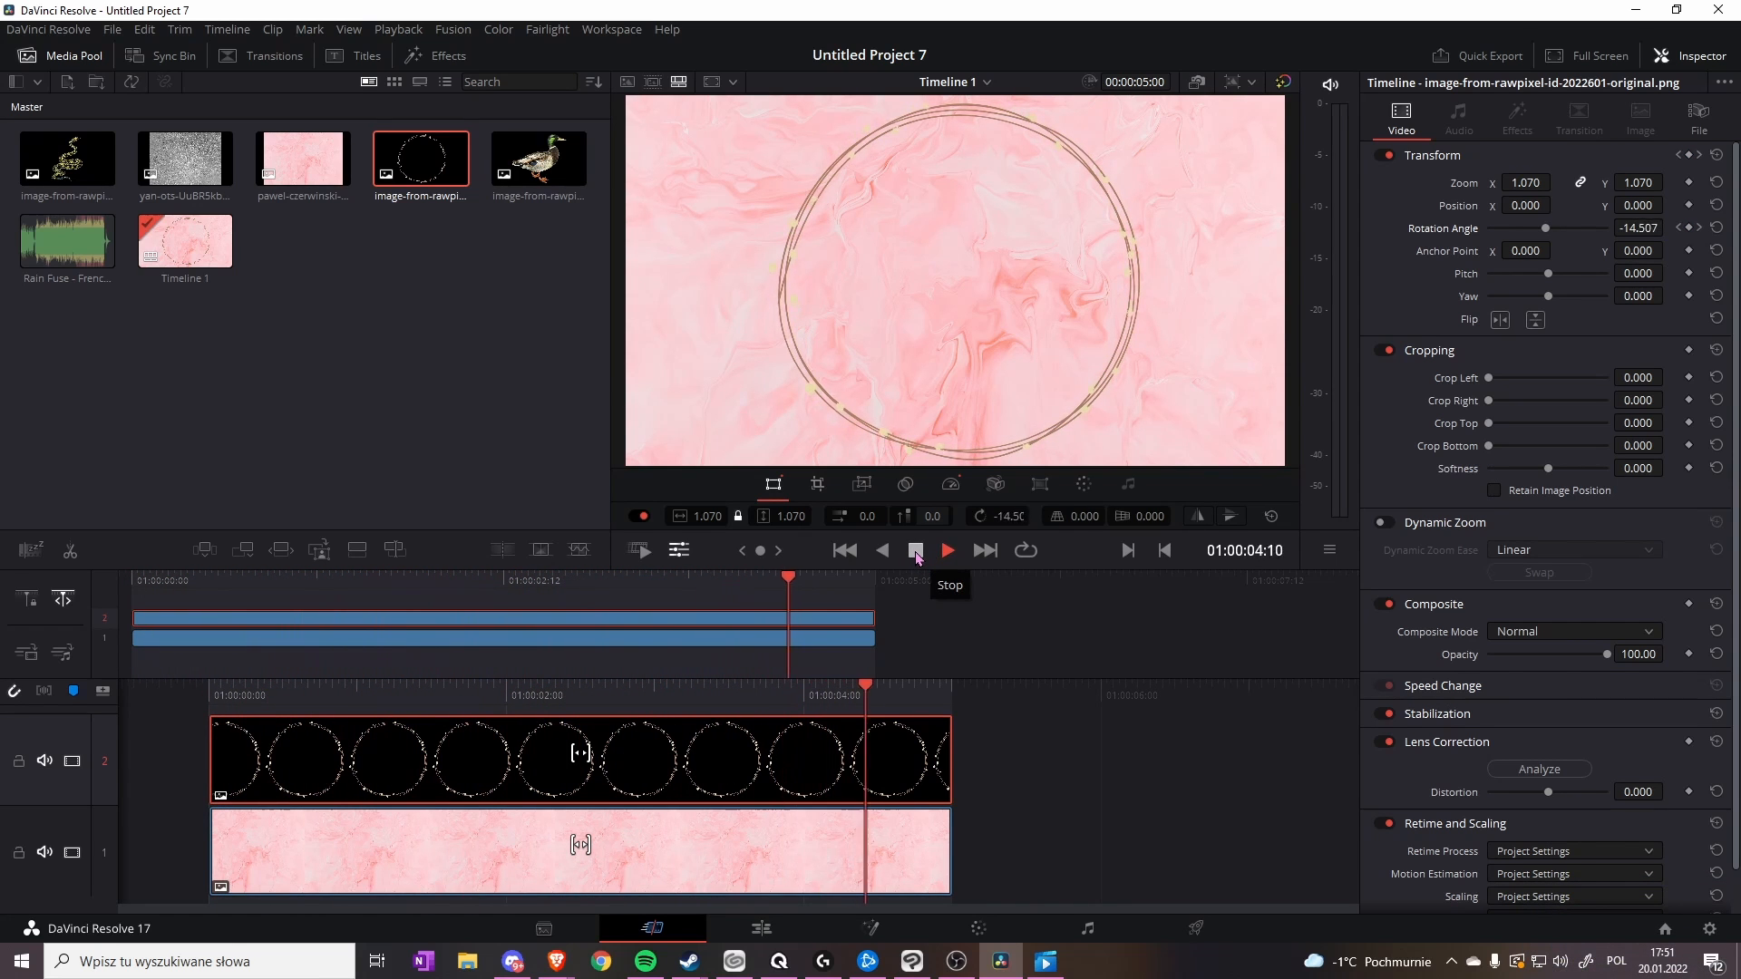
pyautogui.click(844, 551)
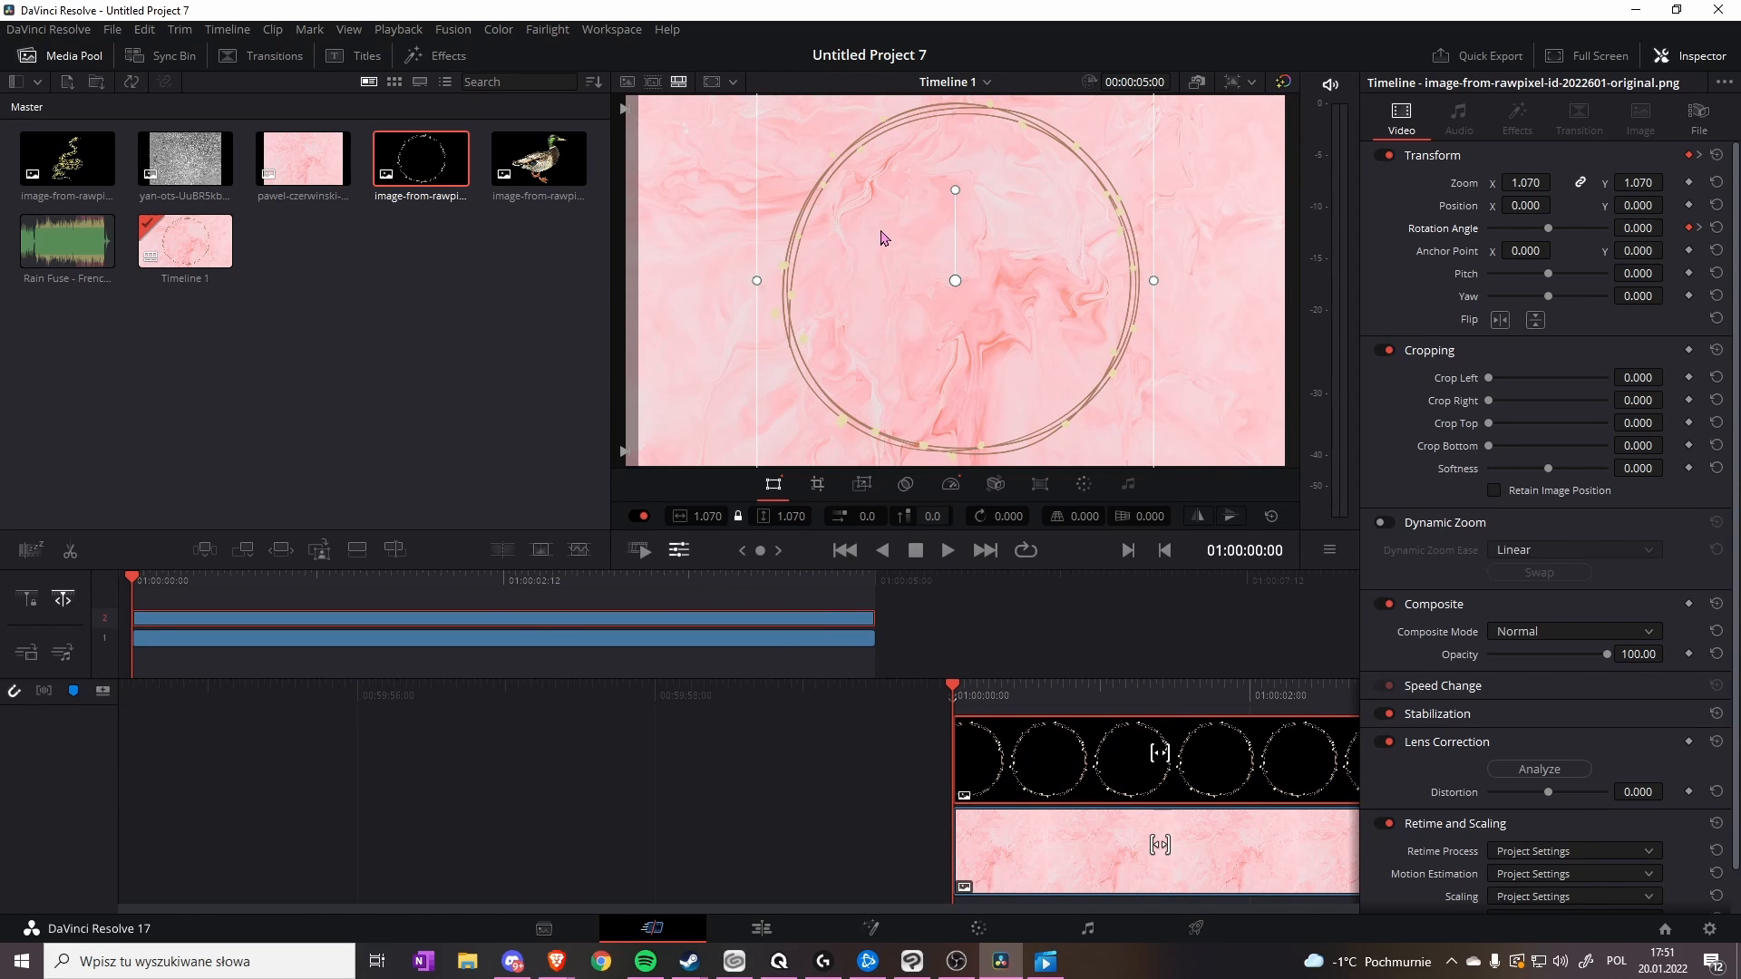
# - Enable Dynamic Zoom on the pink background clip
pyautogui.click(715, 639)
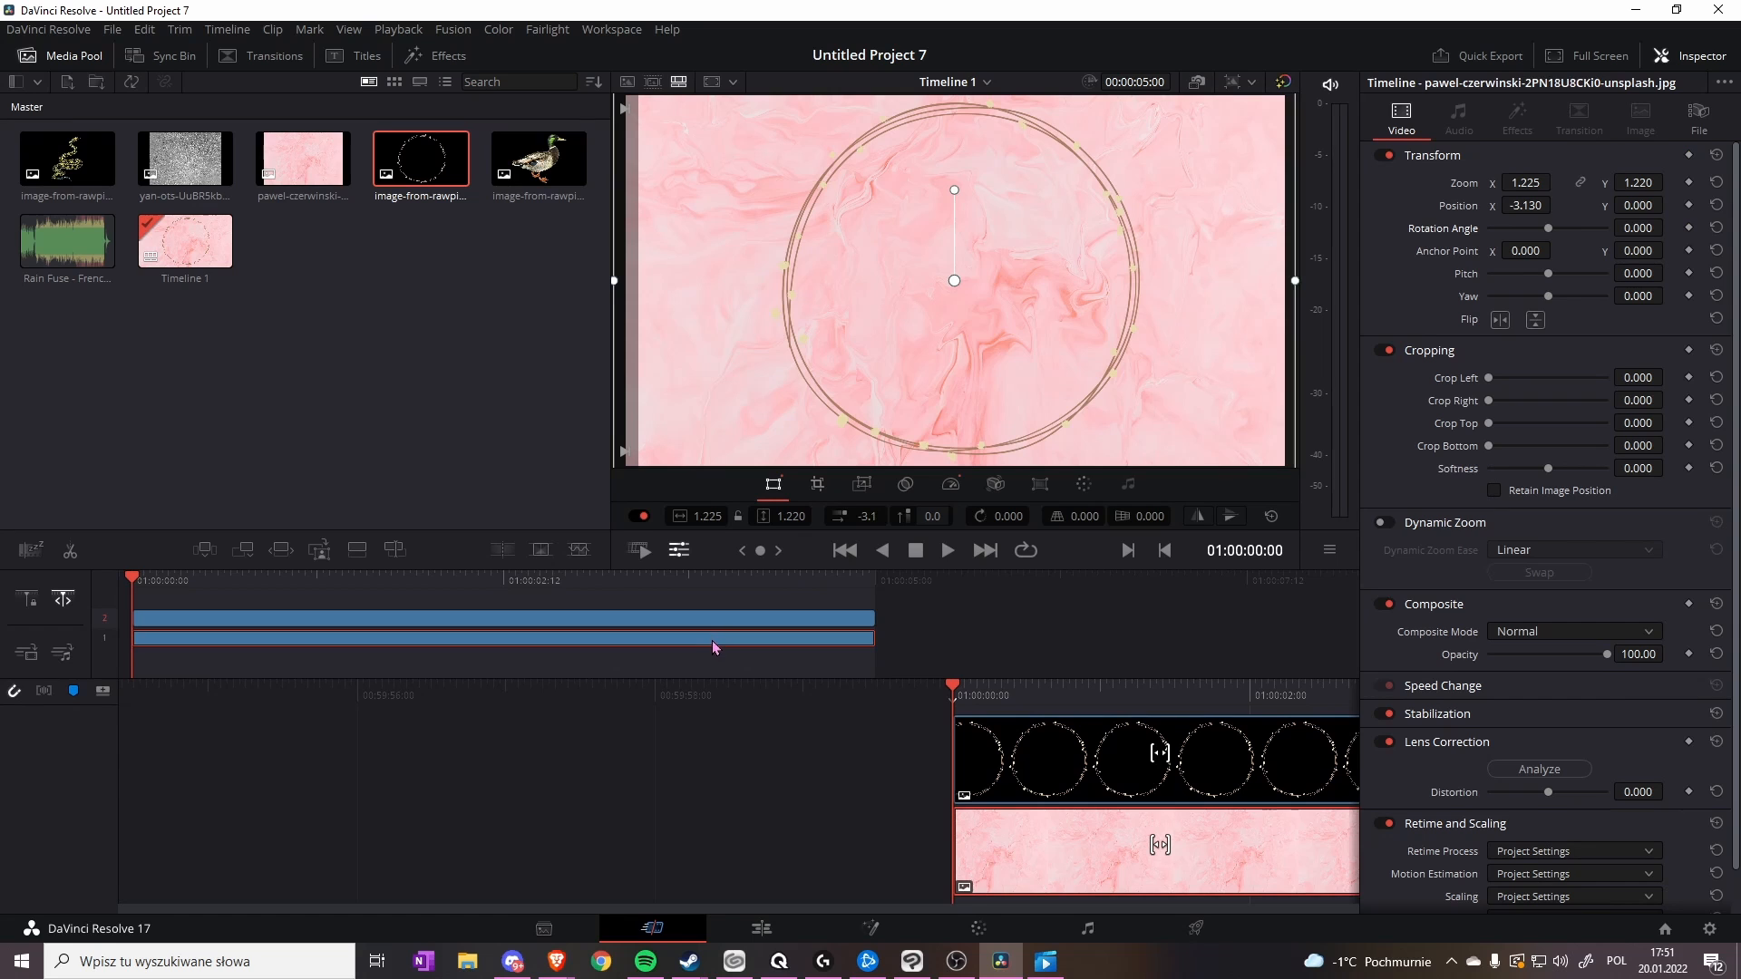
pyautogui.click(866, 490)
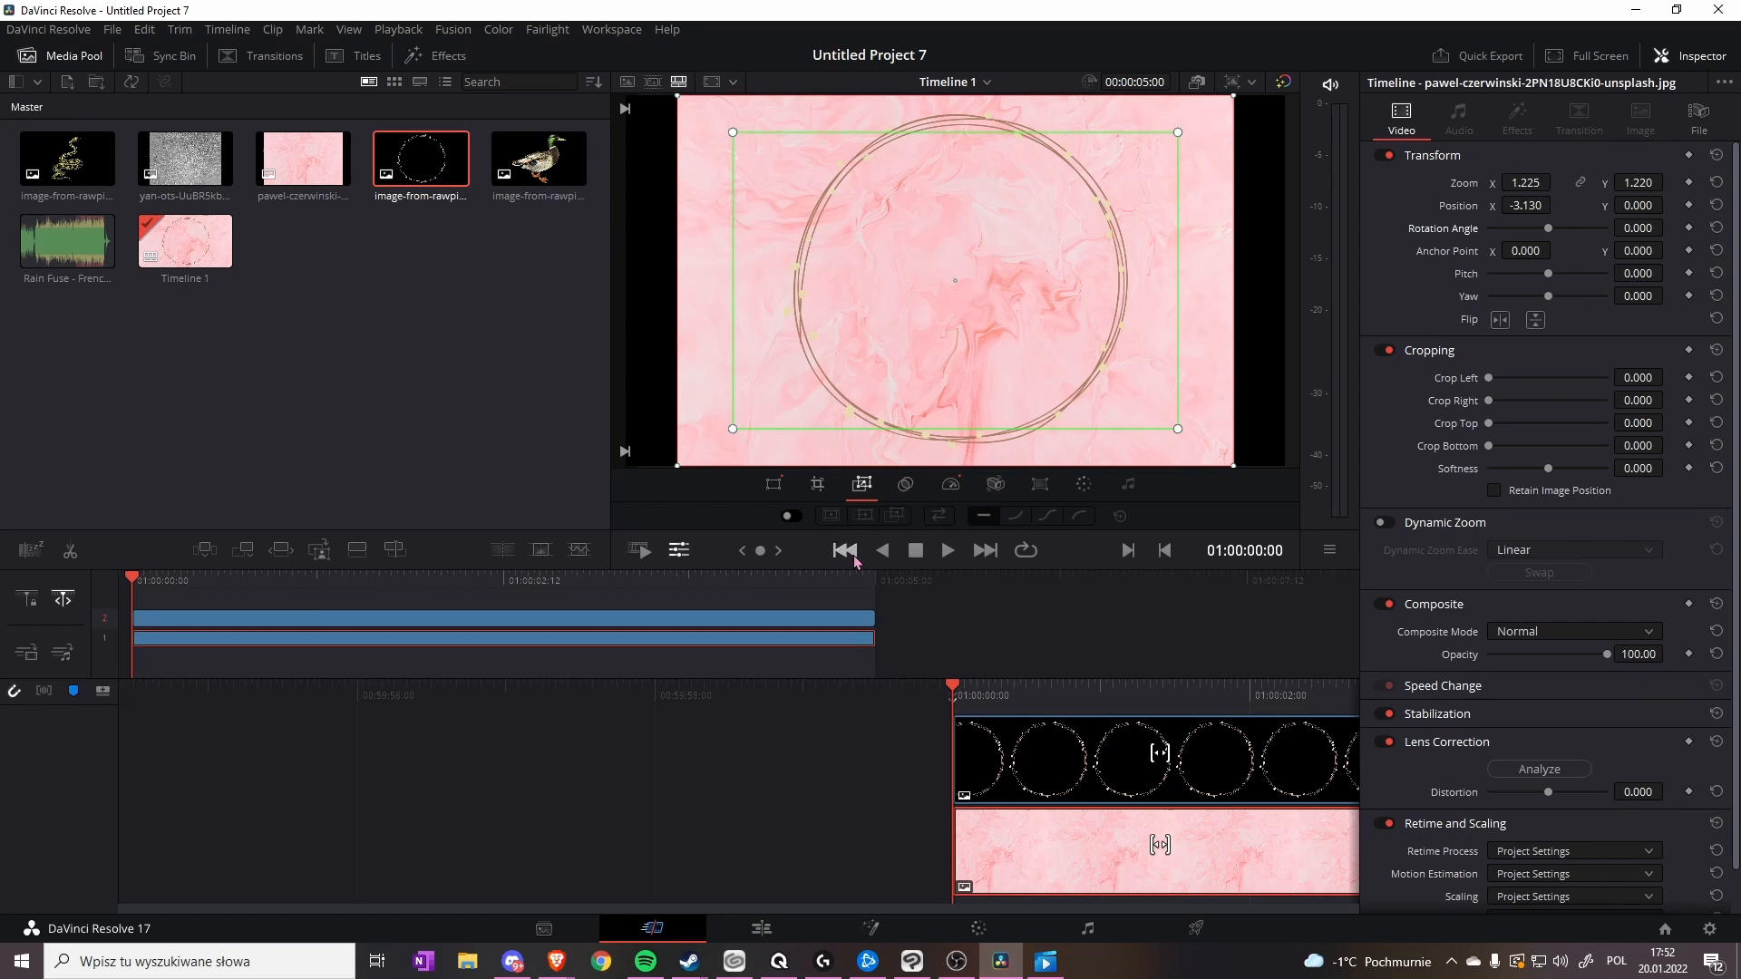
pyautogui.click(986, 551)
pyautogui.click(791, 516)
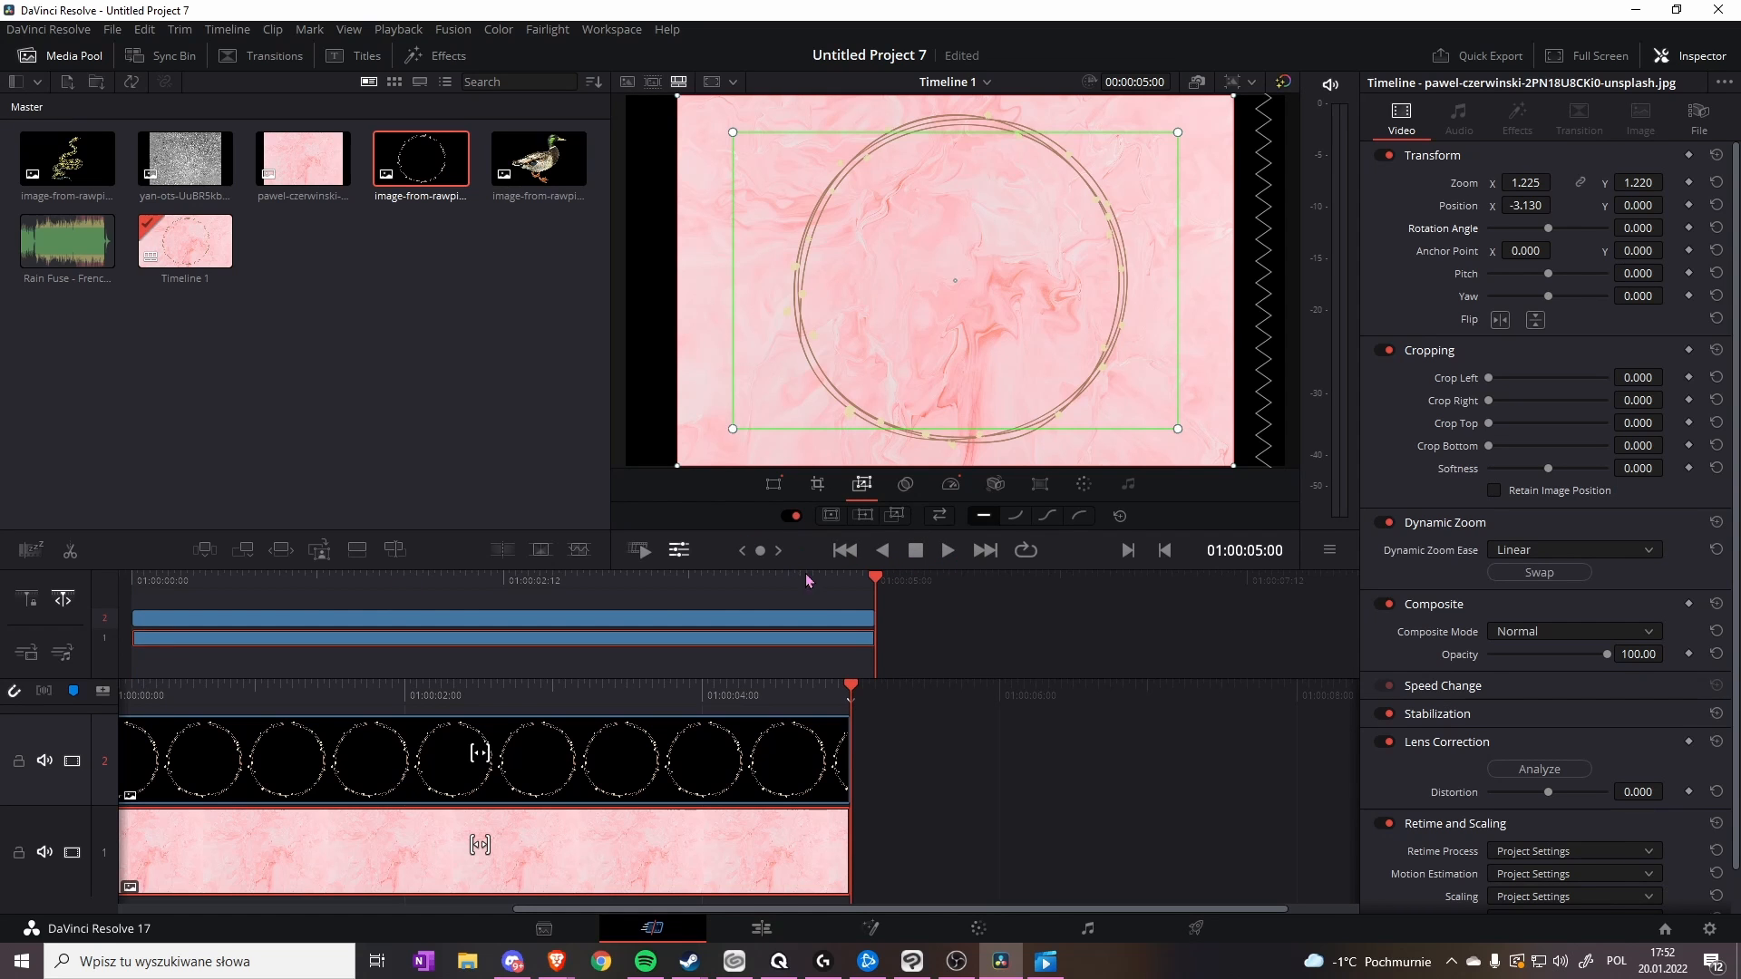
pyautogui.click(791, 516)
pyautogui.click(791, 517)
# - Try swapping the background's dynamic zoom start and end frames, and swap them back at the timeline's start
pyautogui.click(939, 517)
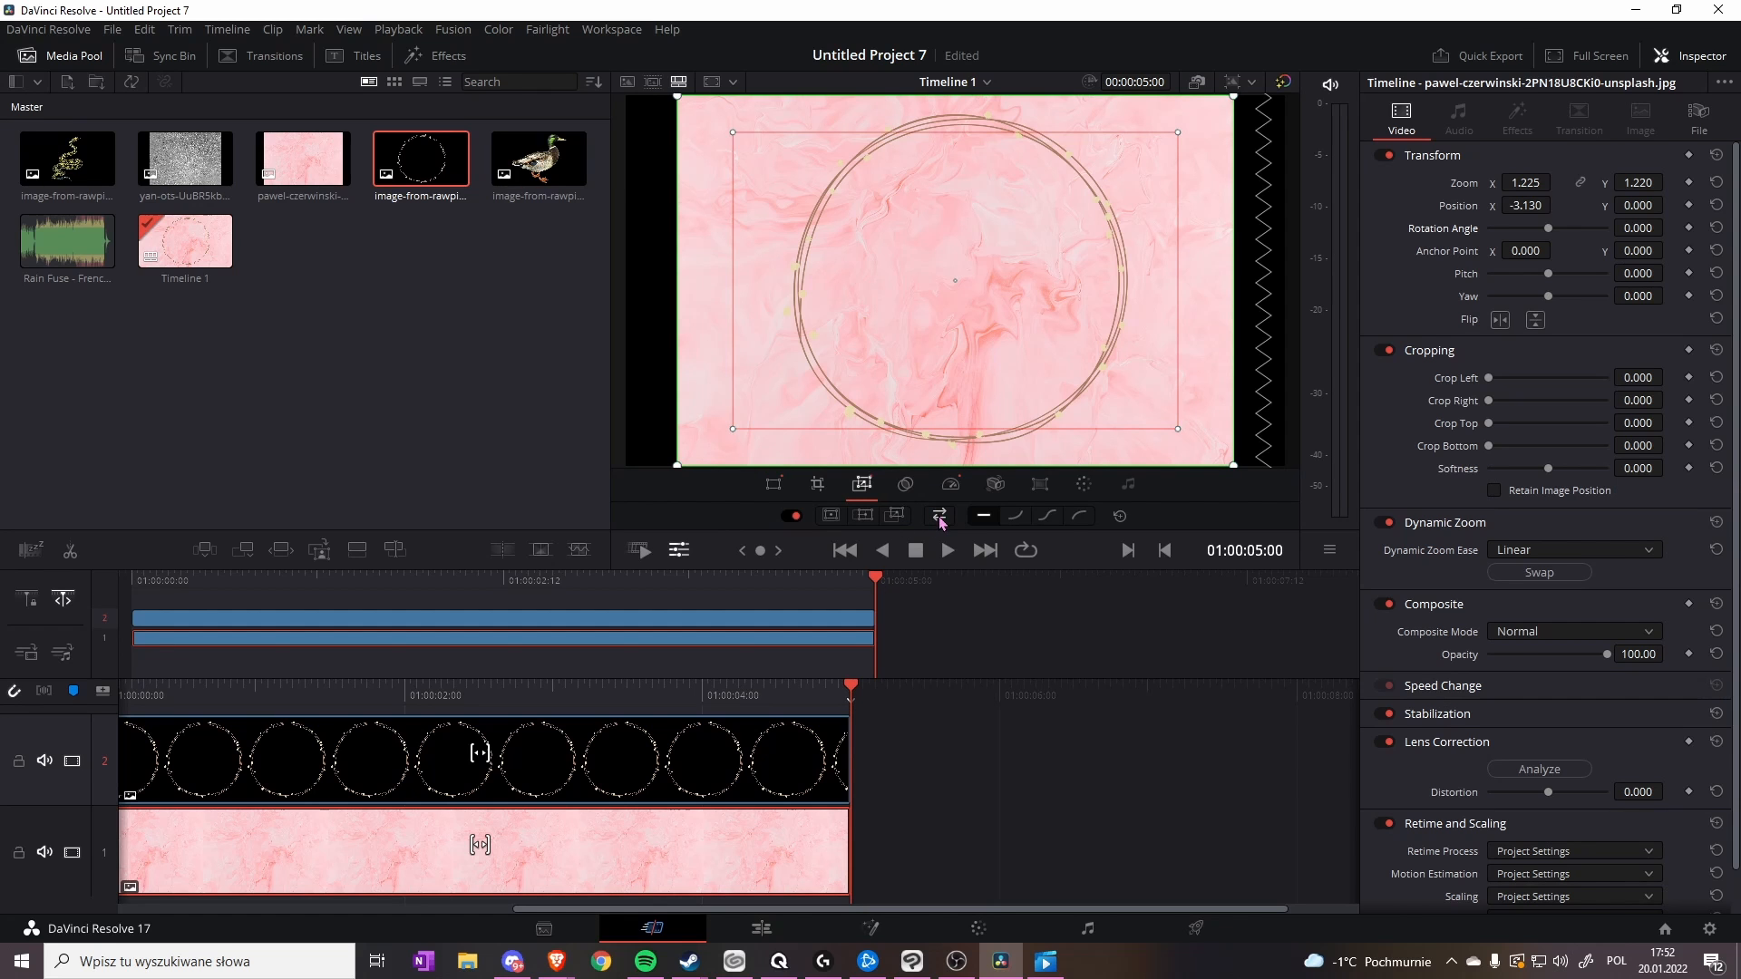
pyautogui.moveTo(876, 579); pyautogui.dragTo(48, 651)
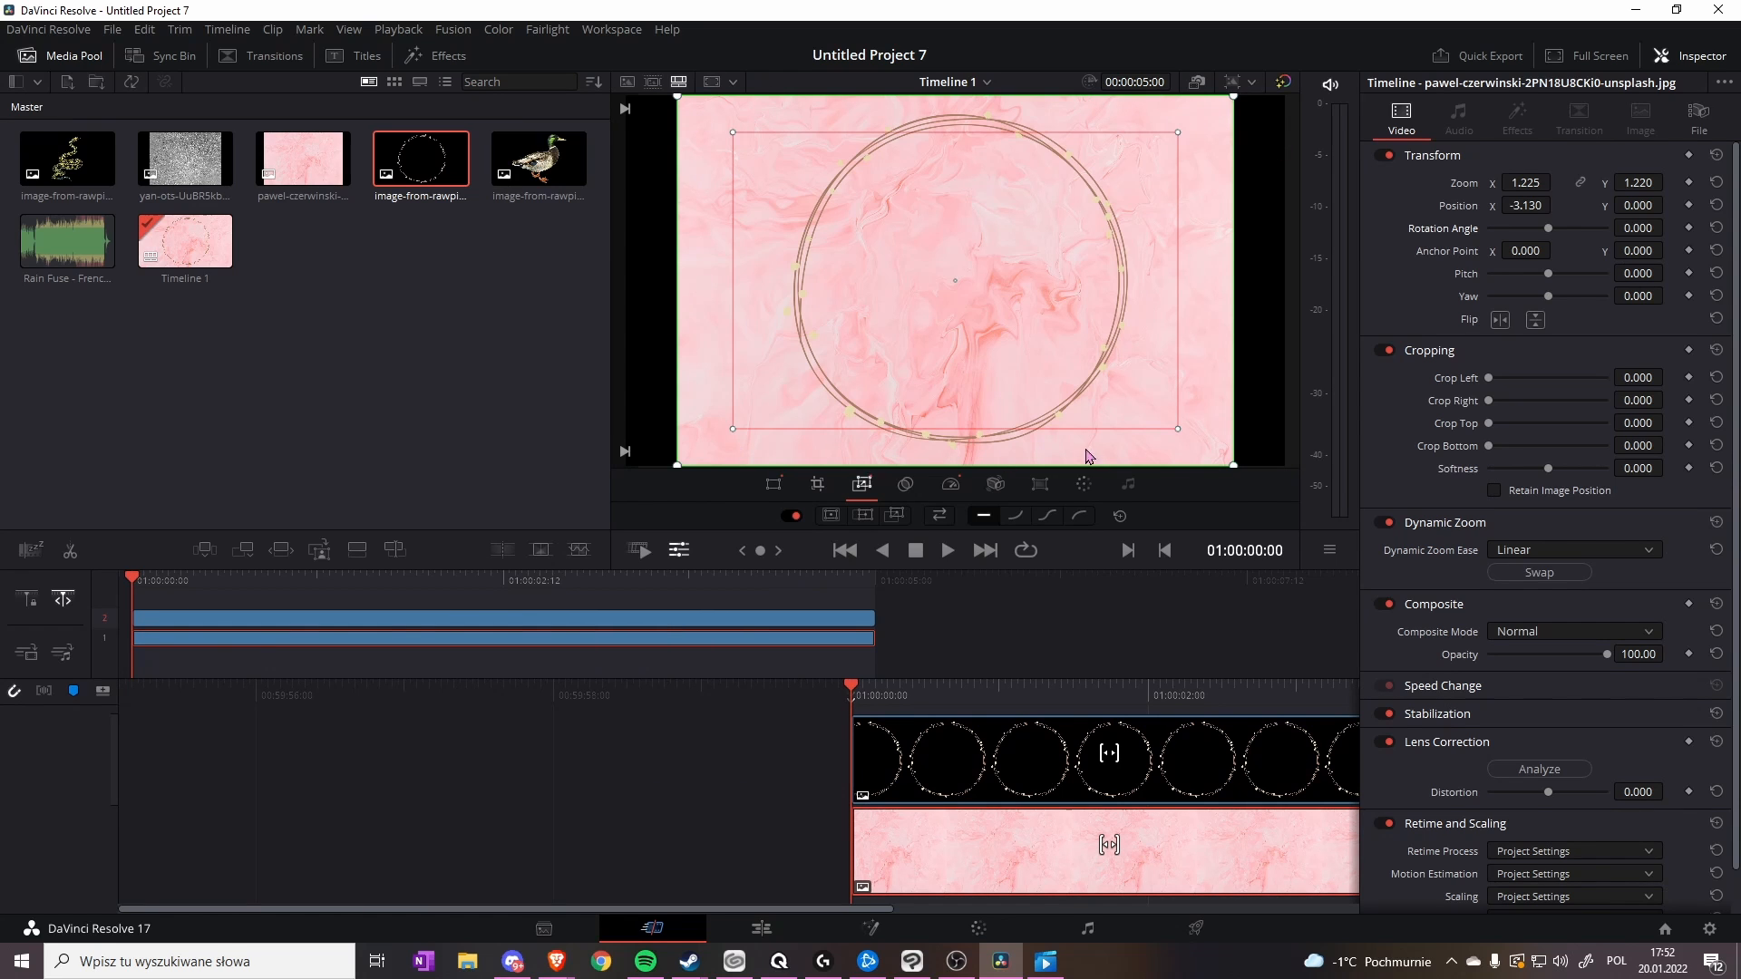
pyautogui.click(939, 520)
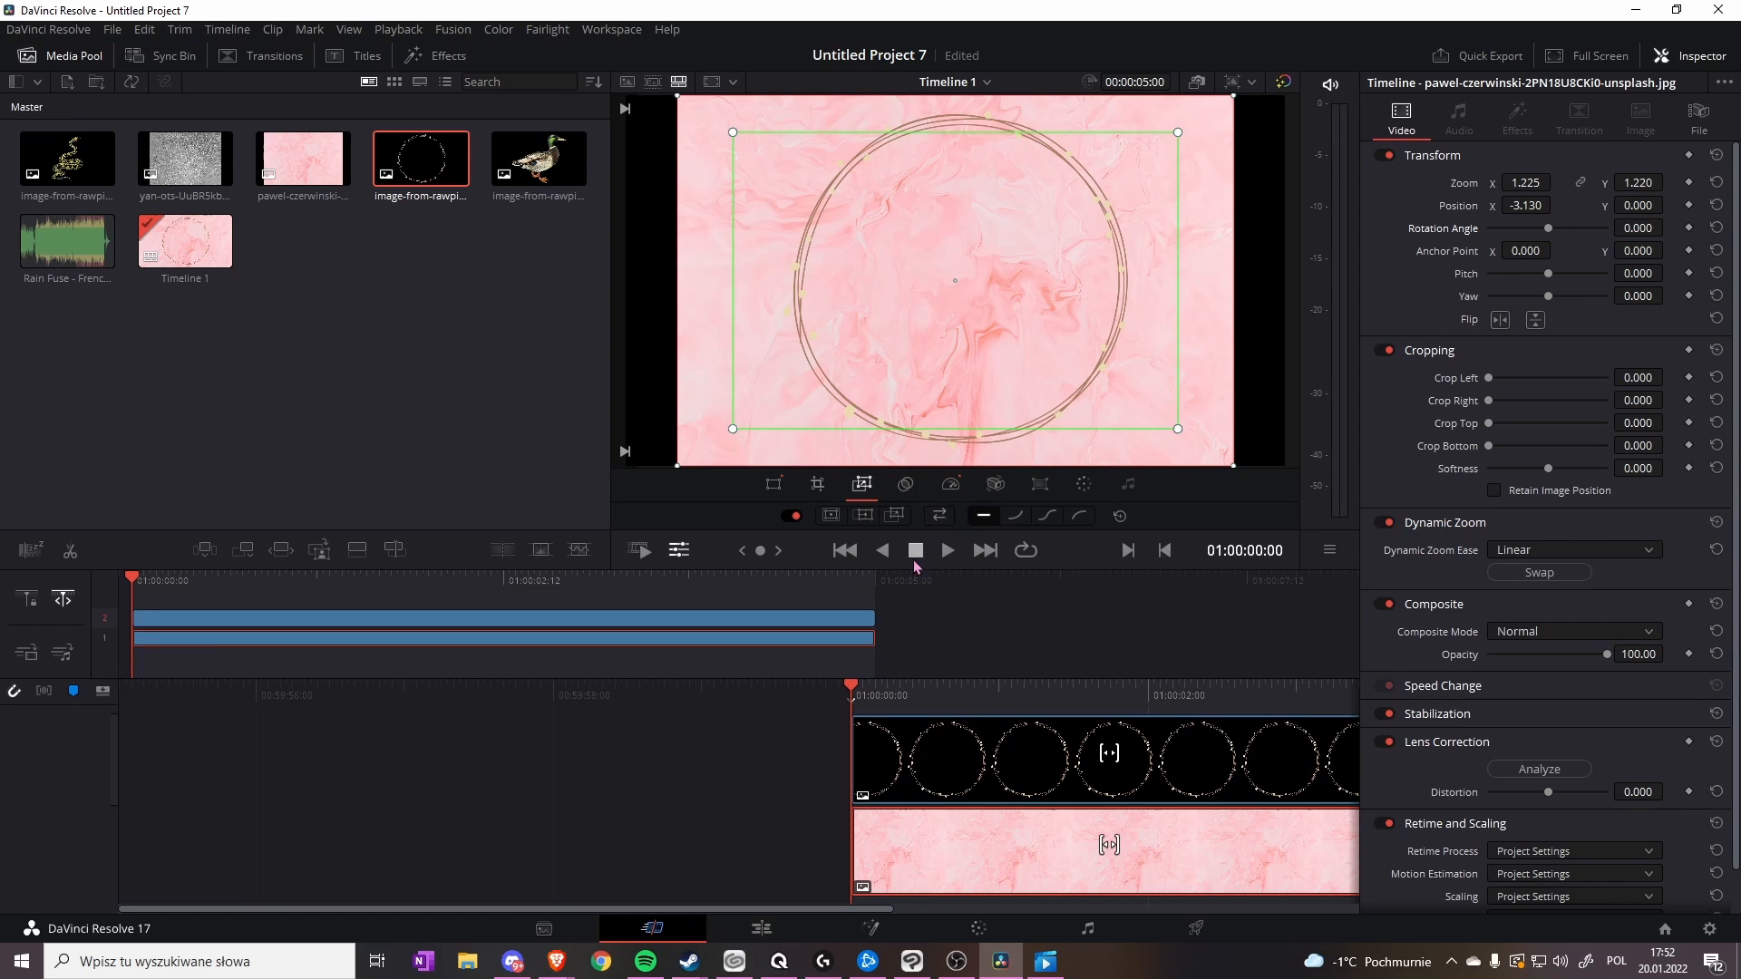
# - Play the dynamic zoom through to the end and compare the background's transform and dynamic zoom views
pyautogui.click(947, 552)
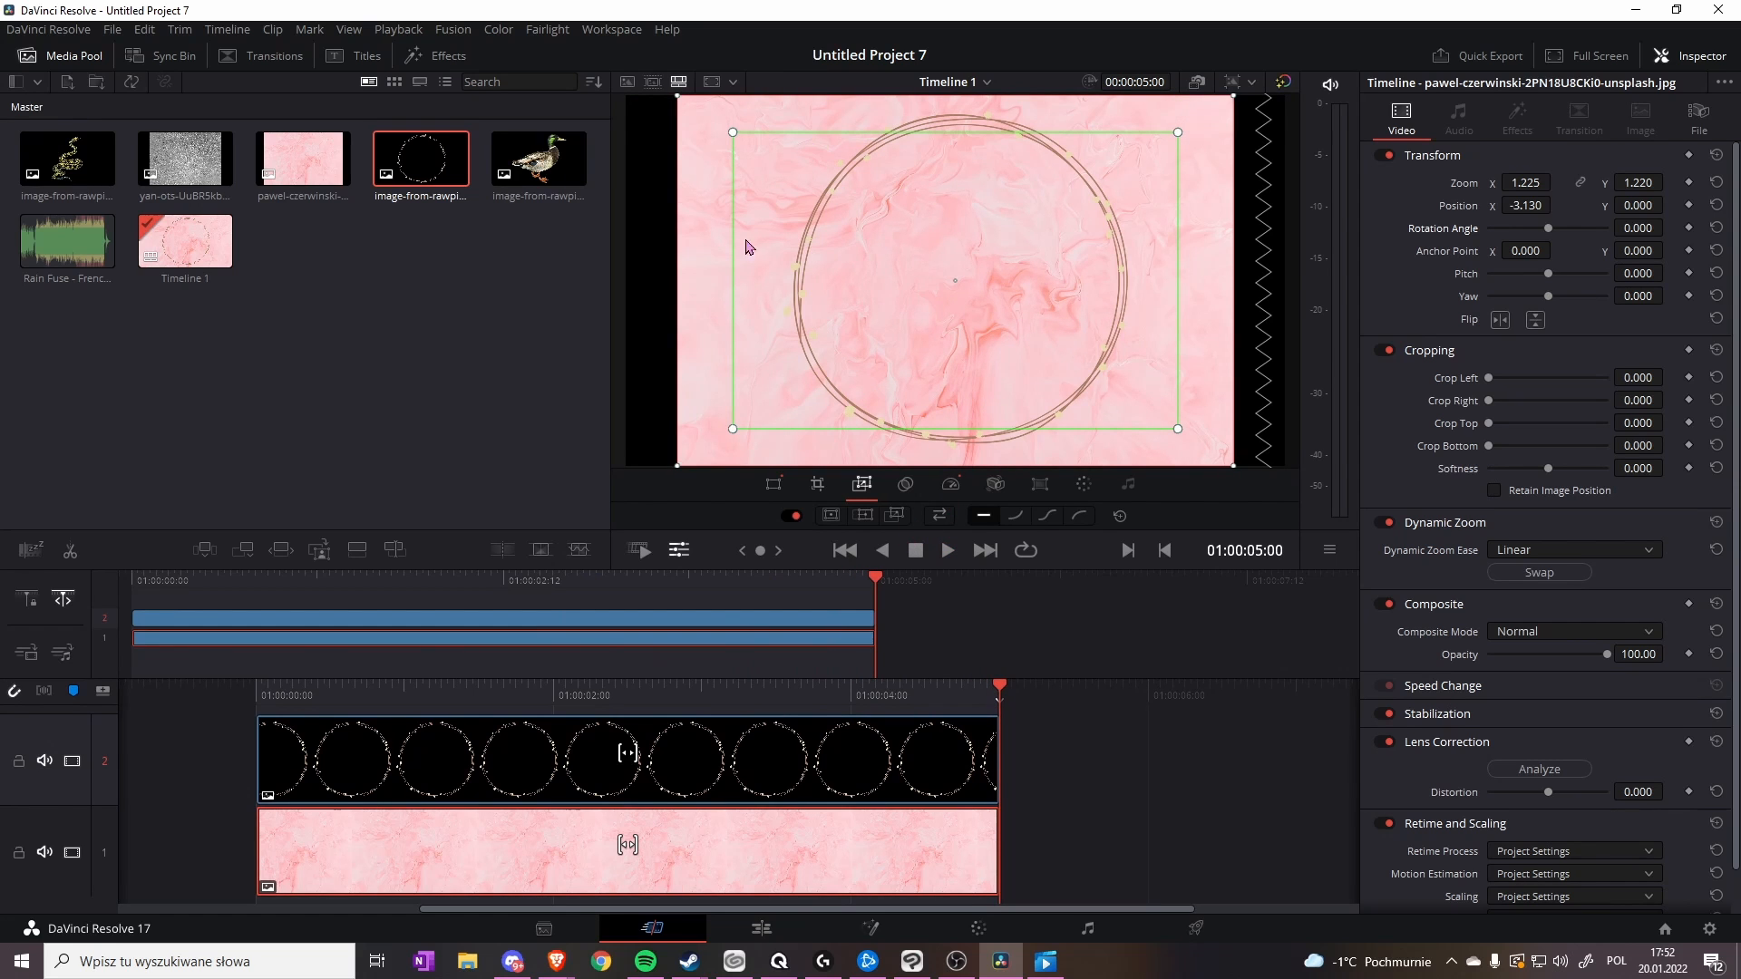
pyautogui.click(772, 486)
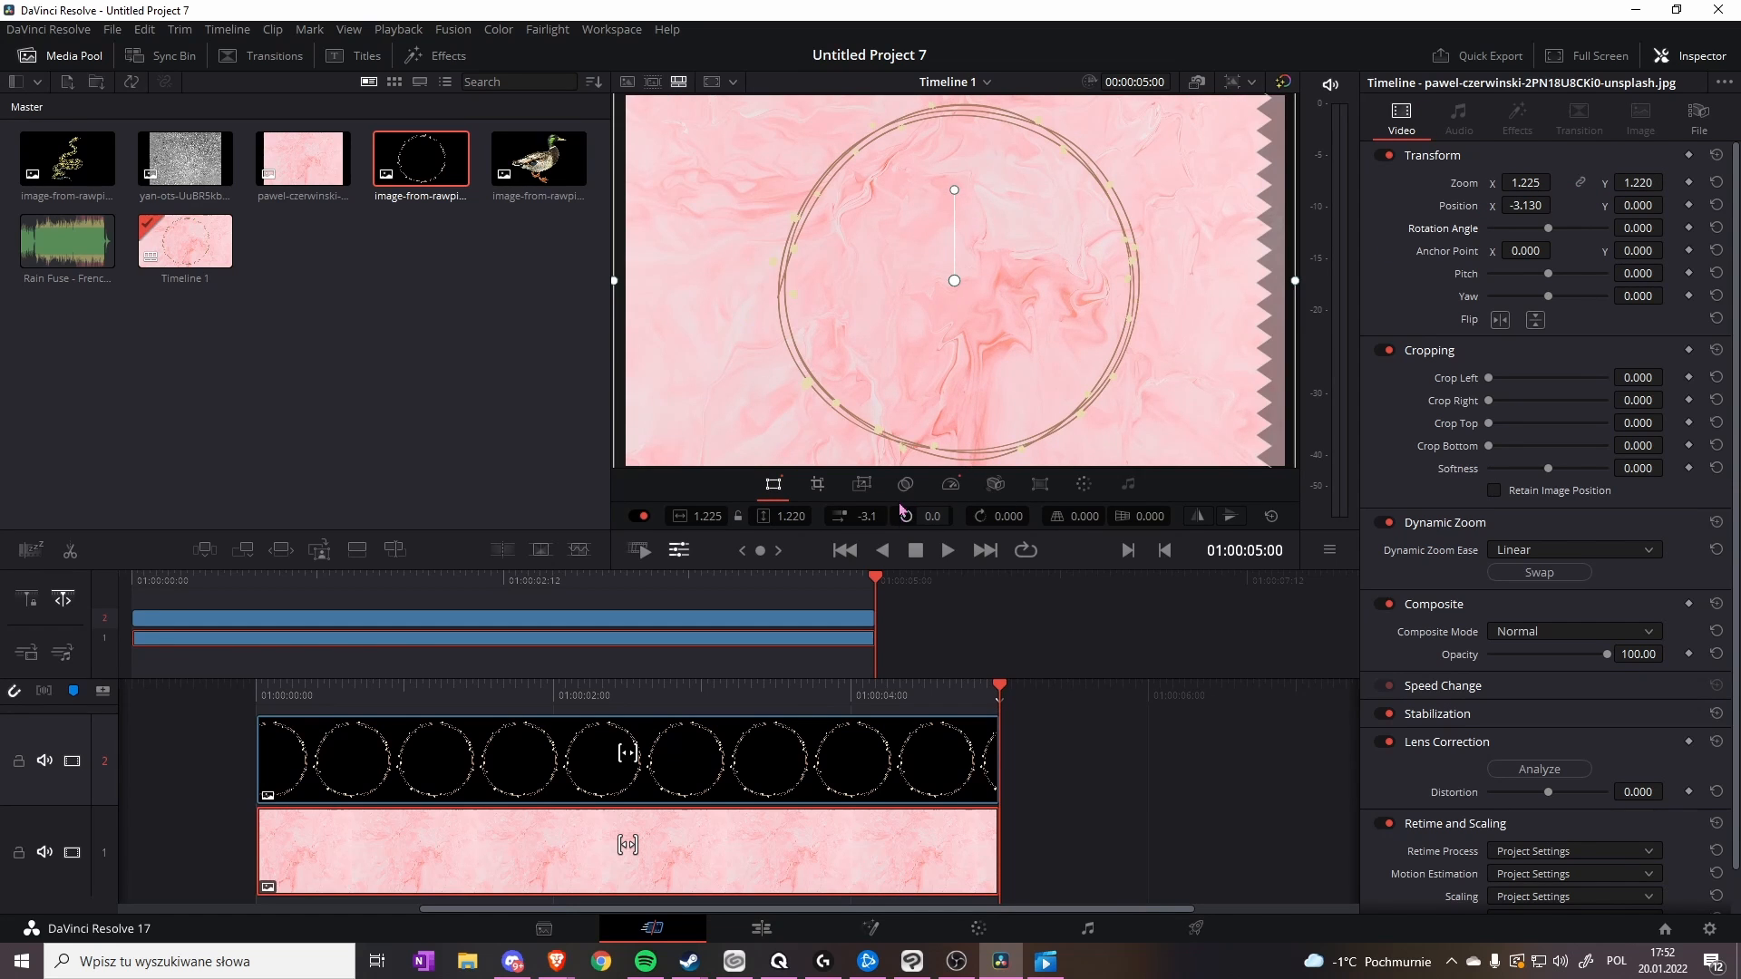
pyautogui.click(863, 484)
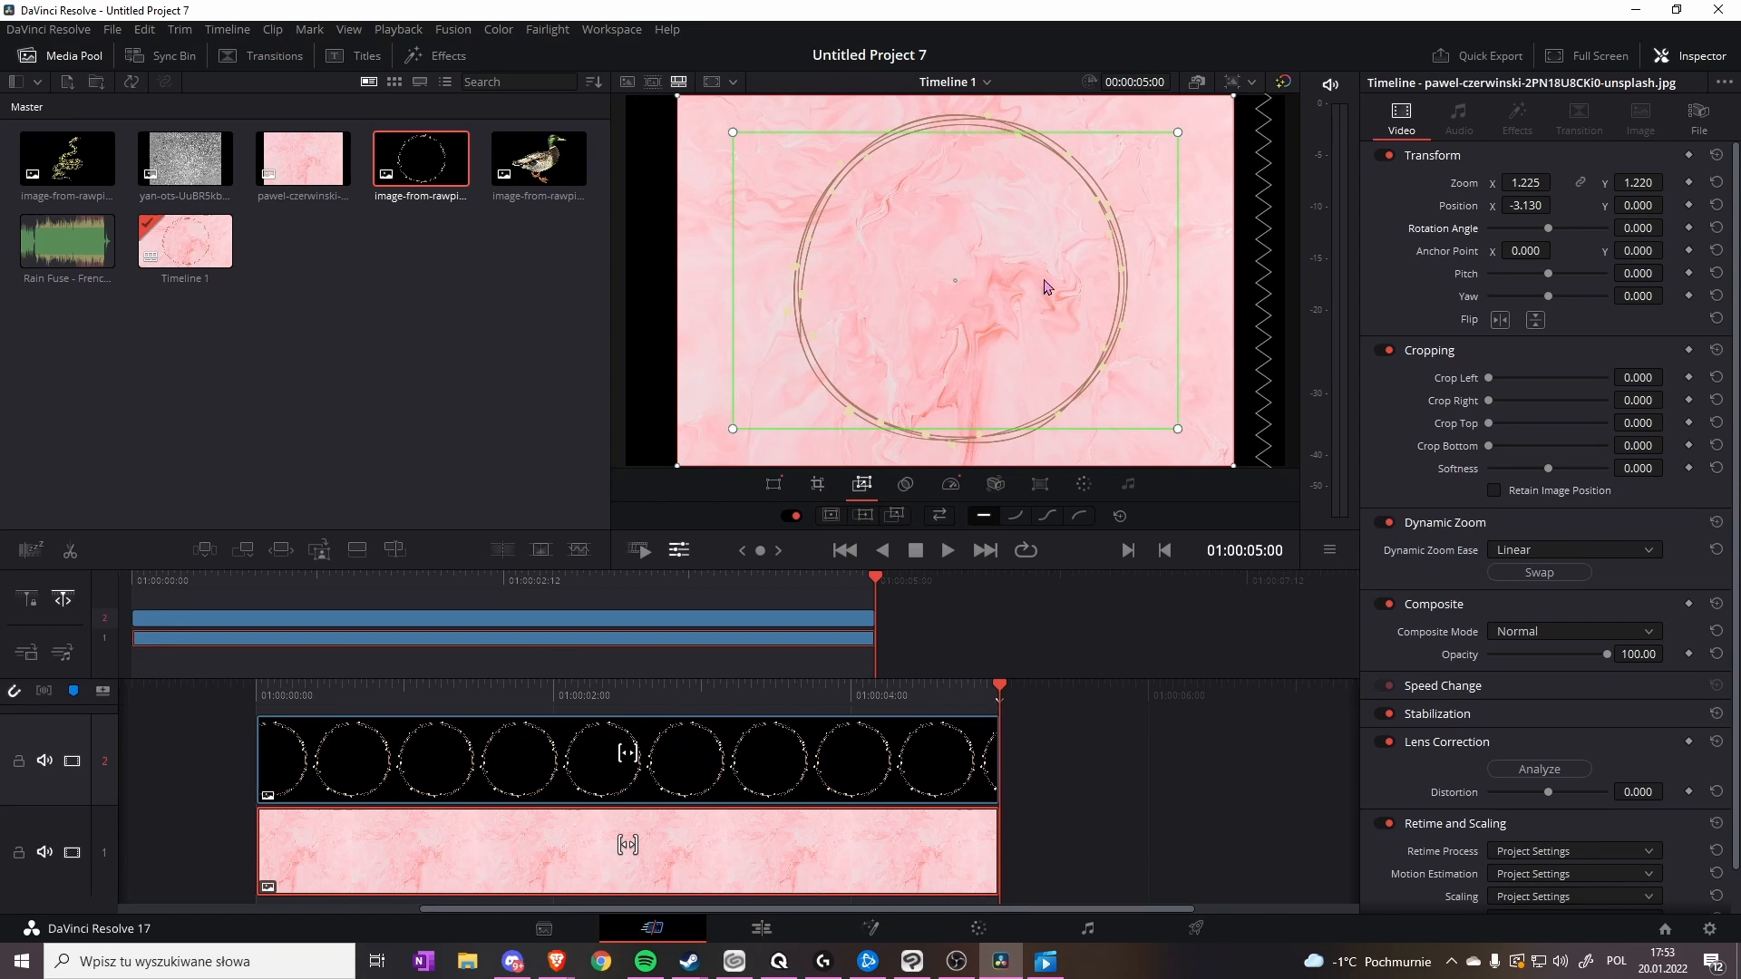
# - Try shrinking the background's dynamic zoom frame and shifting it toward the picture's lower-right area, and undo both changes
pyautogui.moveTo(1178, 132); pyautogui.dragTo(1142, 329)
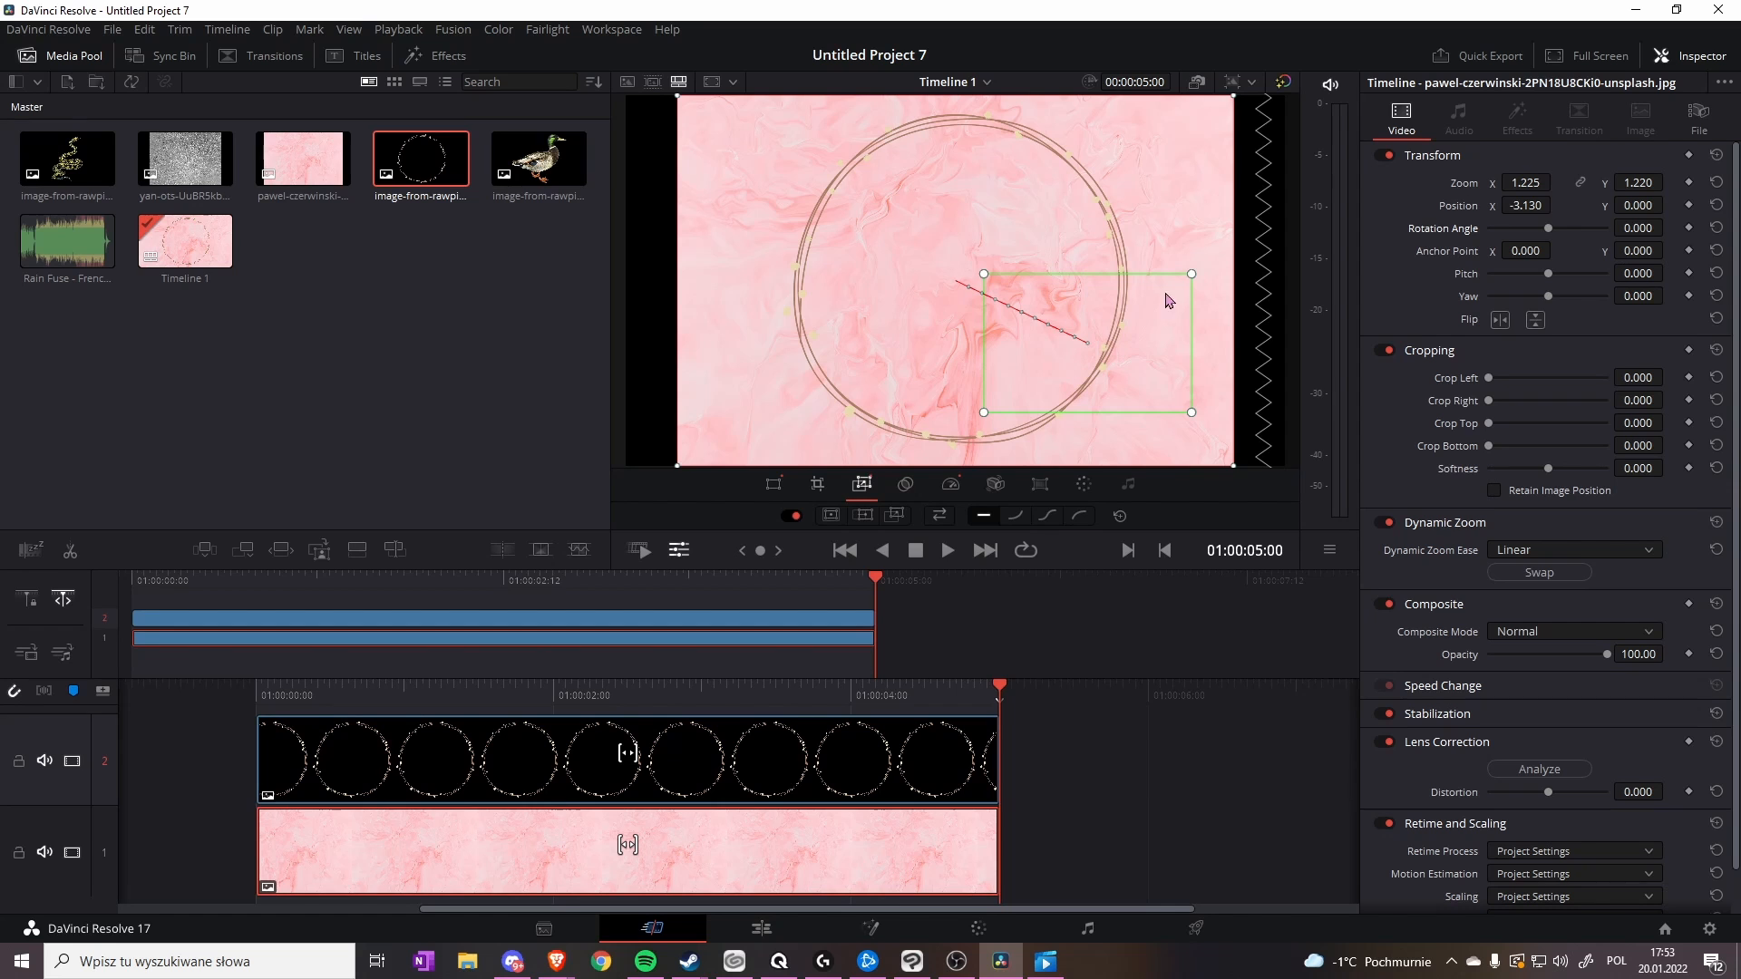
pyautogui.click(146, 30)
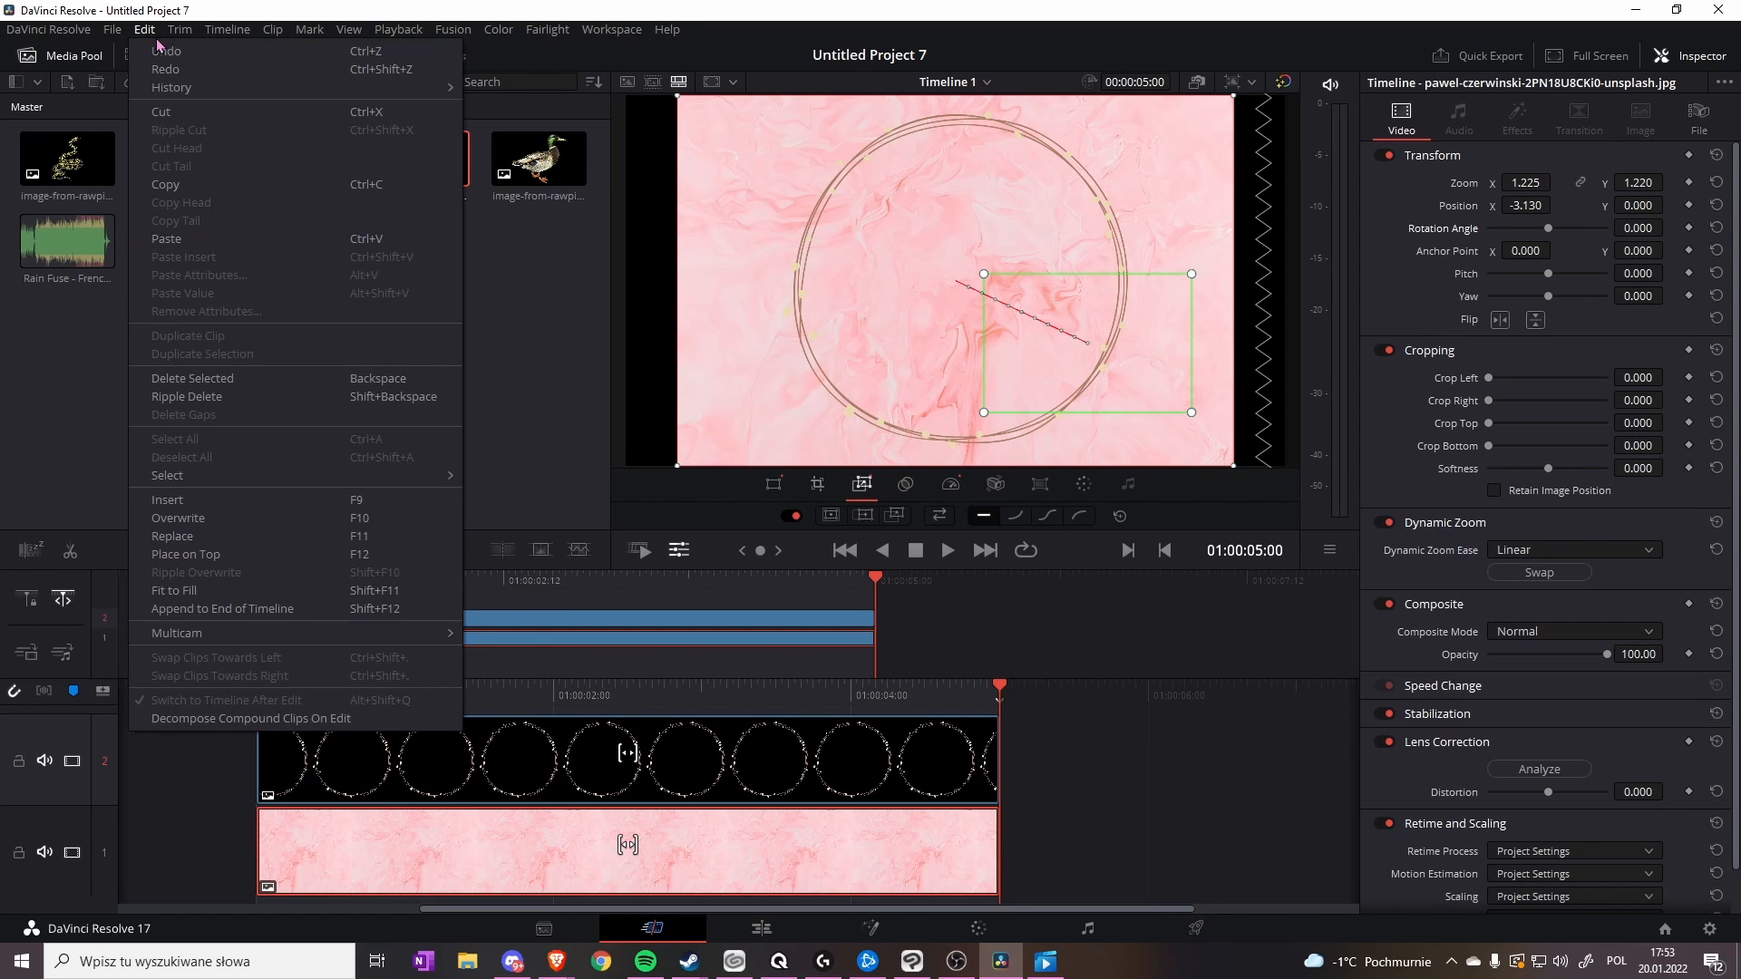
pyautogui.click(161, 68)
pyautogui.click(145, 31)
pyautogui.click(161, 68)
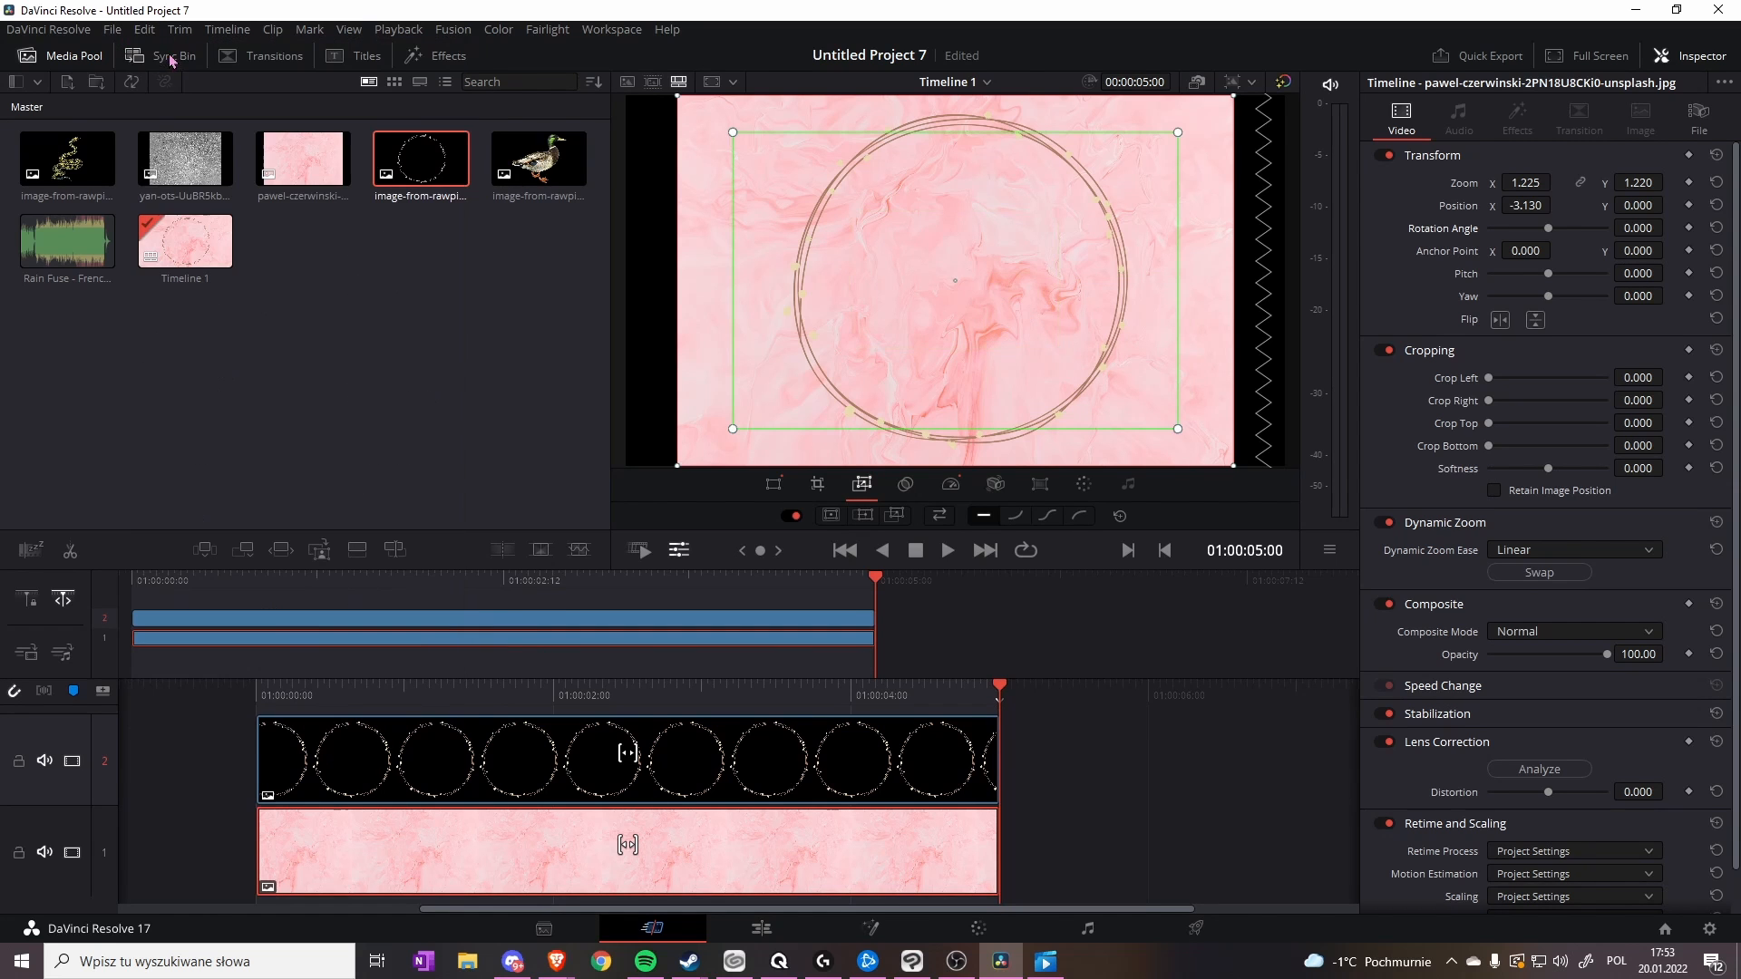
# - Enlarge the background's green dynamic zoom frame slightly around its centre, and play the timeline from the start to check it
pyautogui.moveTo(734, 138); pyautogui.dragTo(718, 123)
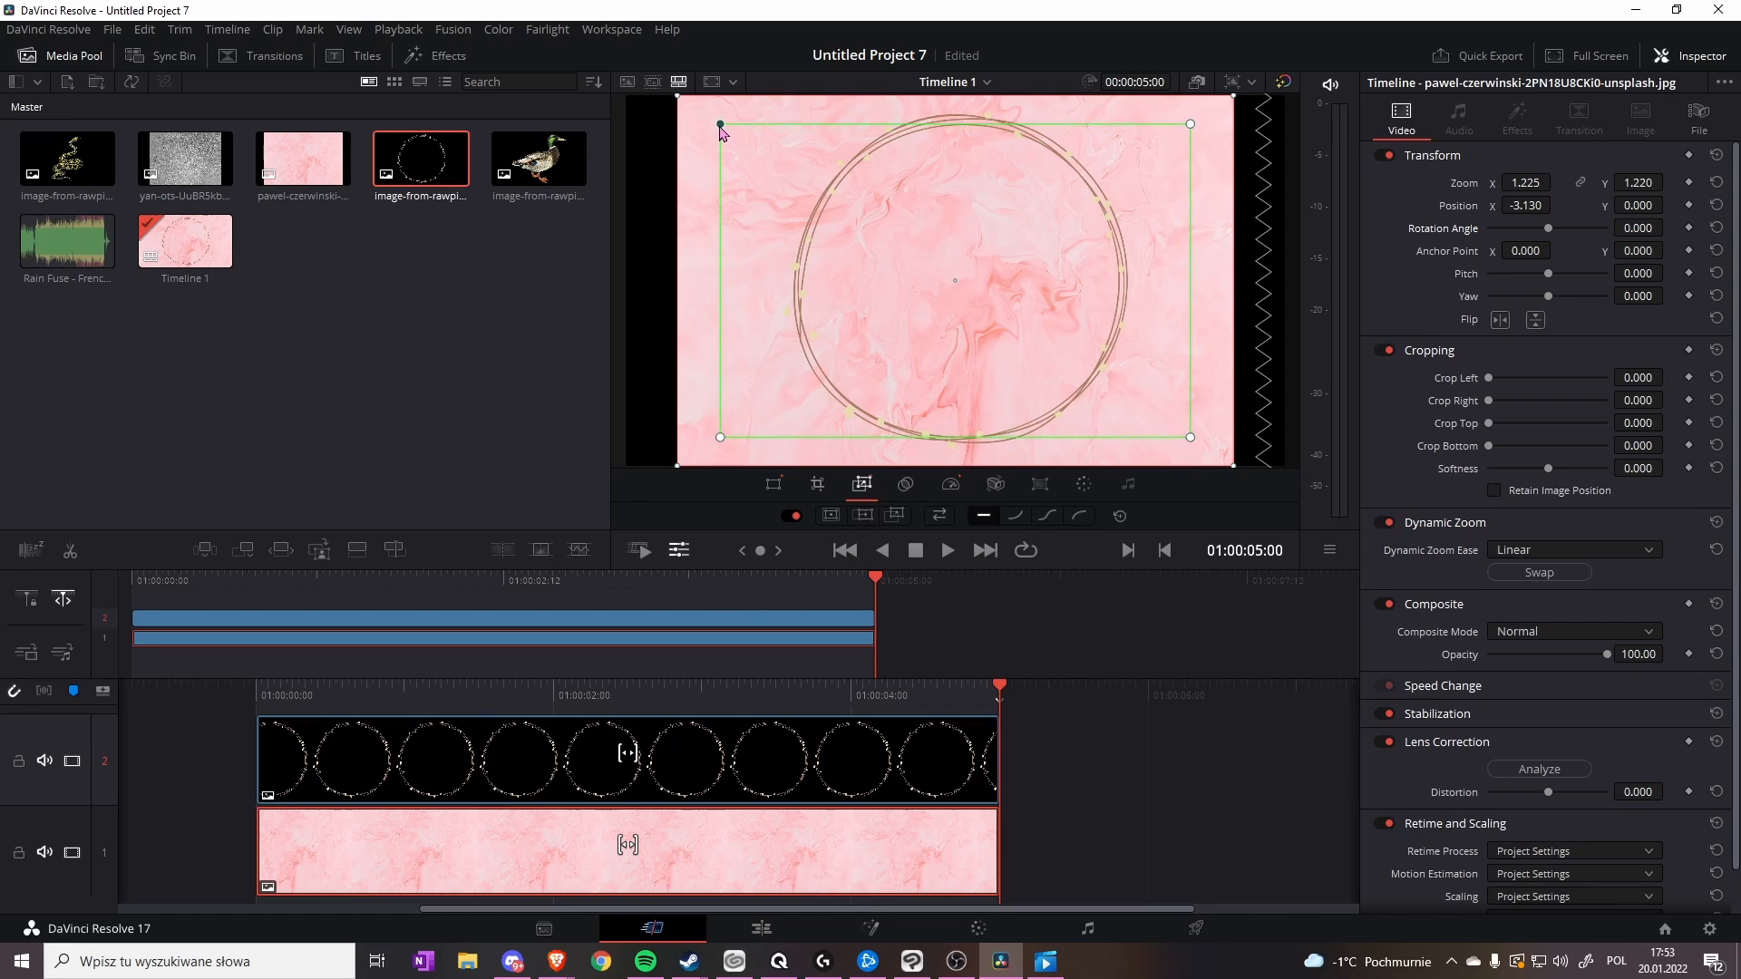
pyautogui.moveTo(1190, 441); pyautogui.dragTo(1198, 445)
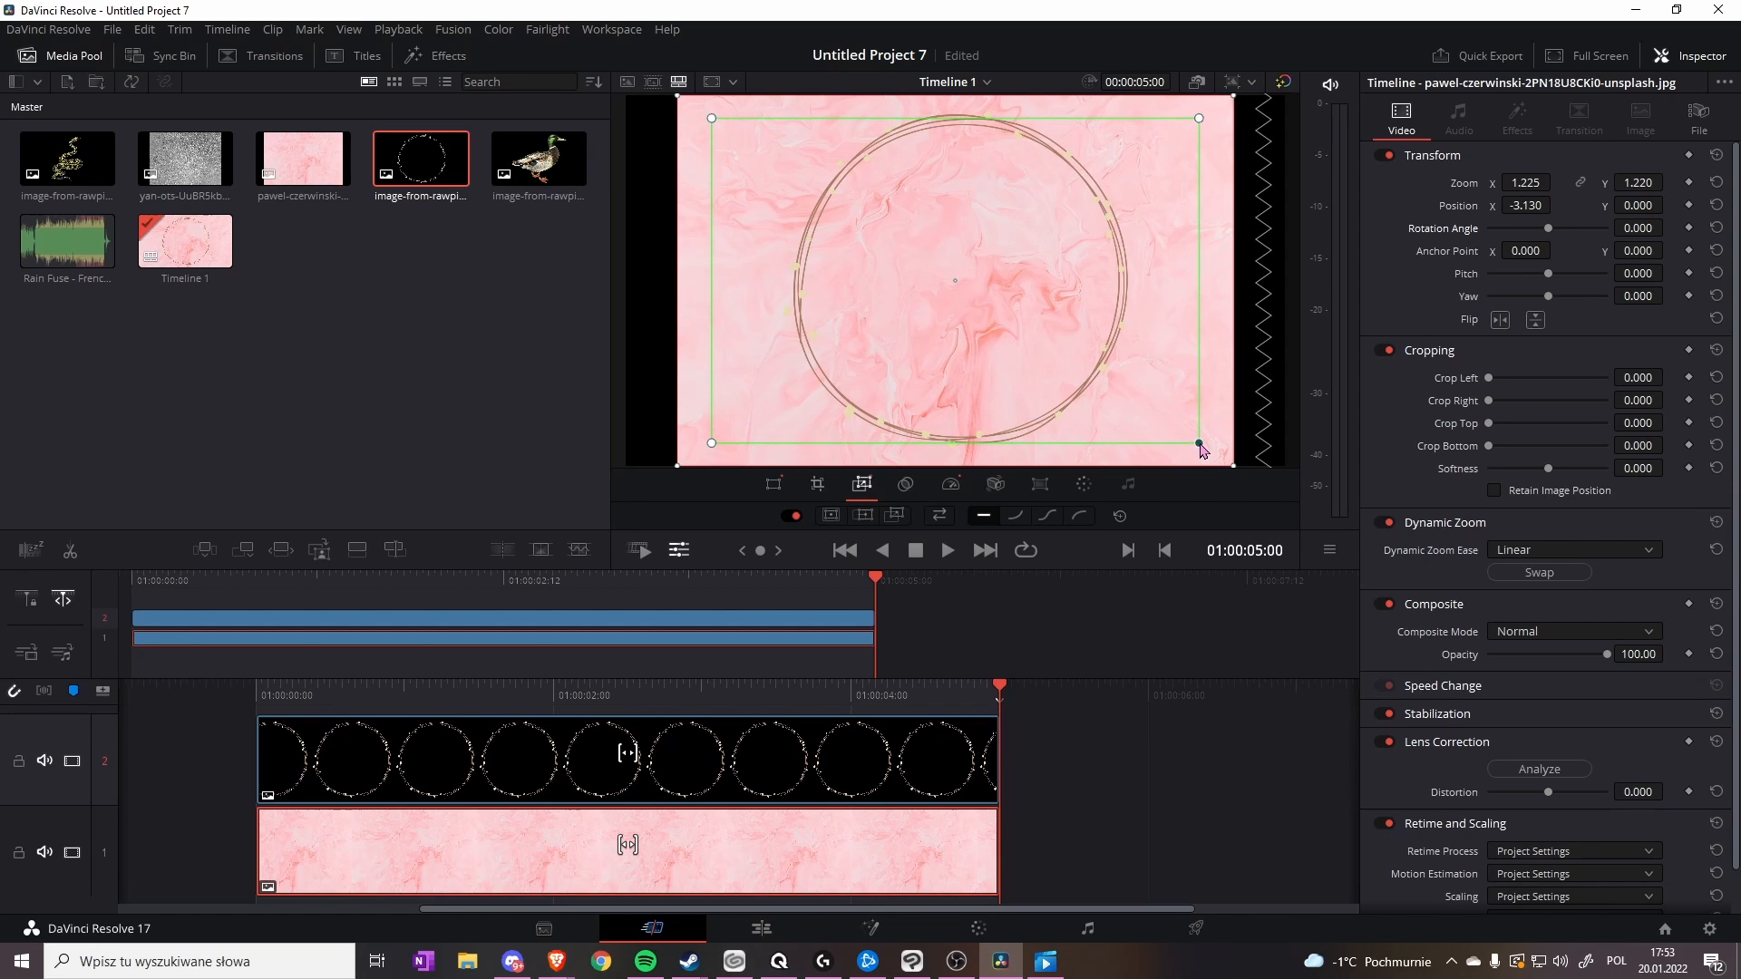
pyautogui.moveTo(868, 583); pyautogui.dragTo(156, 584)
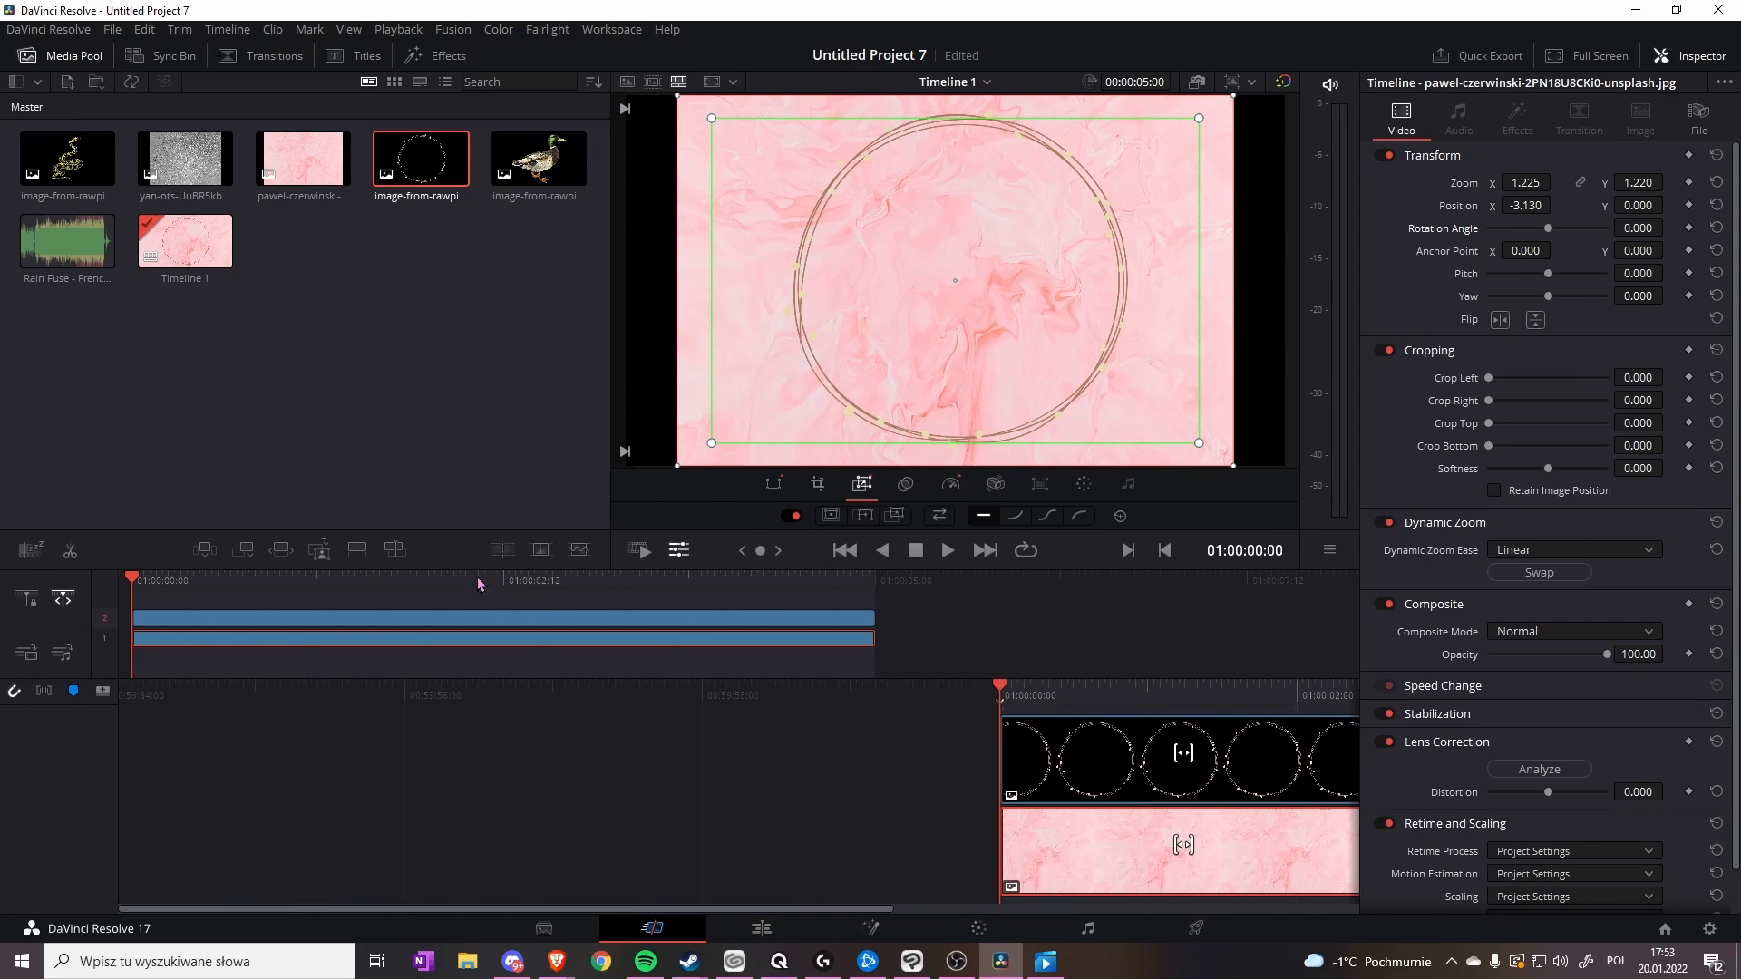
pyautogui.click(948, 551)
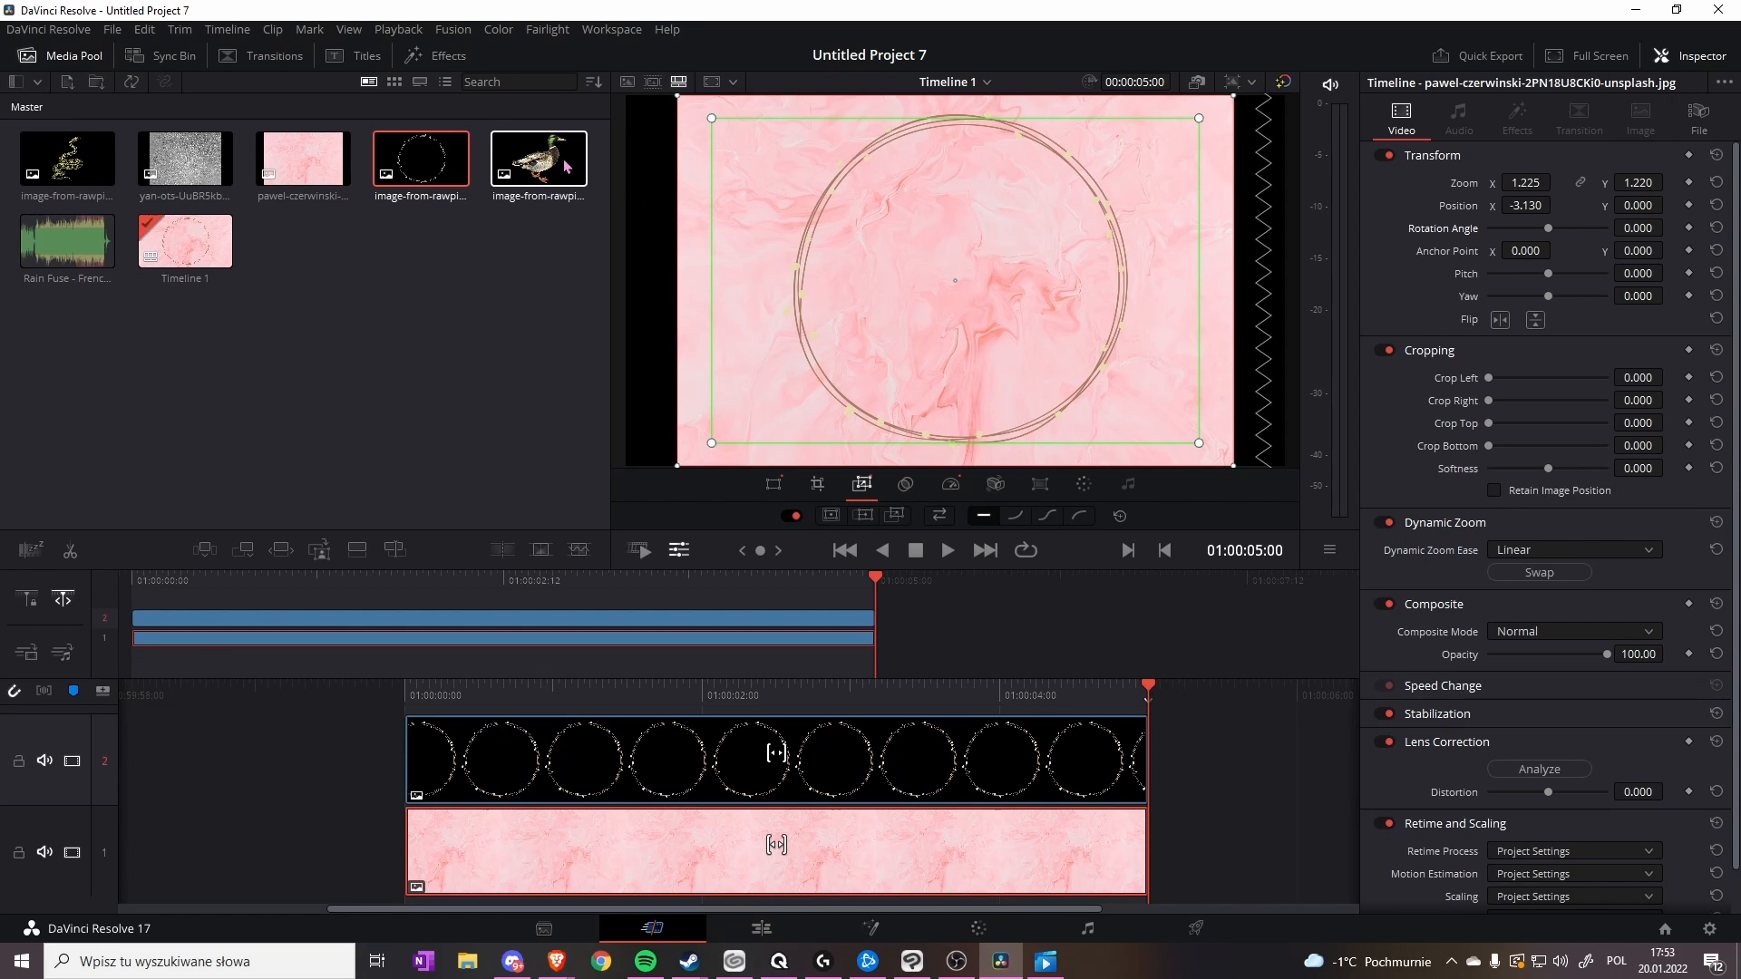
# - Place the duck image on a third track above the circle, trimmed to run from about 01:00:00:15 to the other clips' end
pyautogui.moveTo(562, 159); pyautogui.dragTo(612, 588)
pyautogui.moveTo(1307, 626); pyautogui.dragTo(796, 580)
pyautogui.moveTo(878, 624); pyautogui.dragTo(875, 623)
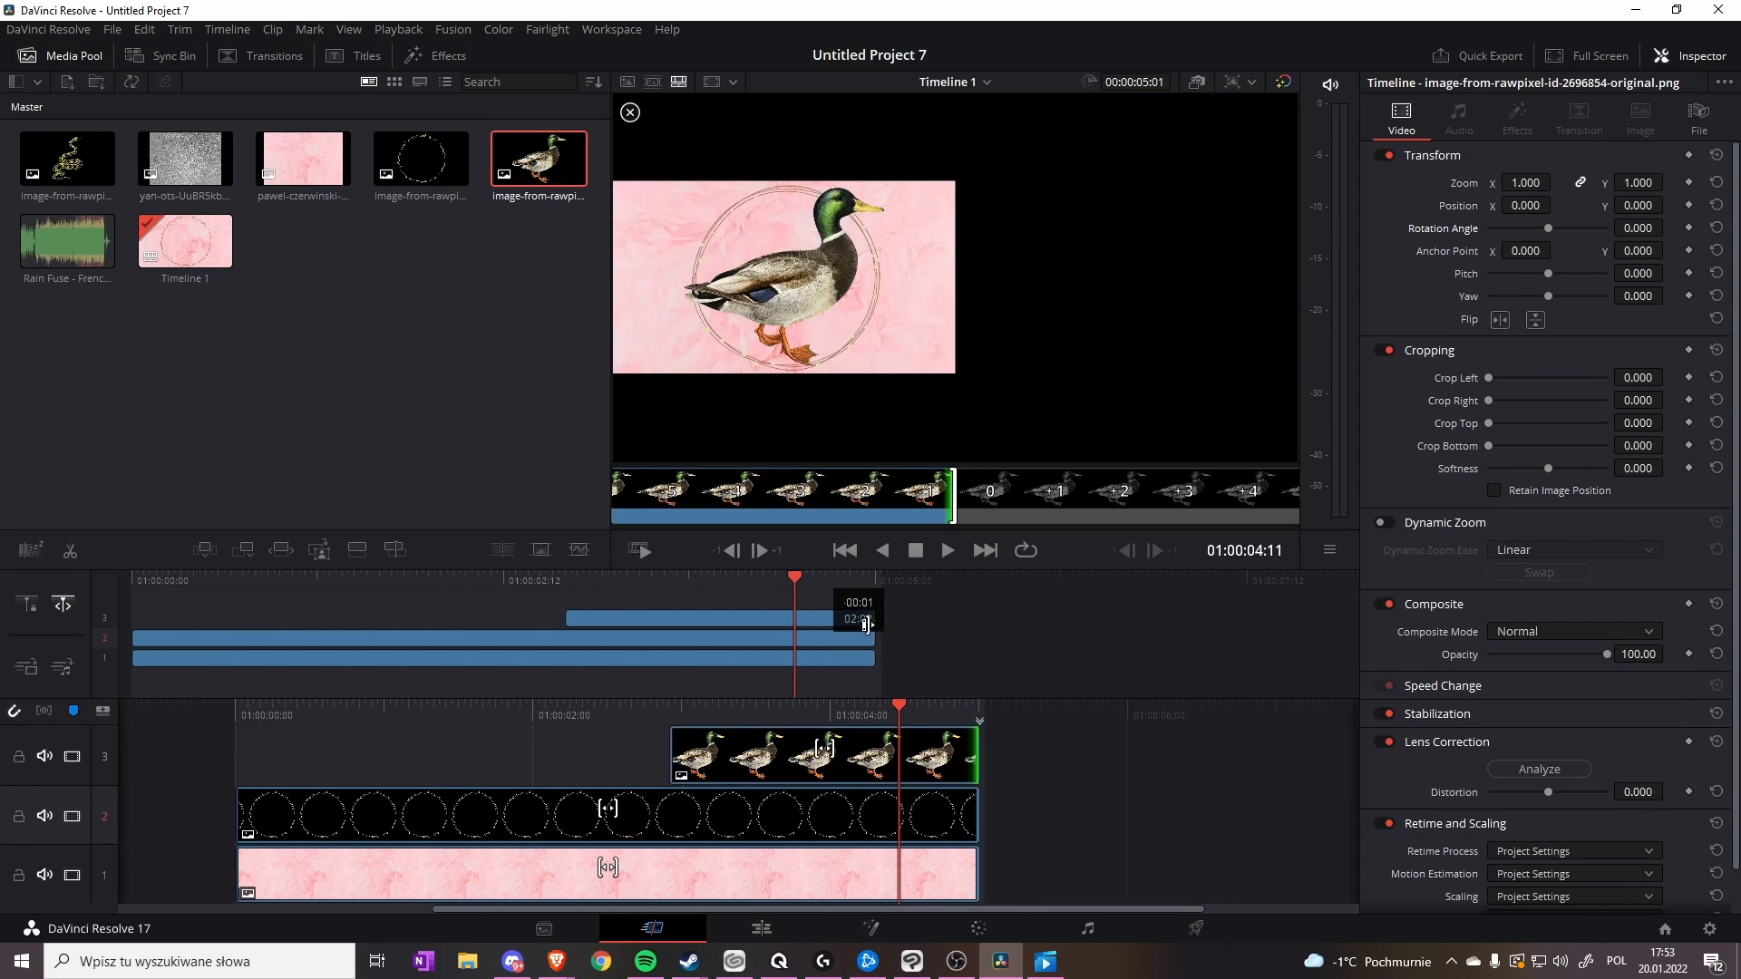
pyautogui.moveTo(569, 619); pyautogui.dragTo(227, 620)
# - Fit the duck over the circle with Transform at about zoom 1.016, position X -79.858, Y -23.765, and save the project
pyautogui.moveTo(753, 620); pyautogui.dragTo(254, 634)
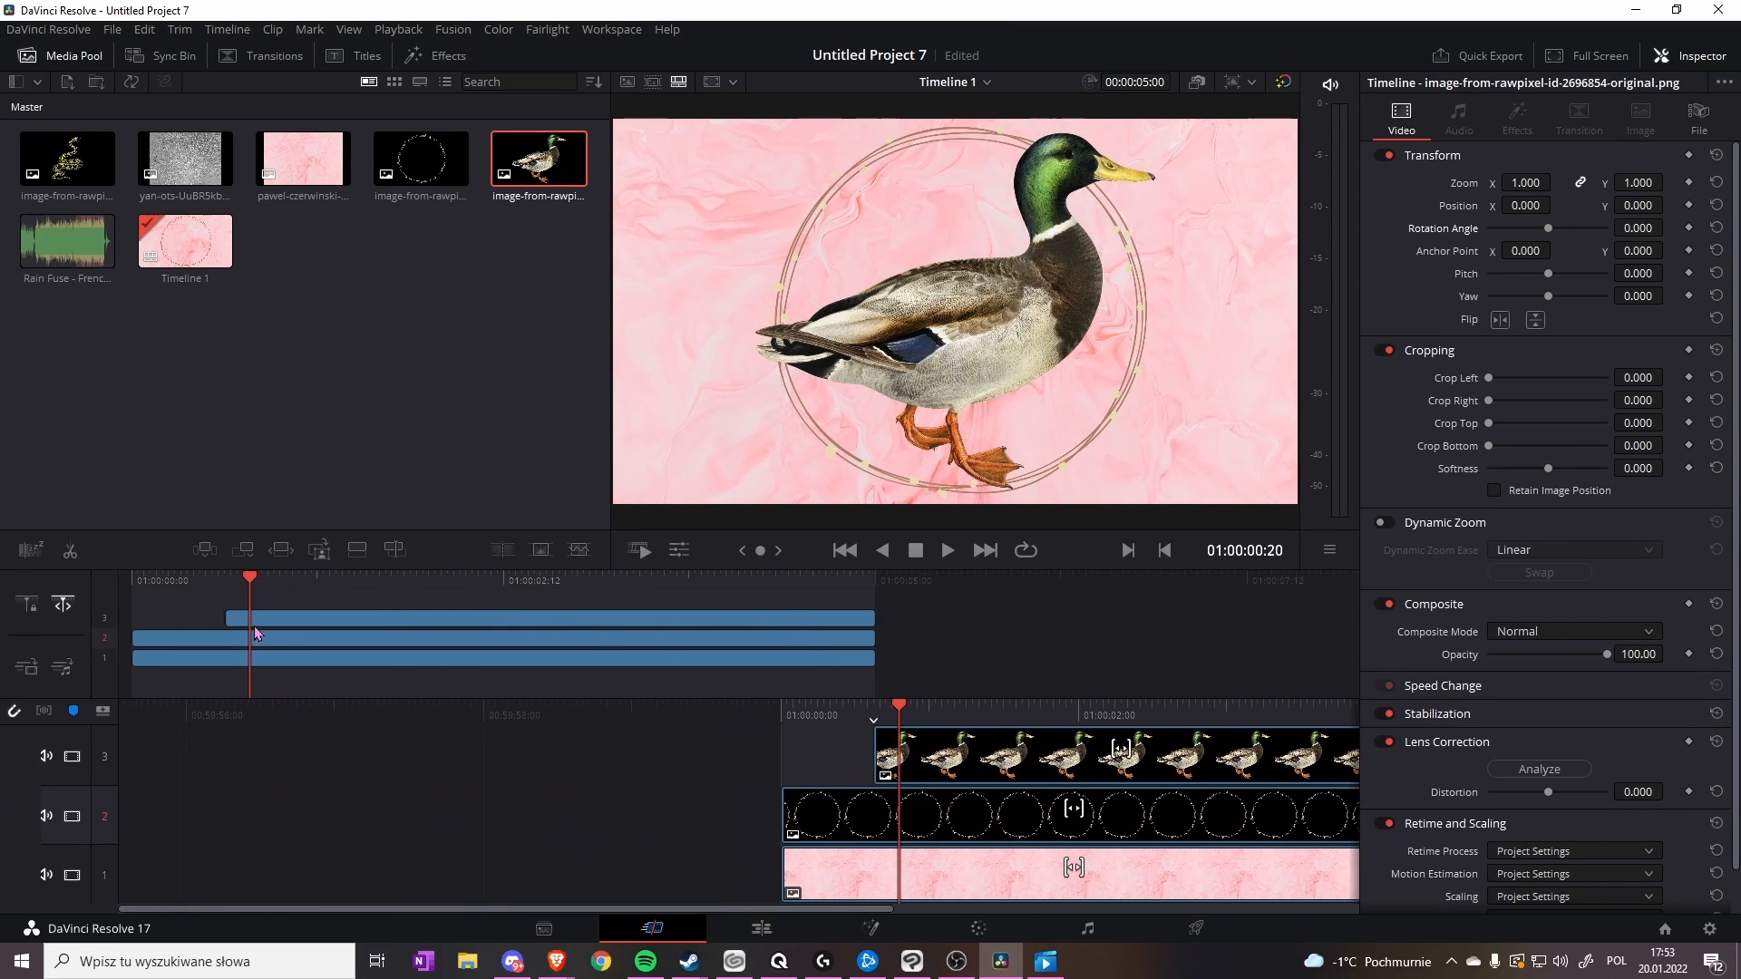
pyautogui.click(679, 550)
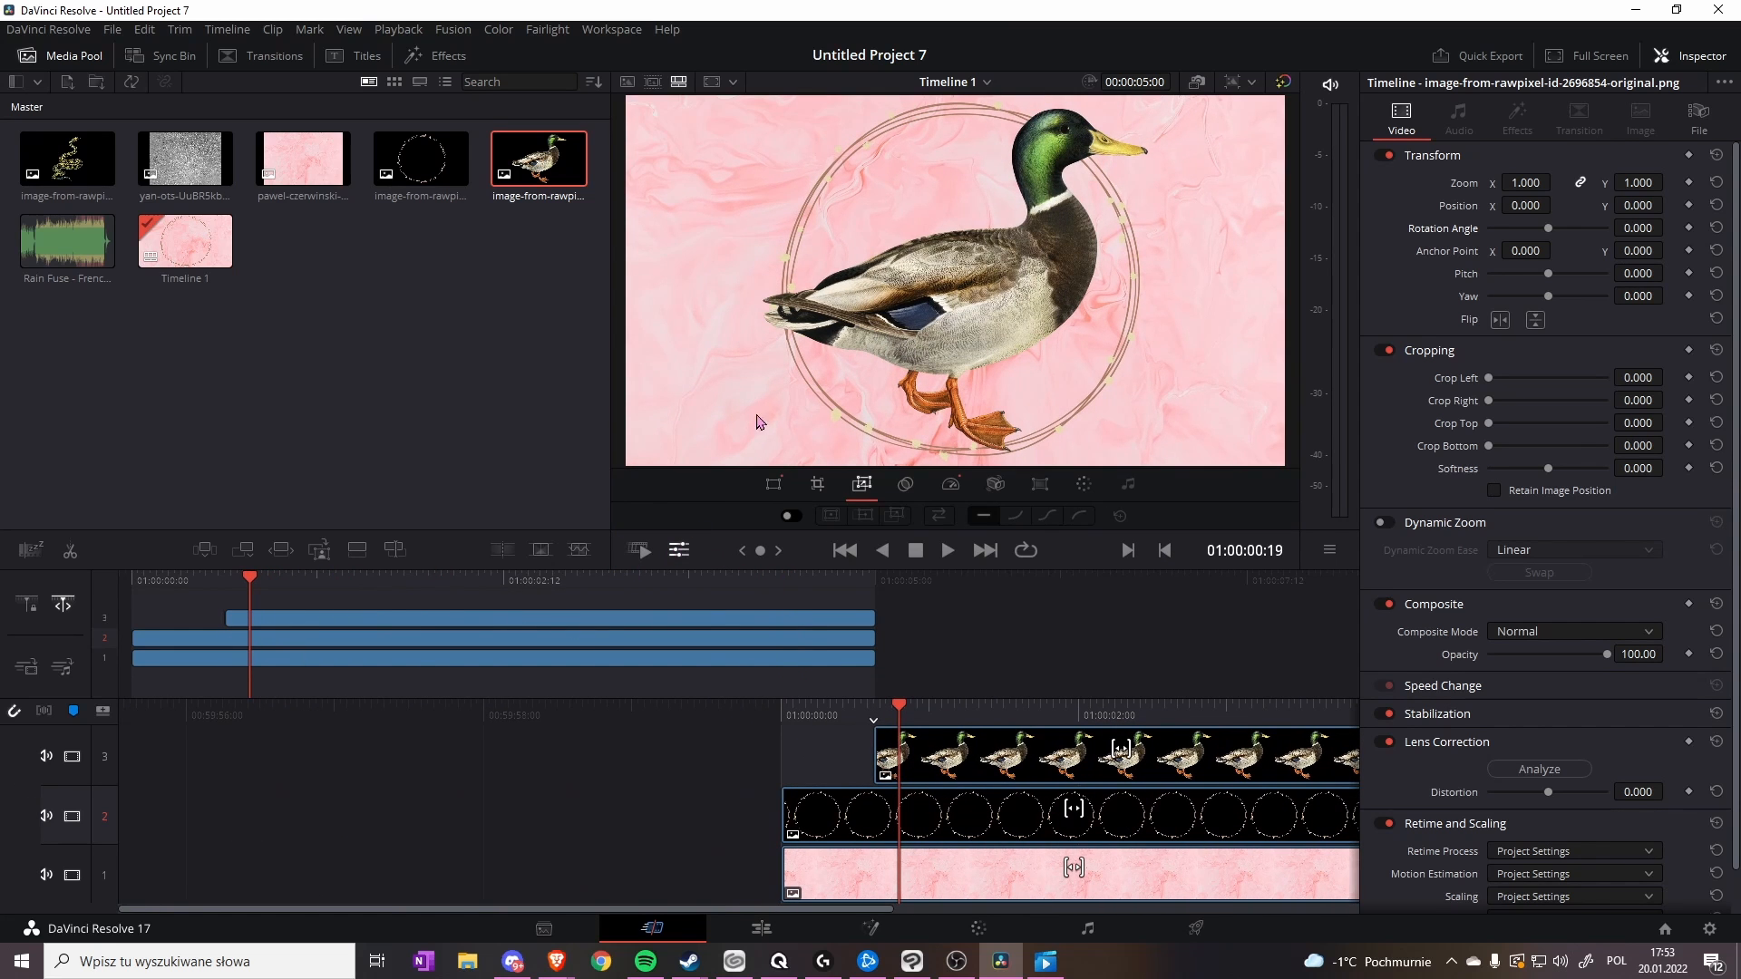
pyautogui.click(774, 485)
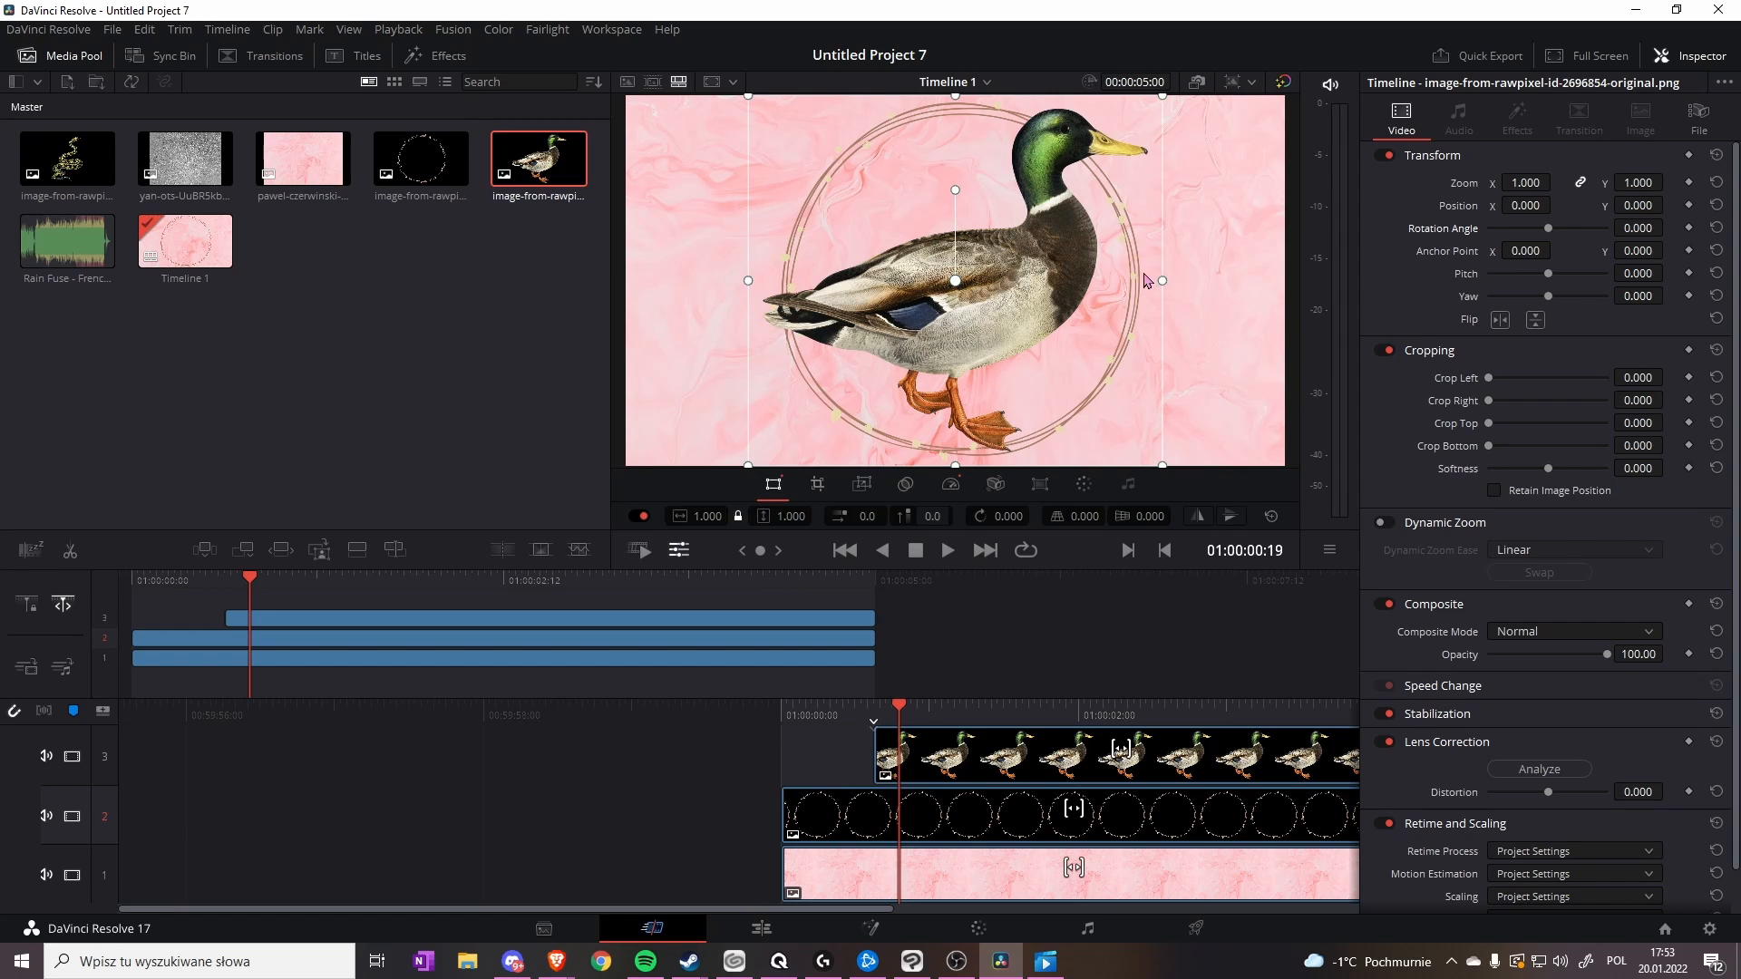
pyautogui.moveTo(1163, 98); pyautogui.dragTo(1035, 281)
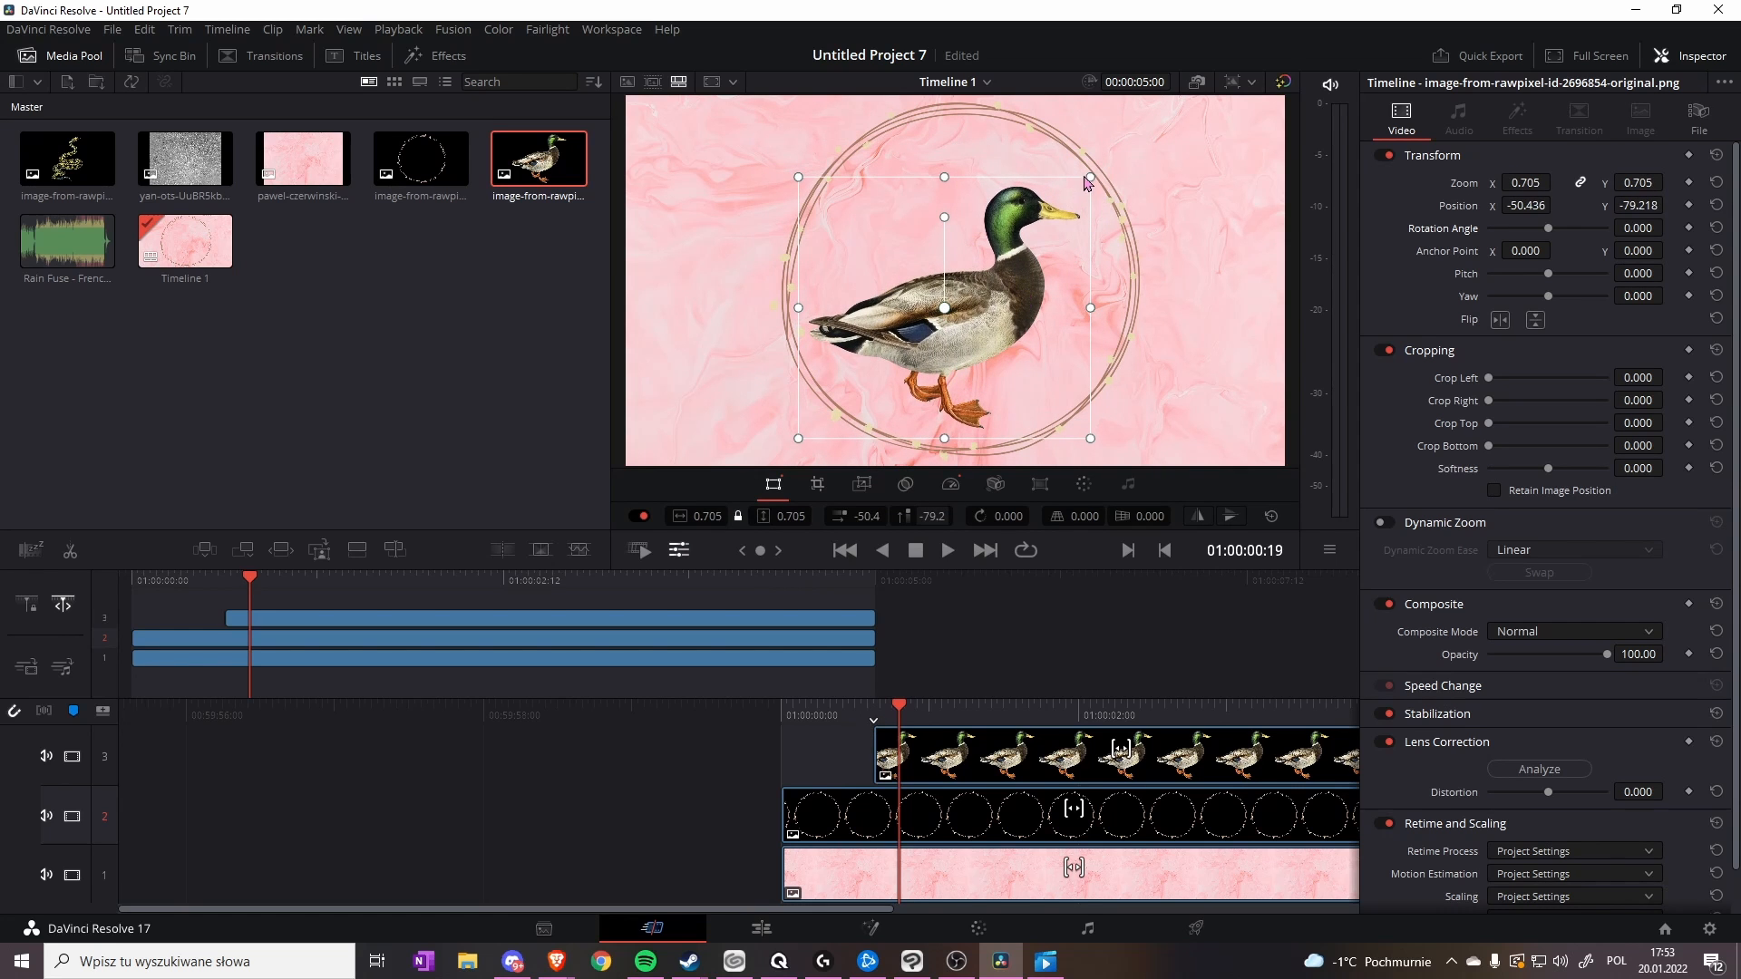
pyautogui.moveTo(1091, 179); pyautogui.dragTo(1114, 152)
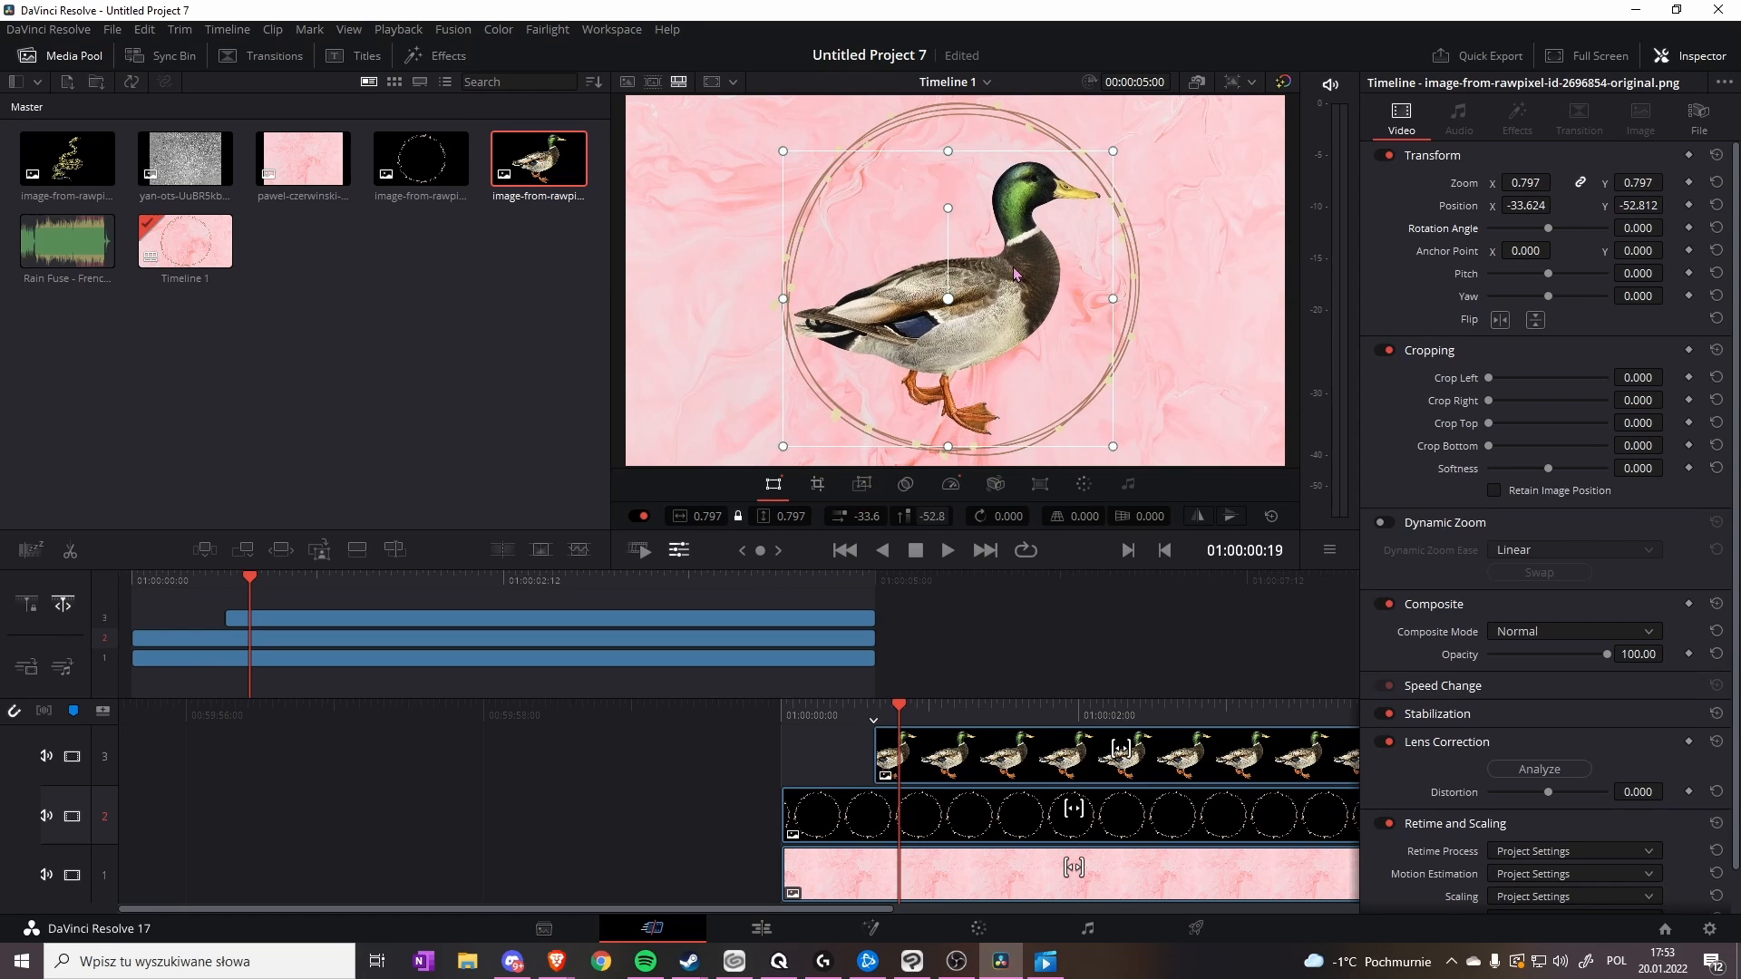
pyautogui.moveTo(1017, 275); pyautogui.dragTo(1018, 271)
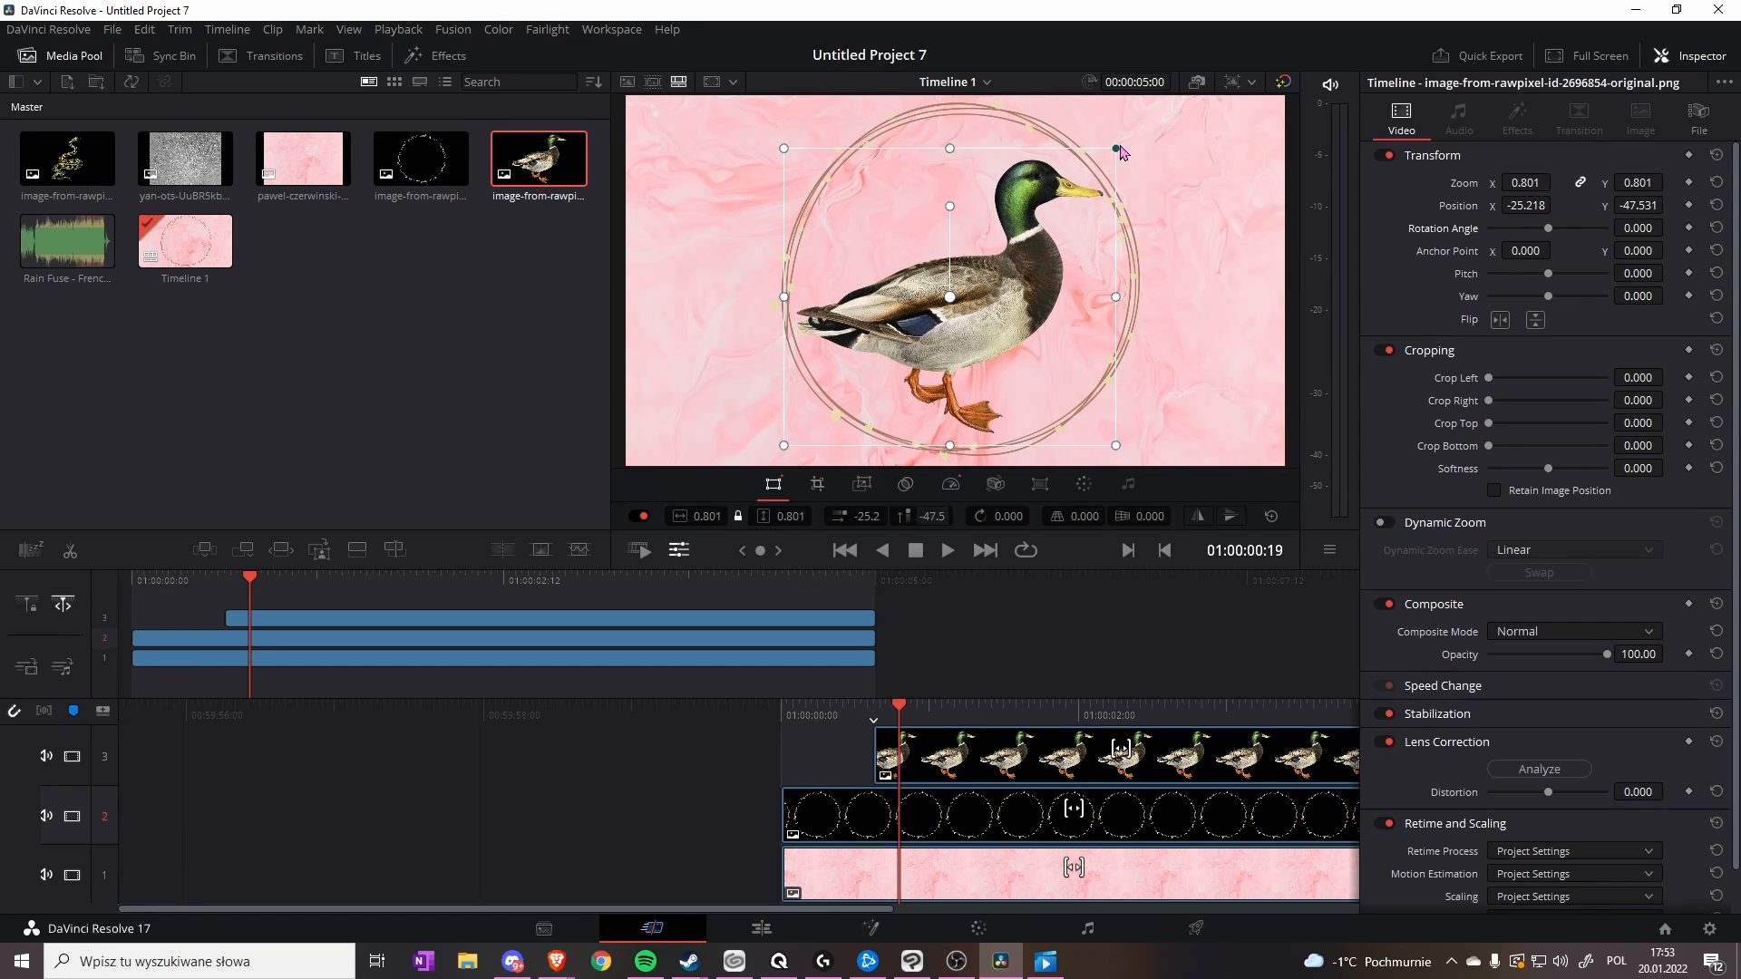
pyautogui.moveTo(1113, 148); pyautogui.dragTo(1147, 117)
pyautogui.moveTo(1010, 240); pyautogui.dragTo(1031, 223)
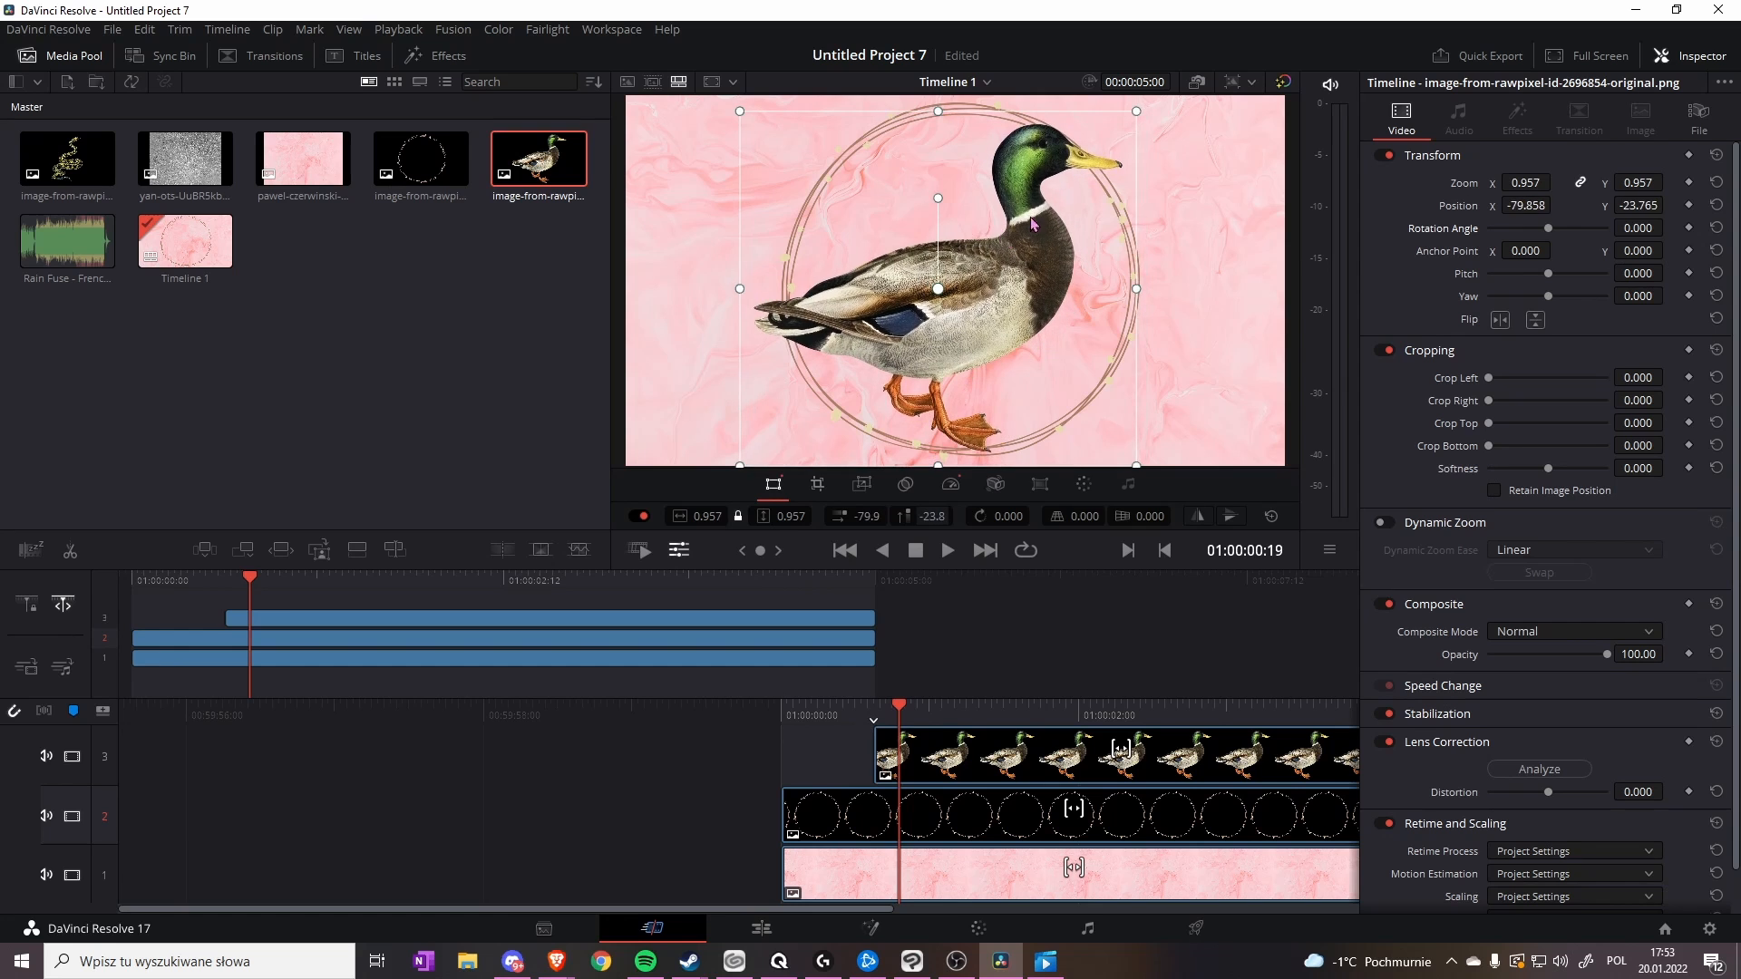
pyautogui.moveTo(1134, 121); pyautogui.dragTo(1157, 109)
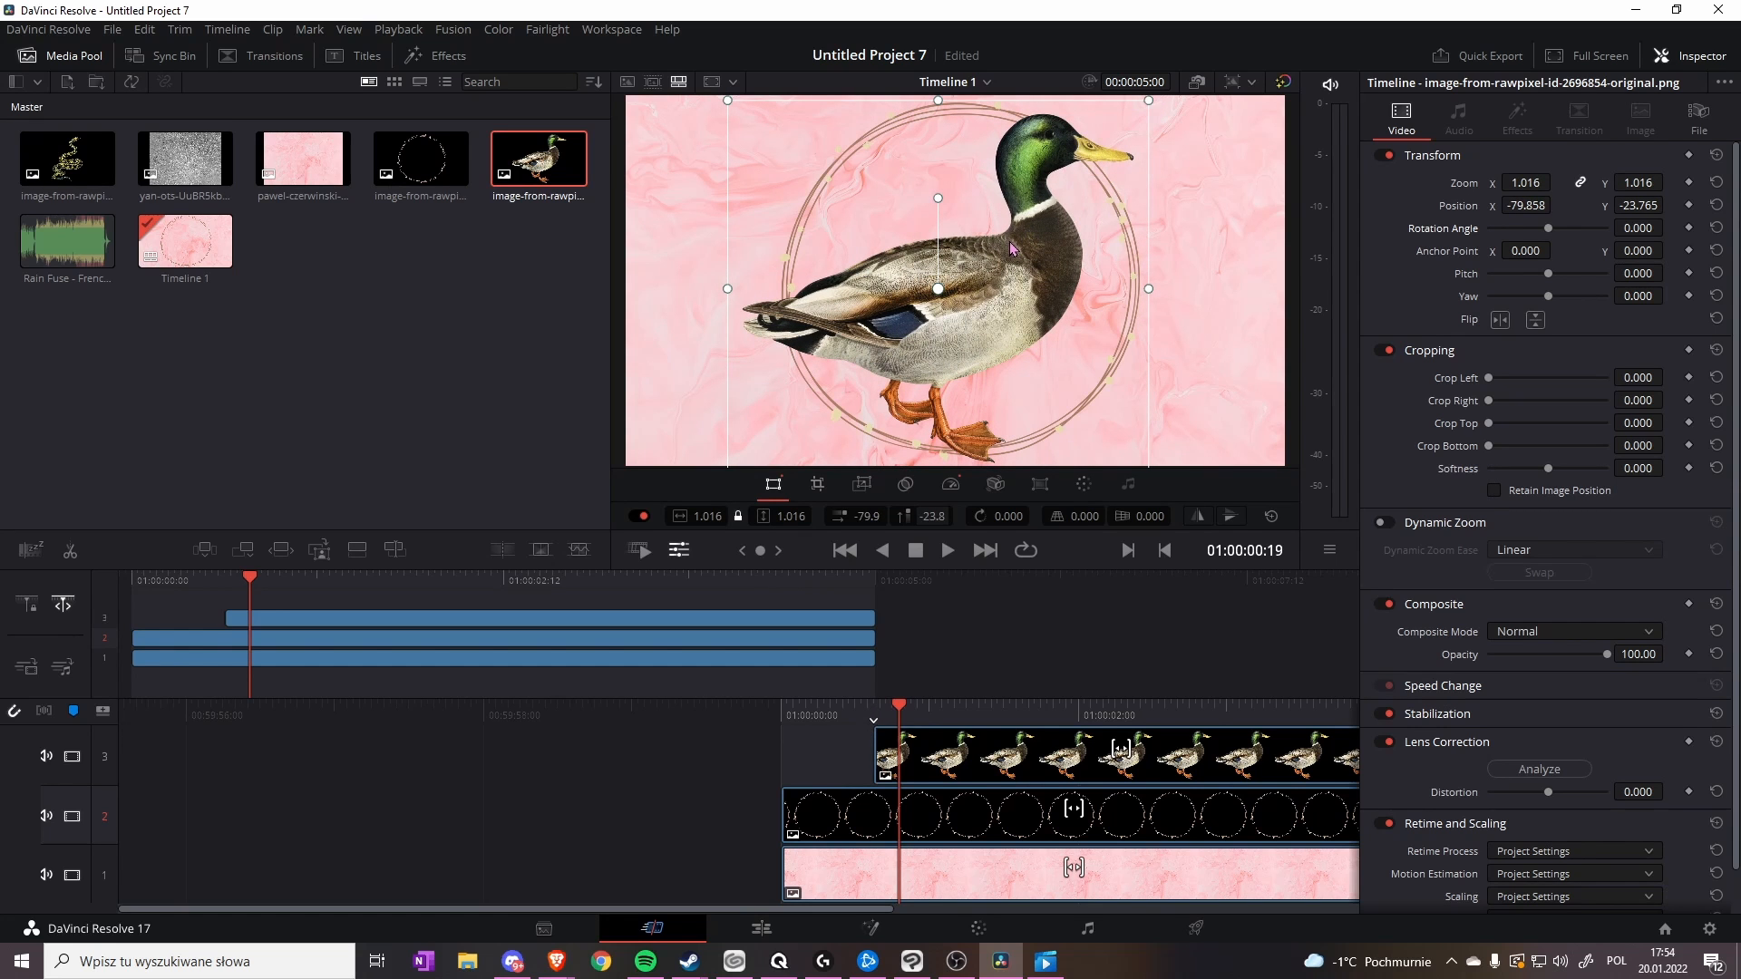
pyautogui.hotkey('ctrl', 's')
# - Add a dissolve at the start of the duck clip and play it from 01:00:00:15
pyautogui.click(284, 622)
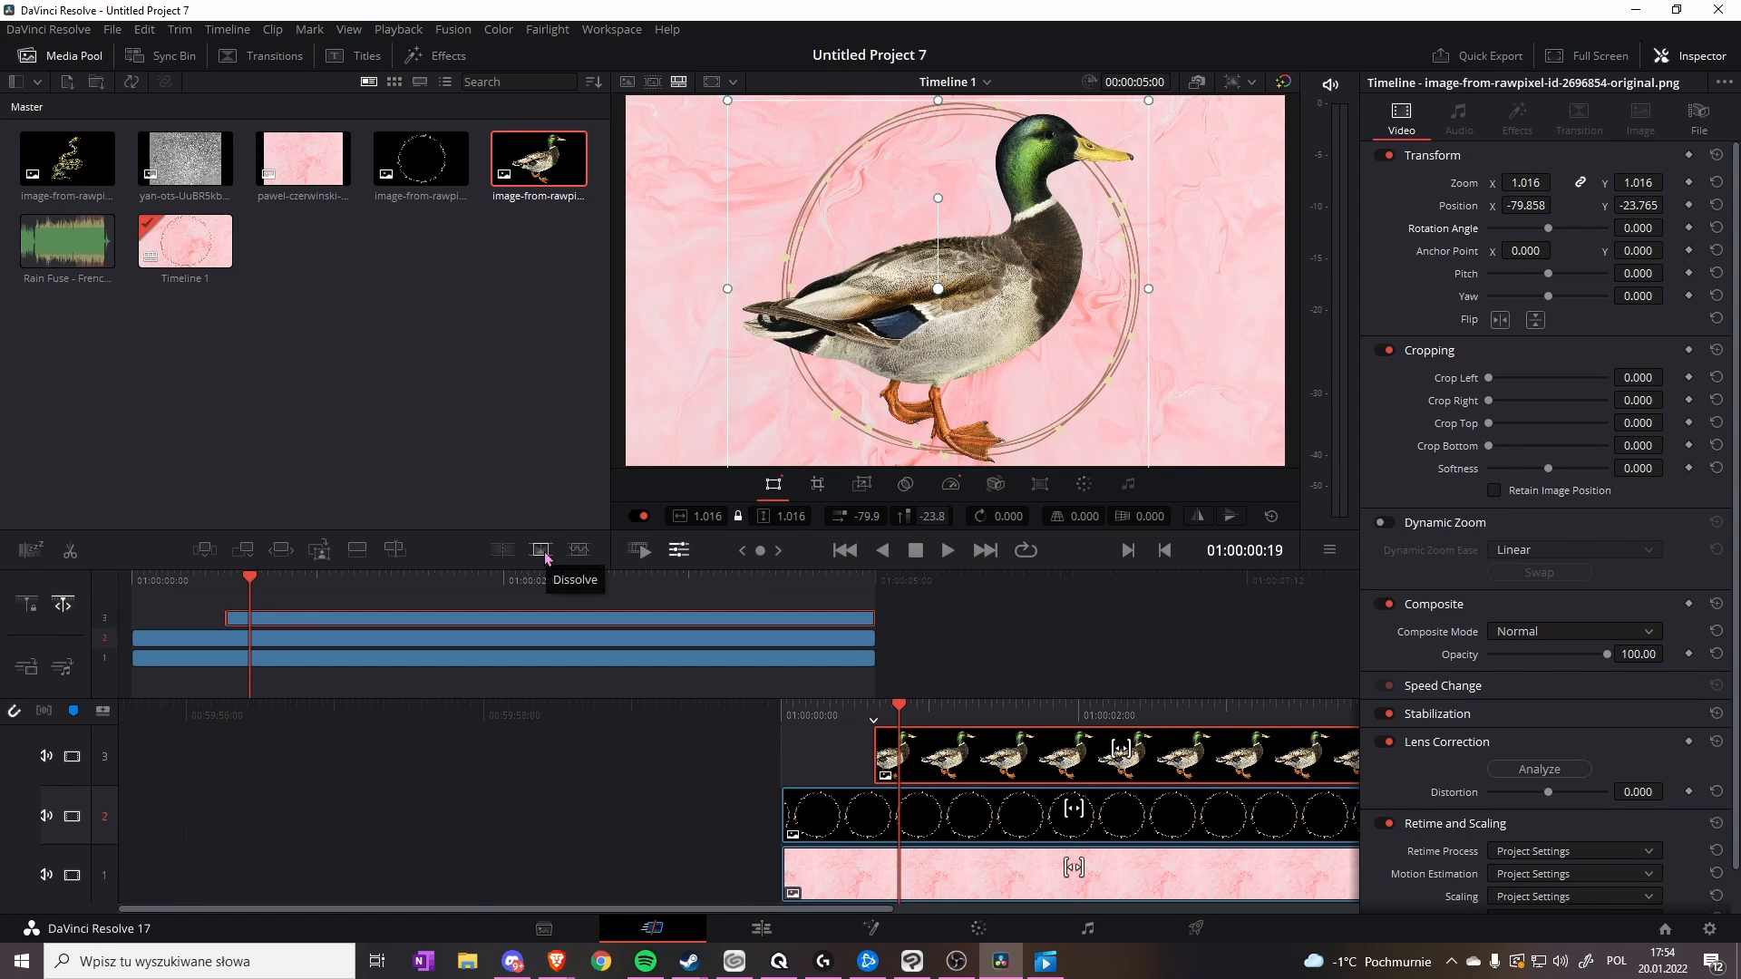
pyautogui.click(541, 551)
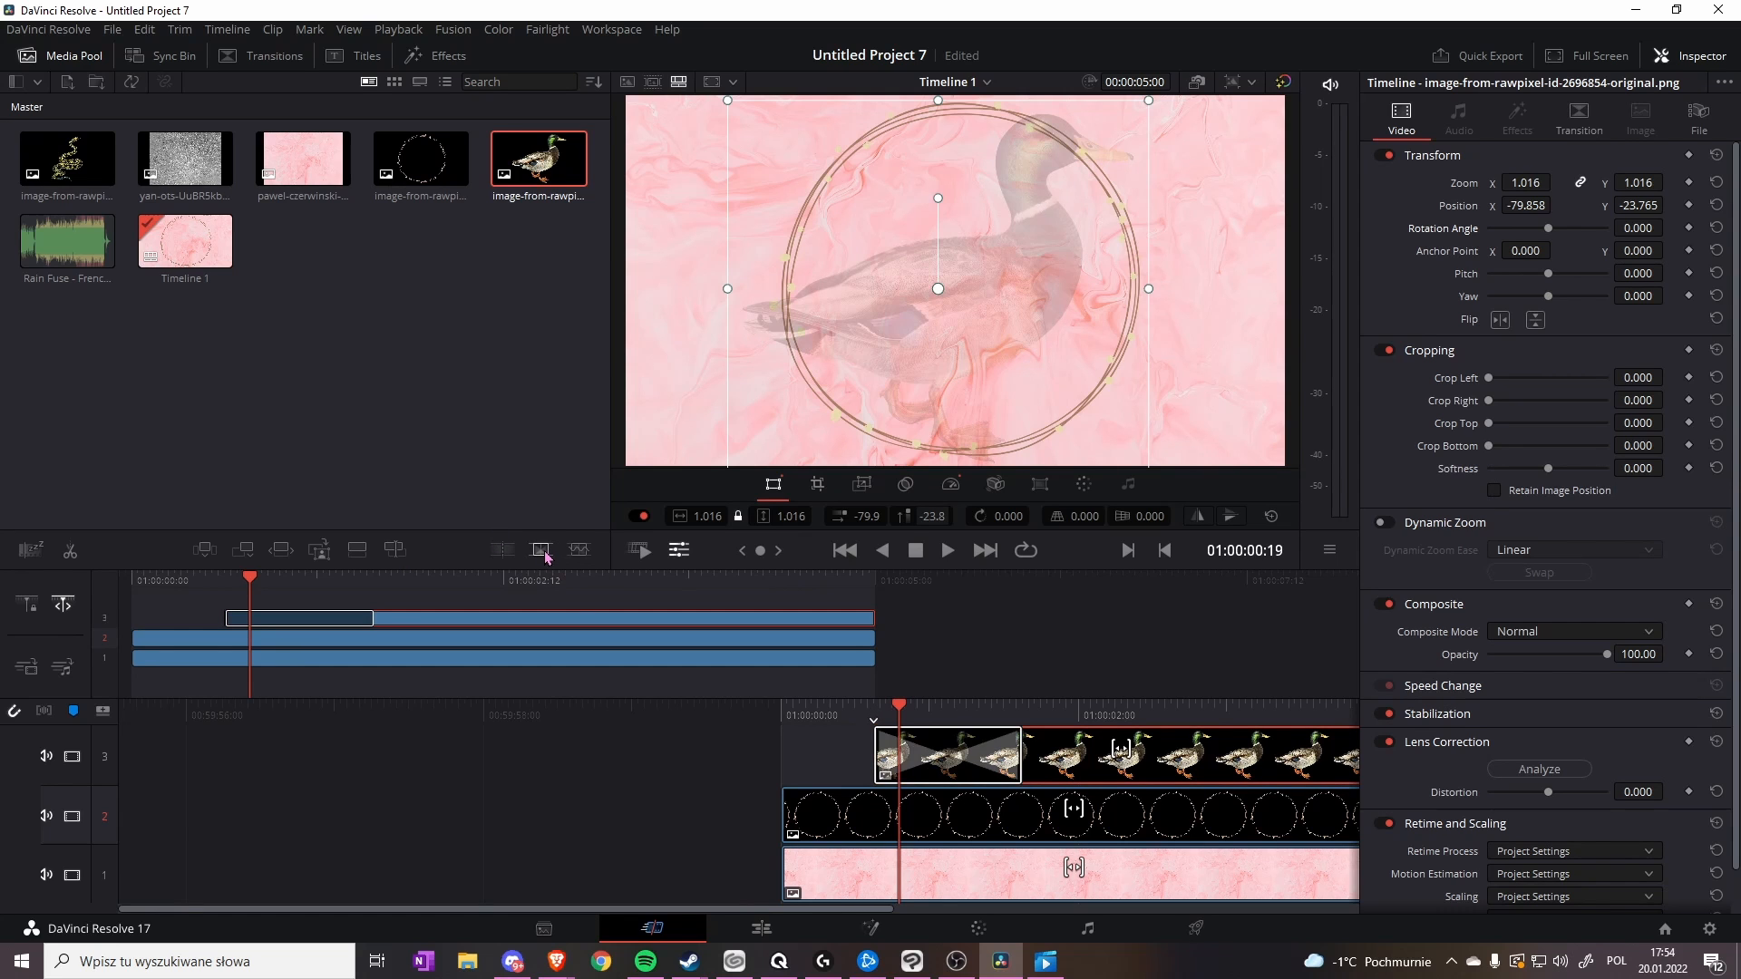
pyautogui.moveTo(250, 586); pyautogui.dragTo(225, 582)
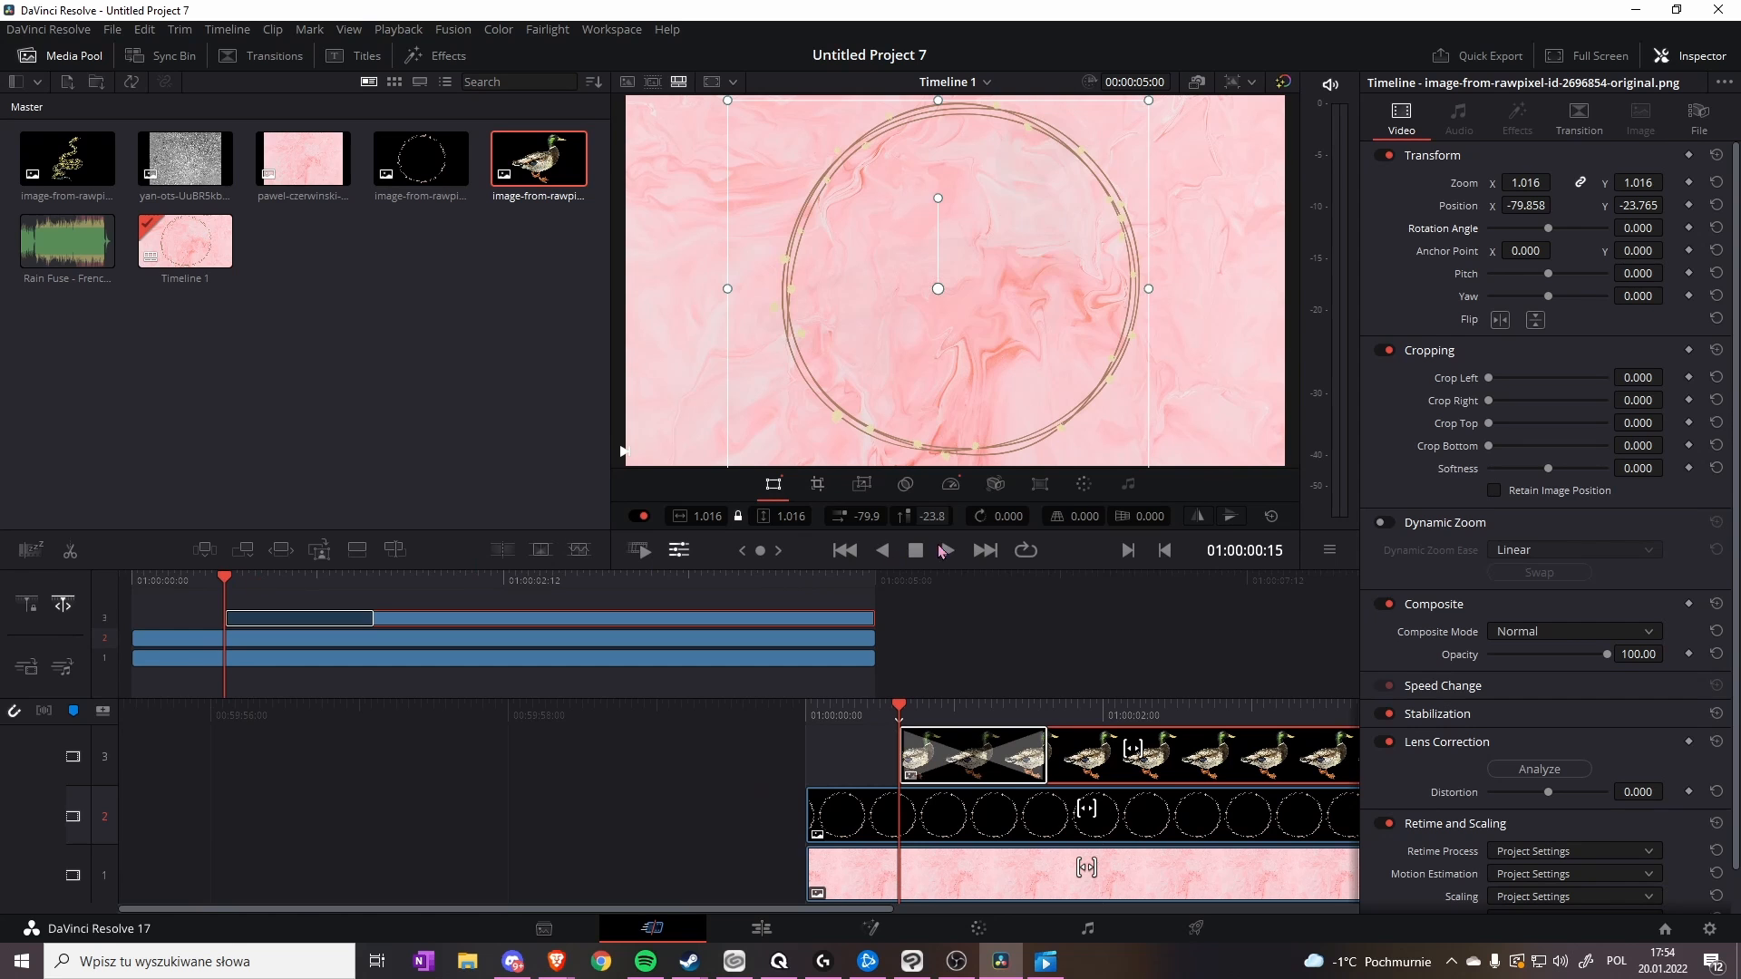
pyautogui.click(948, 551)
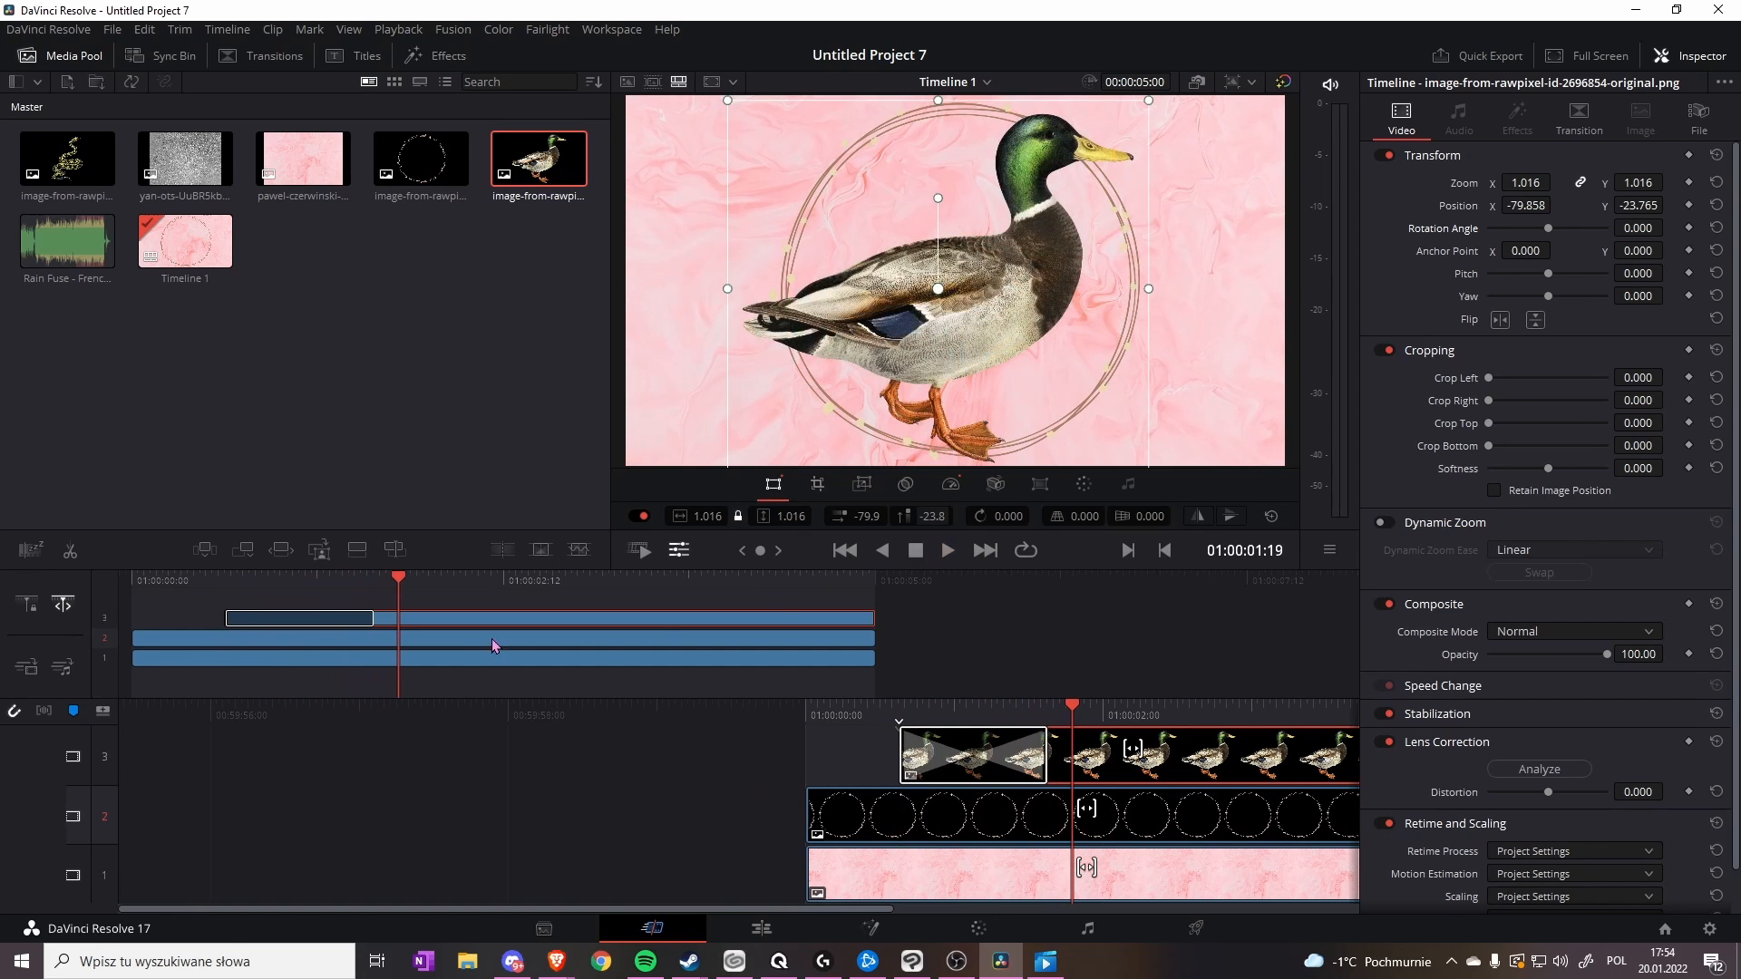
# - Lengthen the duck's cross dissolve to 28 frames and replay the timeline from the start to preview the fade-in
pyautogui.moveTo(370, 618); pyautogui.dragTo(149, 622)
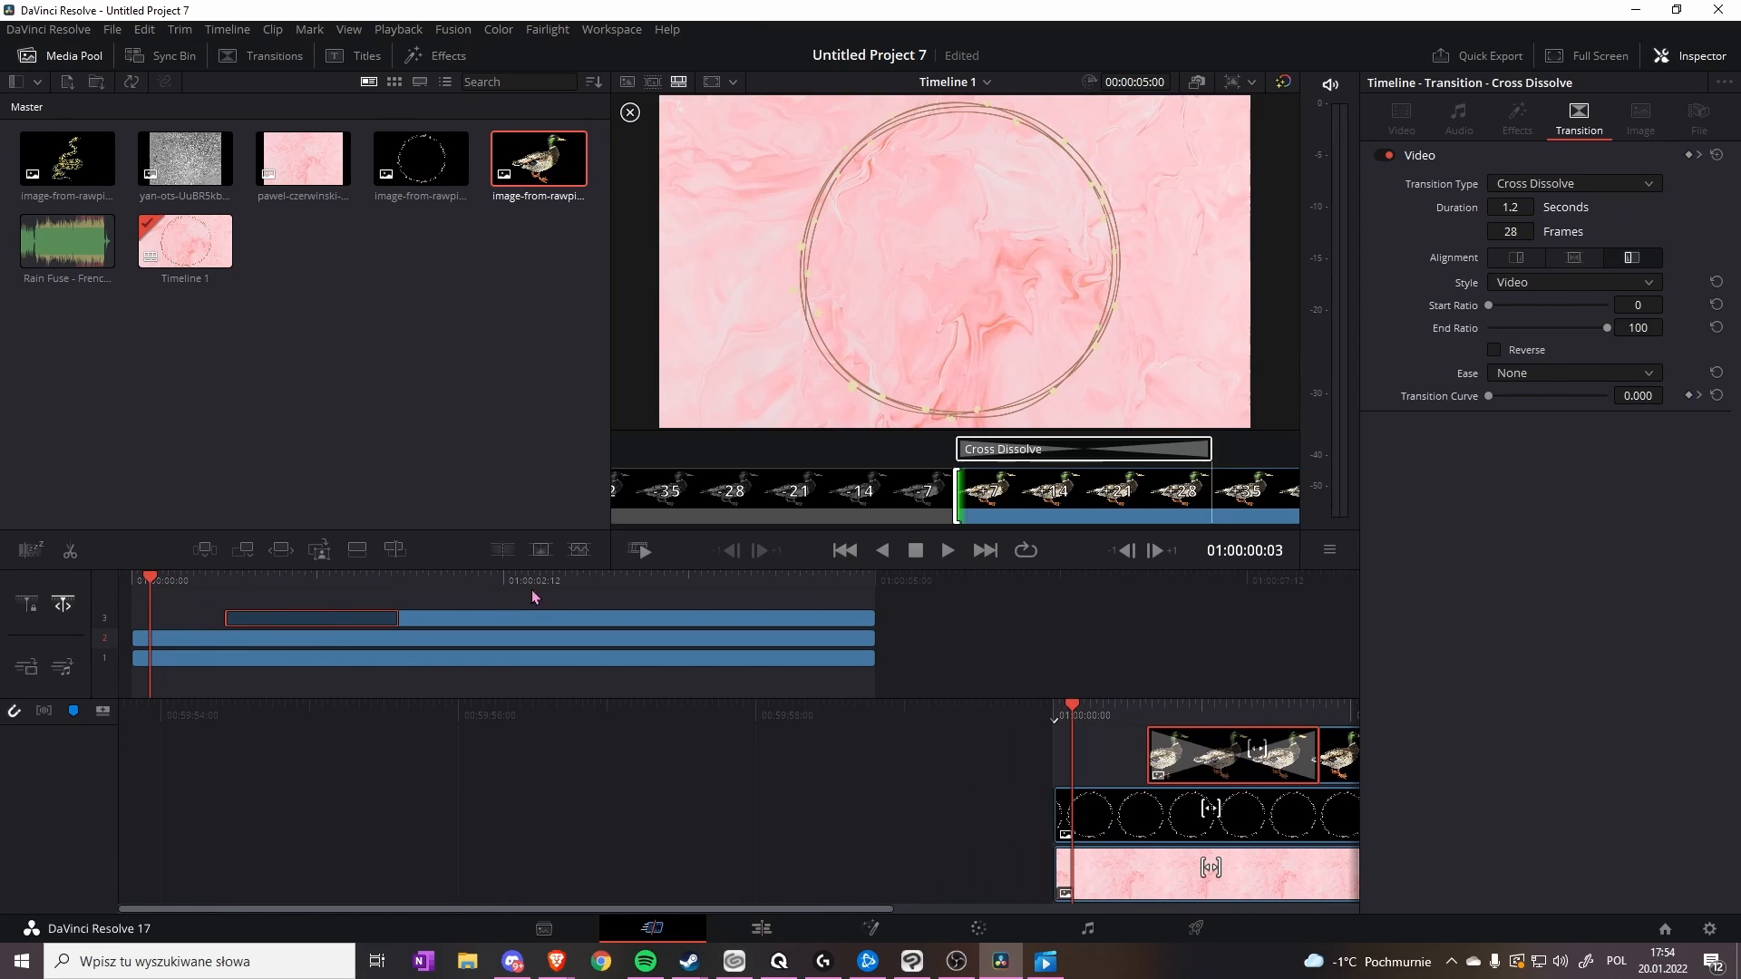
pyautogui.click(949, 550)
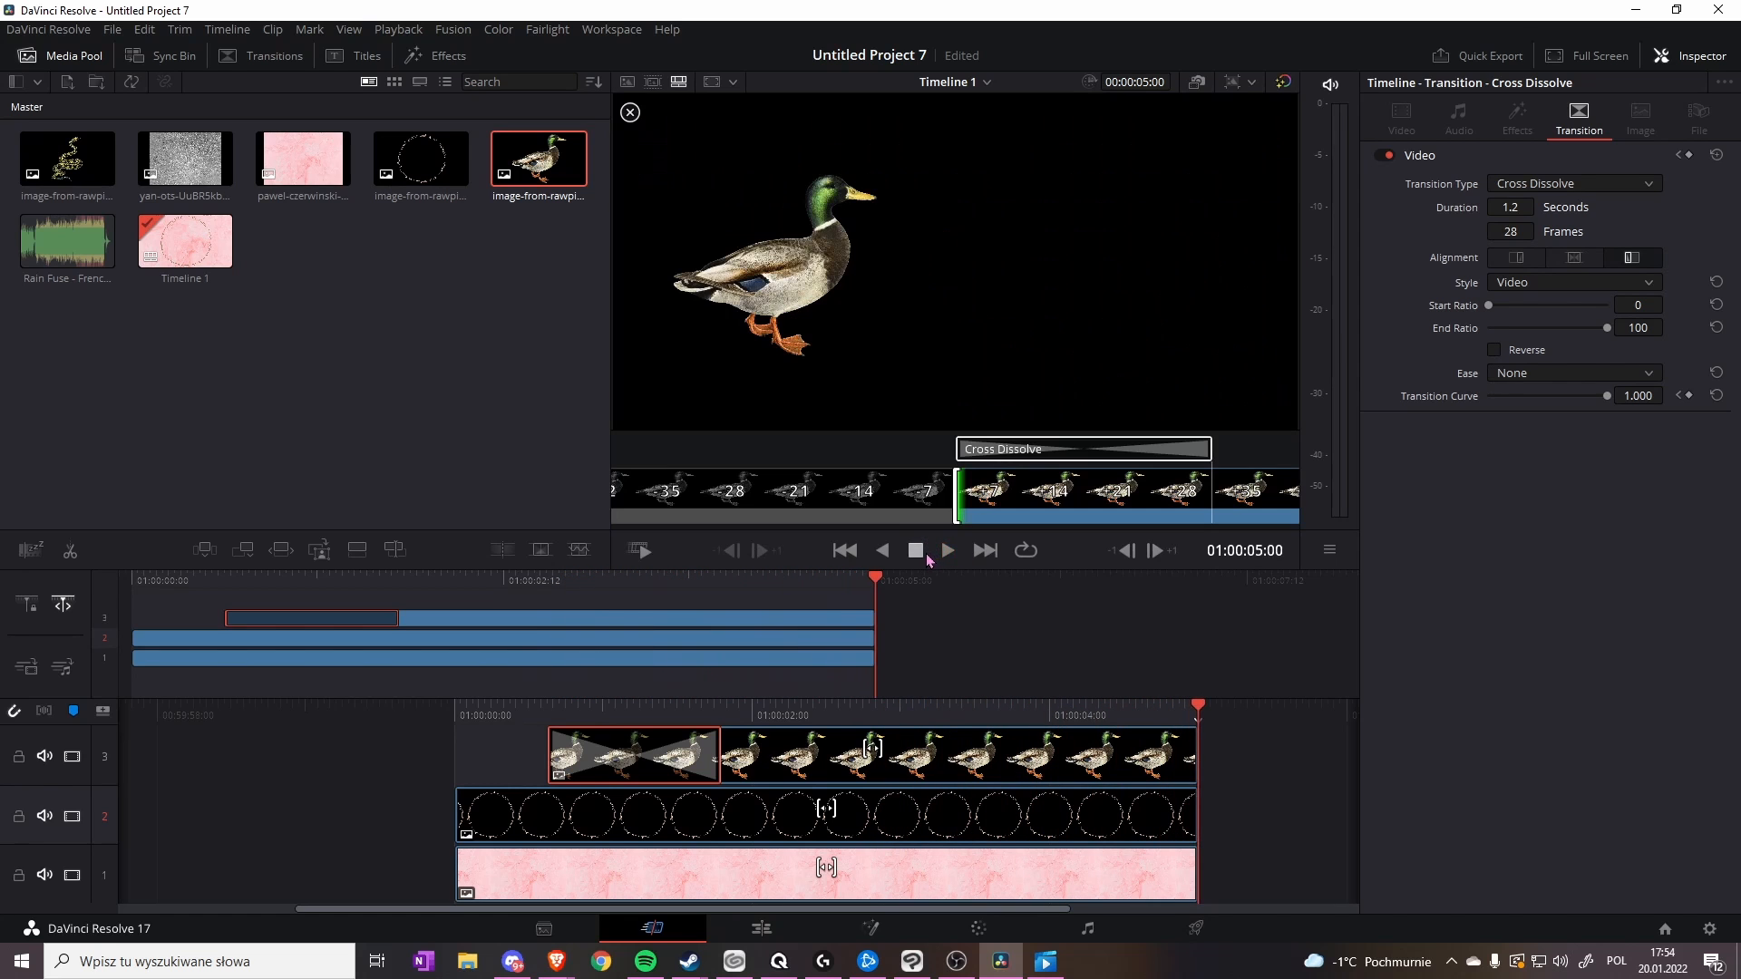
pyautogui.moveTo(876, 580); pyautogui.dragTo(127, 630)
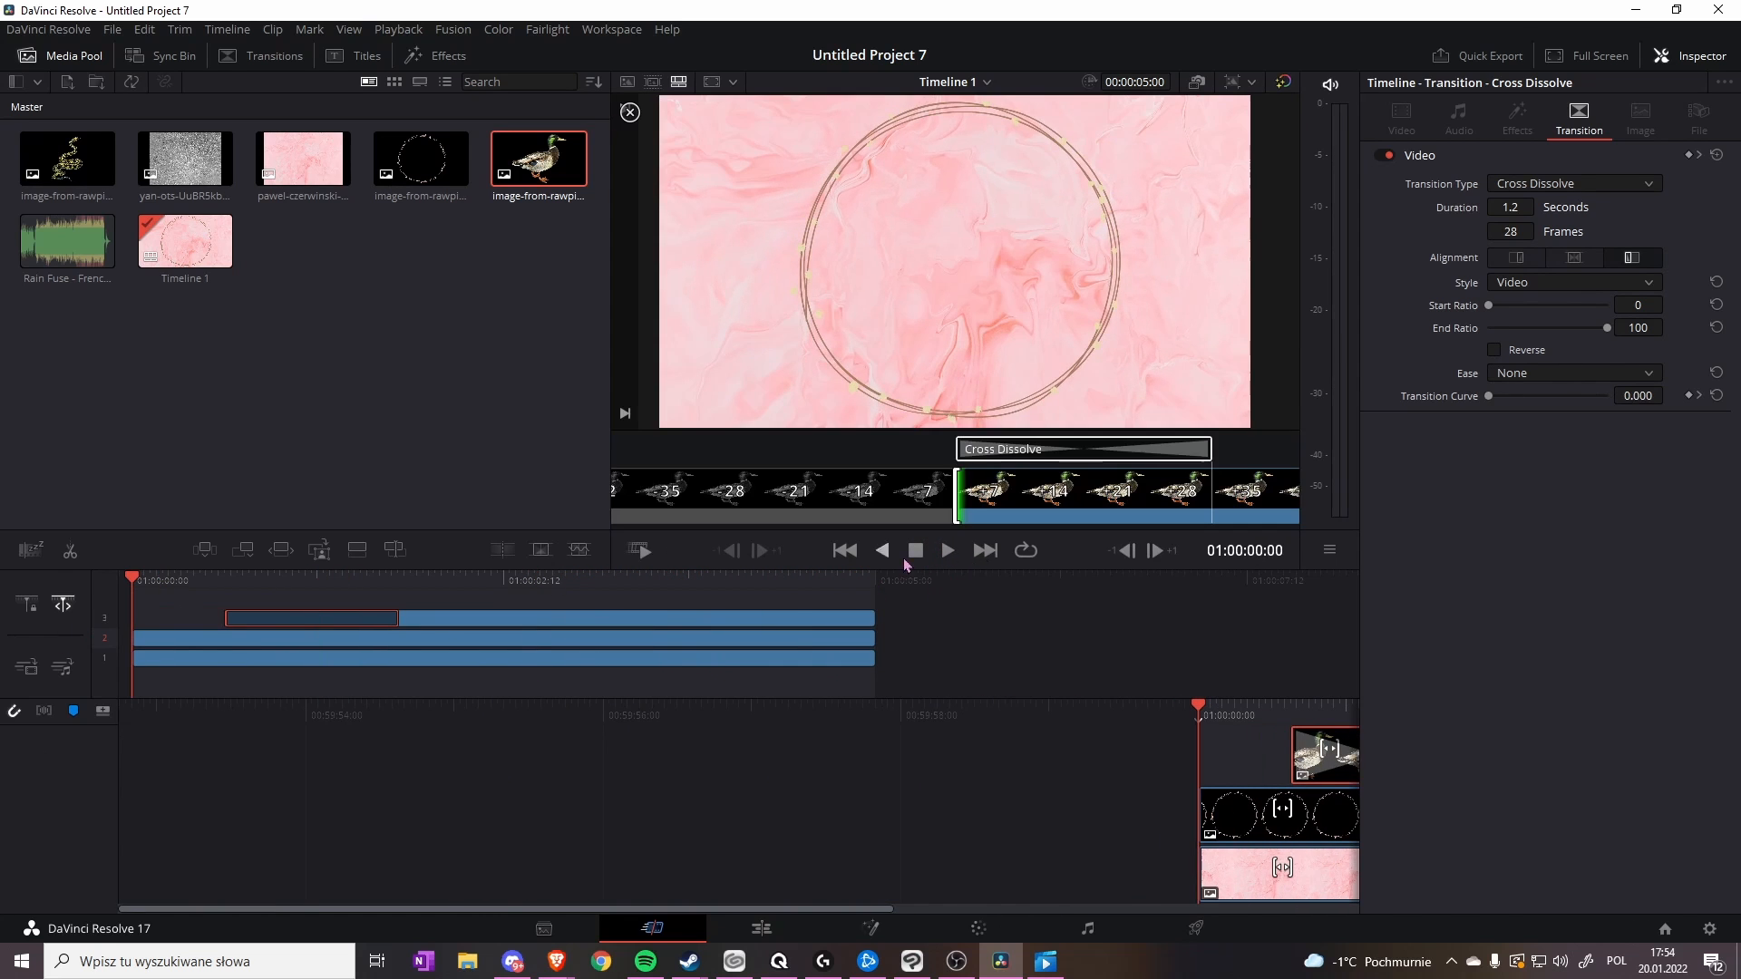
pyautogui.click(941, 554)
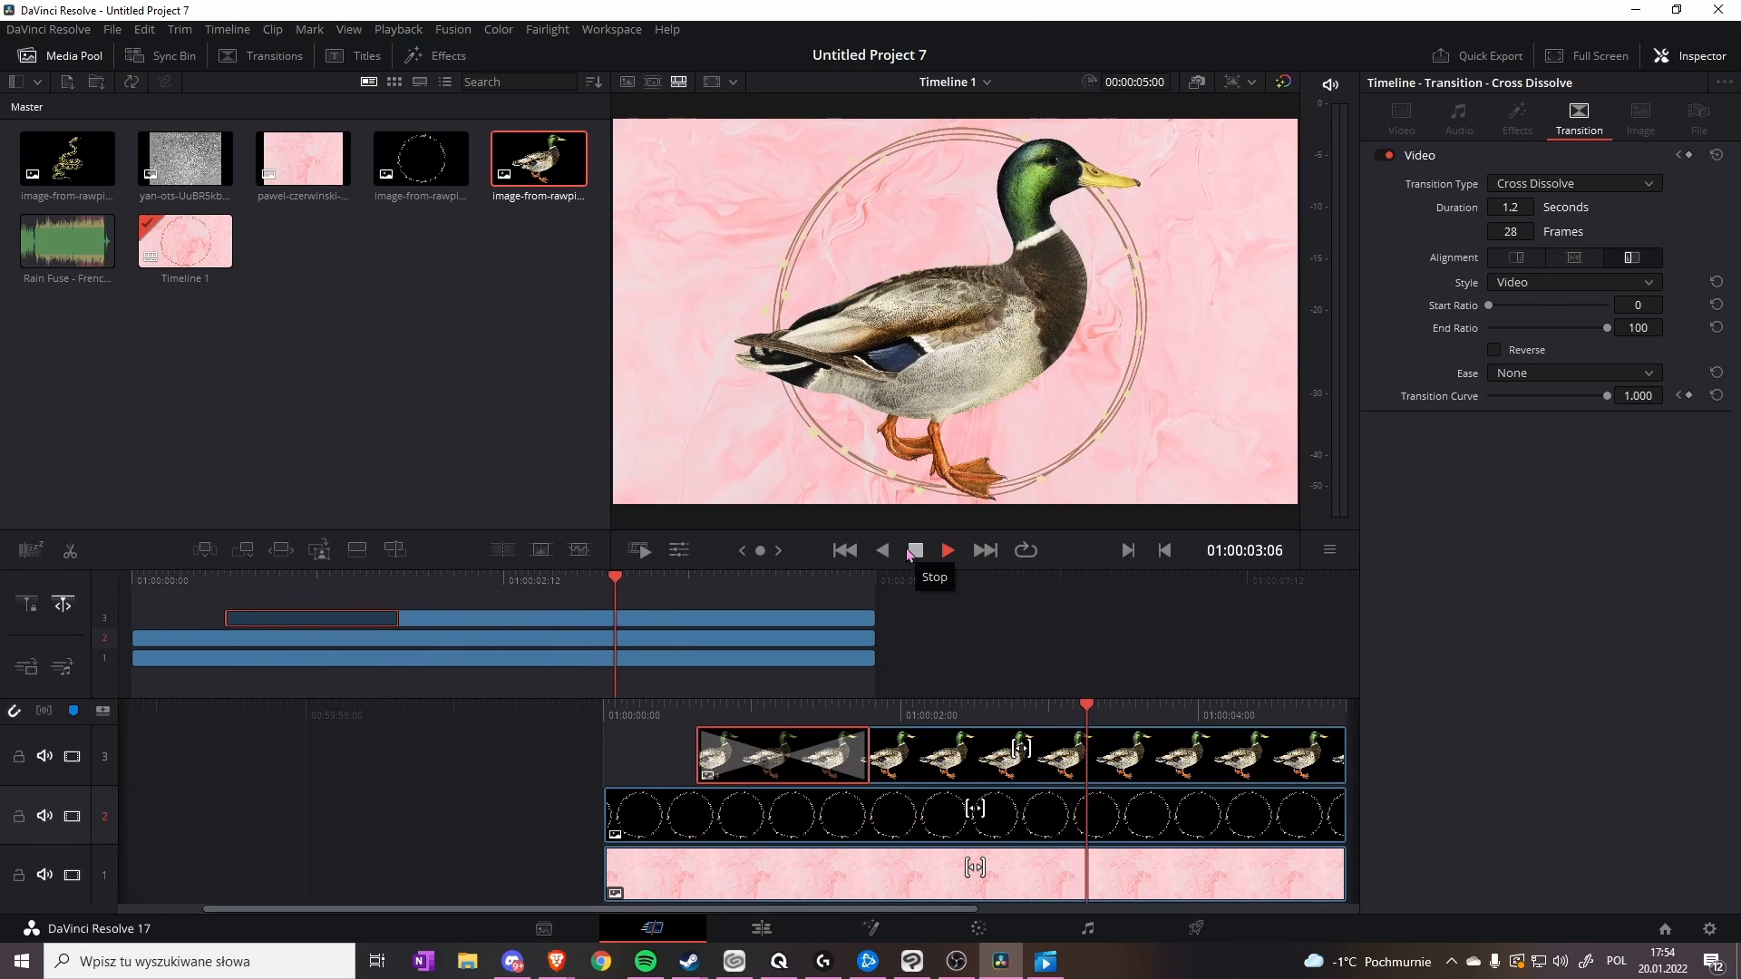
pyautogui.click(913, 553)
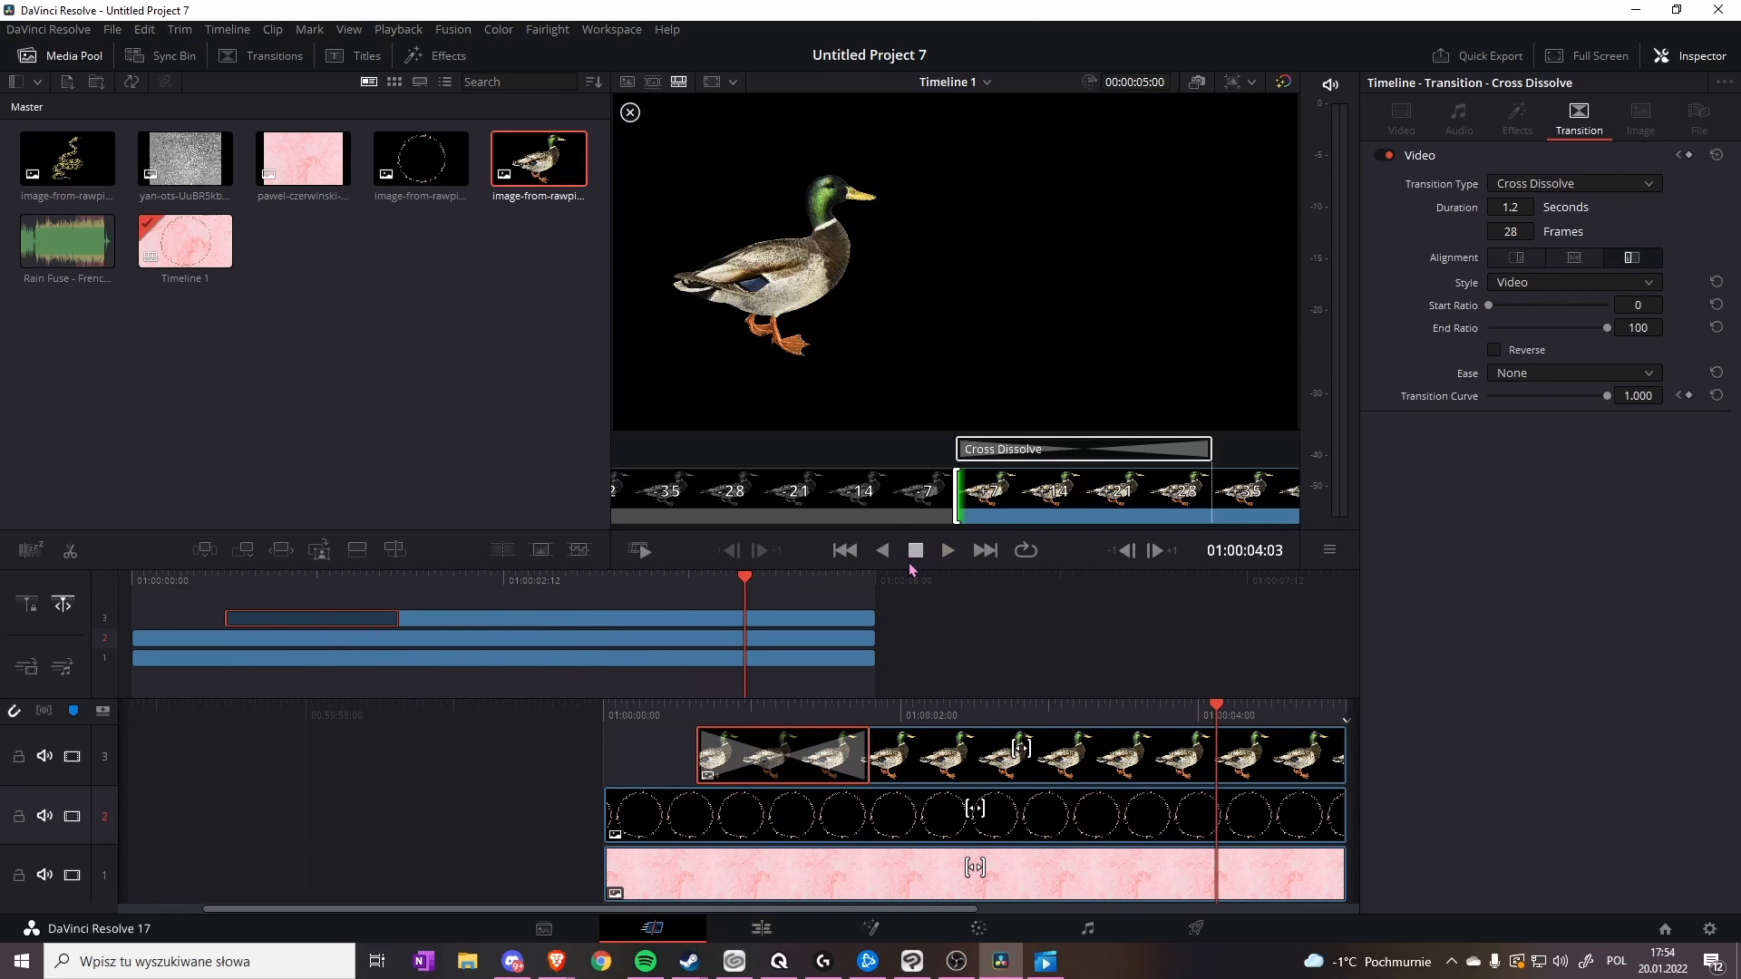
pyautogui.click(862, 640)
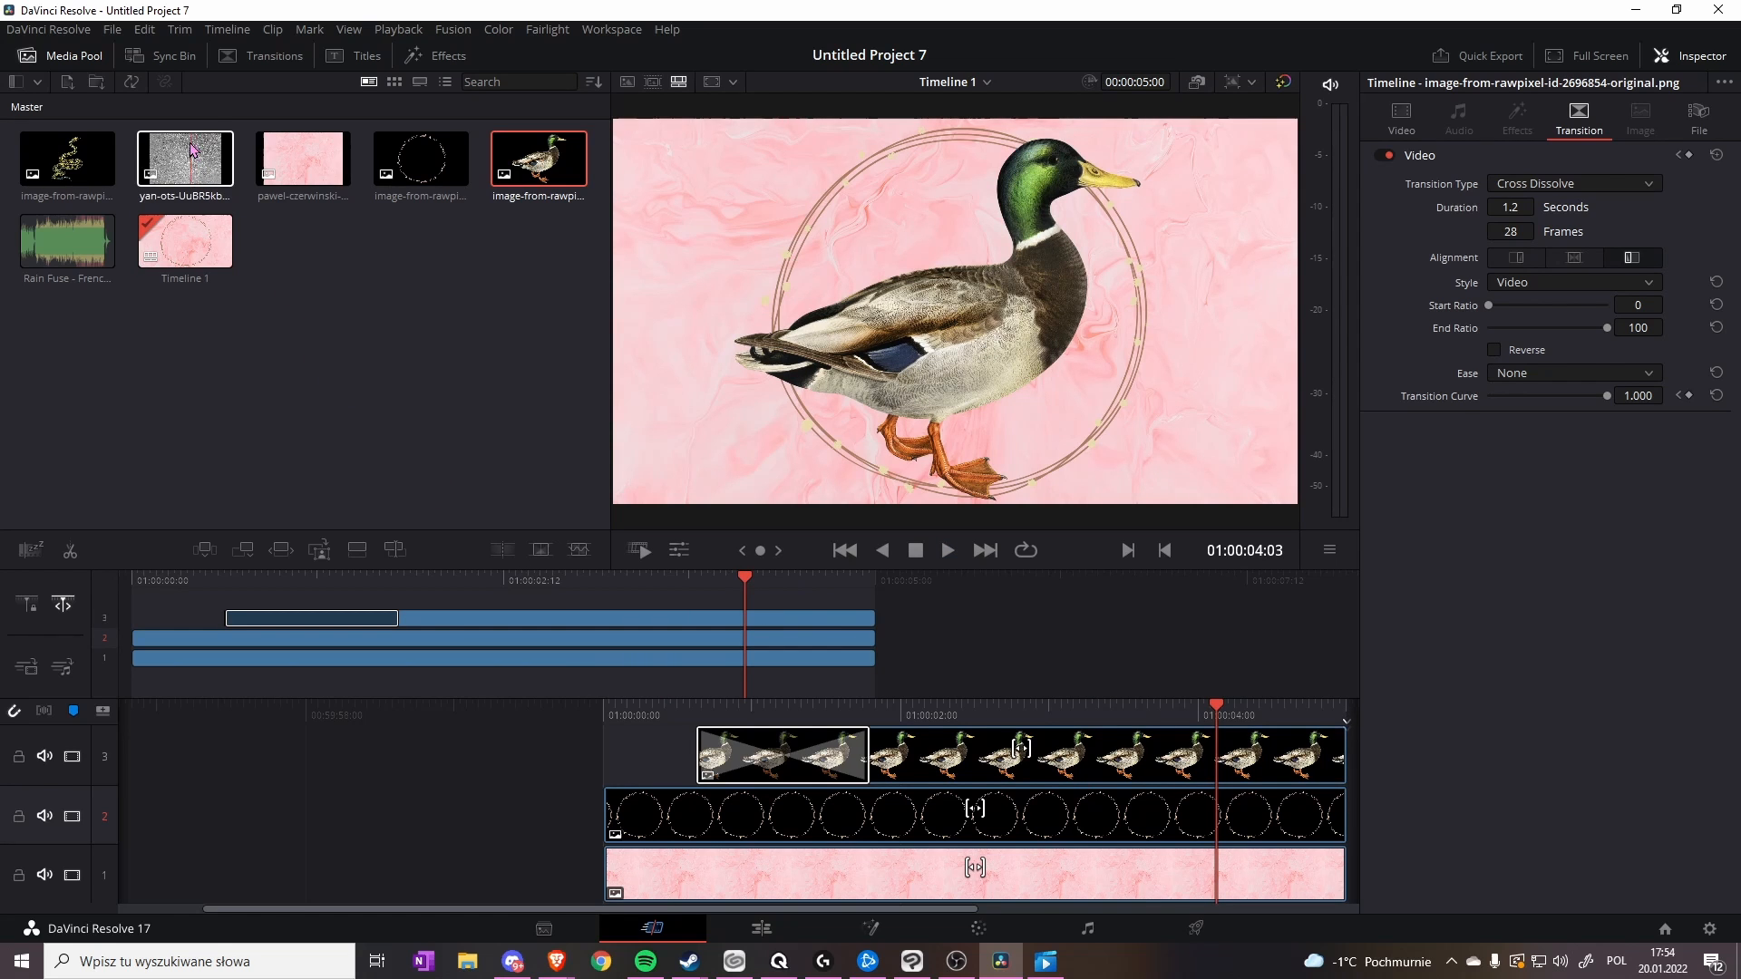
# - Append the grey texture image after the pink background on track 1 and scale it to zoom 1.370 to fill the frame
pyautogui.moveTo(200, 163); pyautogui.dragTo(962, 661)
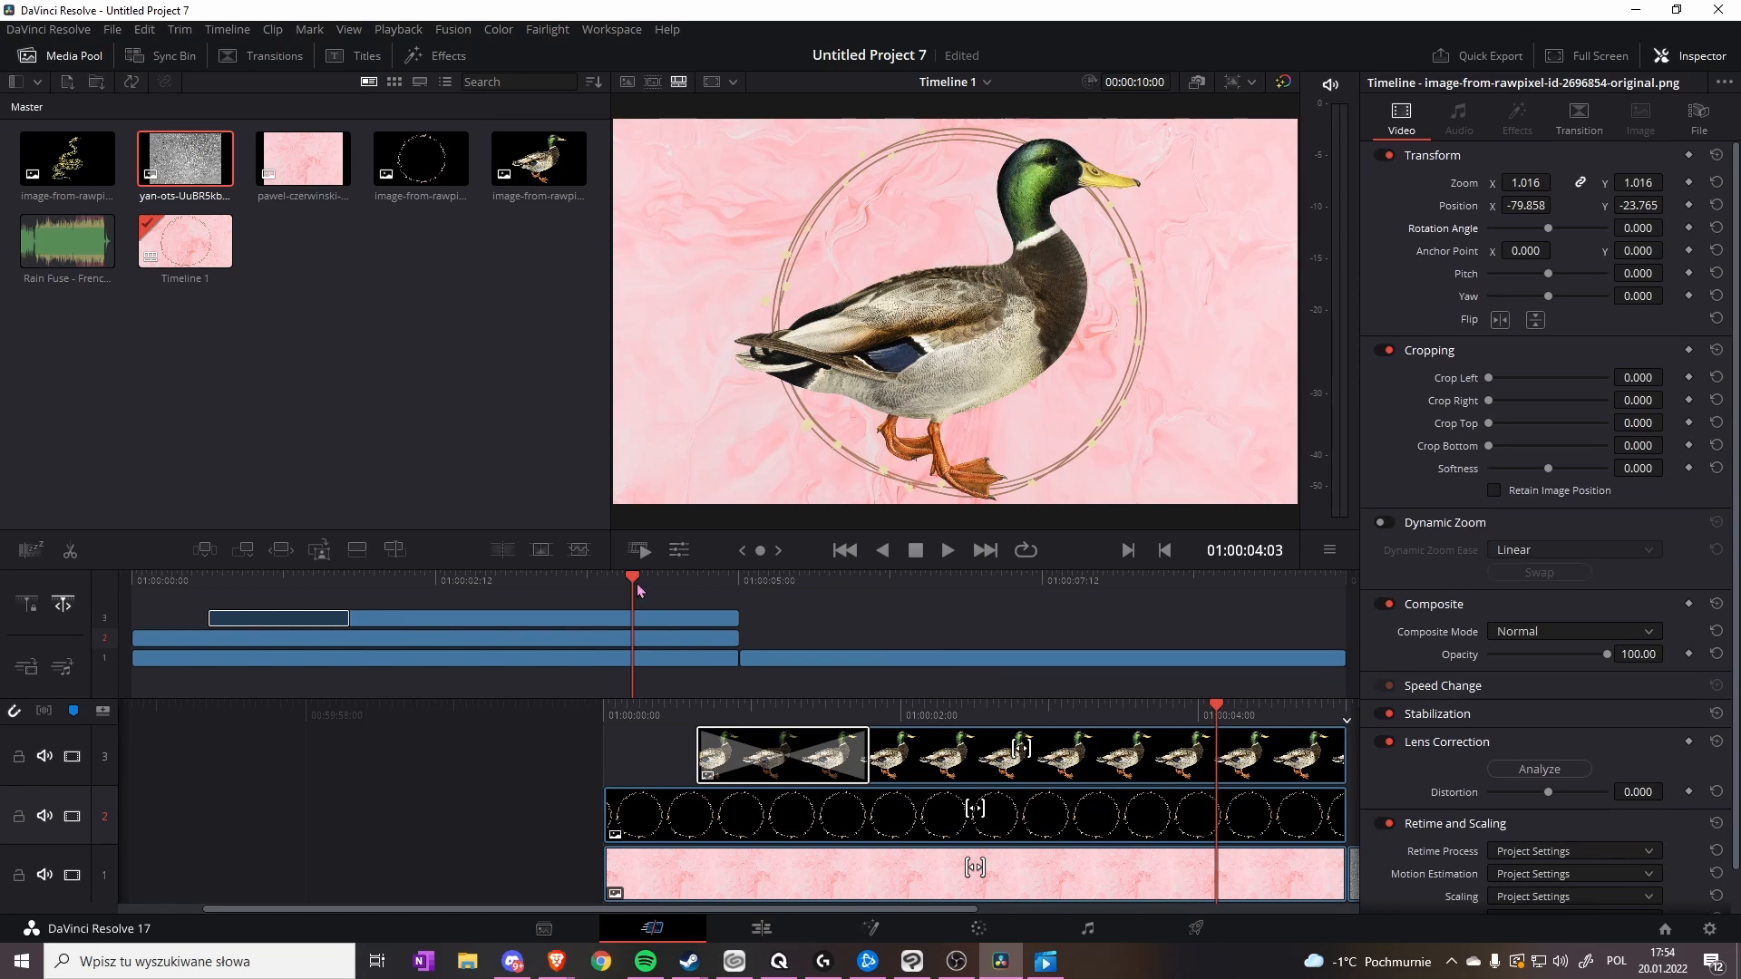
pyautogui.click(737, 610)
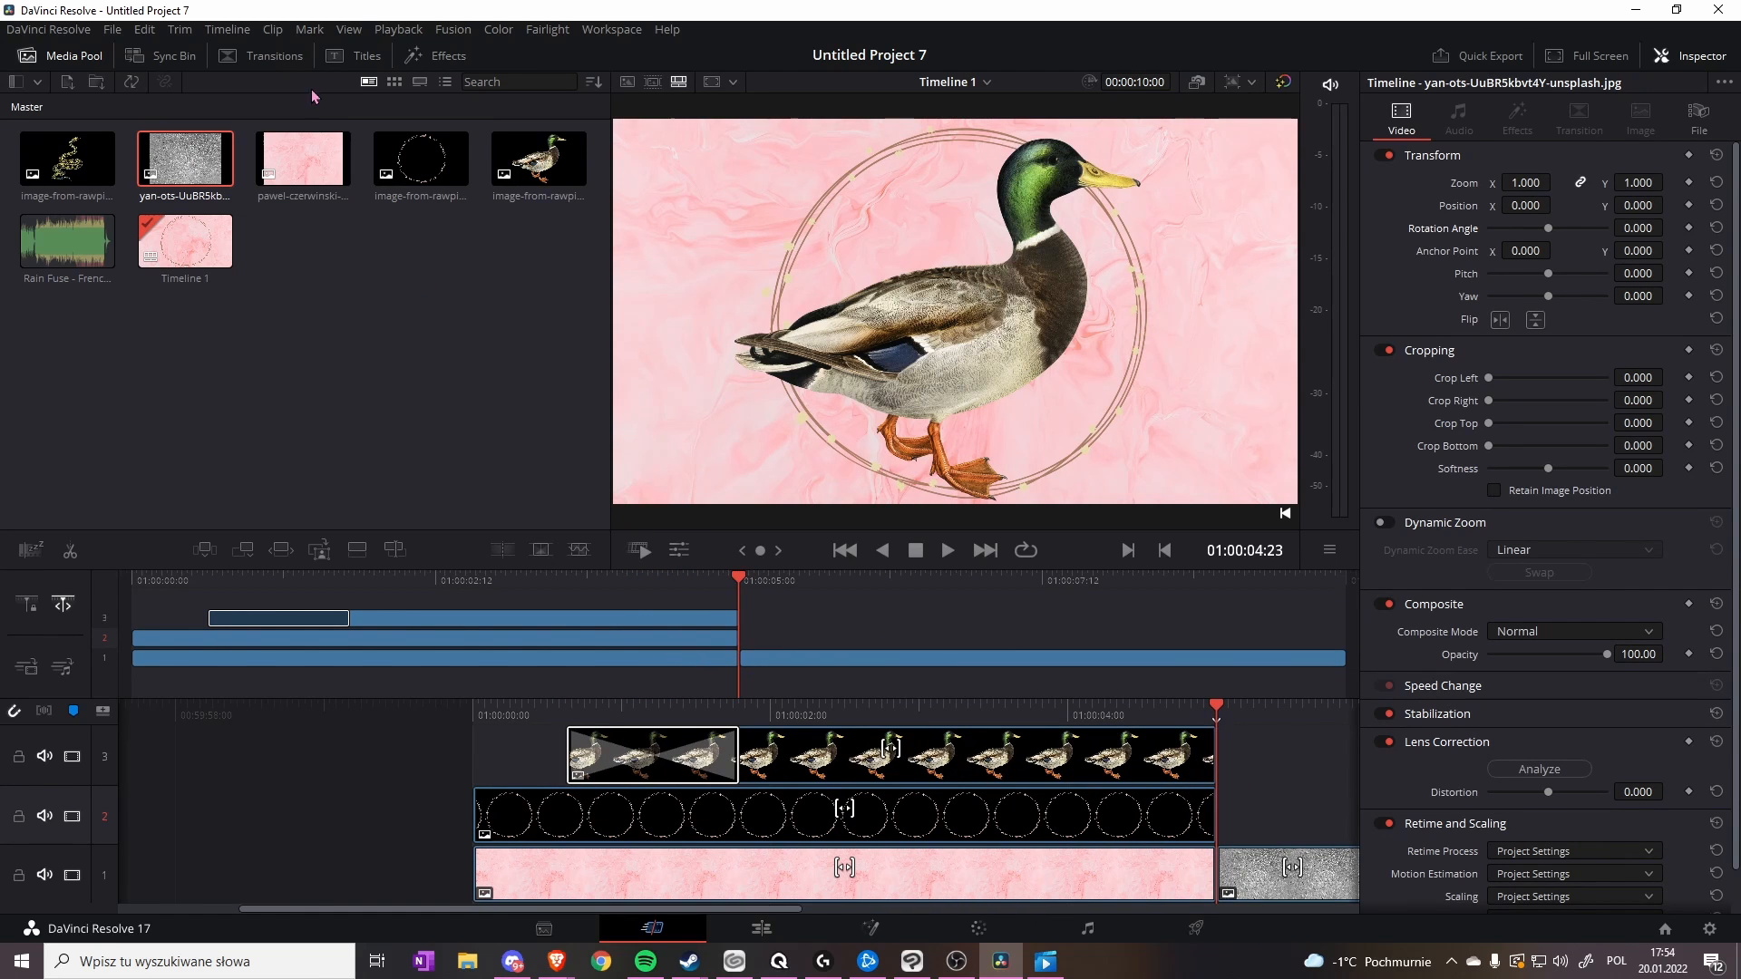
pyautogui.click(777, 661)
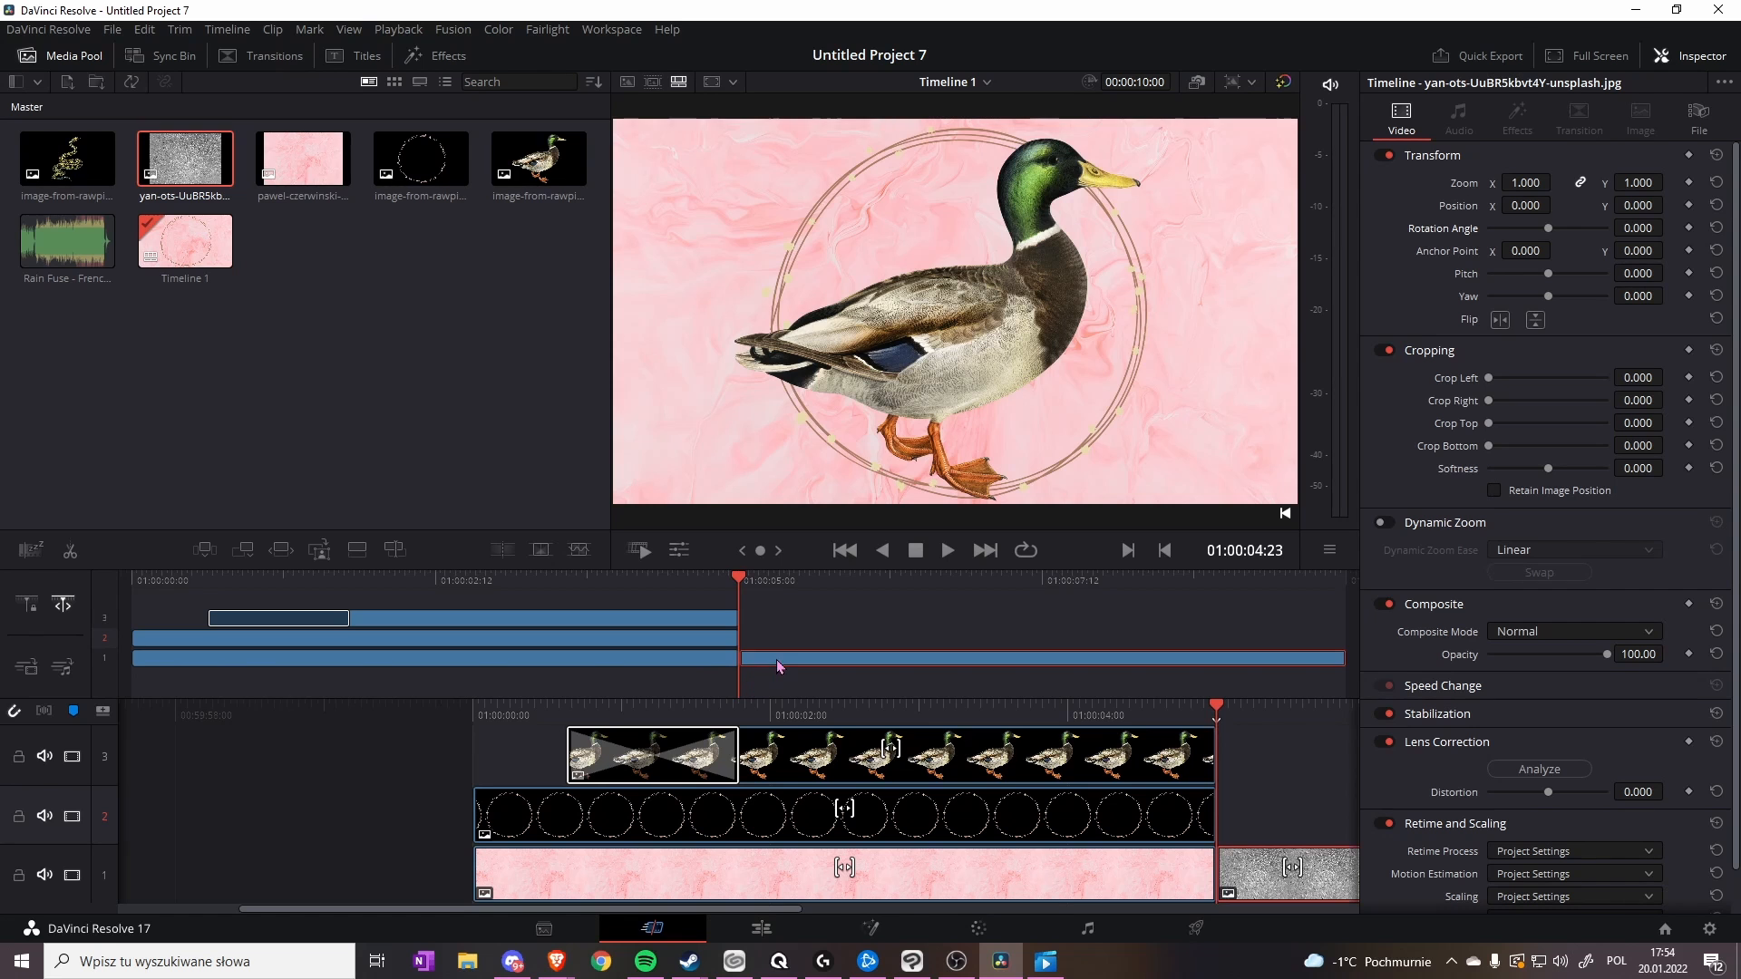
pyautogui.moveTo(739, 581)
pyautogui.mouseDown()
pyautogui.moveTo(764, 594)
pyautogui.moveTo(775, 570)
pyautogui.moveTo(772, 589)
pyautogui.mouseUp()
pyautogui.click(642, 554)
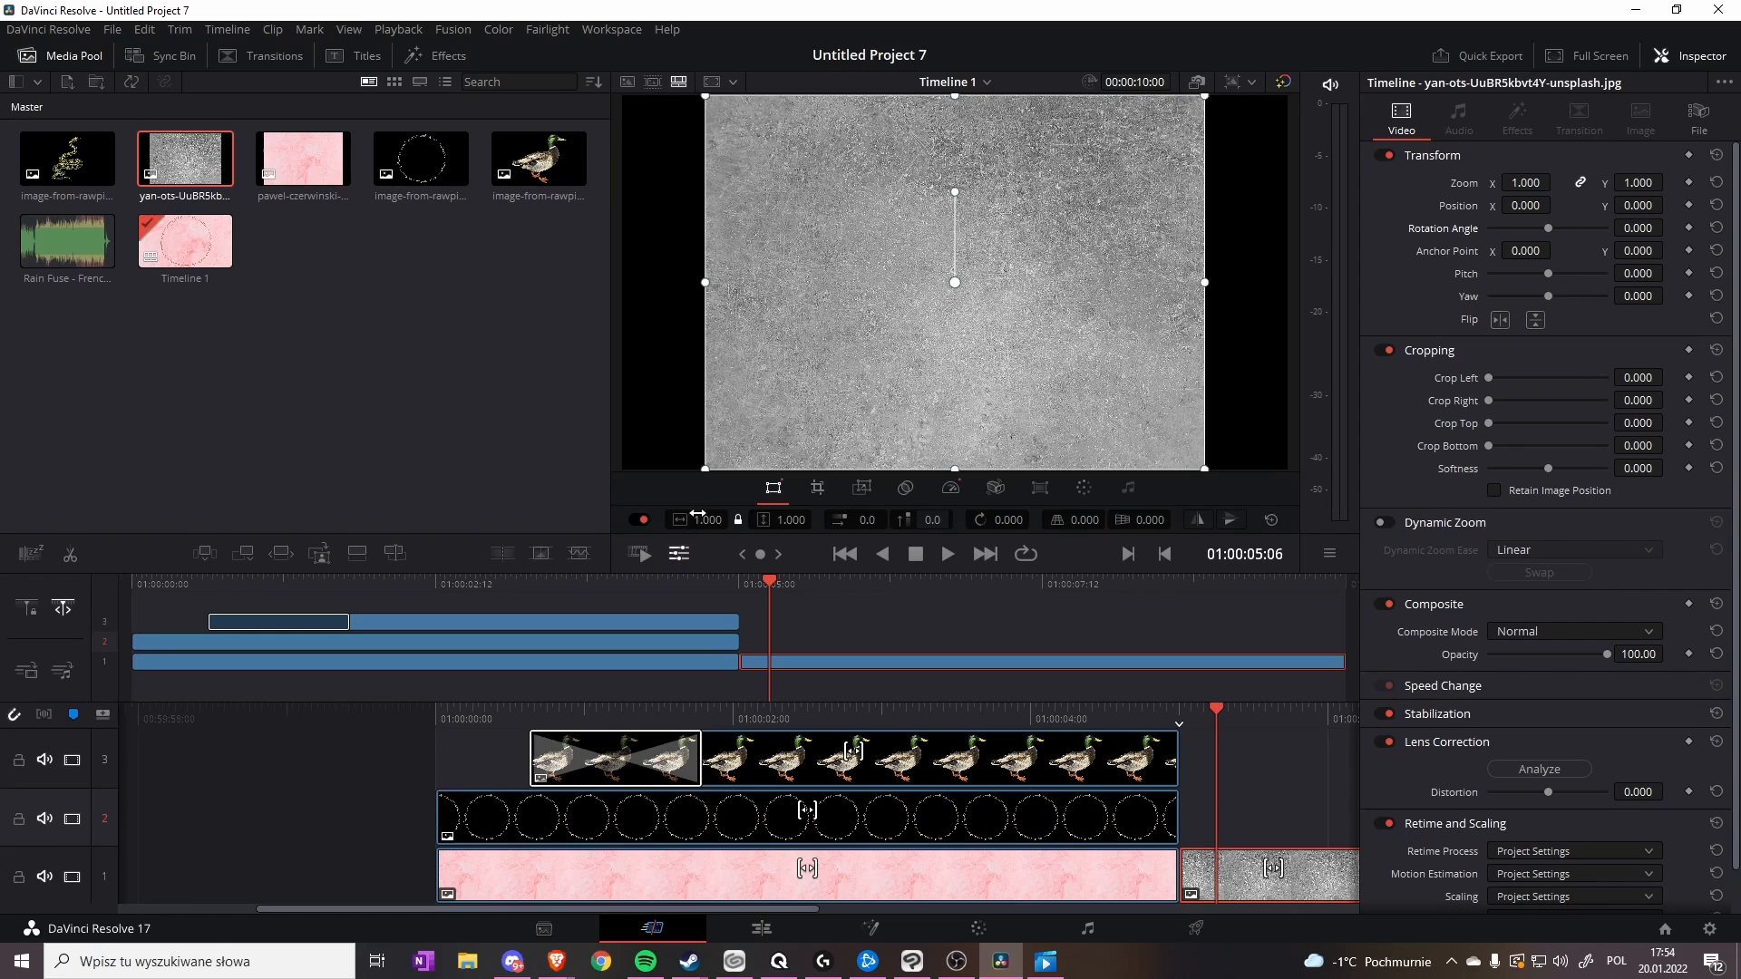
pyautogui.moveTo(706, 521); pyautogui.dragTo(749, 522)
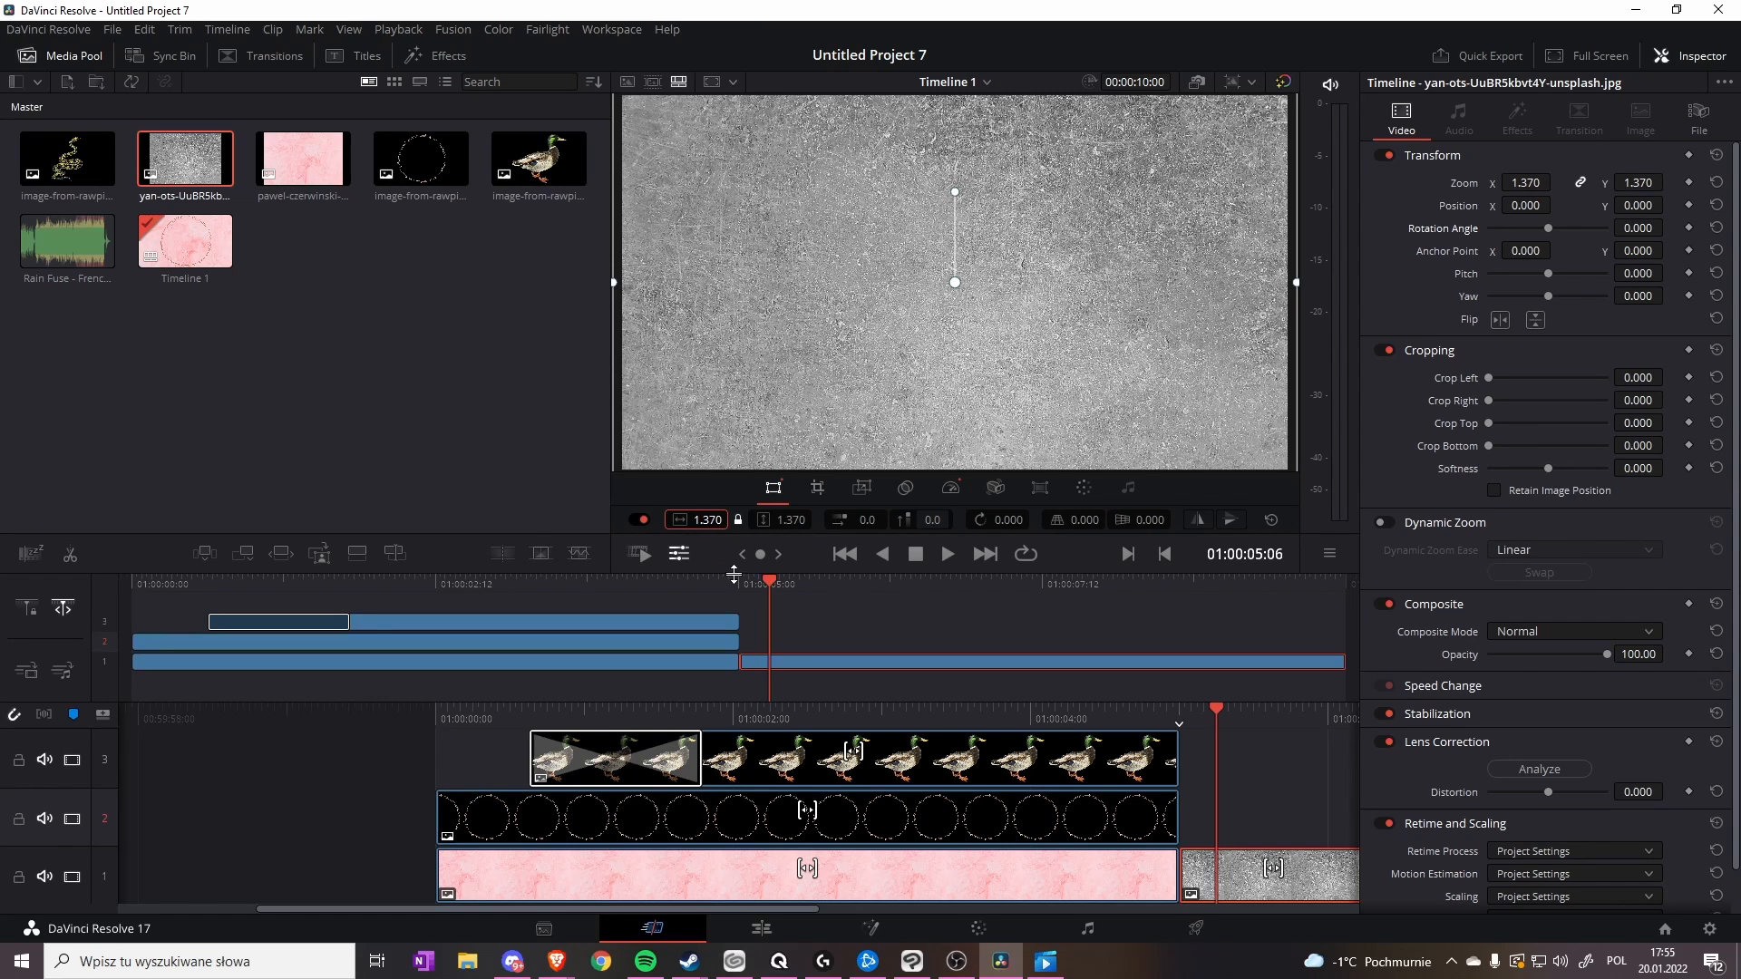
# - Apply the Resolve FX Waviness effect to the duck clip and play the timeline from near its start to preview it
pyautogui.moveTo(765, 585); pyautogui.dragTo(535, 589)
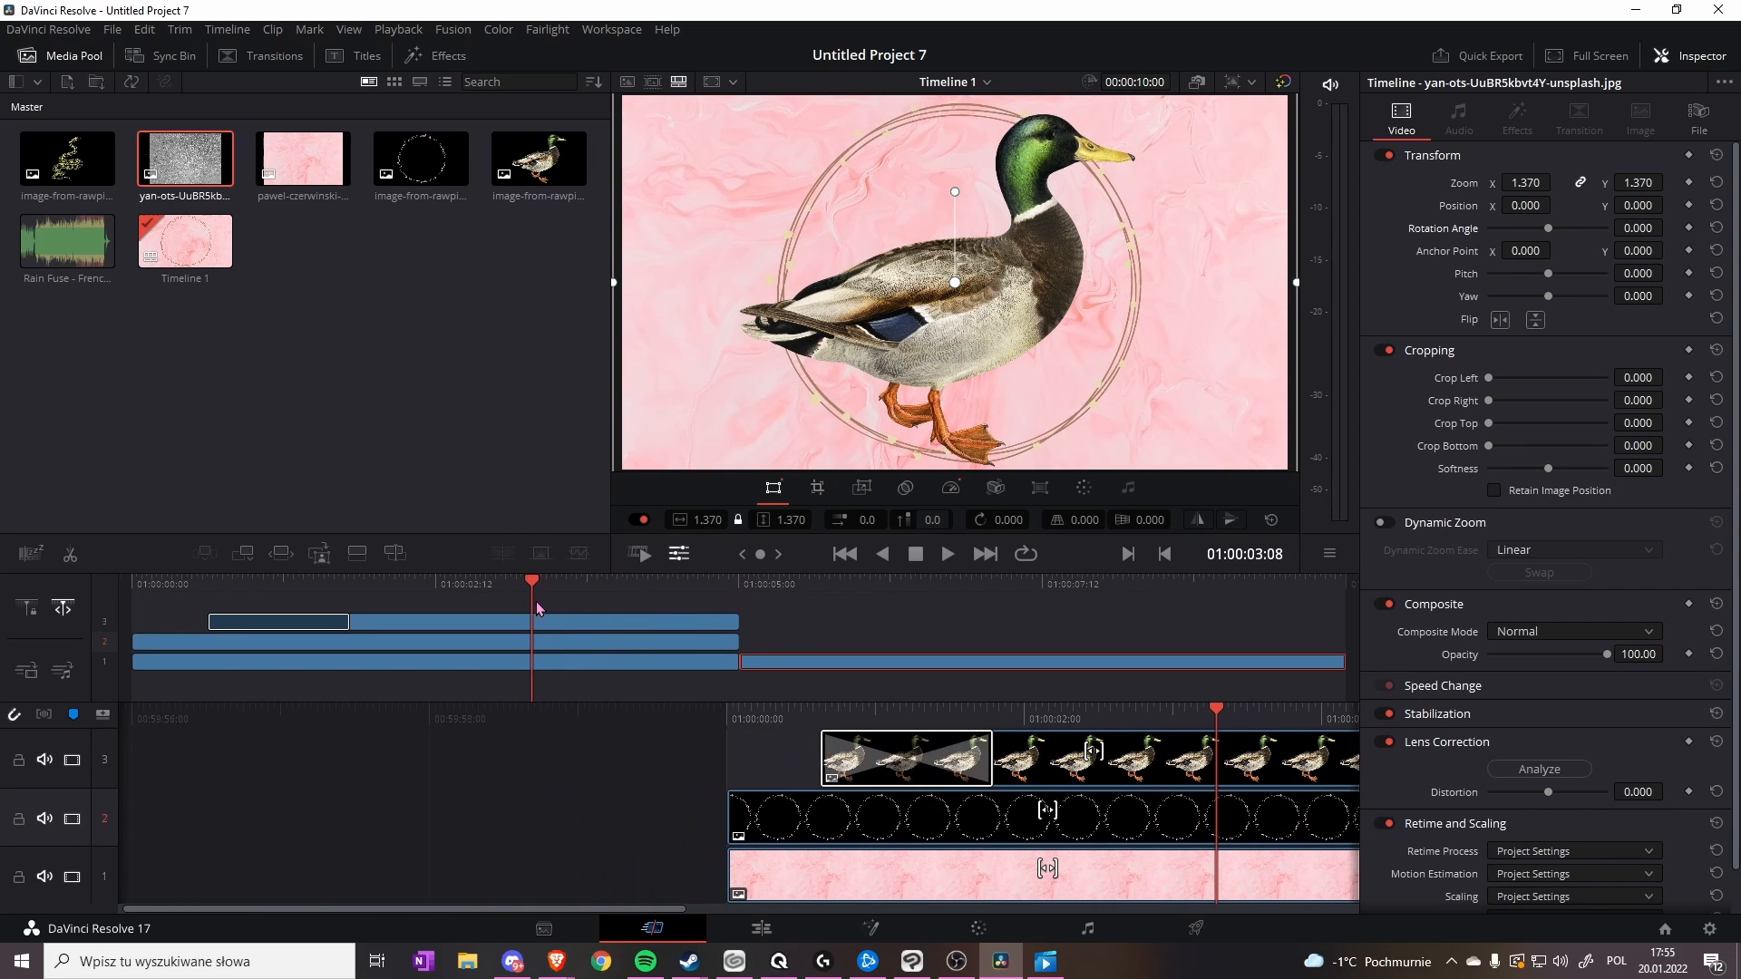
pyautogui.click(439, 60)
pyautogui.scroll(-15, 508, 305)
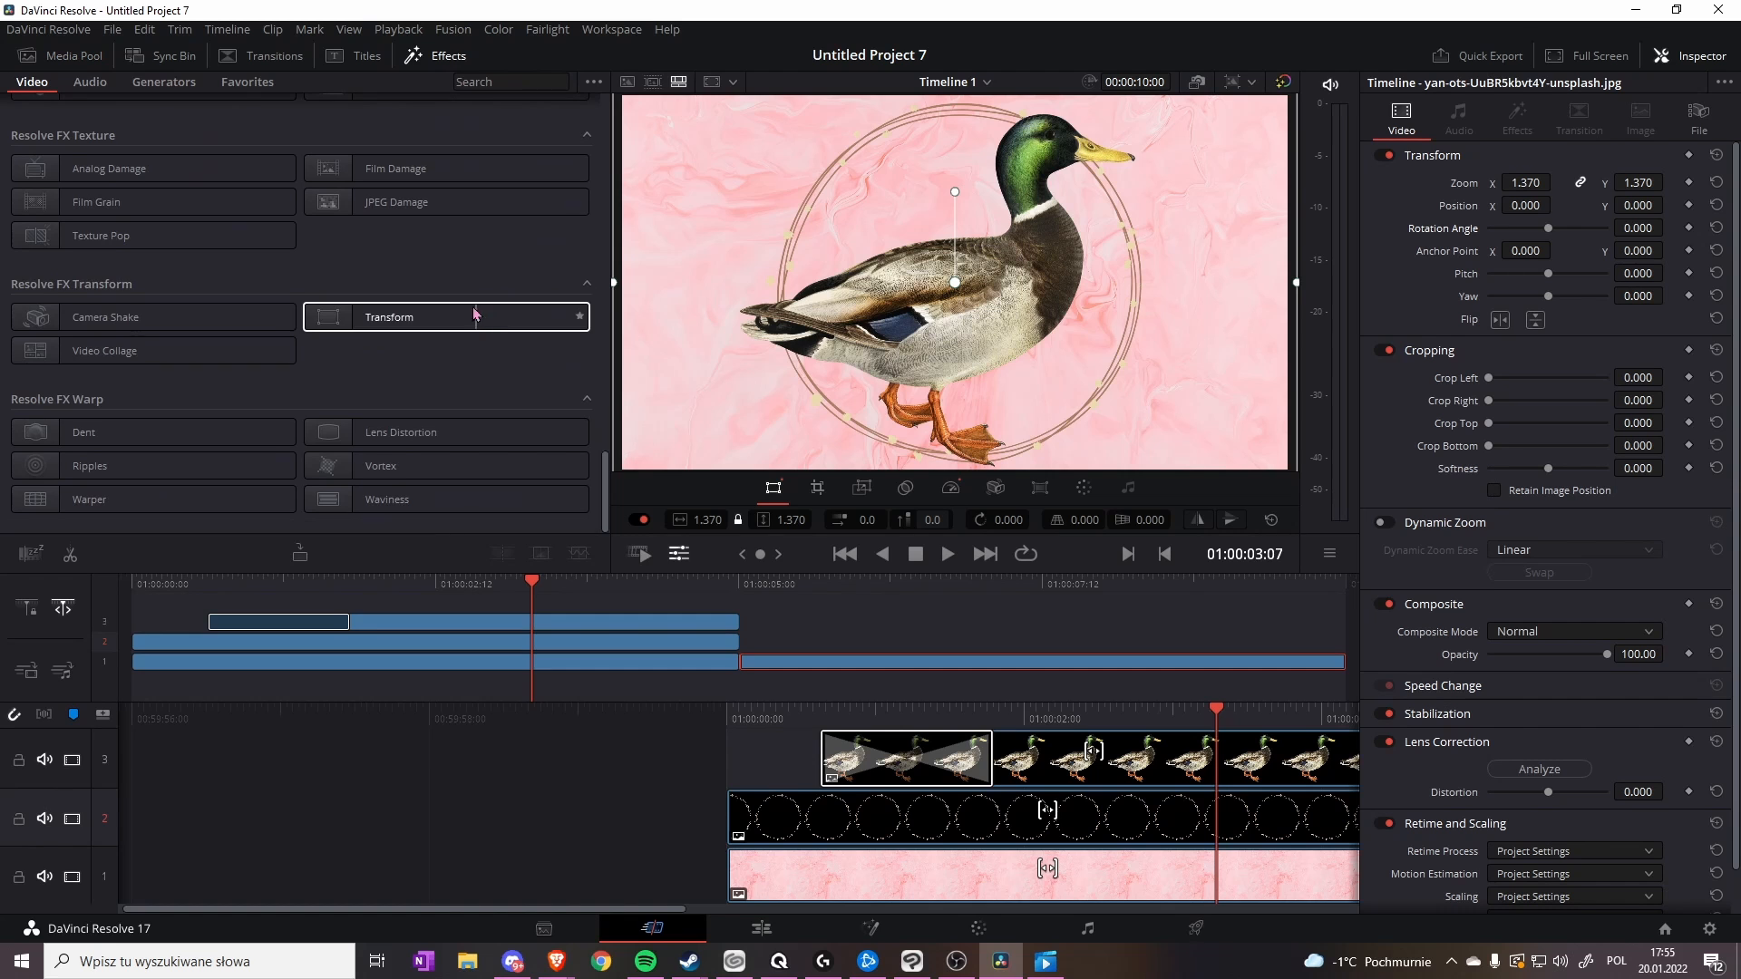
pyautogui.moveTo(413, 494); pyautogui.dragTo(447, 621)
pyautogui.moveTo(532, 582); pyautogui.dragTo(190, 627)
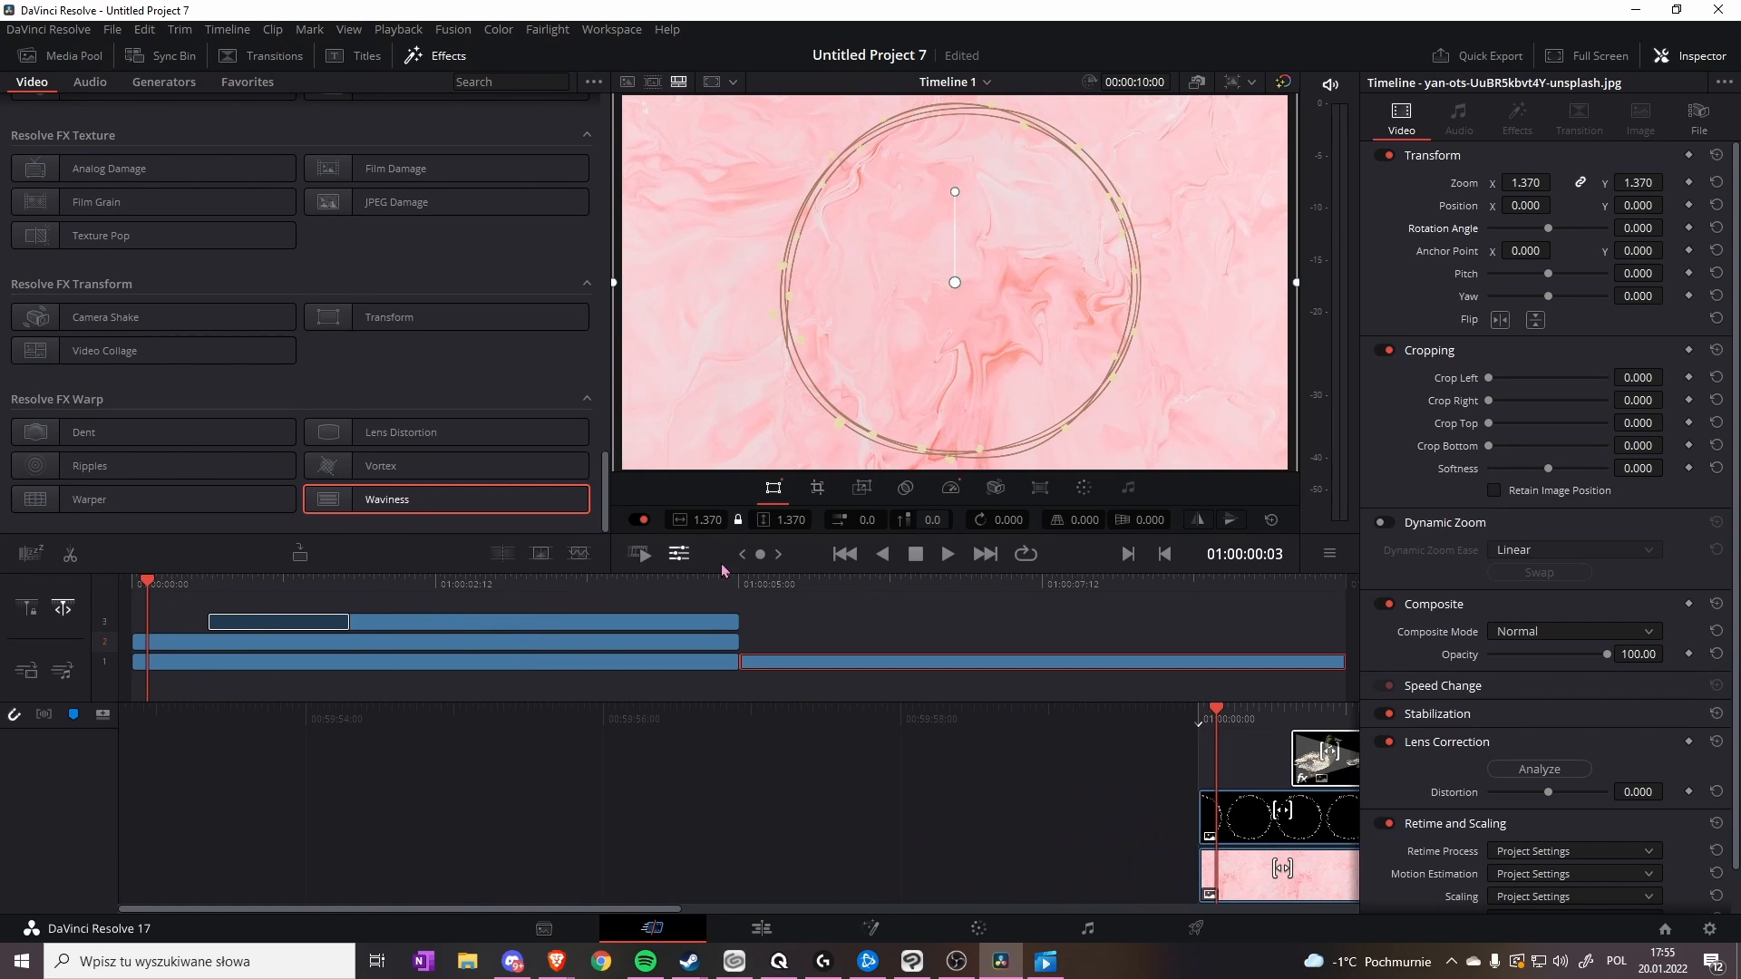
pyautogui.click(947, 554)
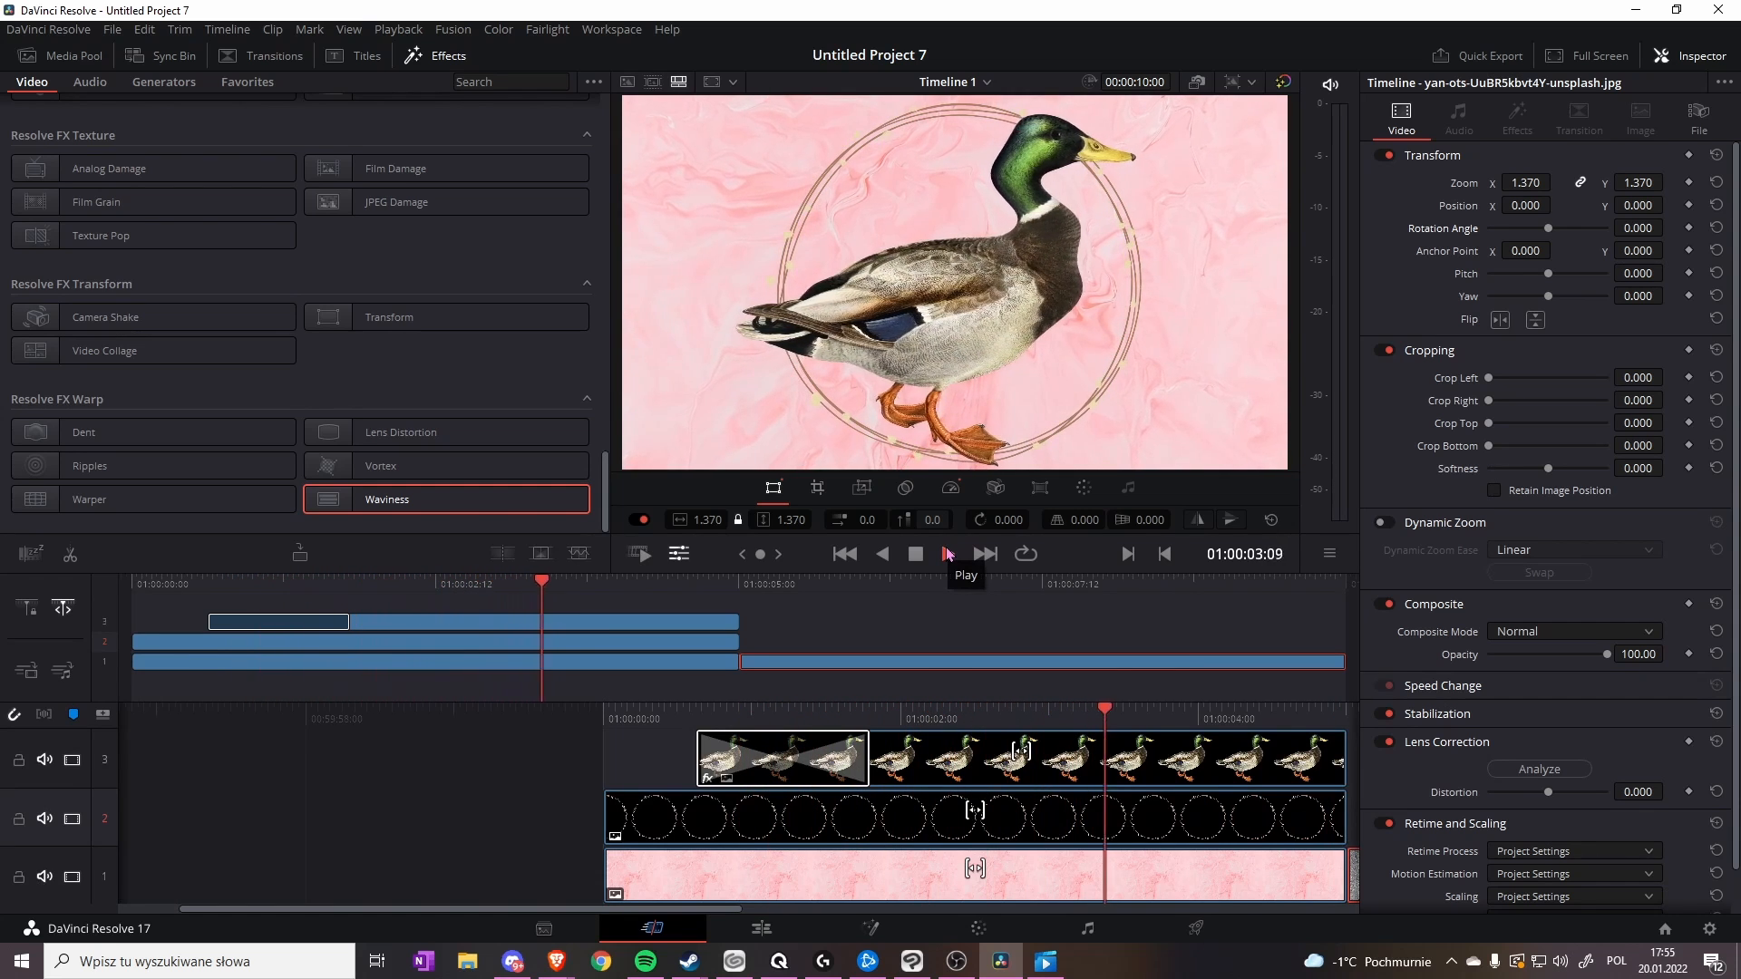
# - Add a Warp transition at the cut between the pink background and the grey texture on track 1
pyautogui.click(947, 554)
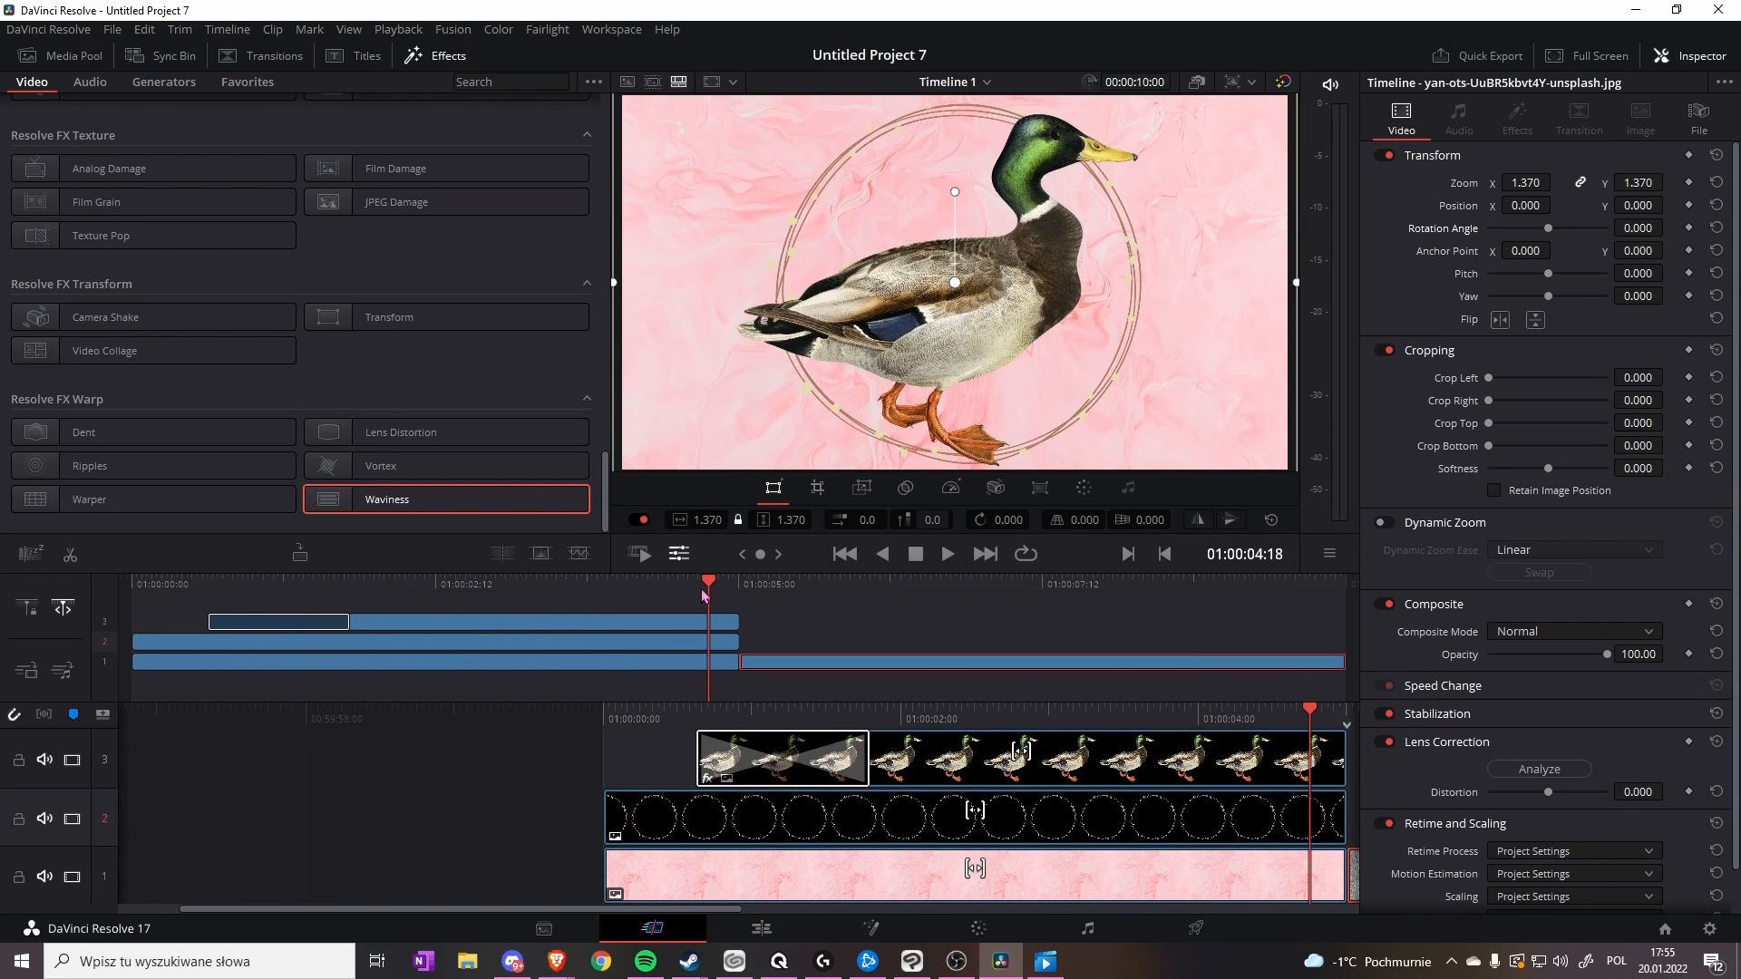
pyautogui.moveTo(713, 595); pyautogui.dragTo(739, 607)
pyautogui.click(748, 664)
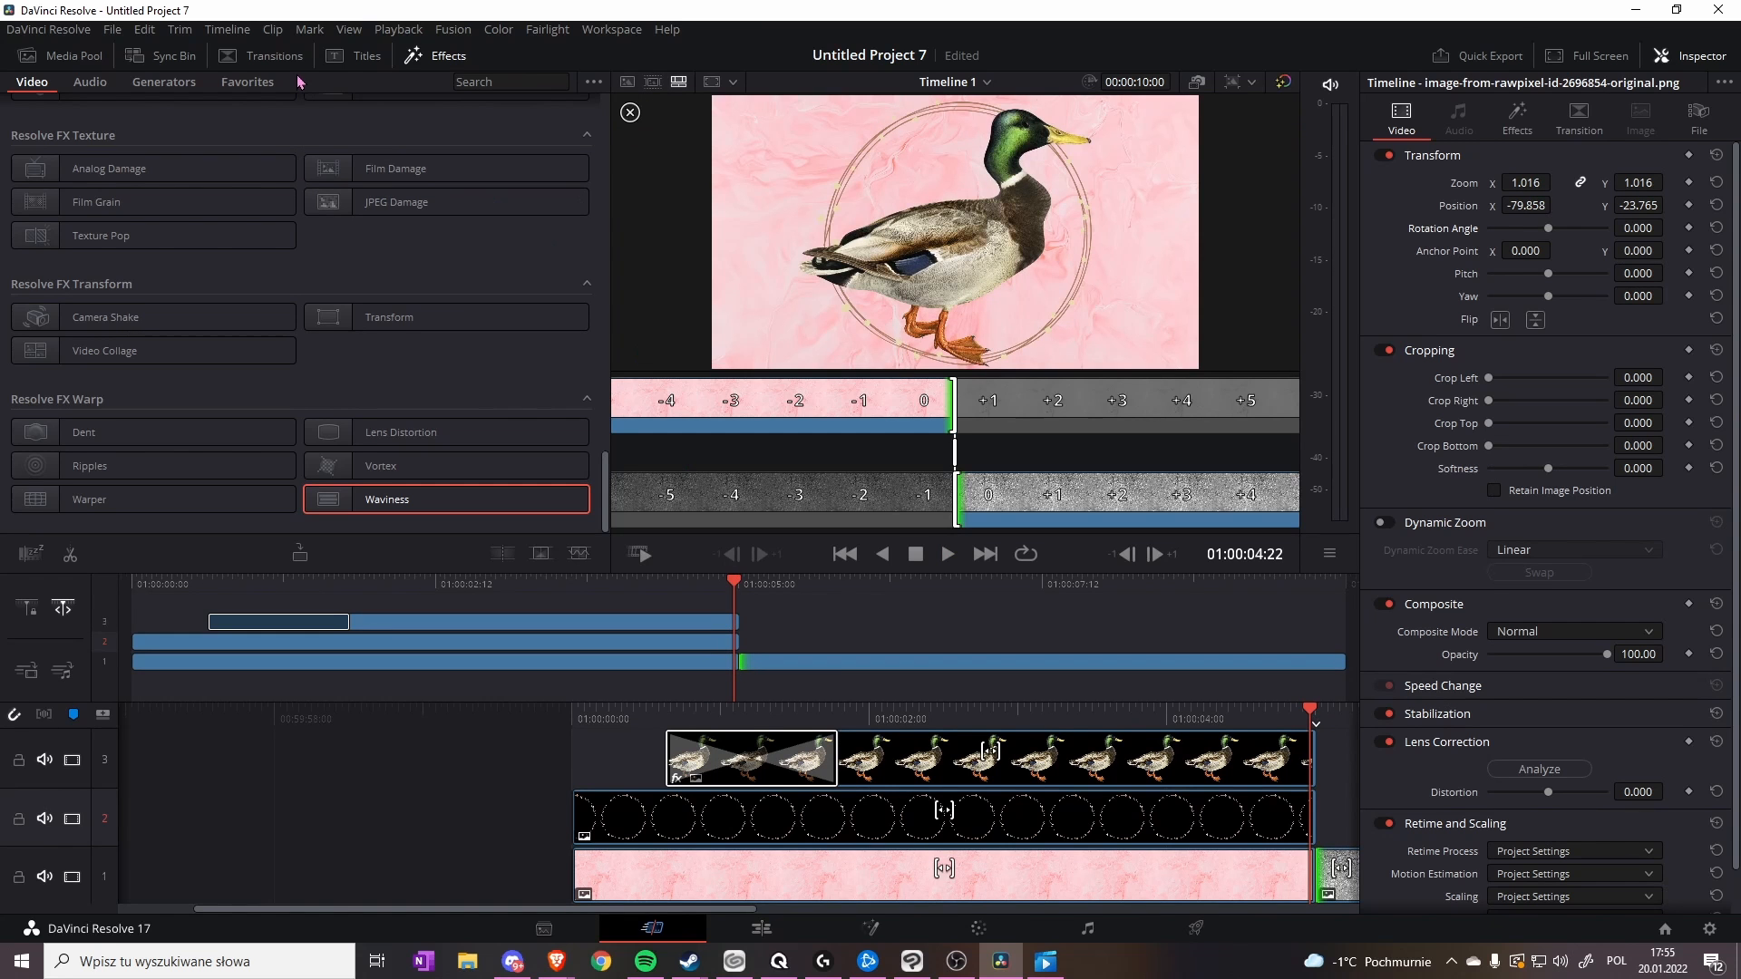
pyautogui.click(263, 56)
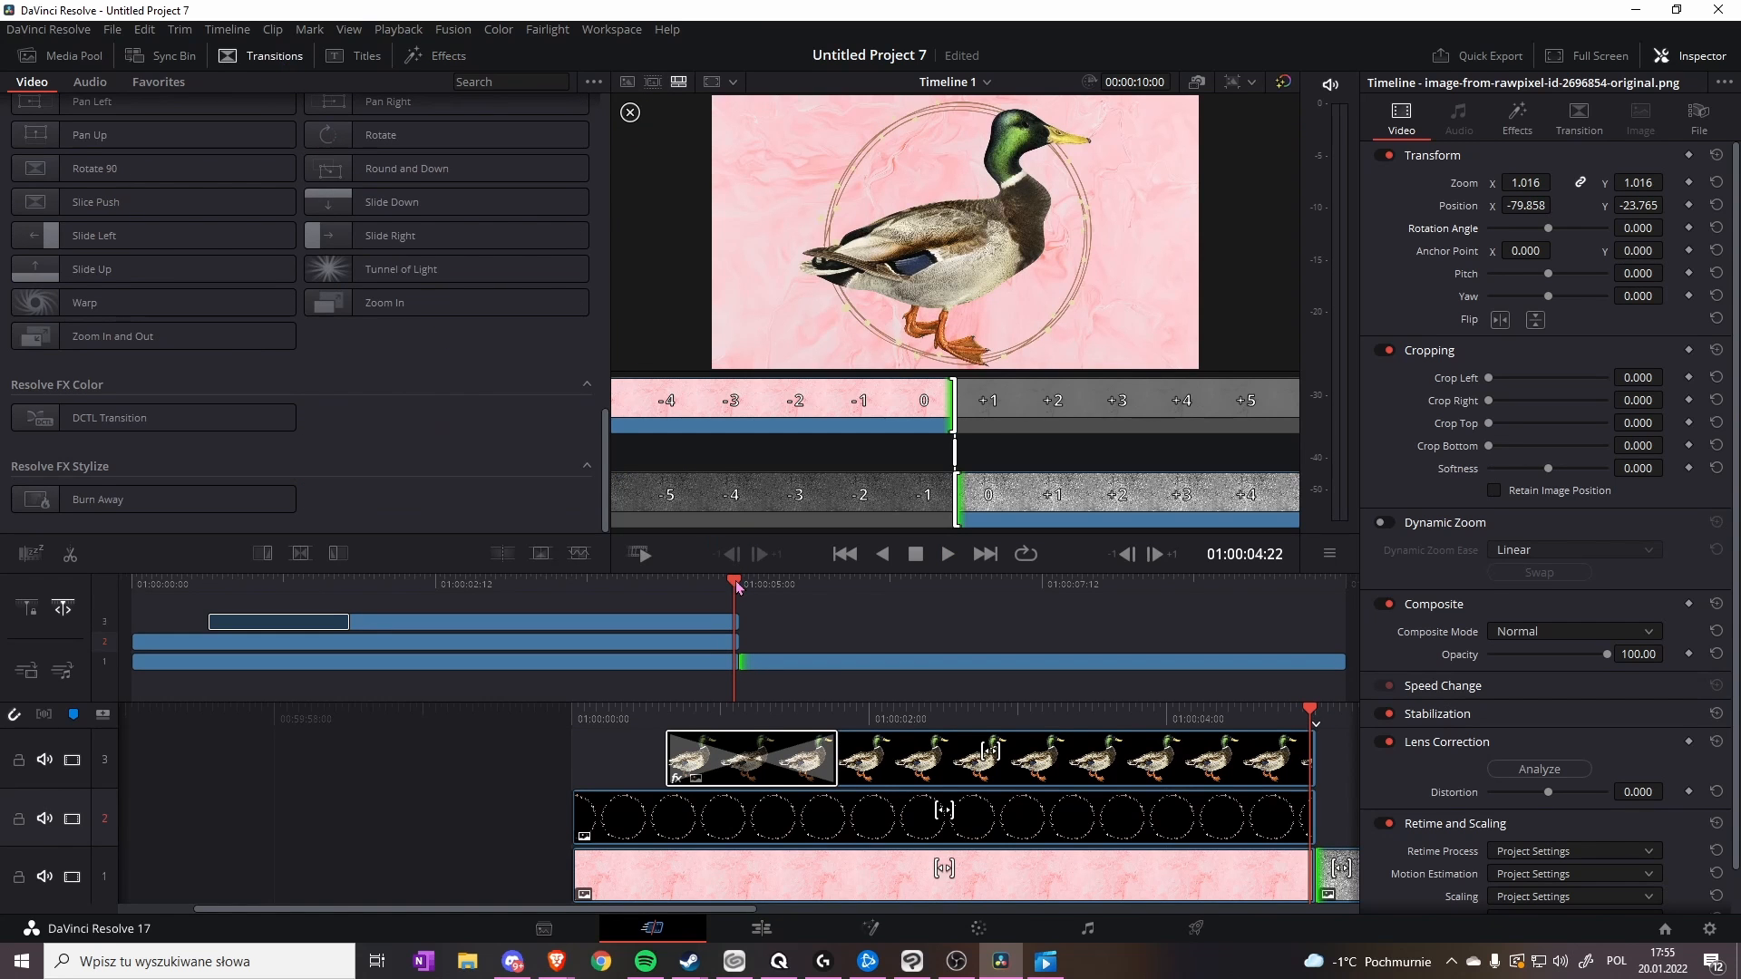
pyautogui.scroll(1, 337, 434)
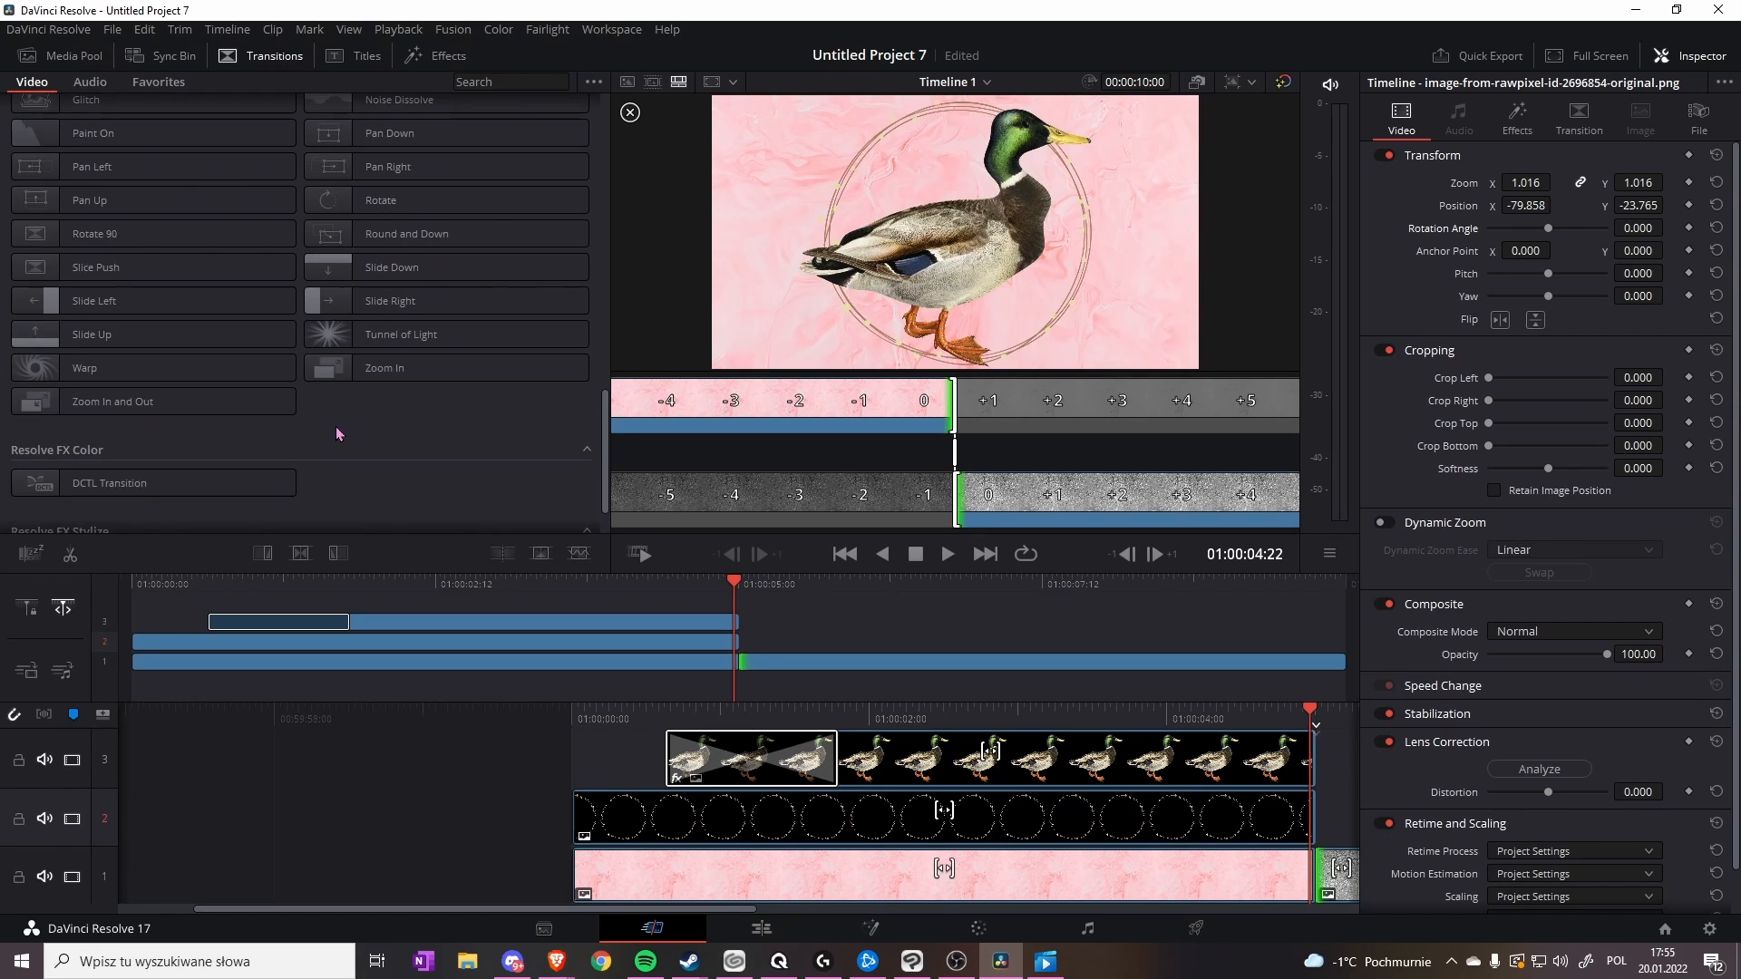
pyautogui.scroll(-2, 337, 434)
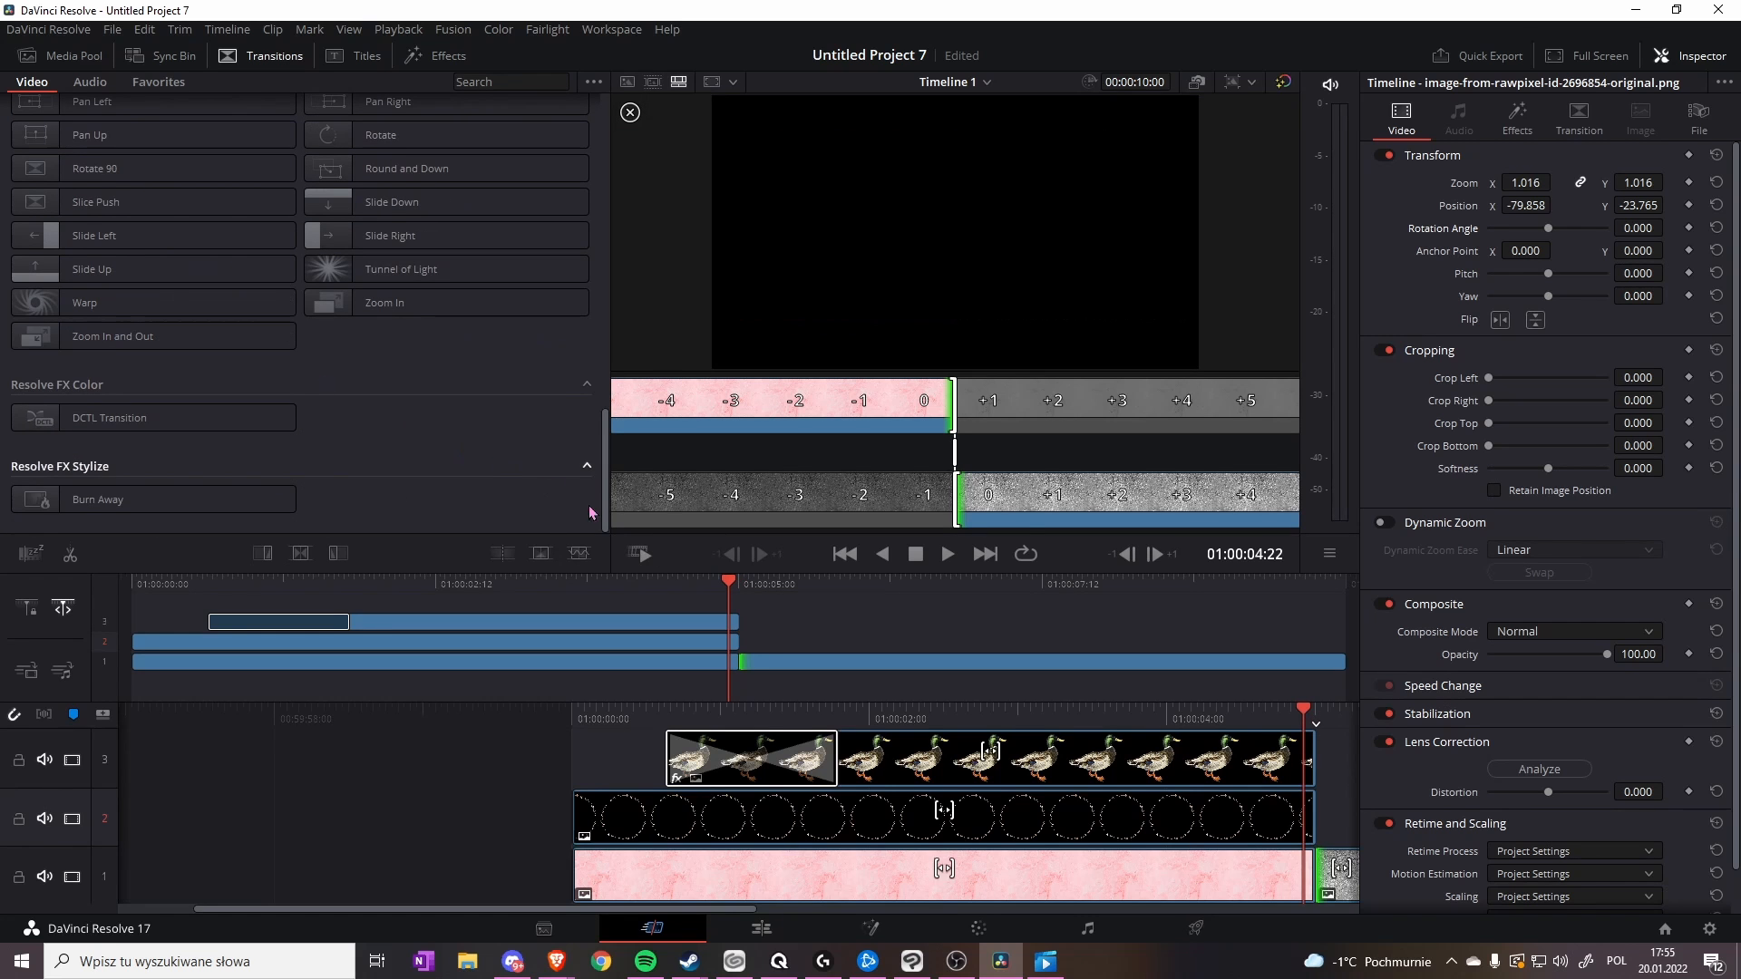
pyautogui.click(761, 659)
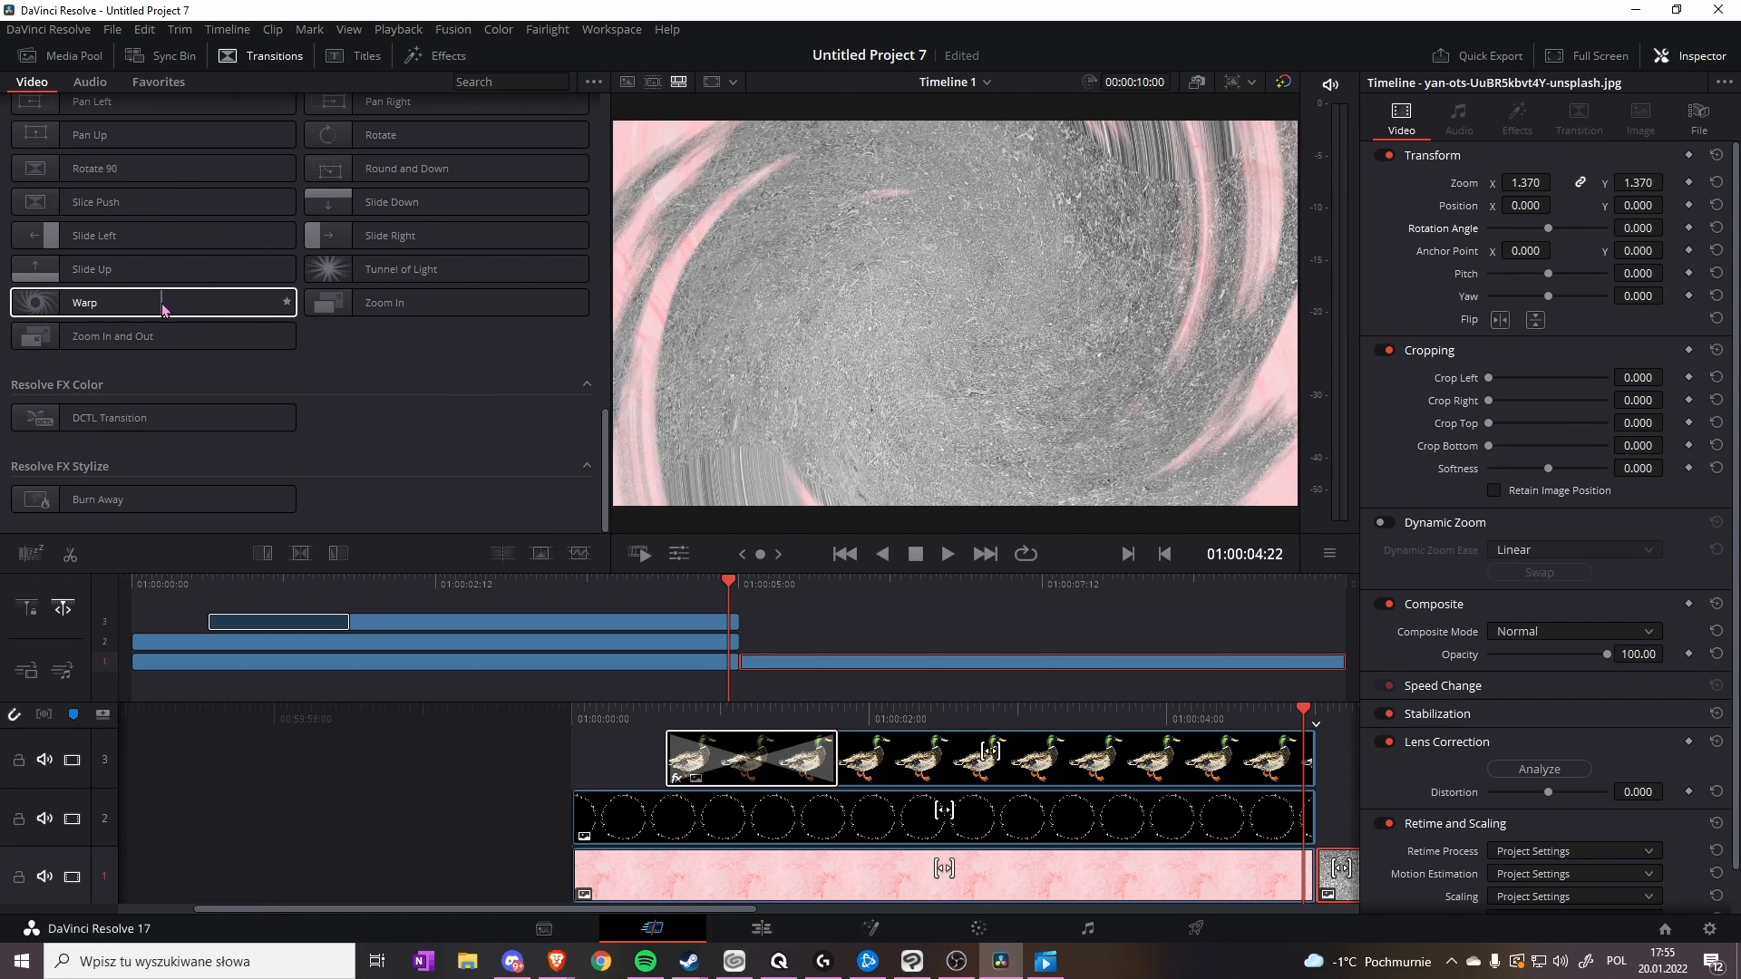
pyautogui.moveTo(164, 309); pyautogui.dragTo(735, 664)
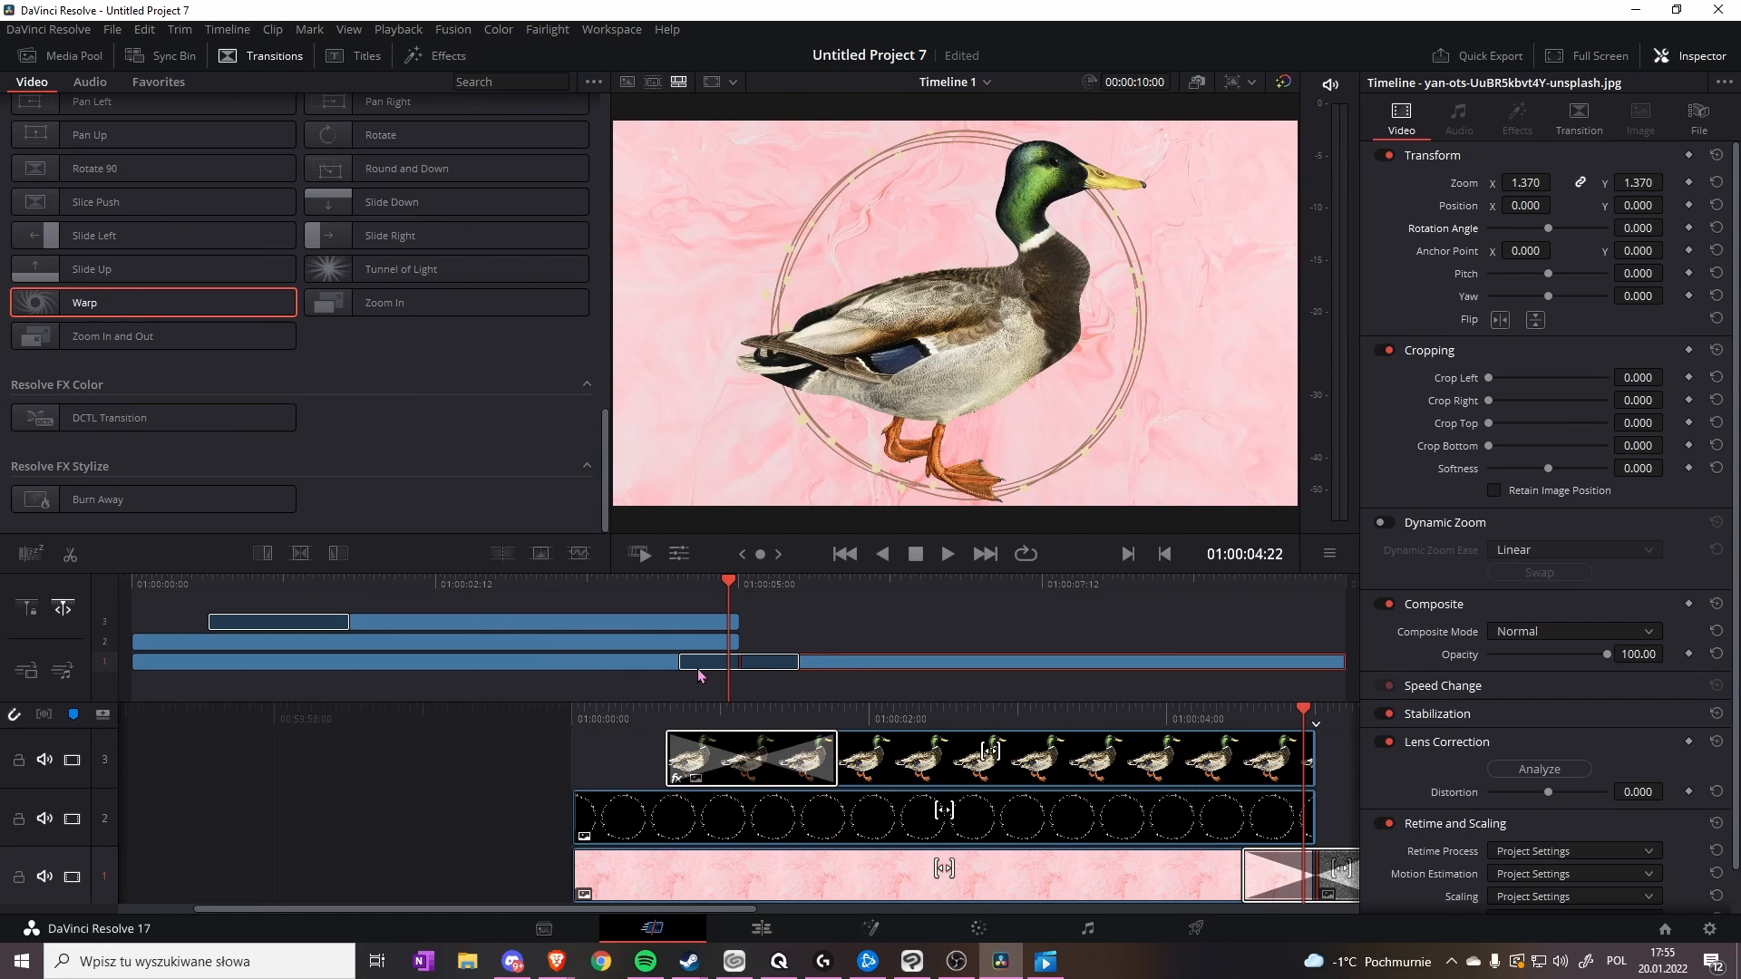
# - Shorten the Warp transition to 20 frames and play the timeline across it to preview the scene change
pyautogui.click(682, 662)
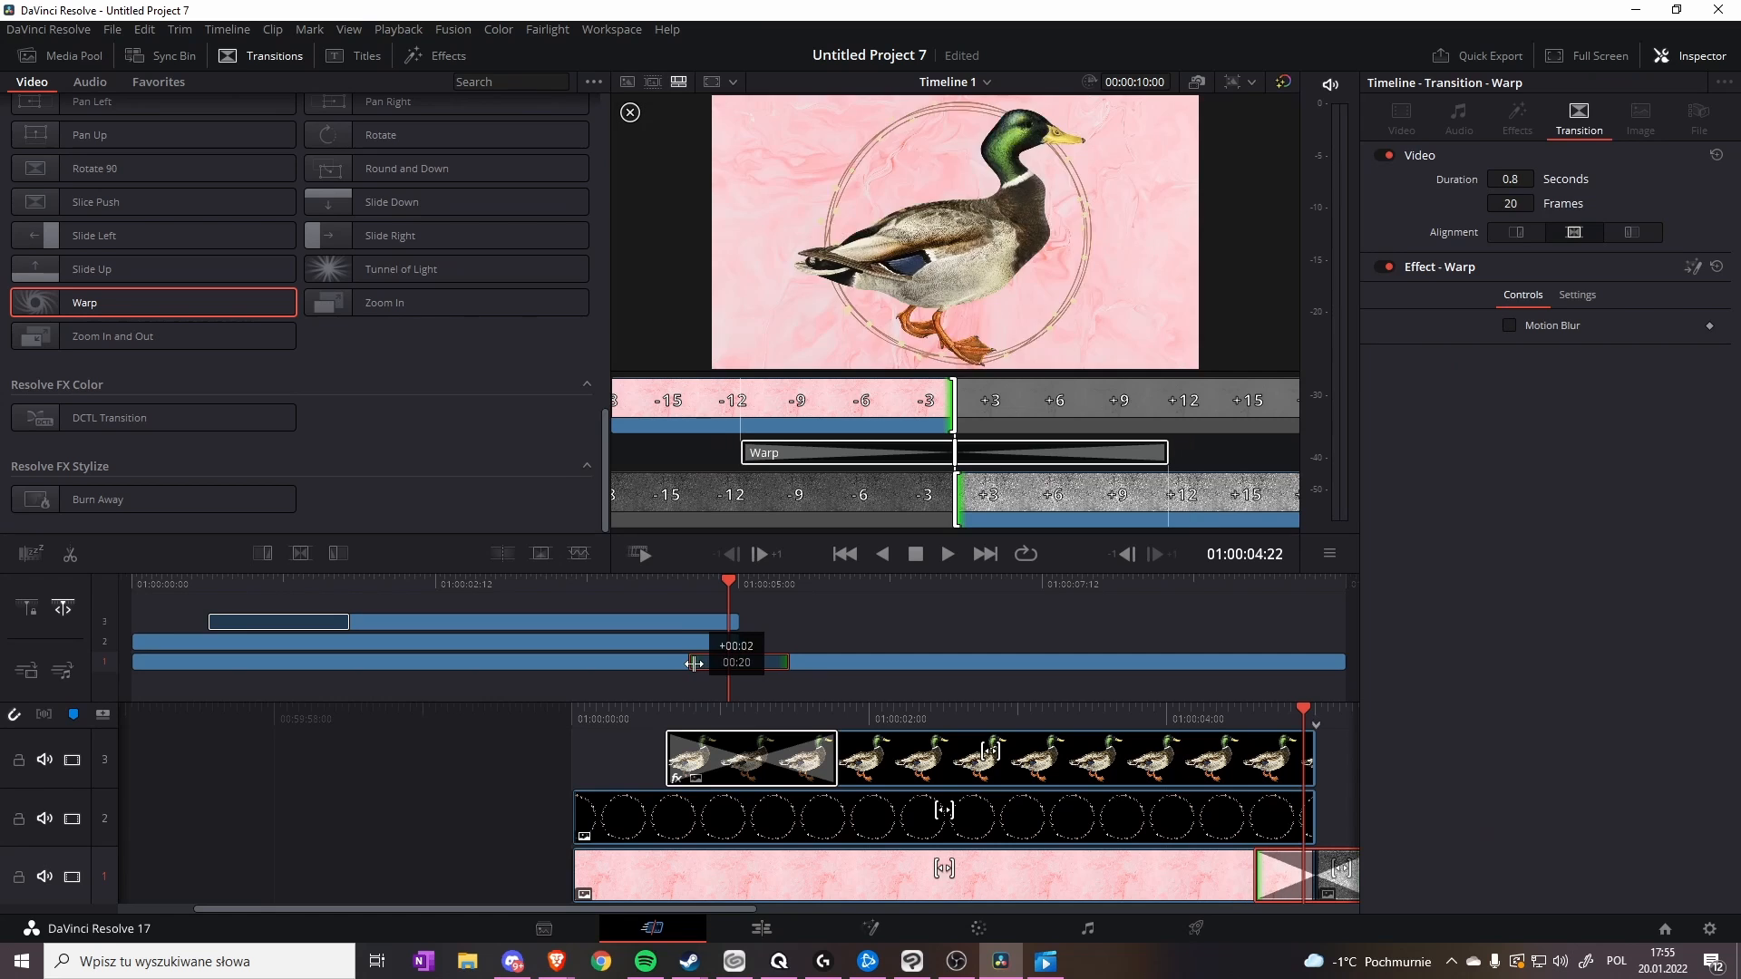
pyautogui.moveTo(727, 573); pyautogui.dragTo(641, 576)
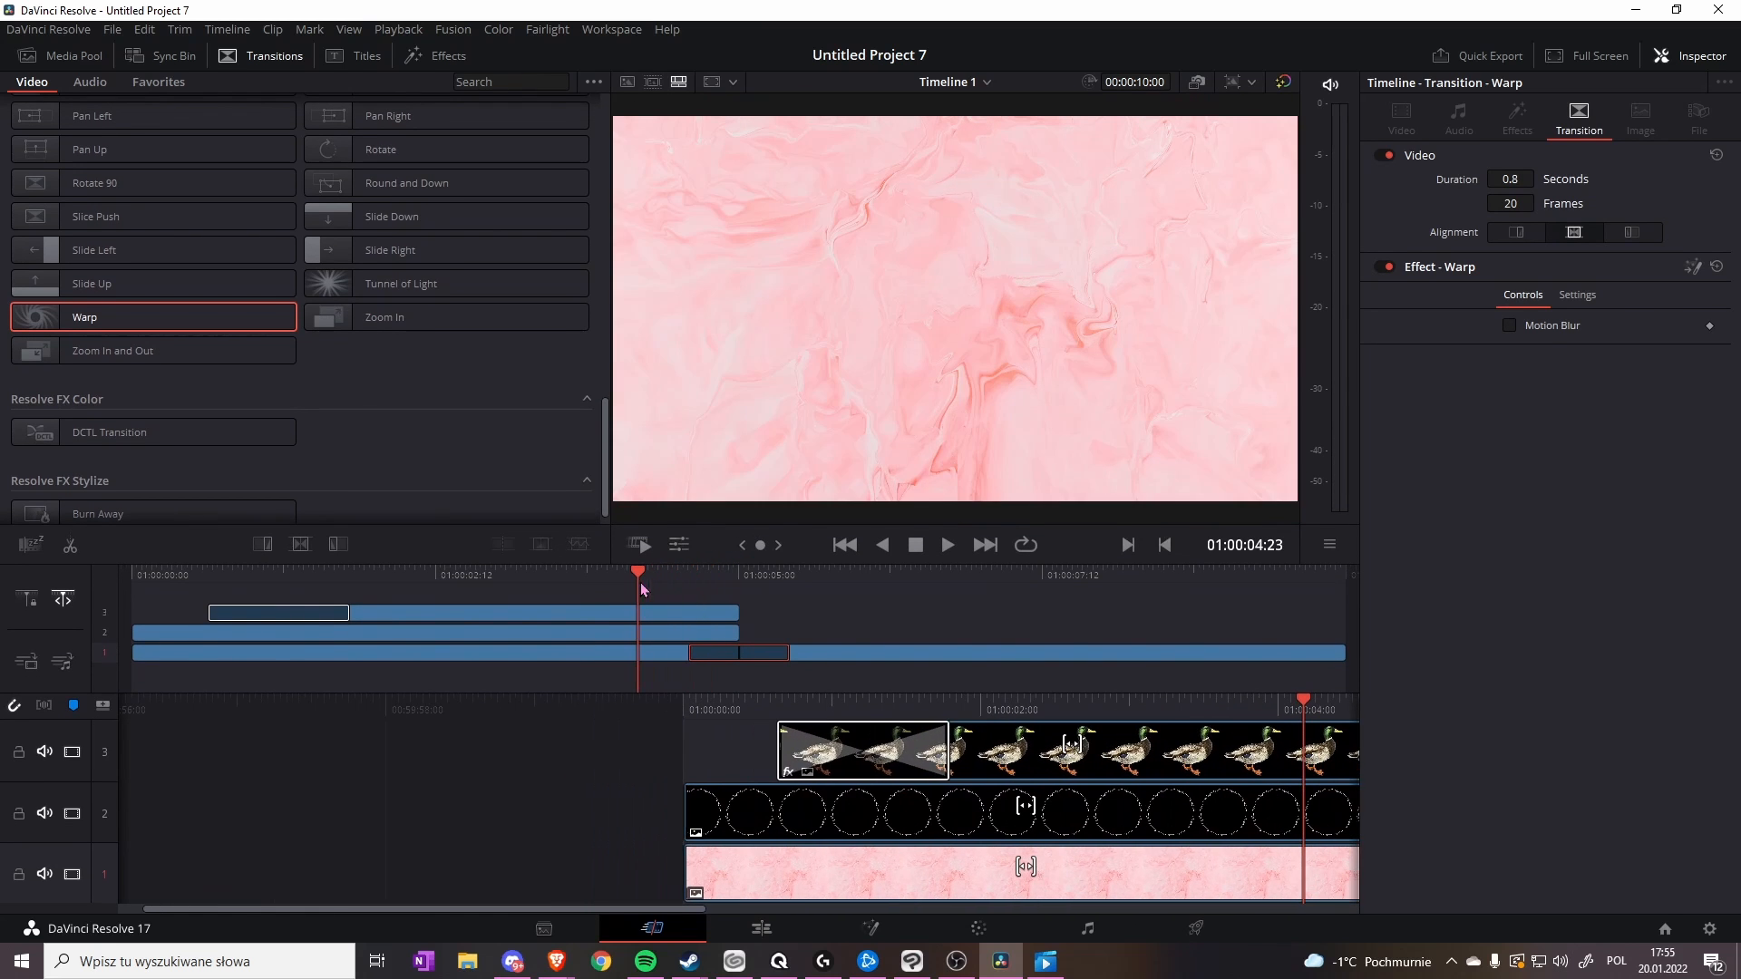
pyautogui.click(945, 547)
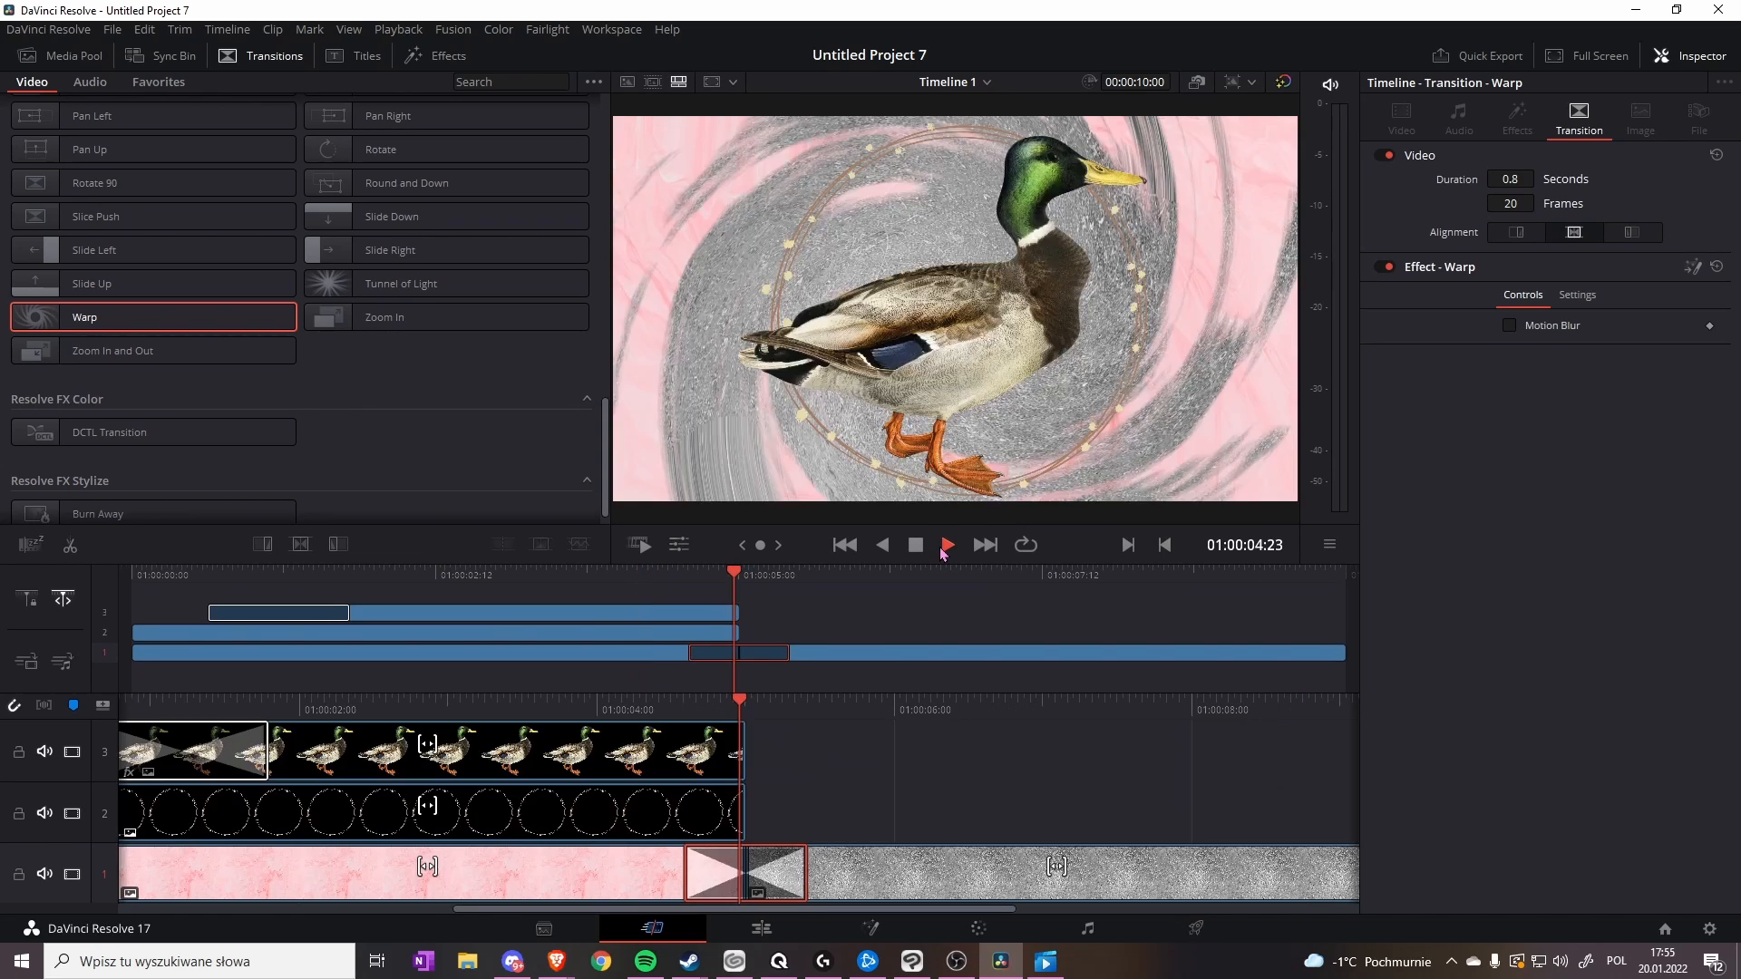
pyautogui.click(916, 547)
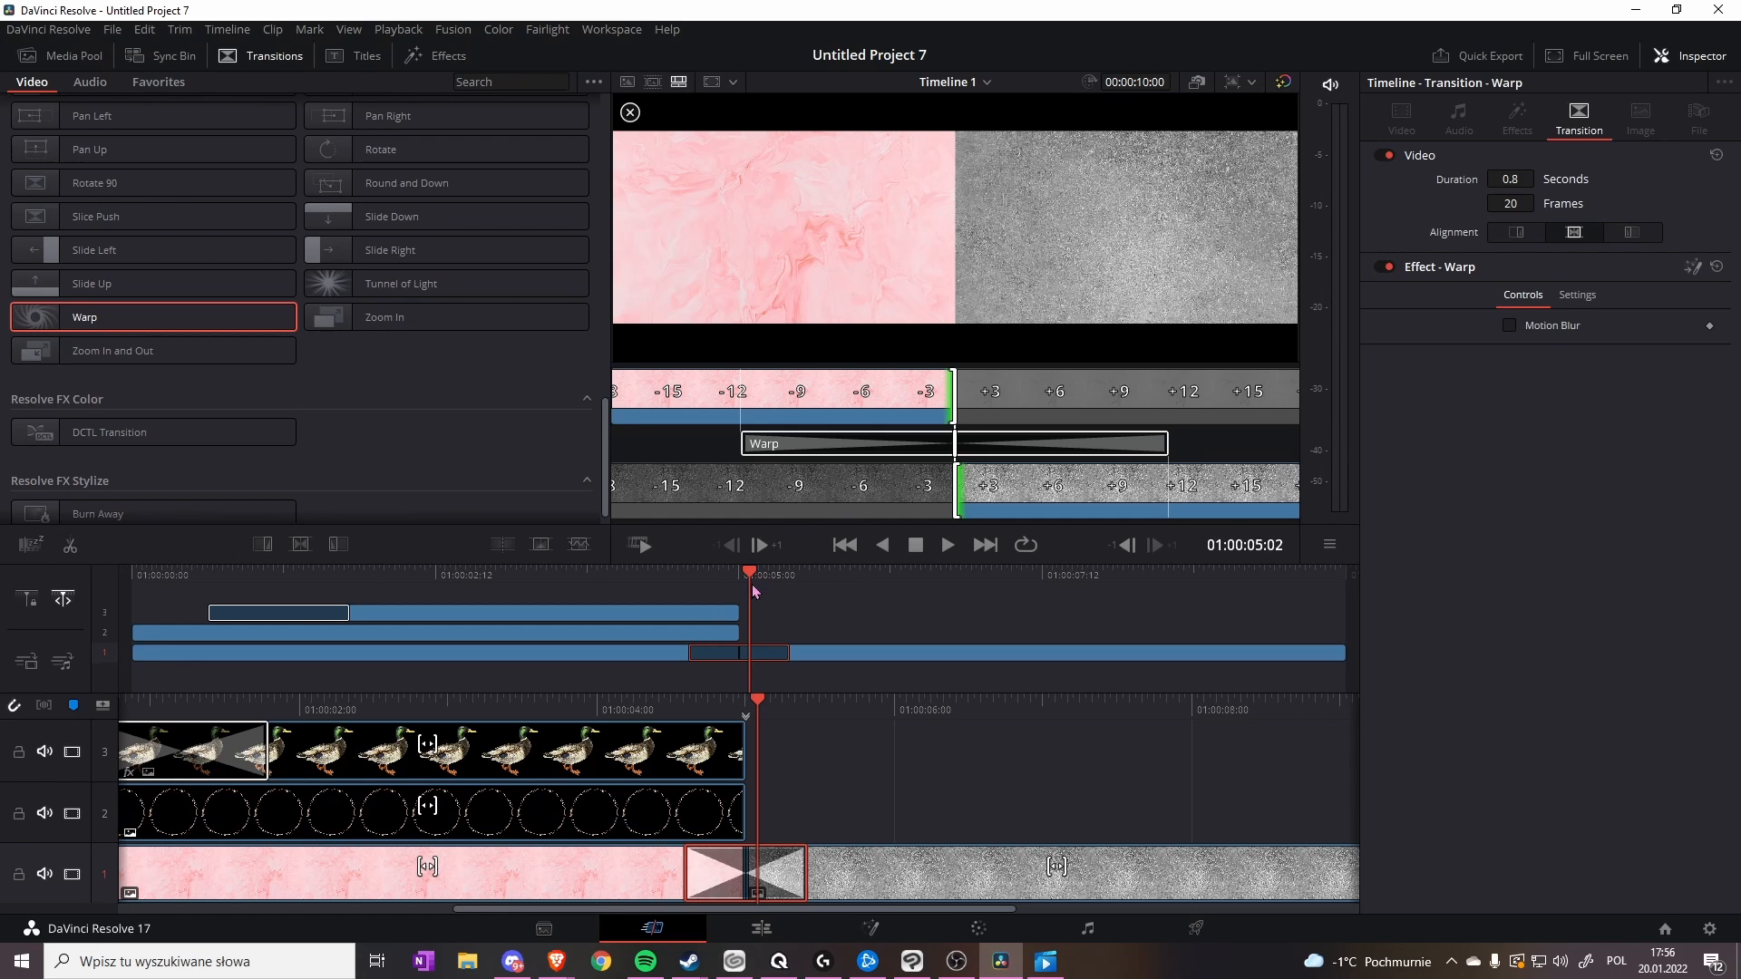
pyautogui.moveTo(753, 591); pyautogui.dragTo(649, 594)
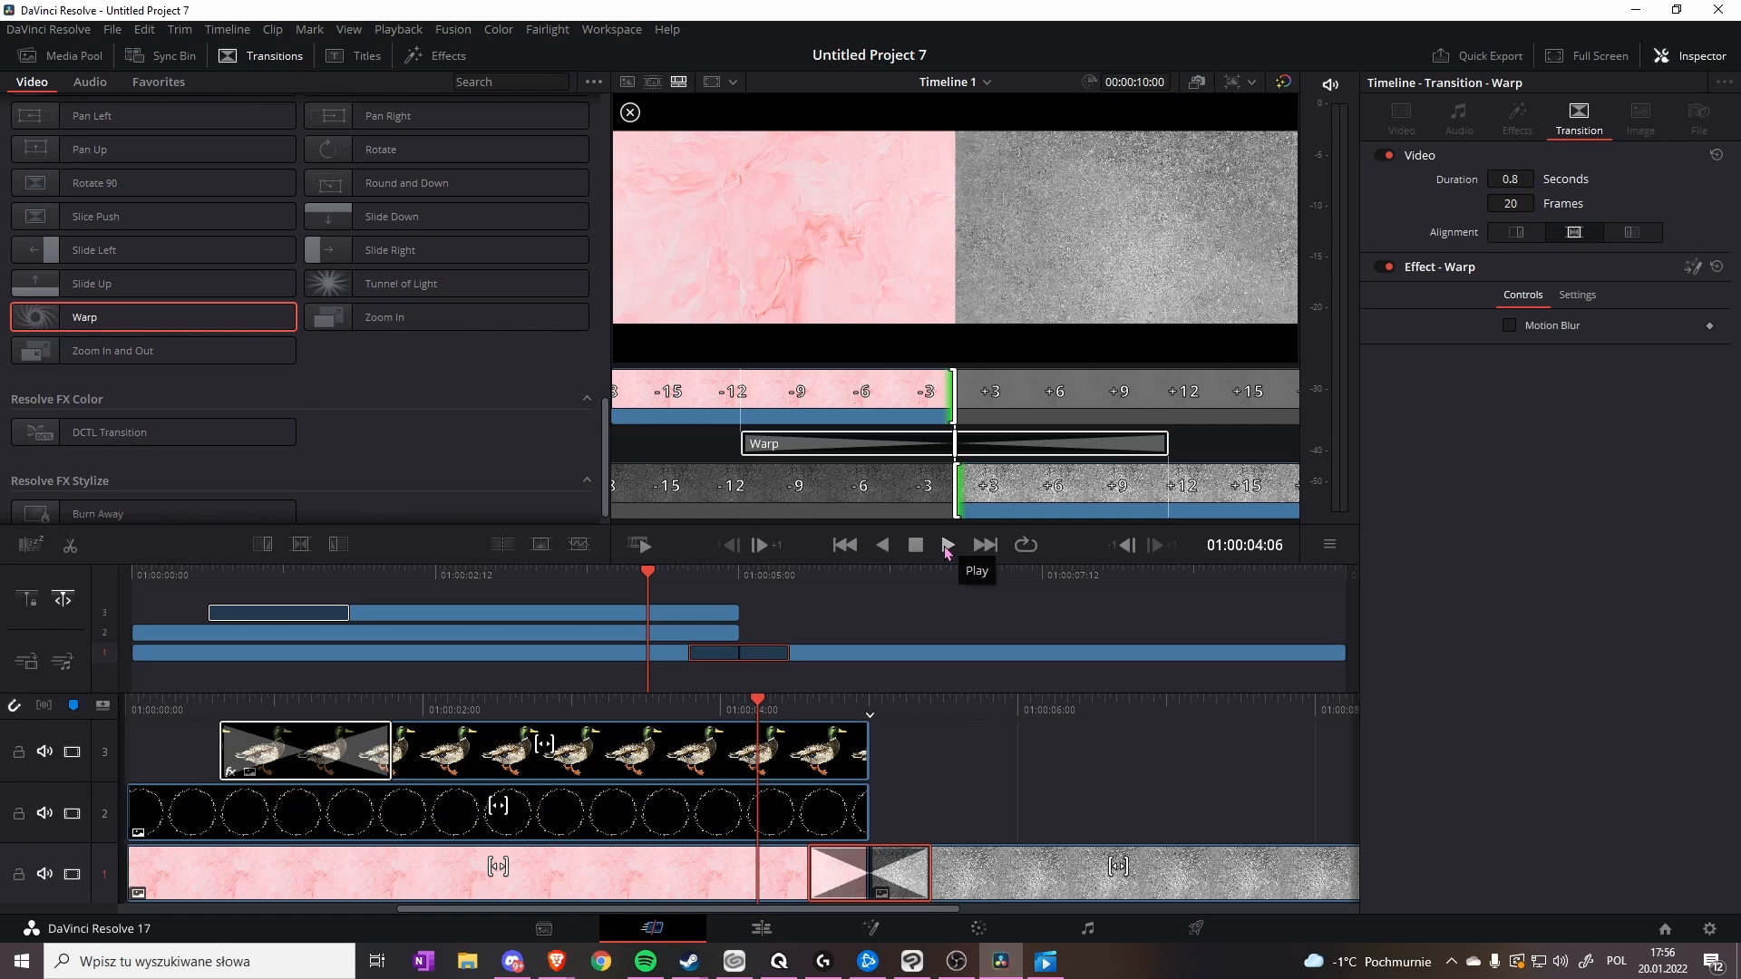
pyautogui.click(947, 546)
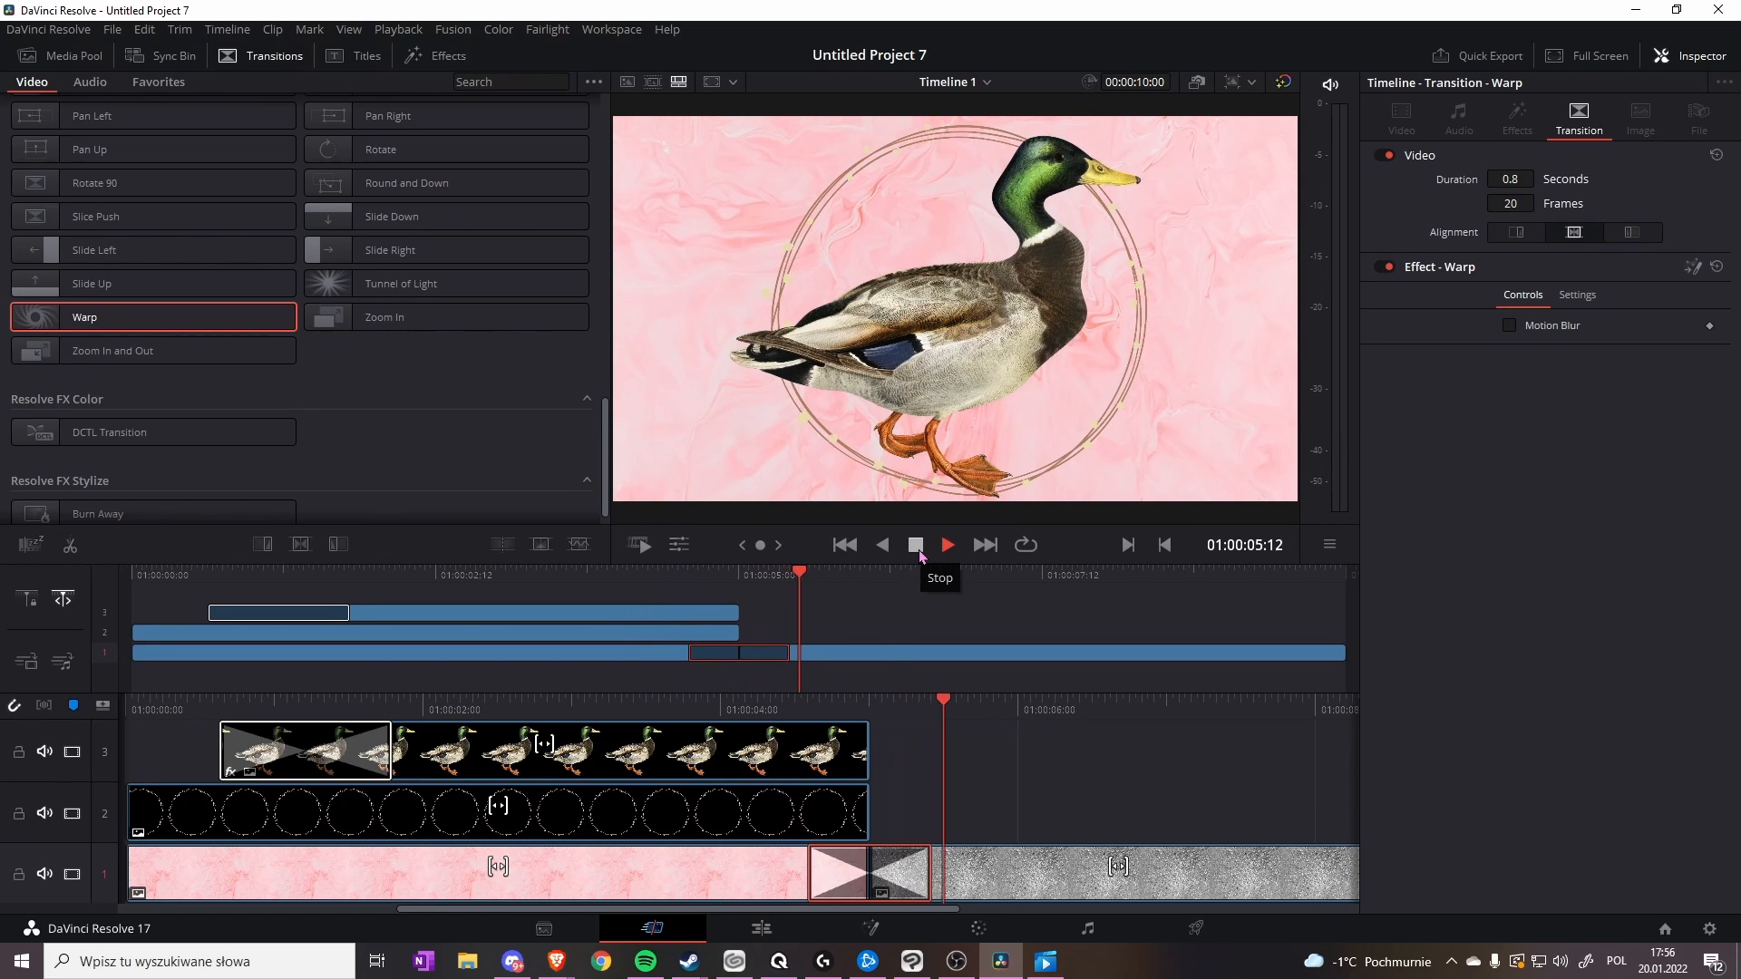
# - Scrub back and forth through the Warp transition to examine how the duck, circle and backgrounds change there
pyautogui.click(1000, 575)
pyautogui.moveTo(999, 577); pyautogui.dragTo(731, 641)
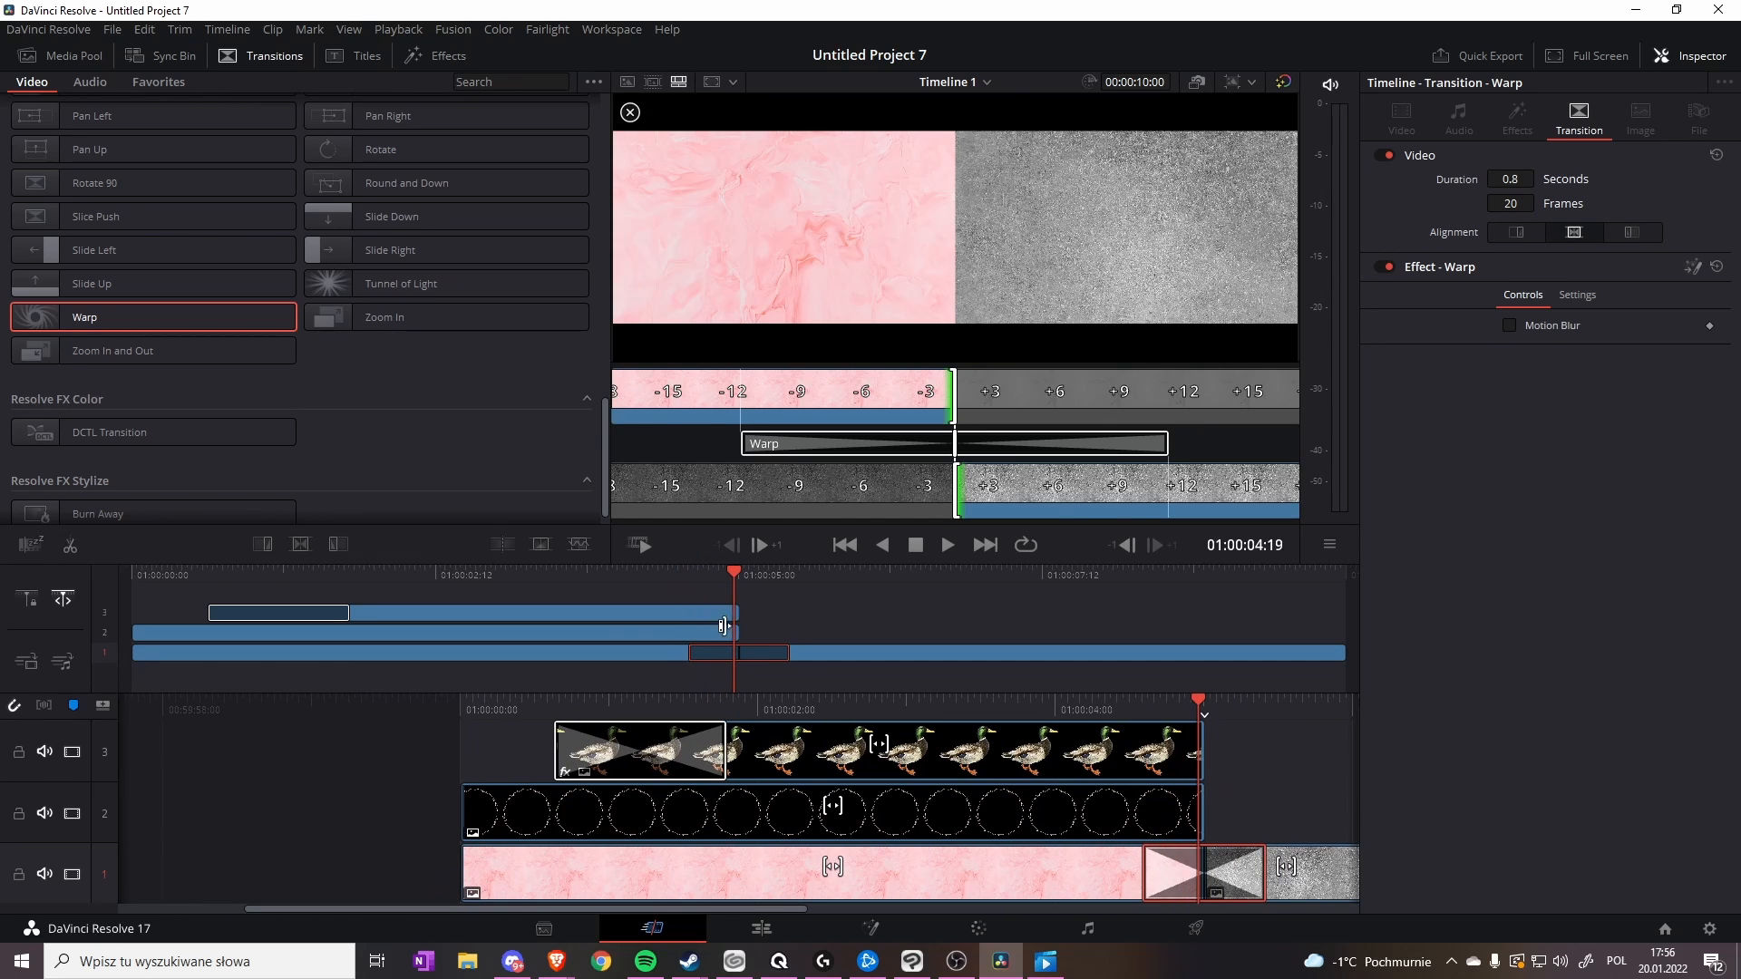
pyautogui.moveTo(730, 582); pyautogui.dragTo(690, 596)
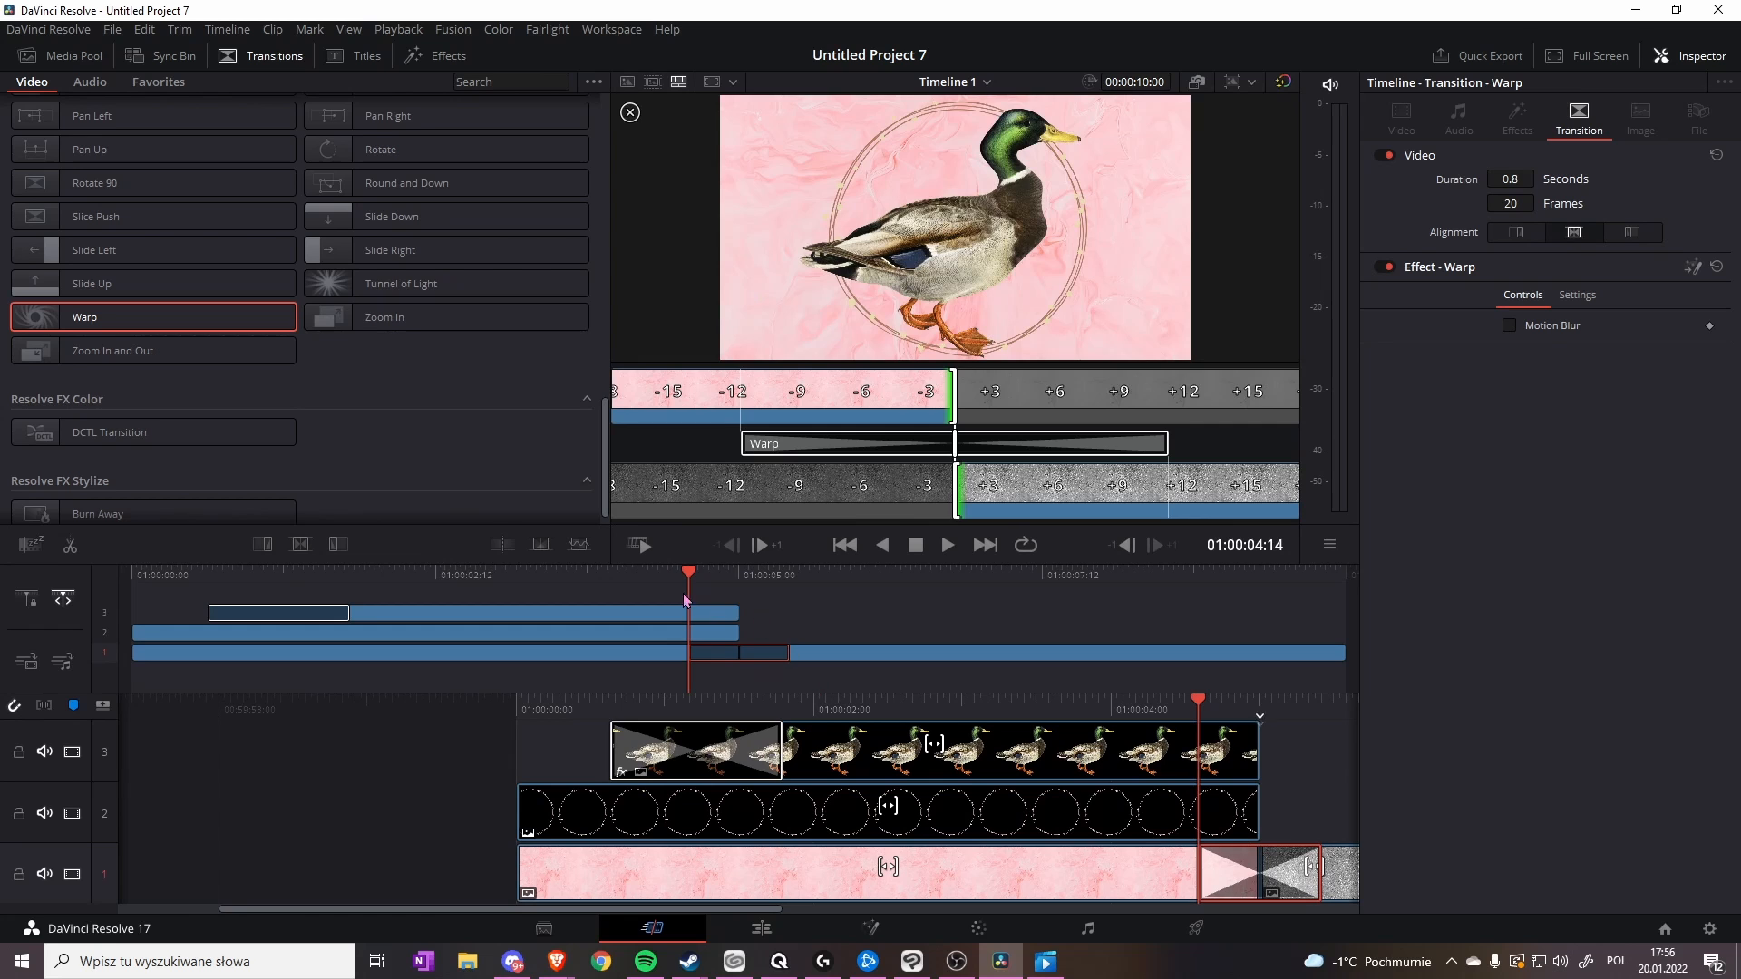
pyautogui.moveTo(689, 579); pyautogui.dragTo(739, 582)
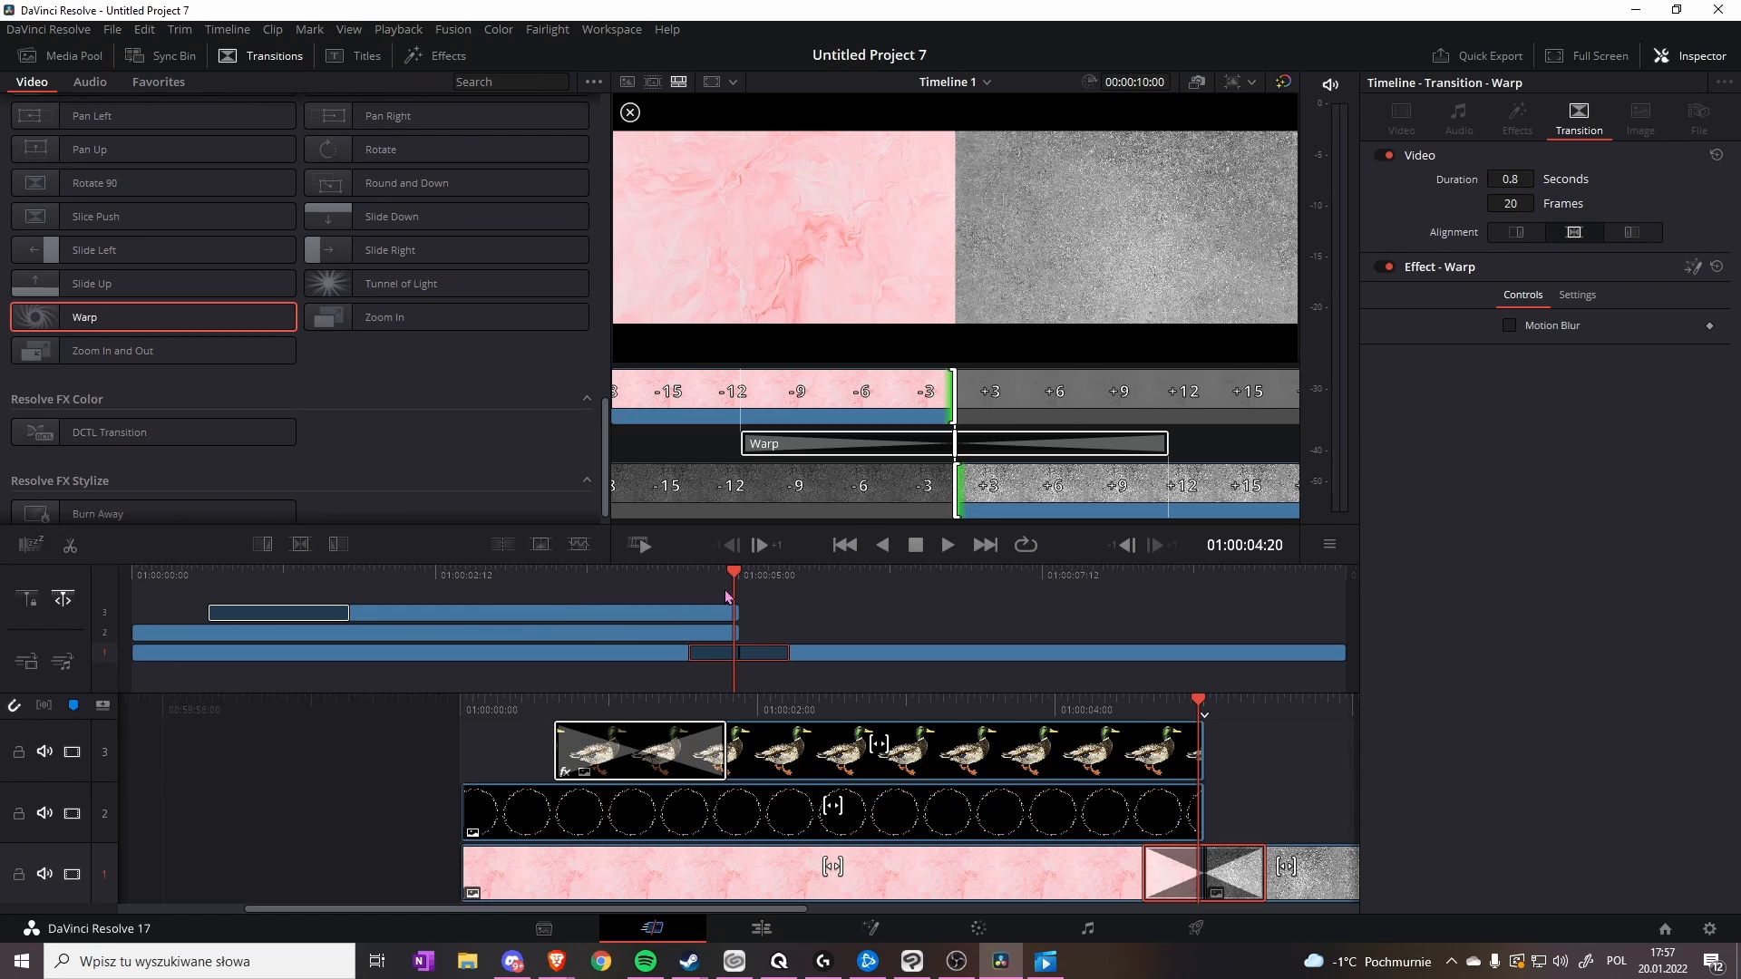
pyautogui.moveTo(736, 578); pyautogui.dragTo(708, 577)
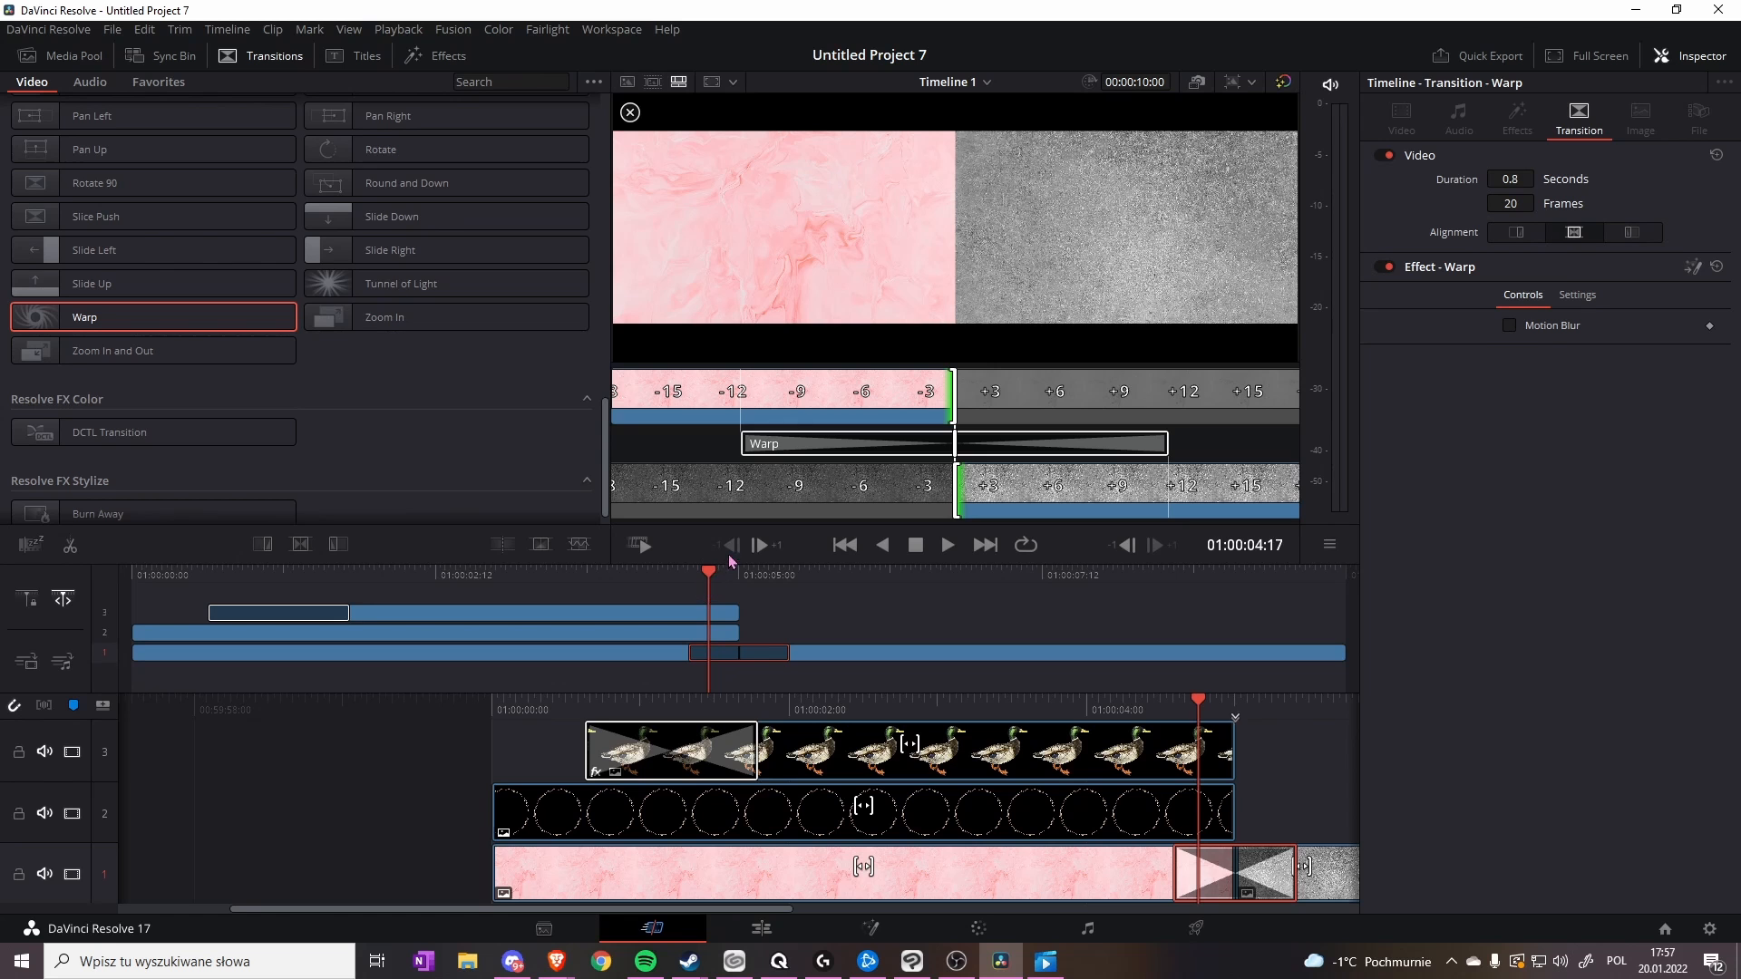
pyautogui.moveTo(710, 575)
pyautogui.mouseDown()
pyautogui.moveTo(611, 578)
pyautogui.moveTo(735, 578)
pyautogui.mouseUp()
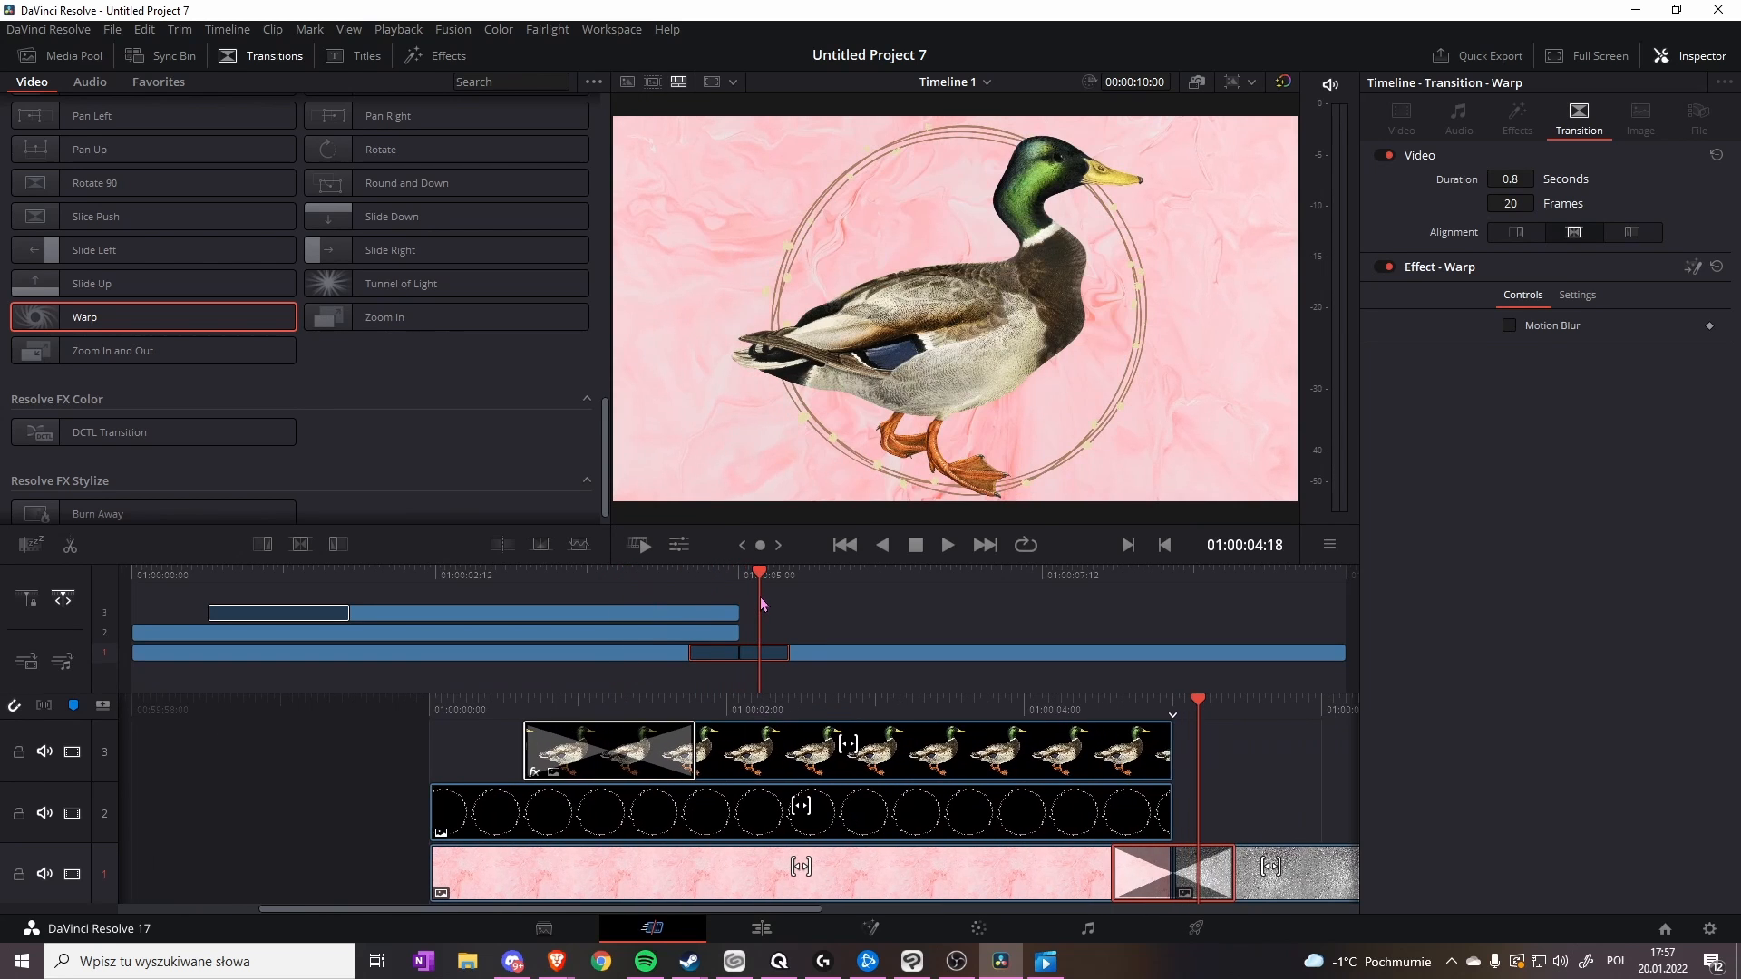
pyautogui.click(739, 602)
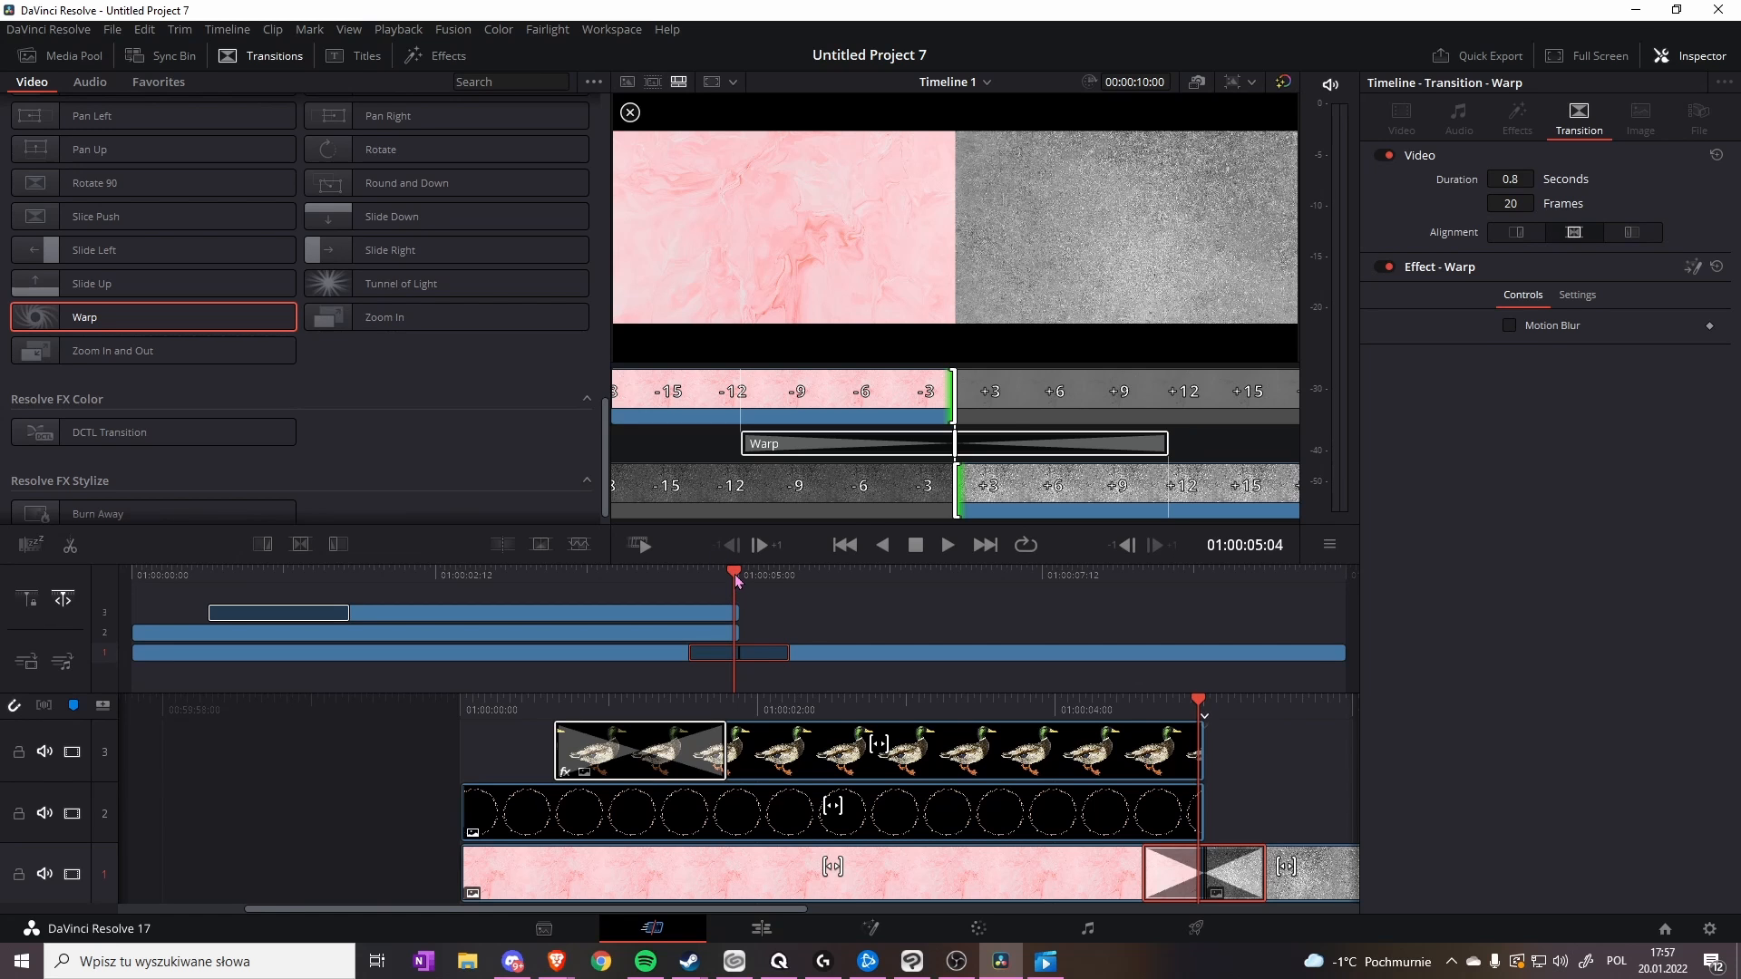
pyautogui.moveTo(736, 577); pyautogui.dragTo(830, 578)
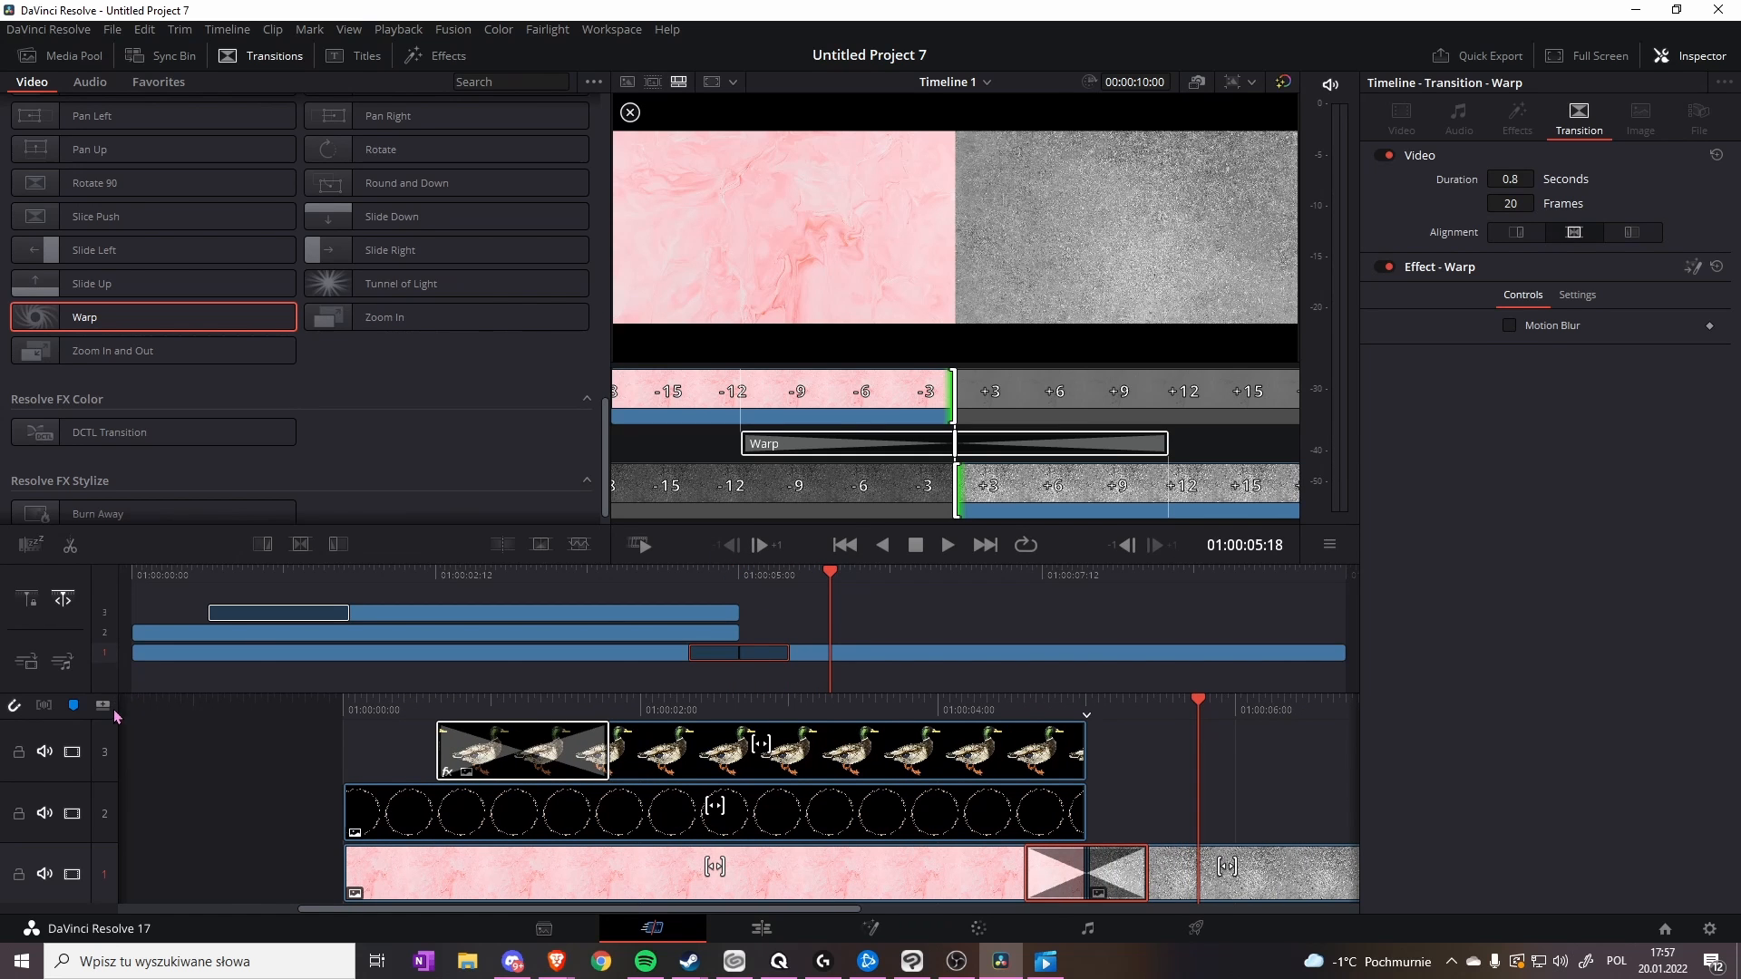
# - Add a video track and place a Text Ripple title above the grey texture, starting where the duck clip ends
pyautogui.click(104, 707)
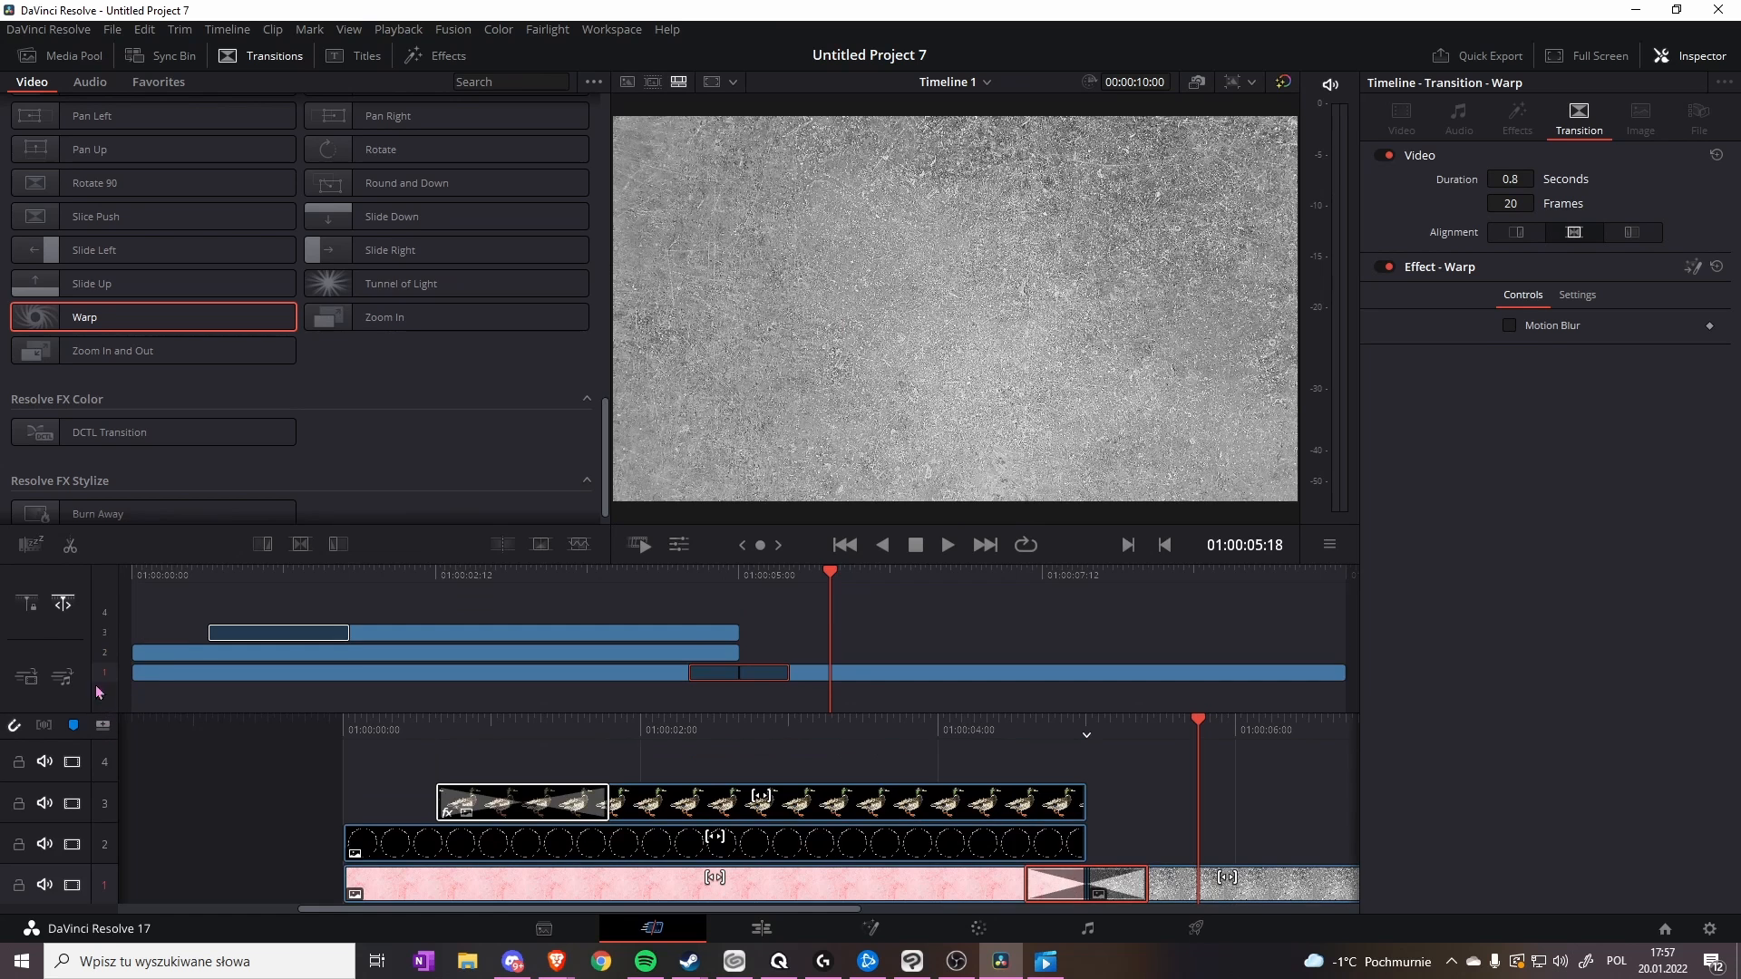
pyautogui.click(357, 58)
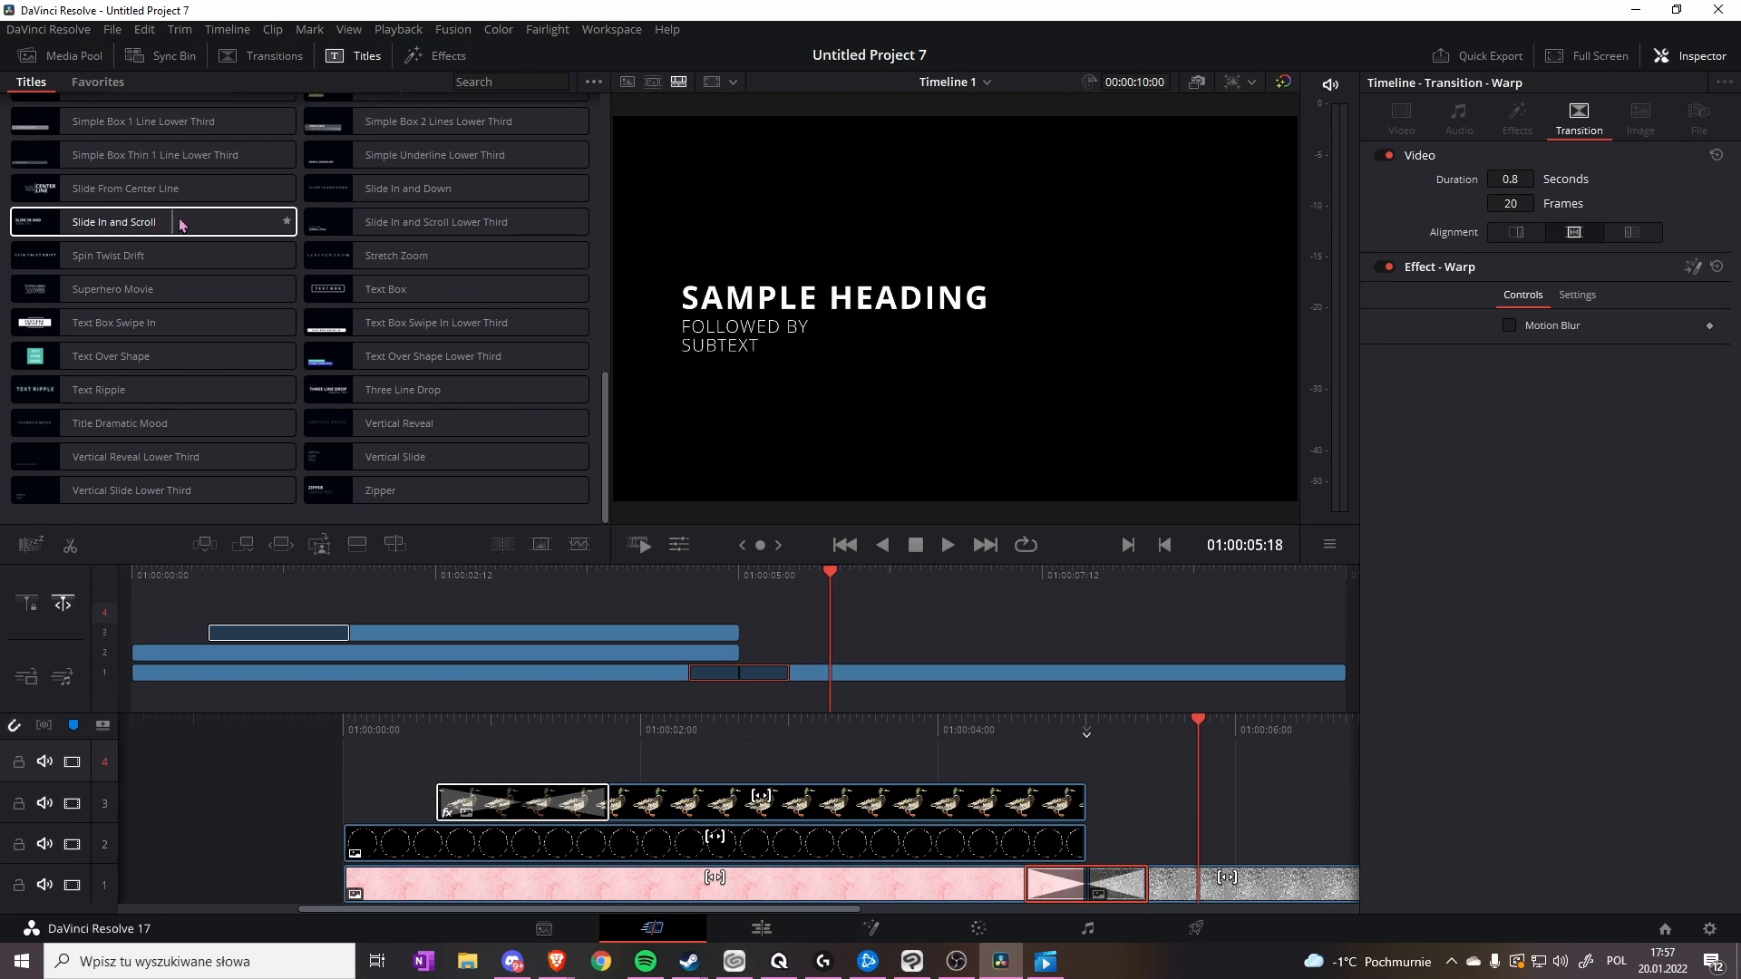
pyautogui.click(437, 60)
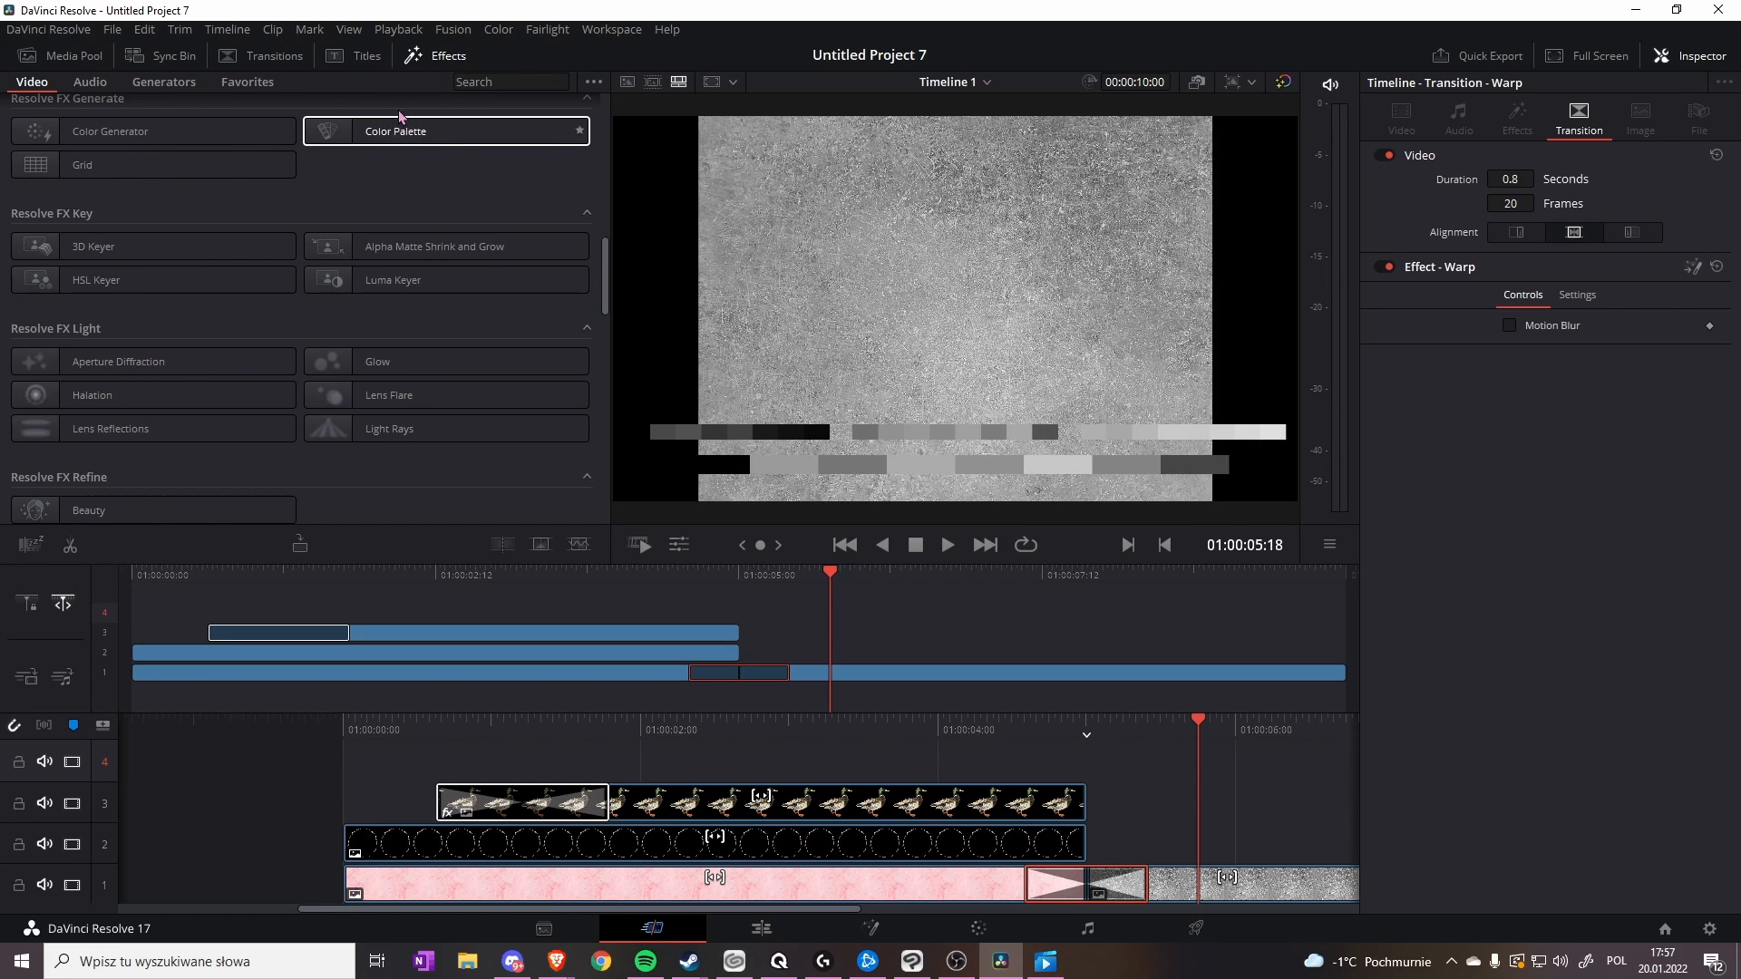
pyautogui.click(353, 56)
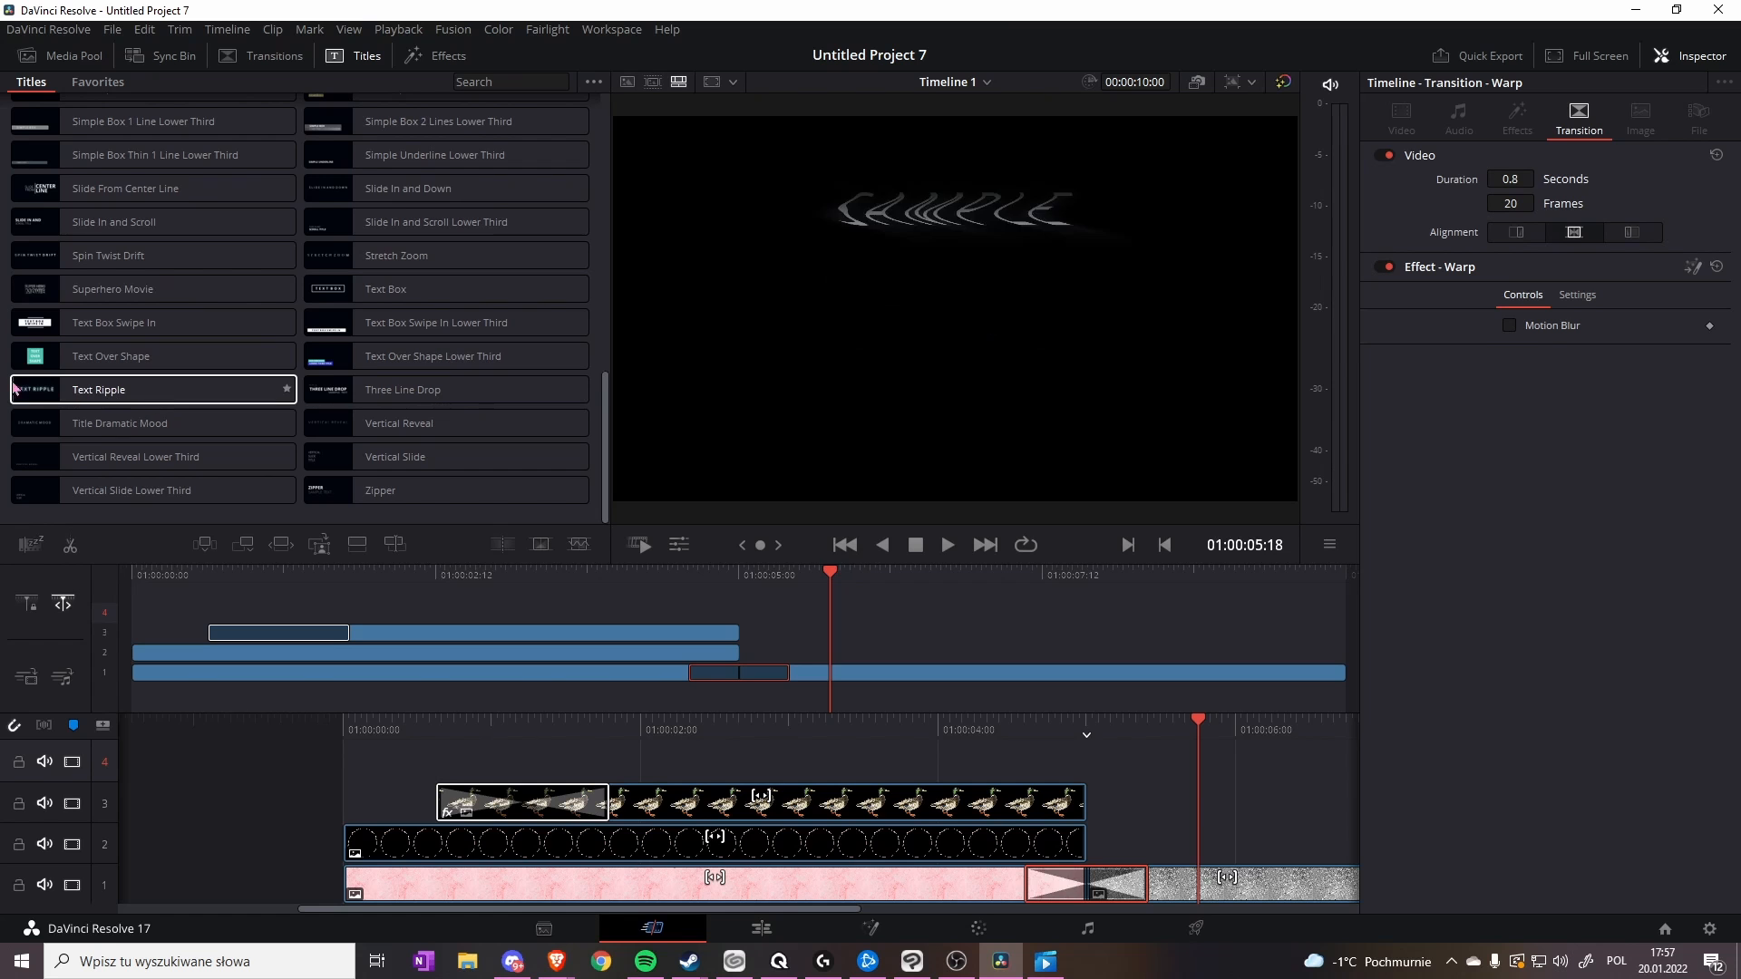
pyautogui.moveTo(113, 399); pyautogui.dragTo(743, 597)
pyautogui.click(766, 603)
# - Replace the Text Ripple title's sample text with a first name followed by "is great"
pyautogui.click(1470, 286)
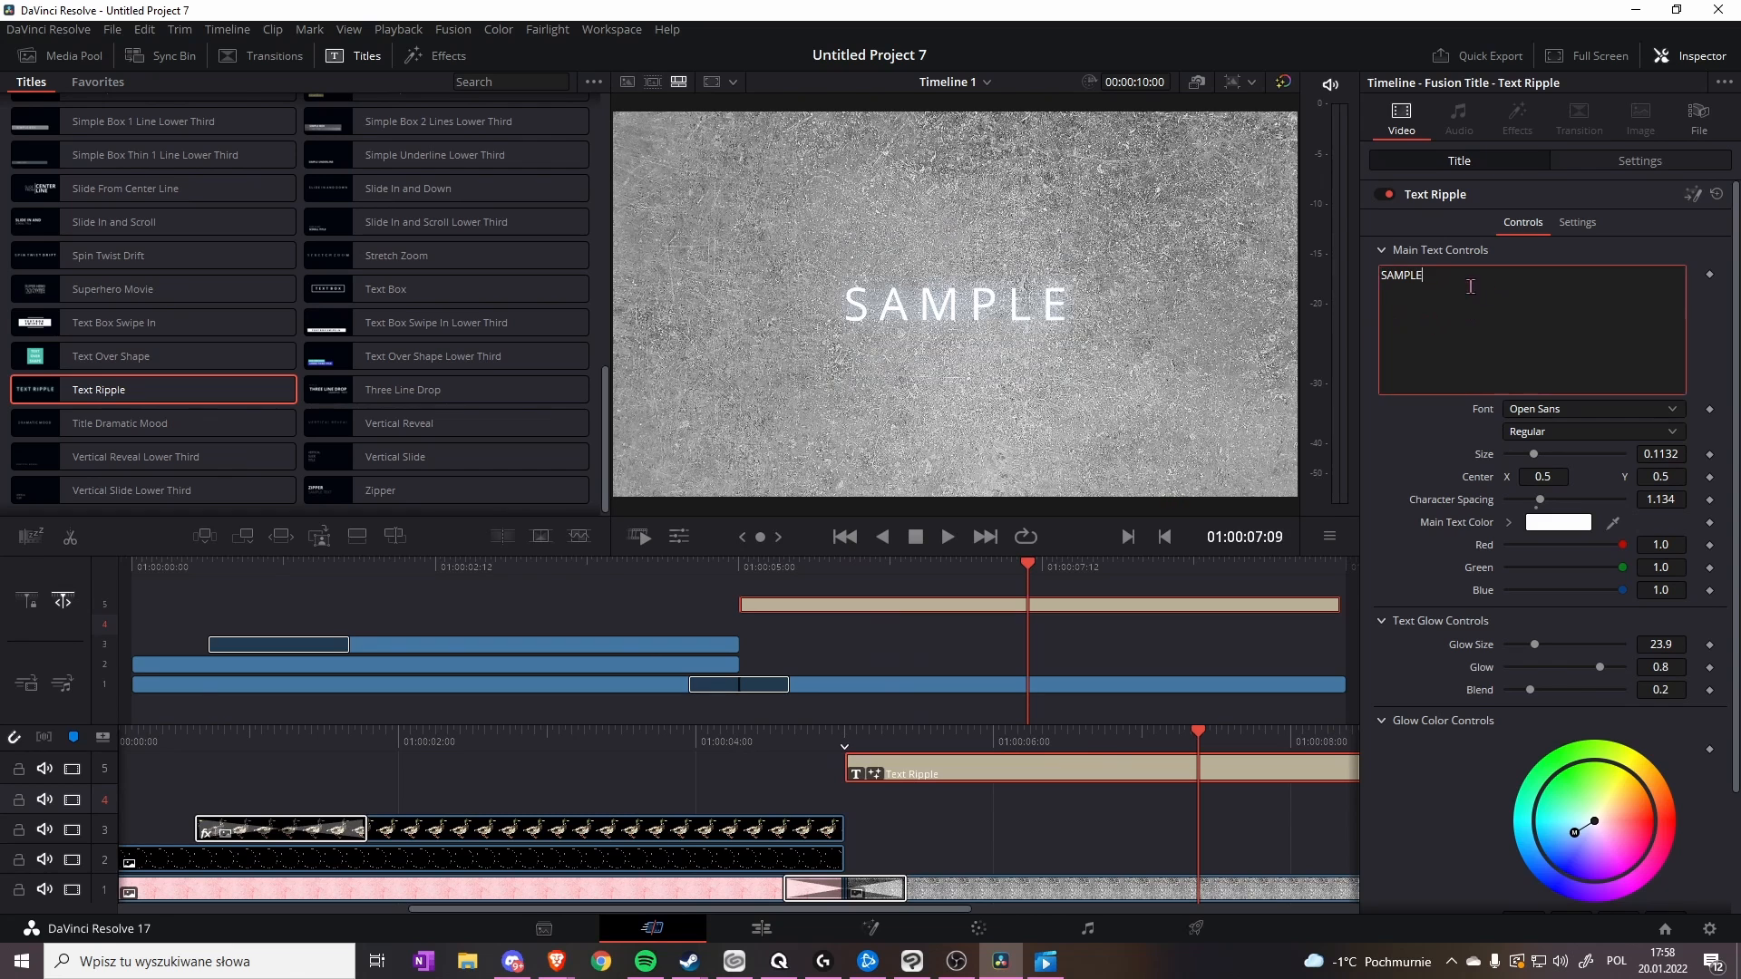
pyautogui.press('BackSpace')
pyautogui.press('BackSpace')
pyautogui.press('BackSpace')
pyautogui.press('BackSpace')
pyautogui.press('BackSpace')
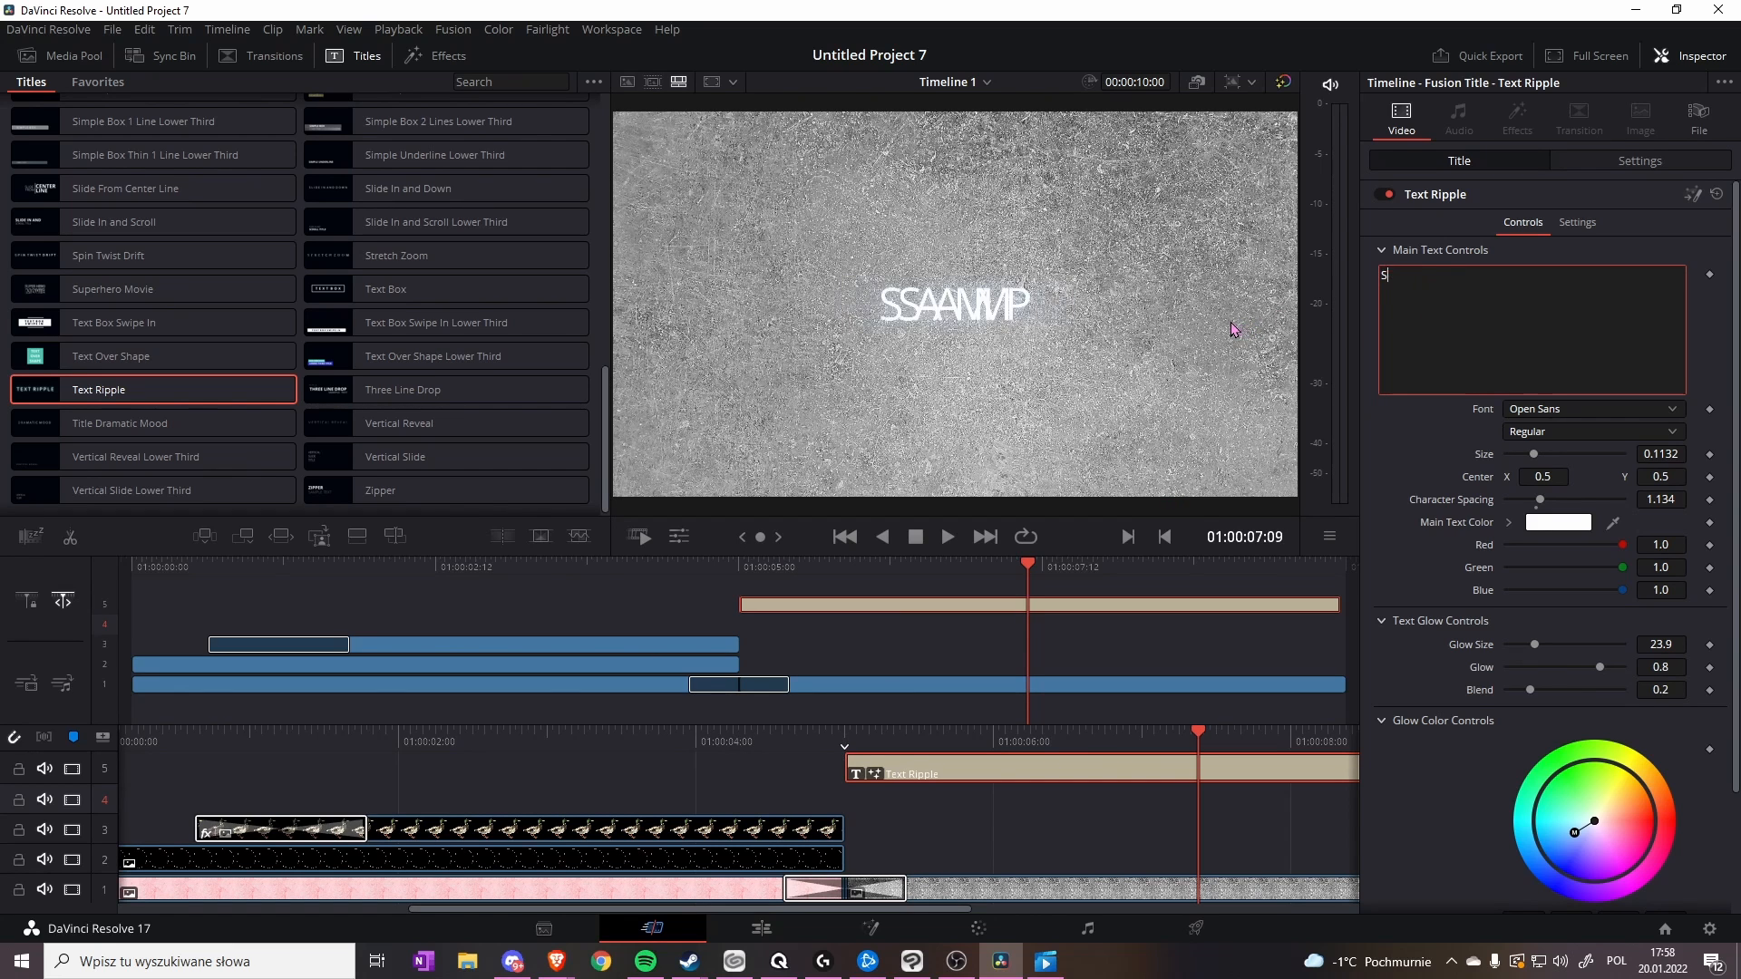
pyautogui.write('Czarli i')
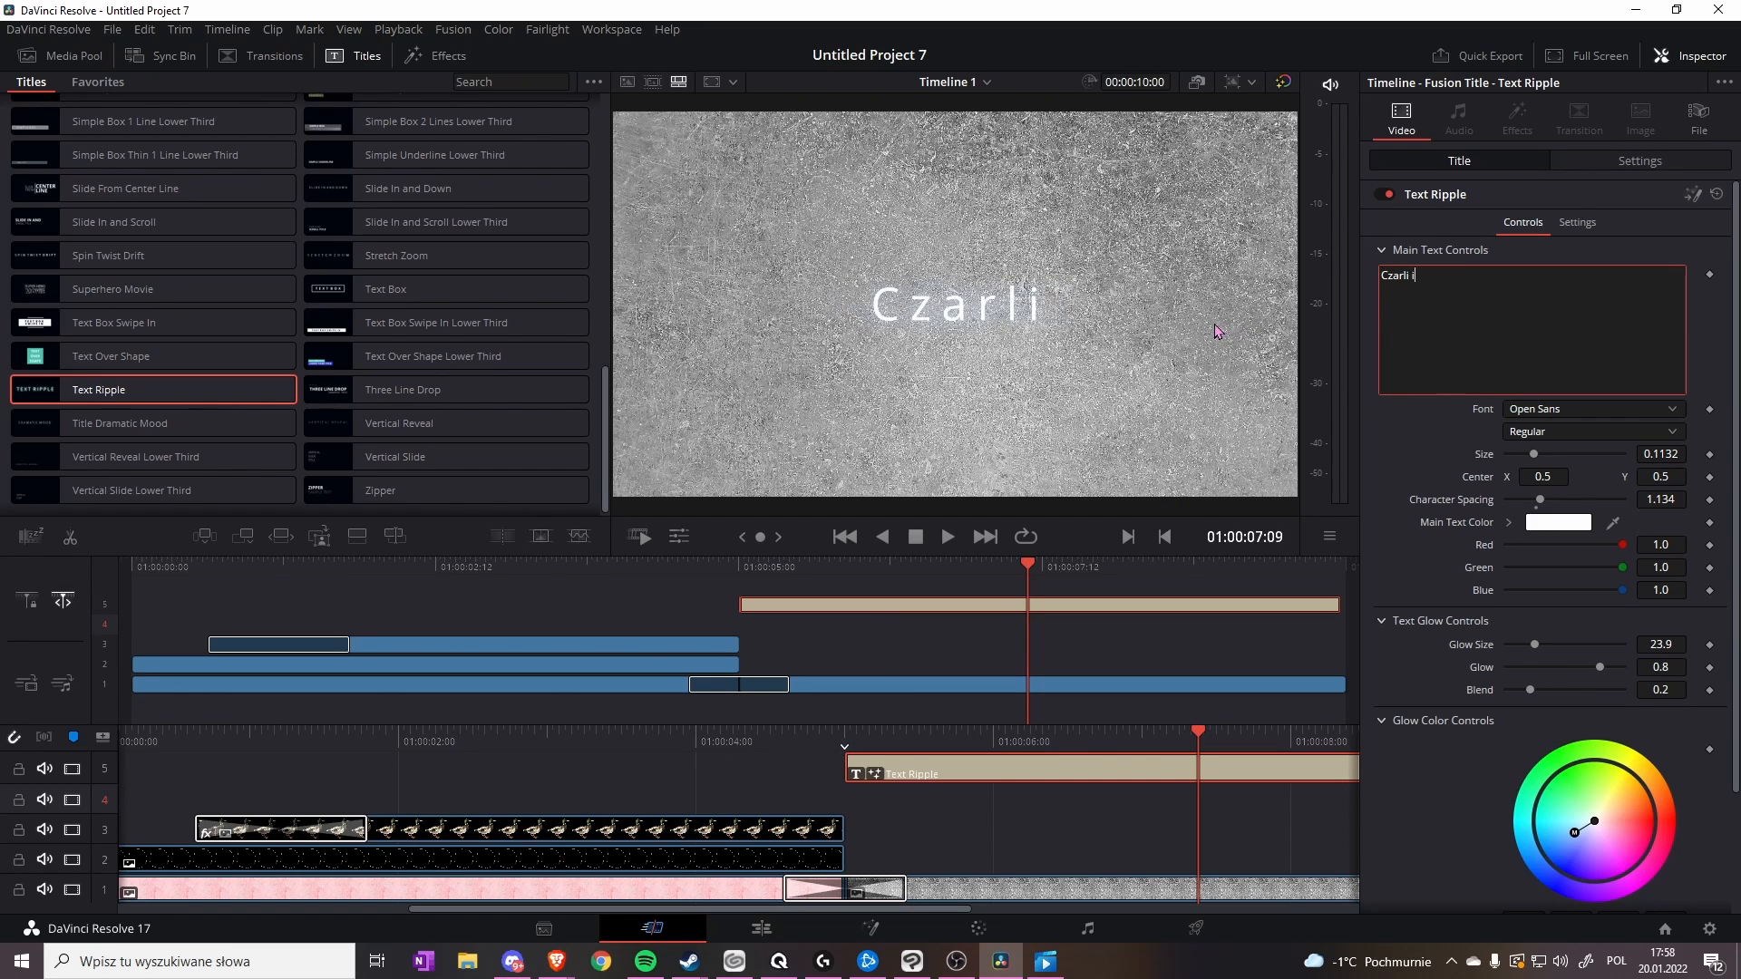
pyautogui.write('s great')
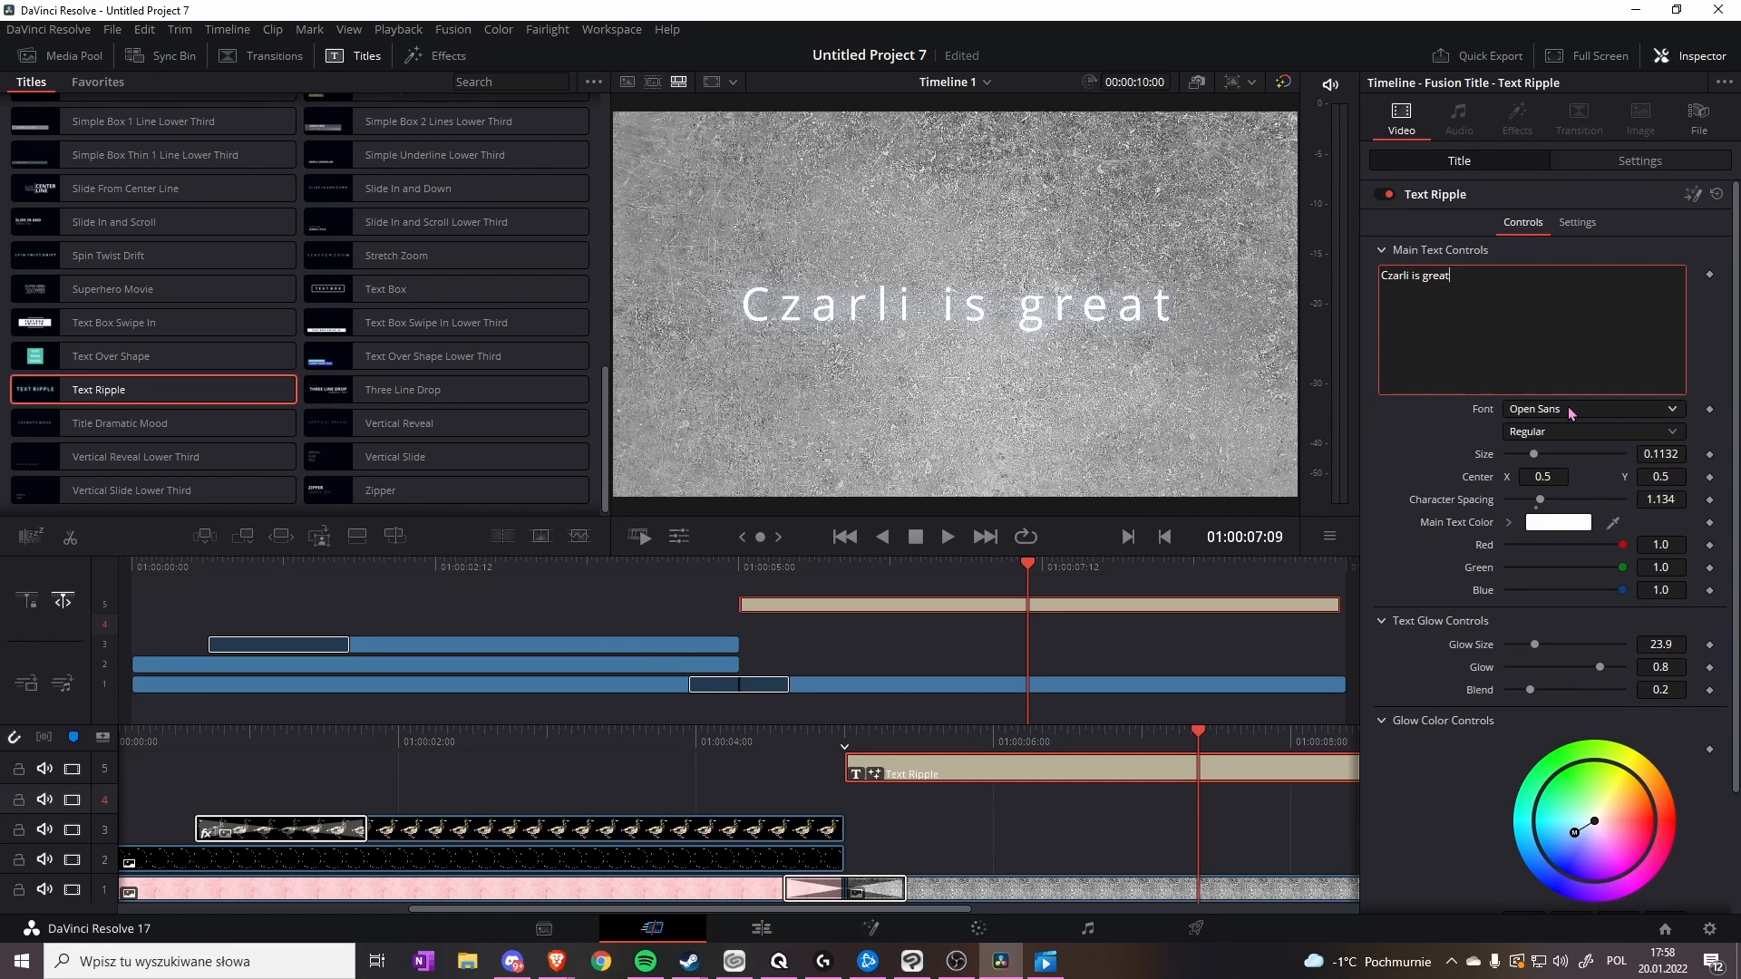
# - Change the title's font to Fenwick Woodtype and enlarge the title to zoom 1.330
pyautogui.click(1598, 410)
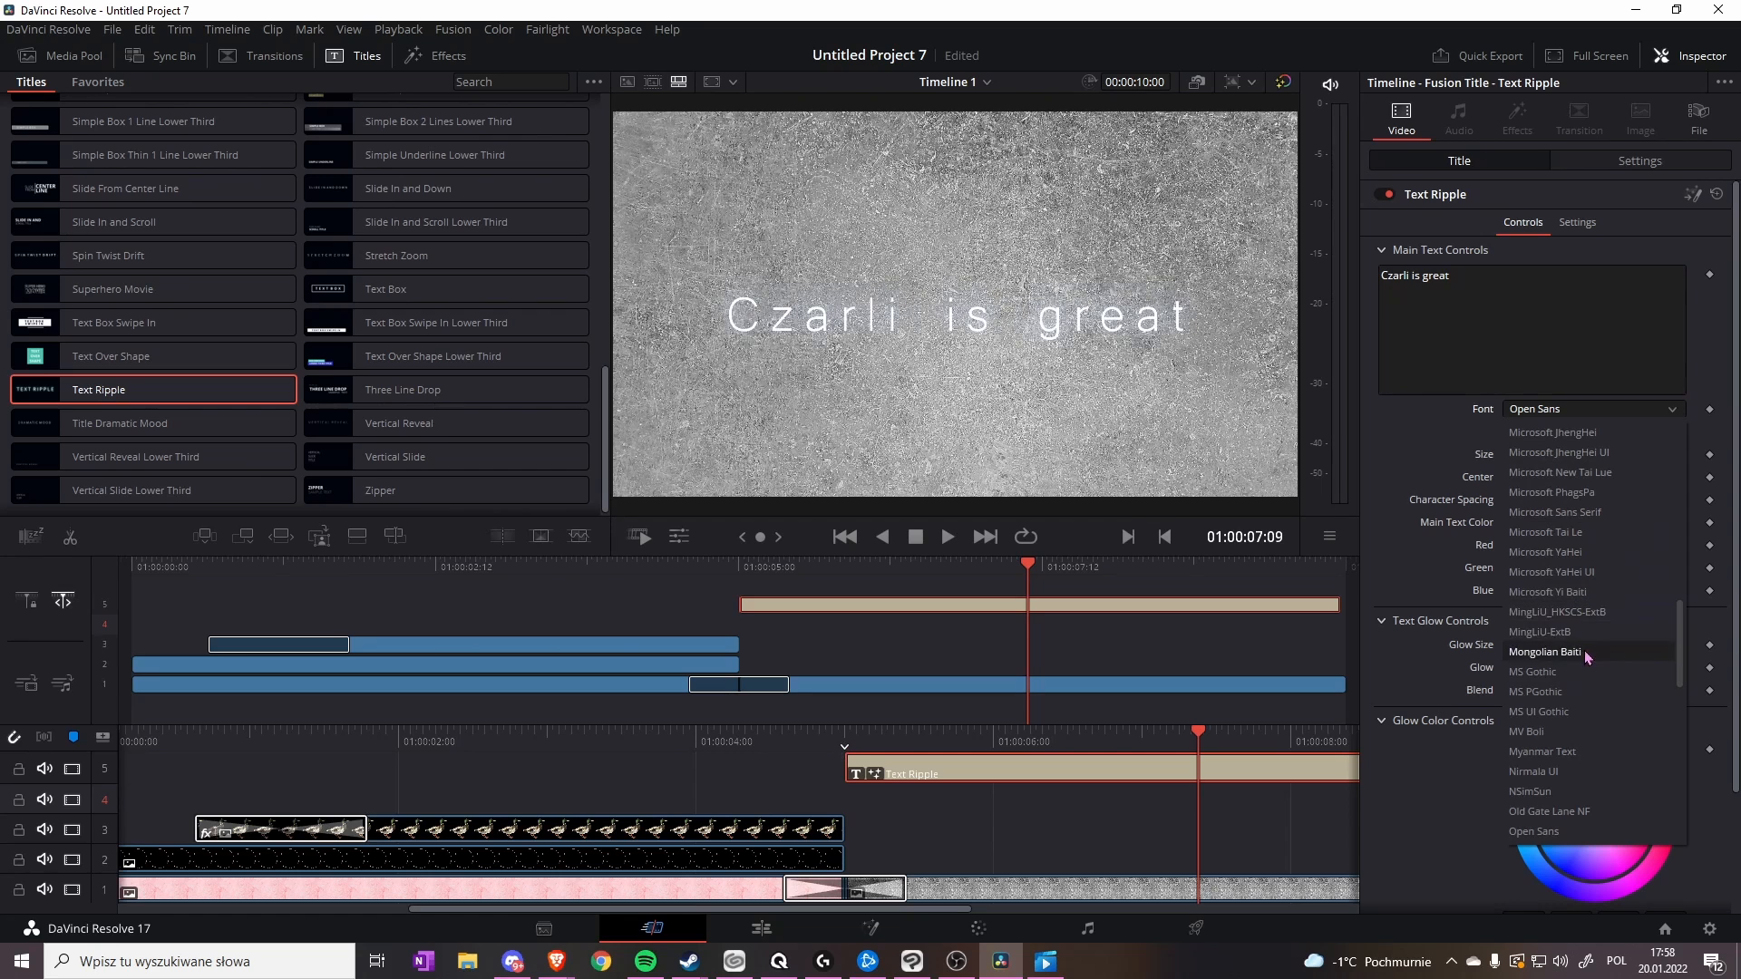
pyautogui.scroll(-10, 1583, 669)
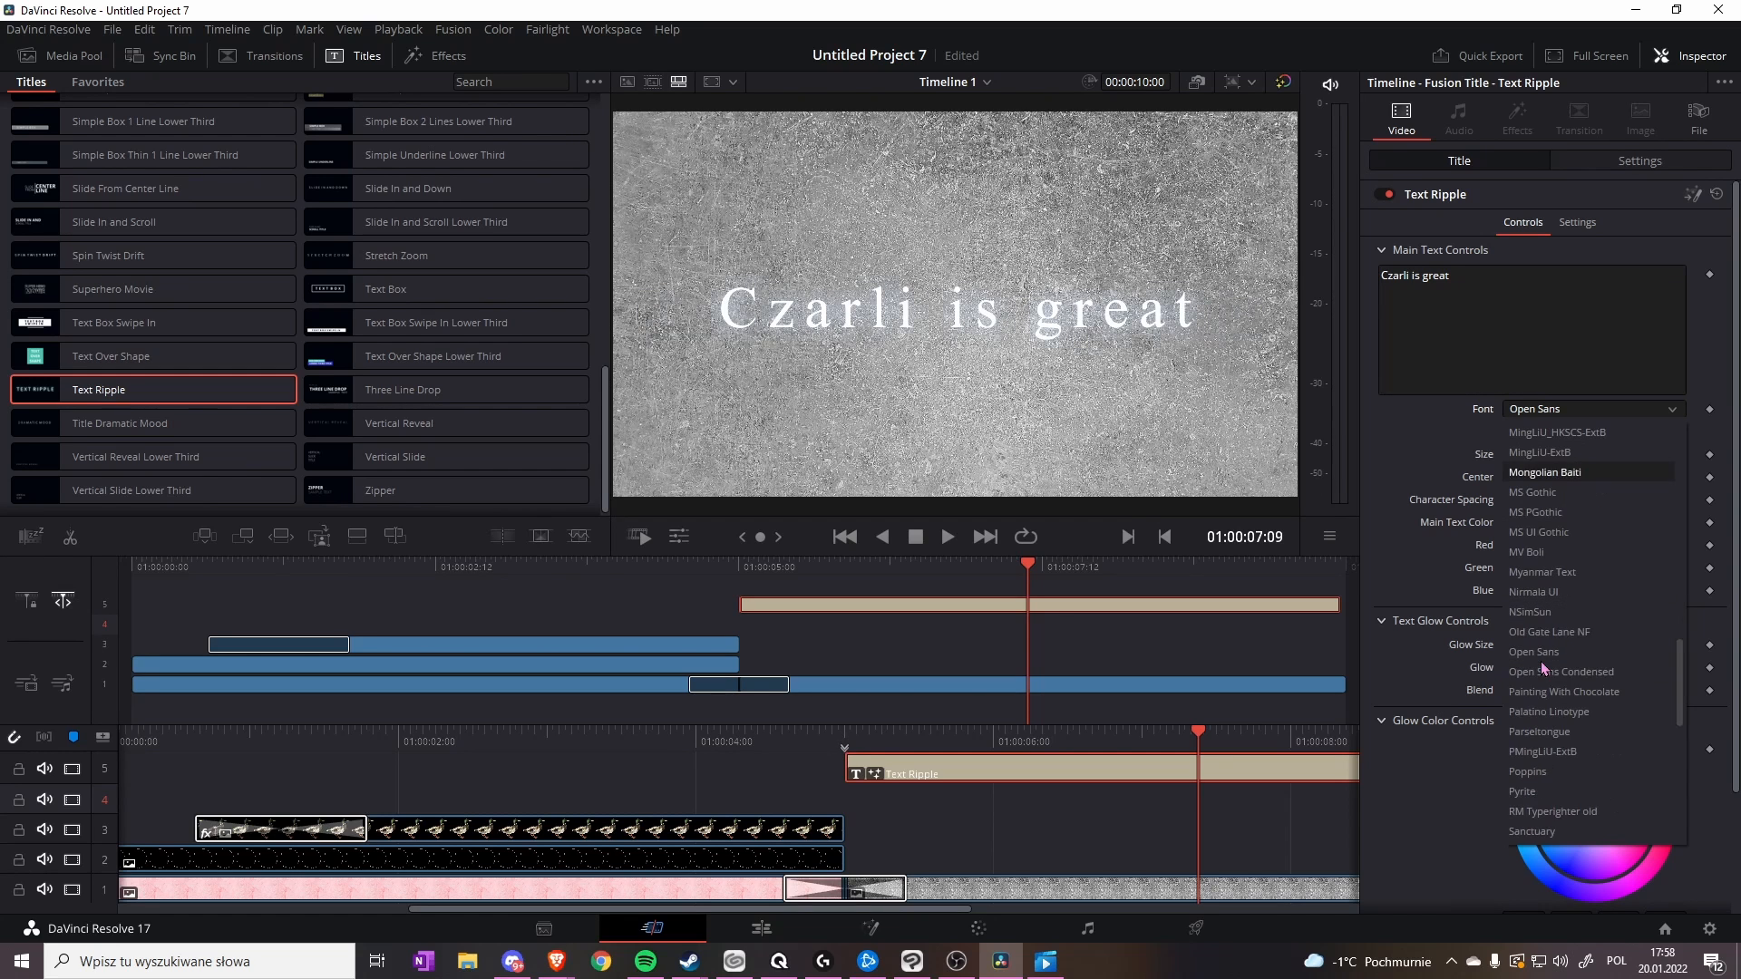
pyautogui.click(1546, 669)
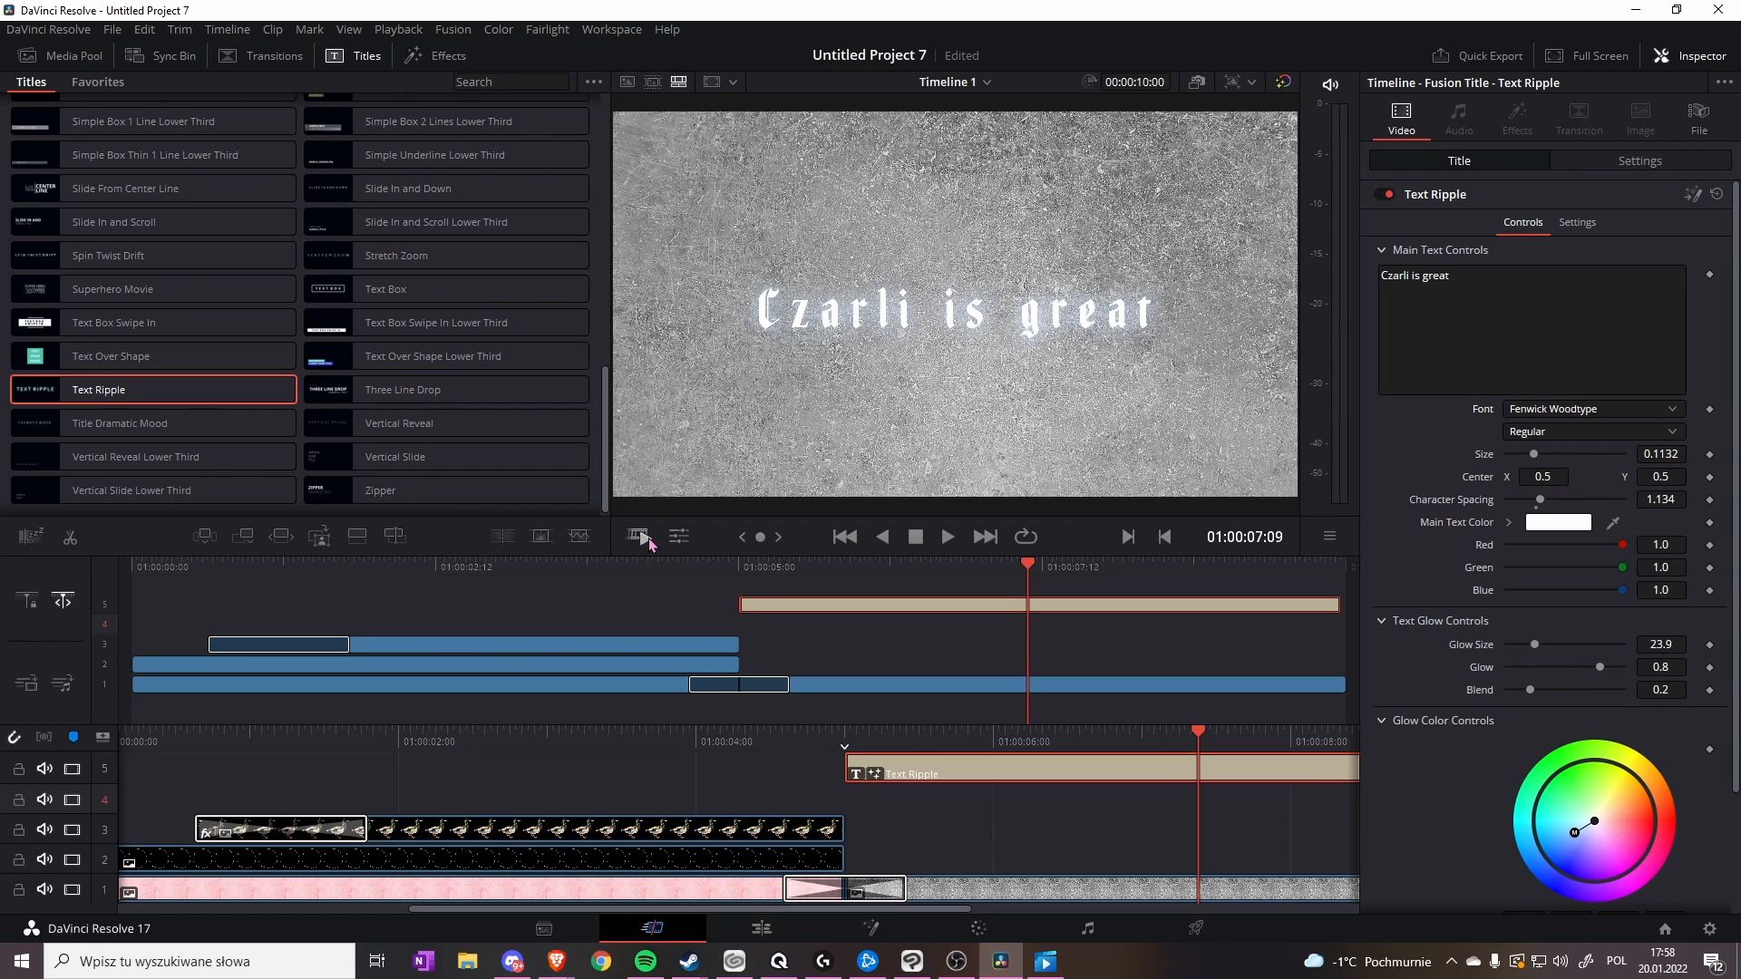
pyautogui.click(679, 537)
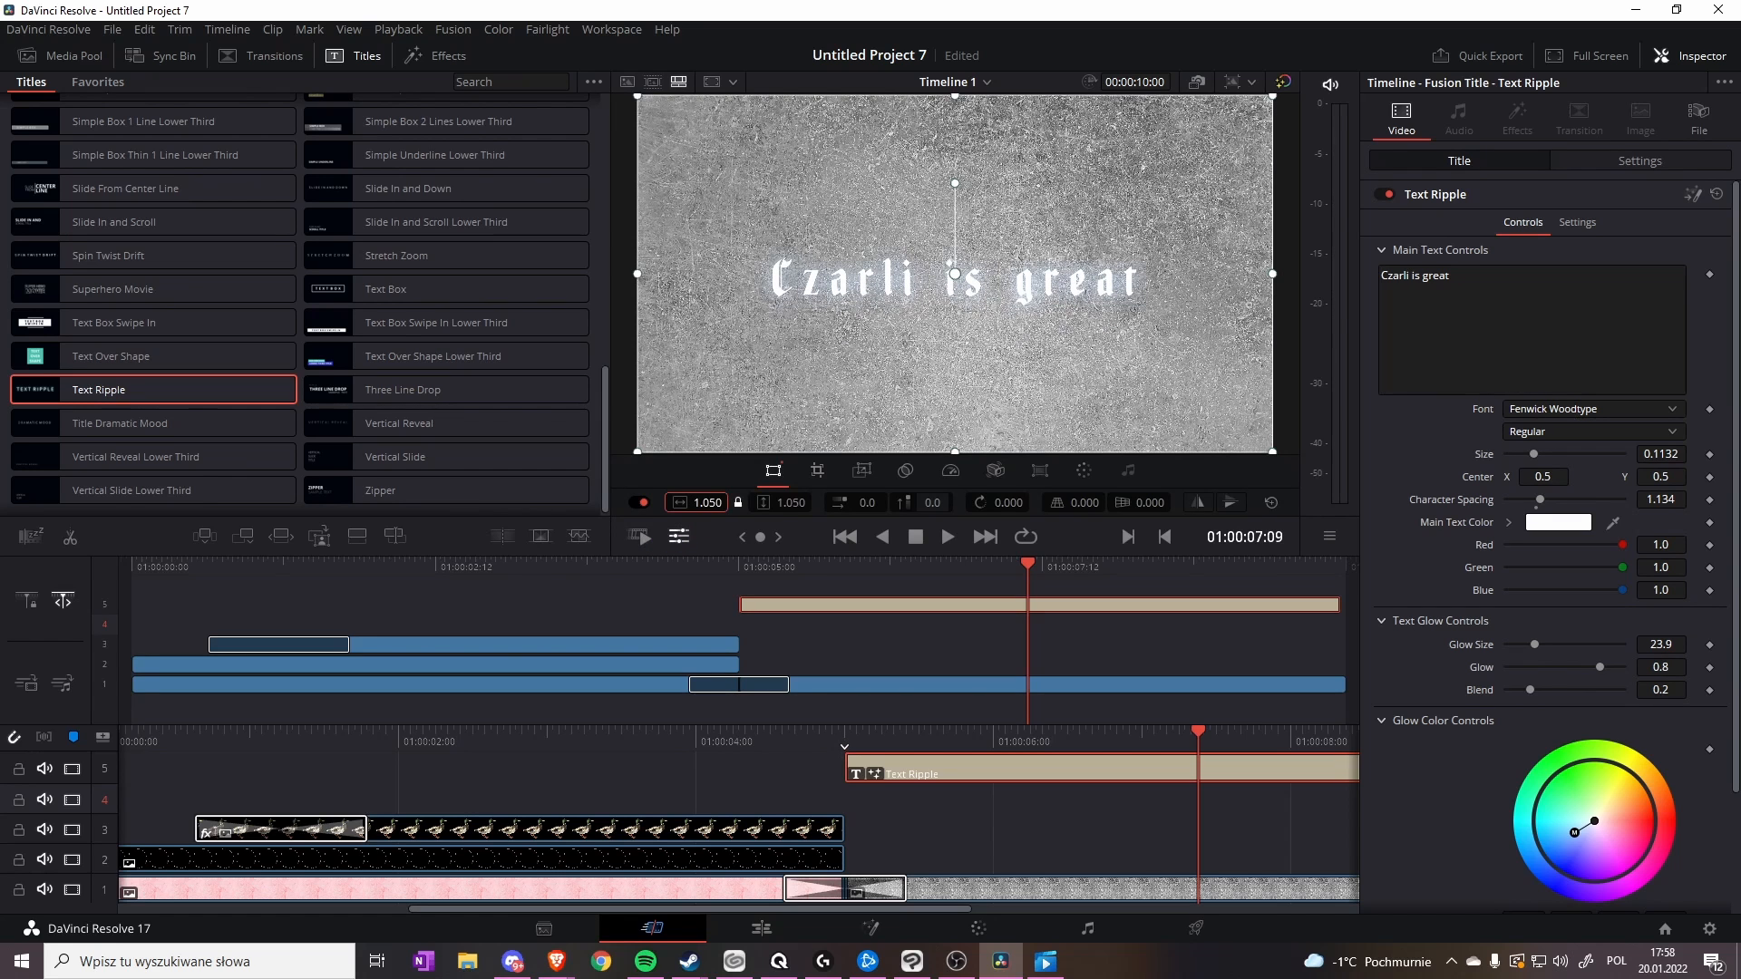
pyautogui.moveTo(707, 502)
pyautogui.mouseDown()
pyautogui.moveTo(732, 503)
pyautogui.moveTo(704, 502)
pyautogui.mouseUp()
# - Play the title scene from the end of the duck clip, and return the playhead to 01:00:08:02
pyautogui.click(735, 567)
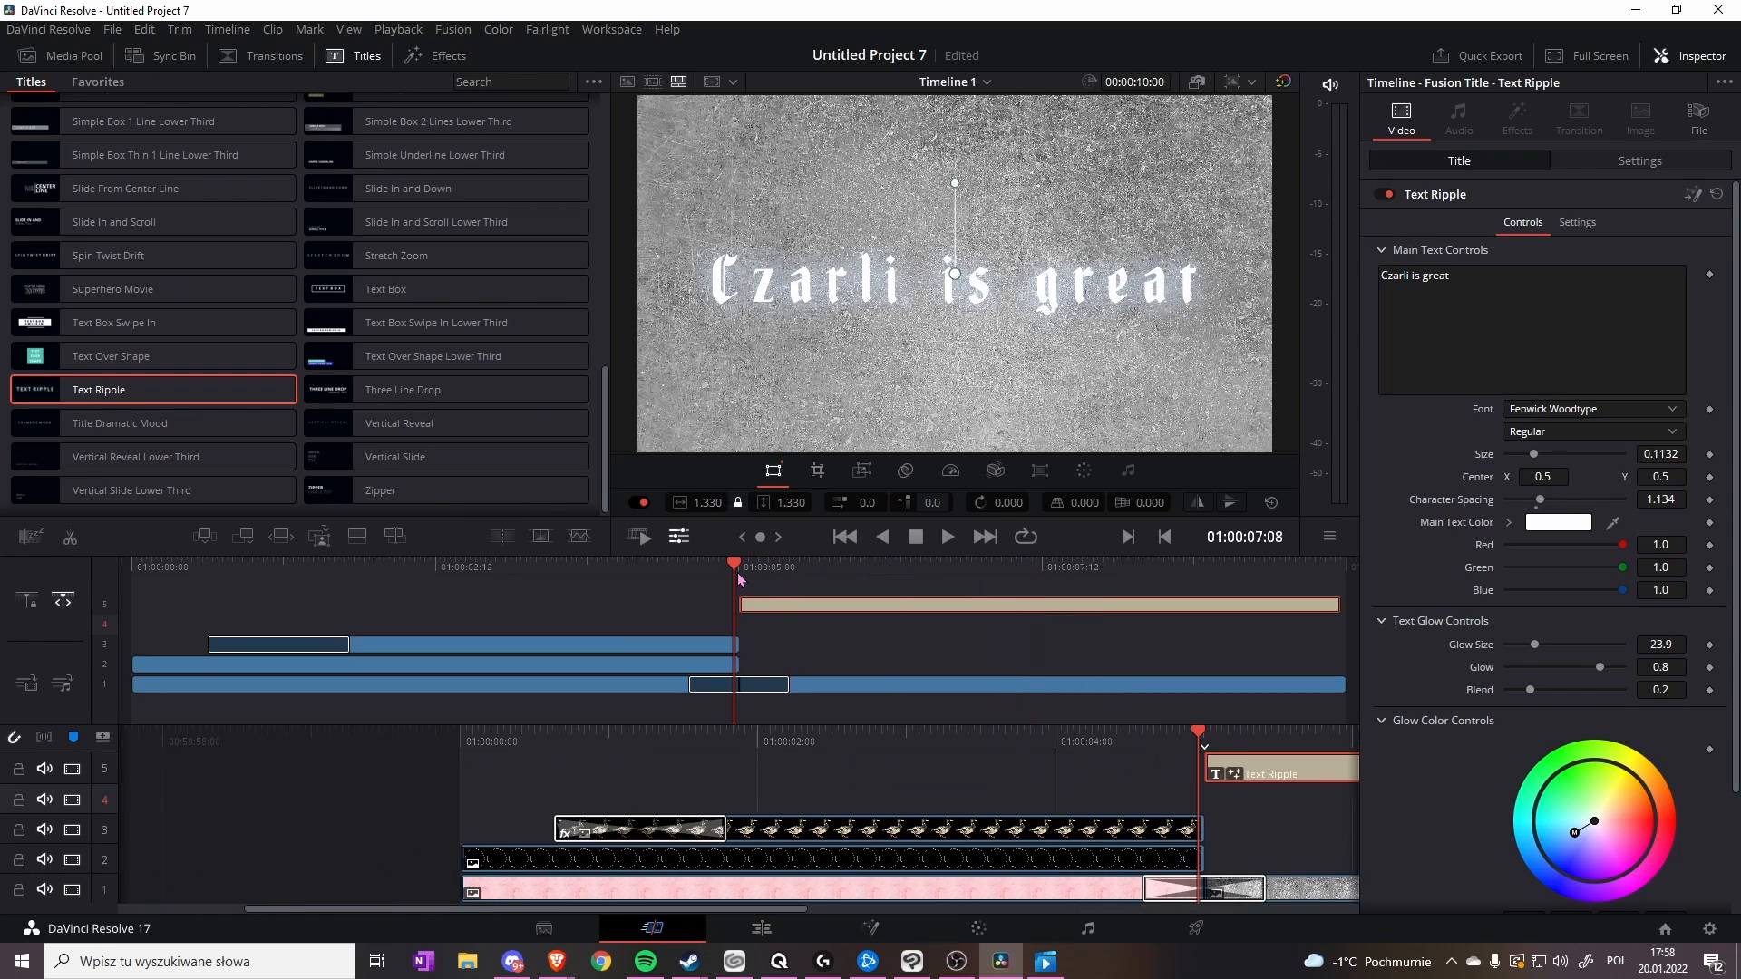
pyautogui.click(947, 538)
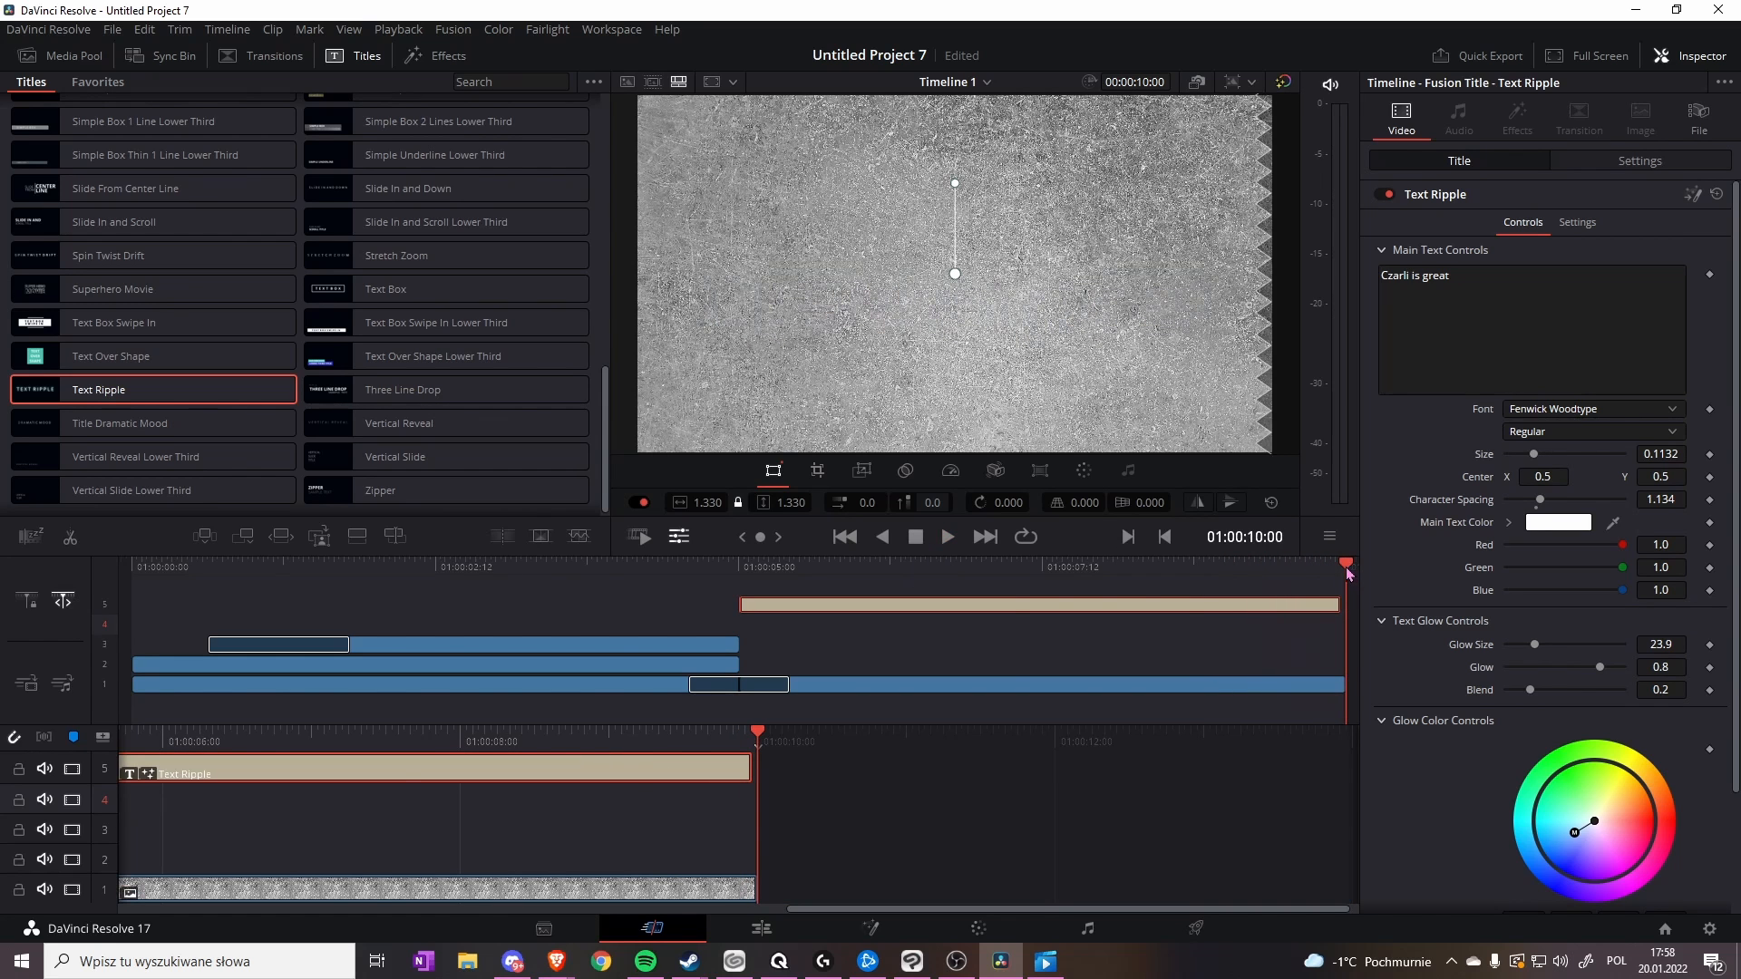
pyautogui.moveTo(1351, 571); pyautogui.dragTo(1118, 580)
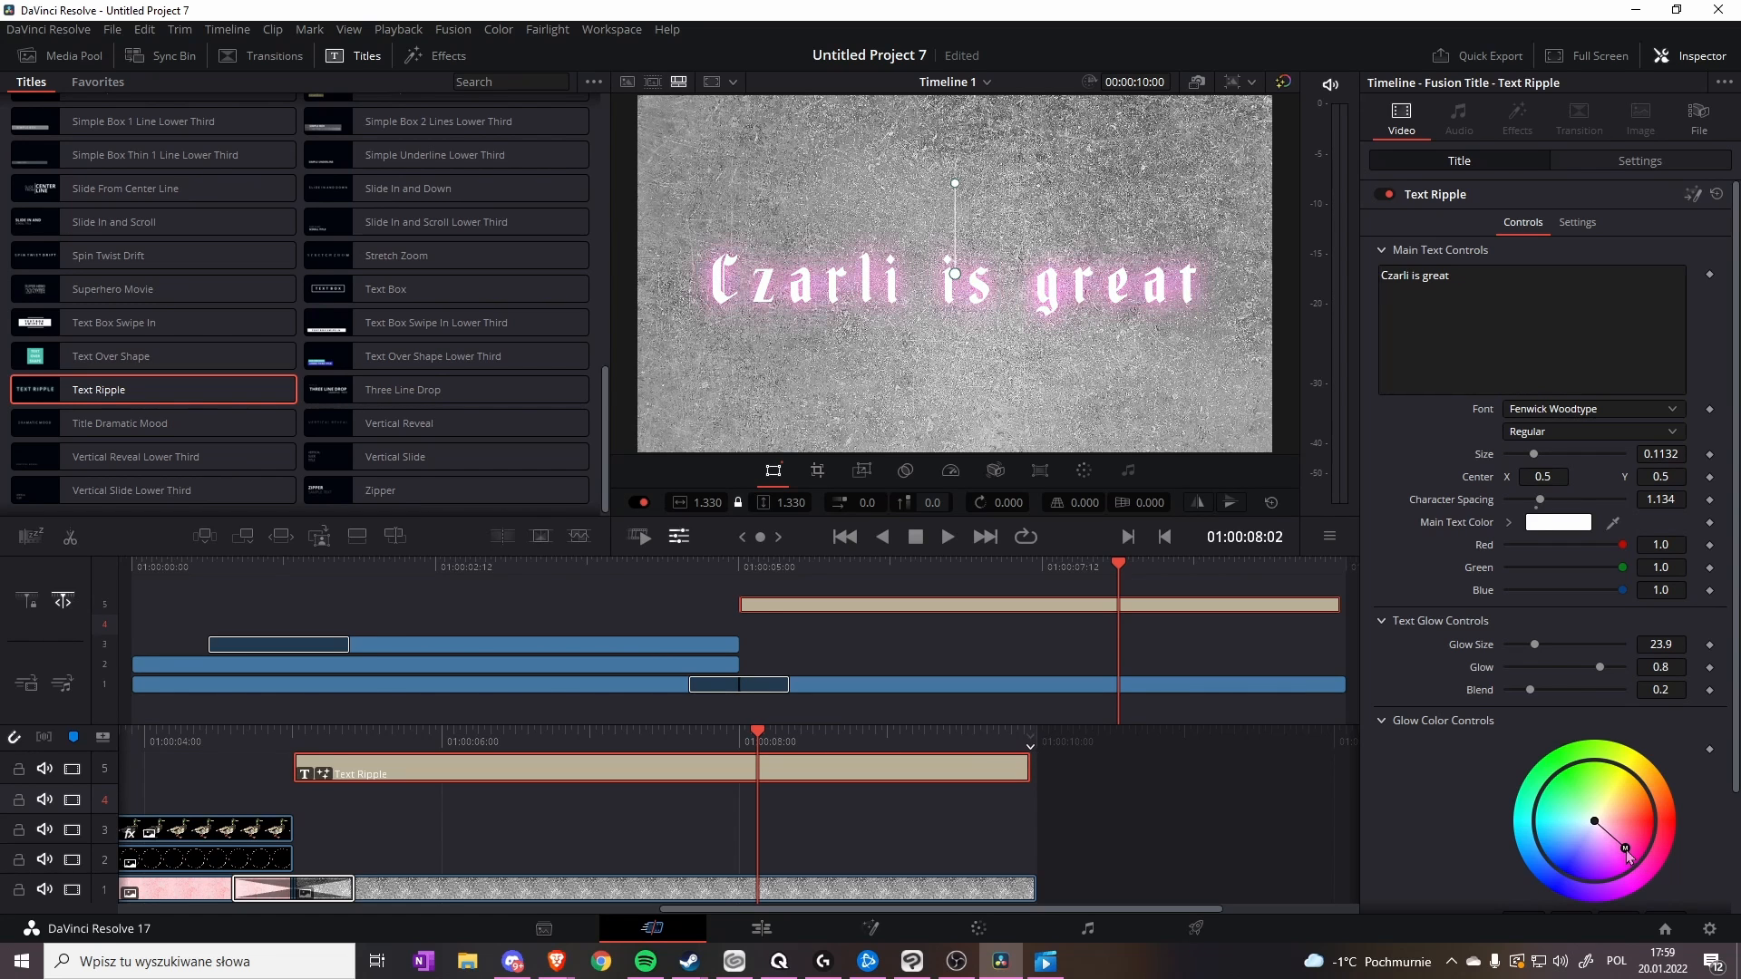
# - Add a video track and place the snake image above the title, running from 01:00:07:11 to the title's end
pyautogui.moveTo(1129, 569); pyautogui.dragTo(128, 627)
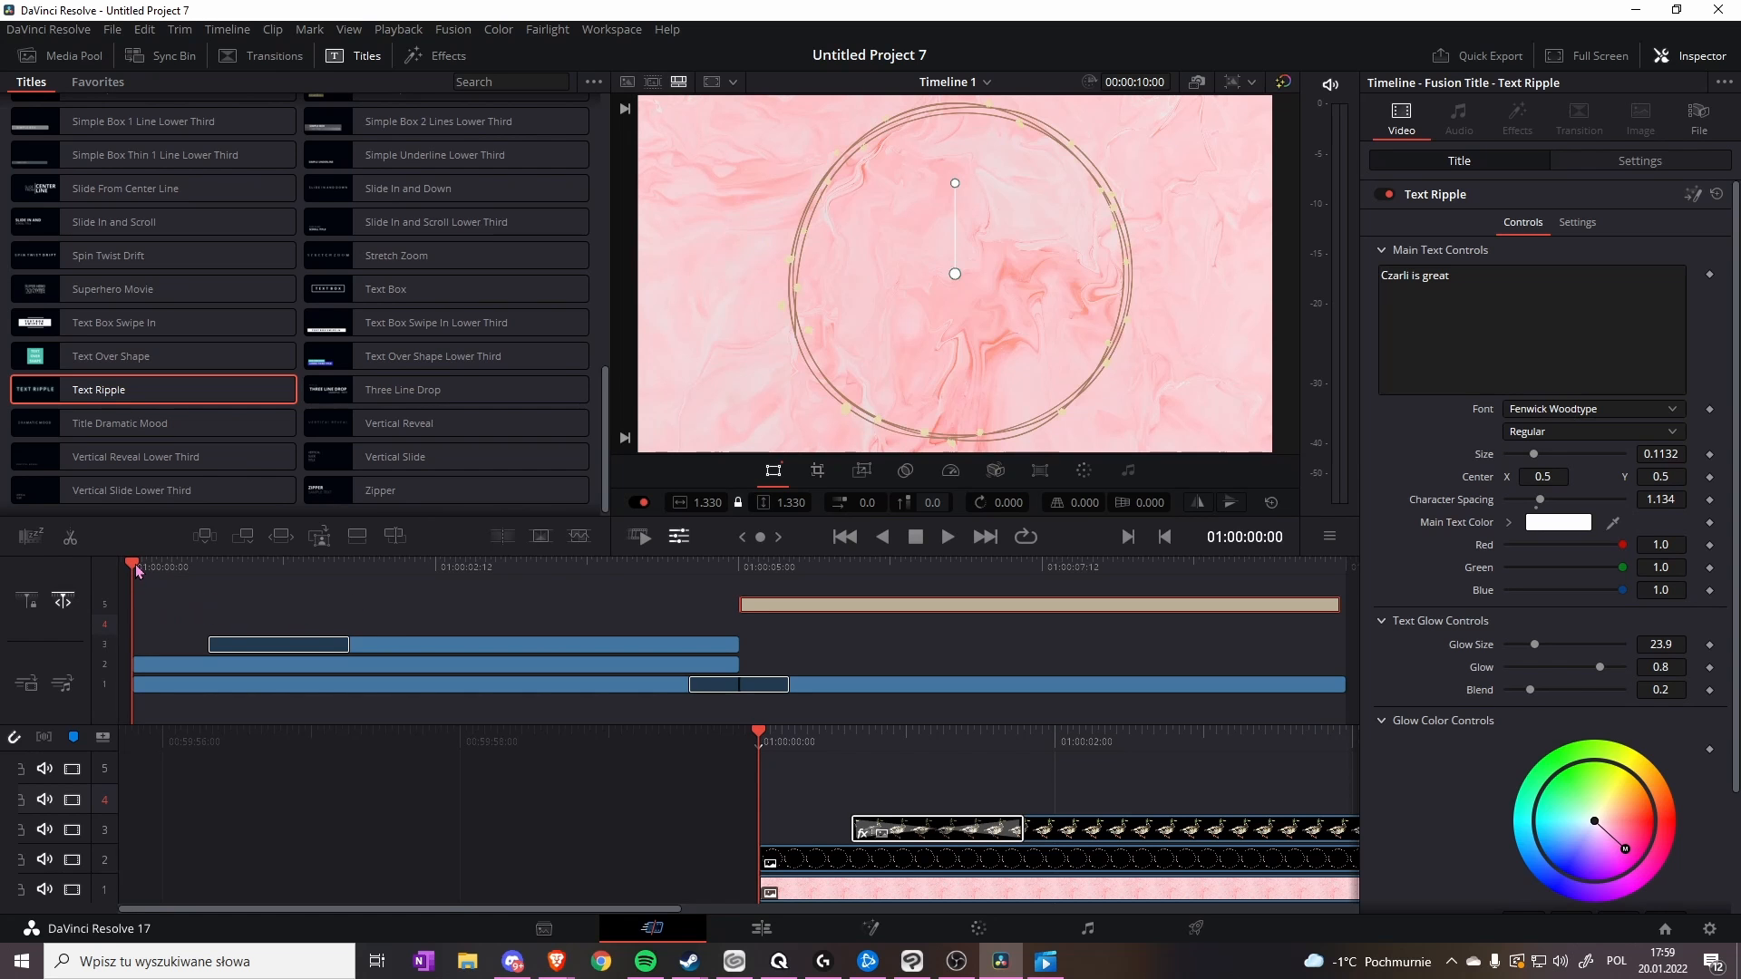
pyautogui.moveTo(138, 569)
pyautogui.mouseDown()
pyautogui.moveTo(903, 628)
pyautogui.moveTo(759, 635)
pyautogui.mouseUp()
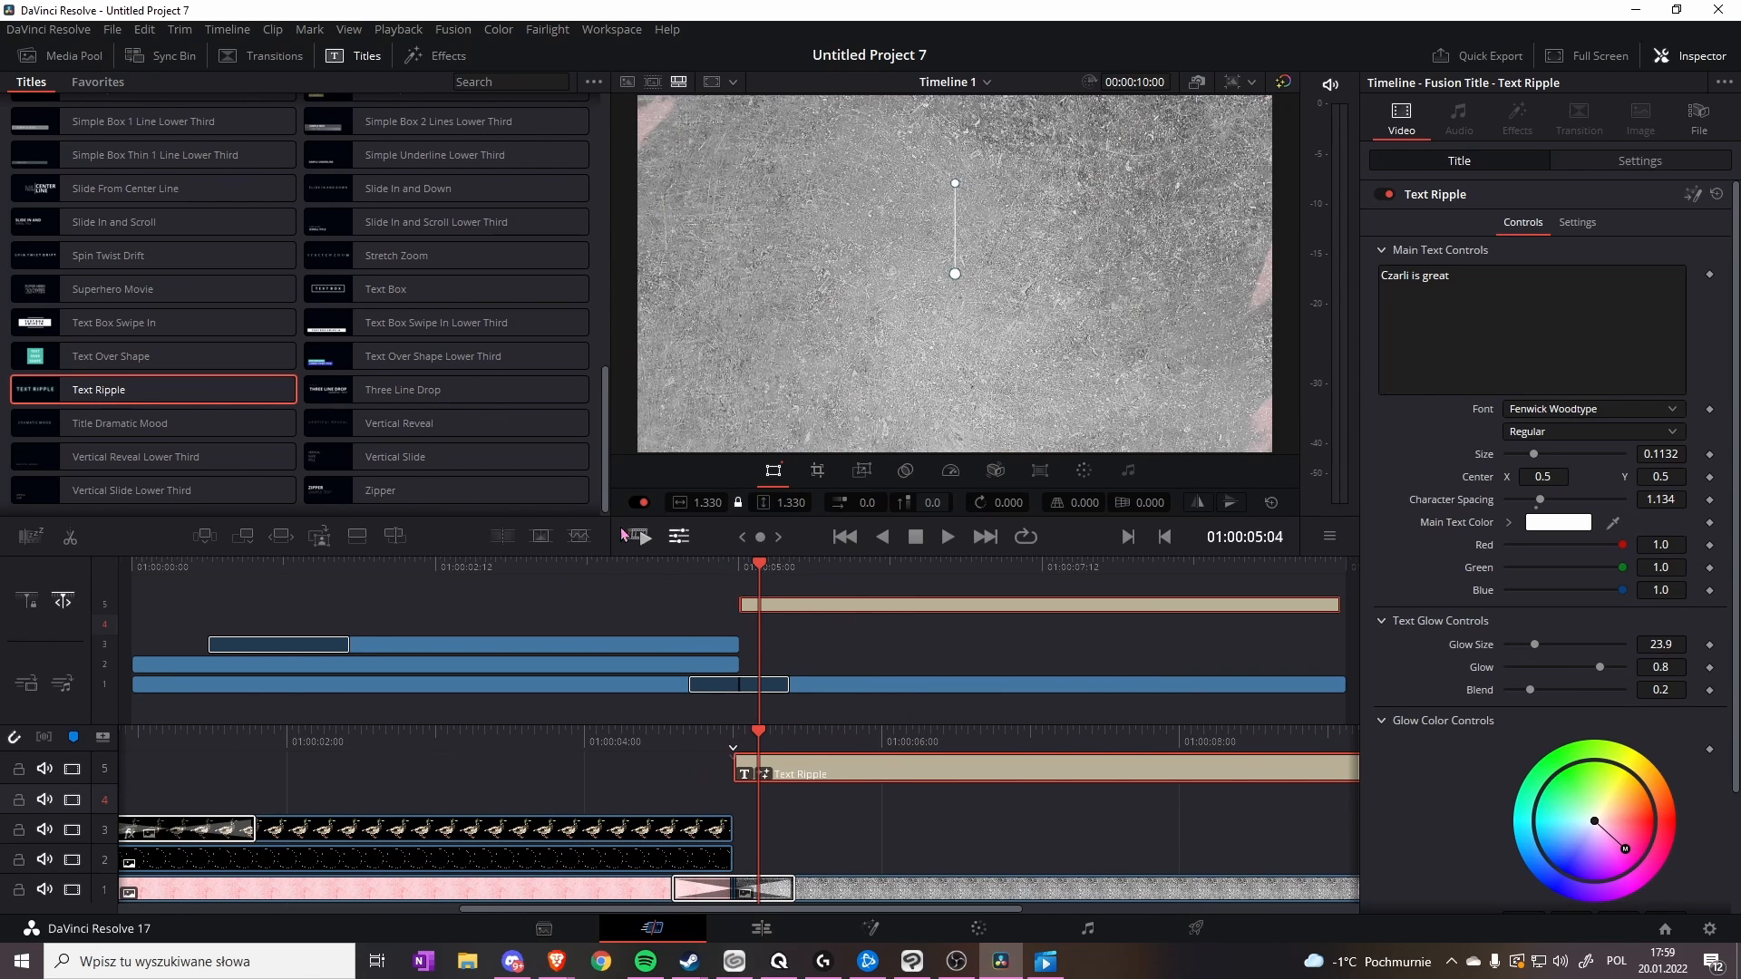
pyautogui.click(91, 62)
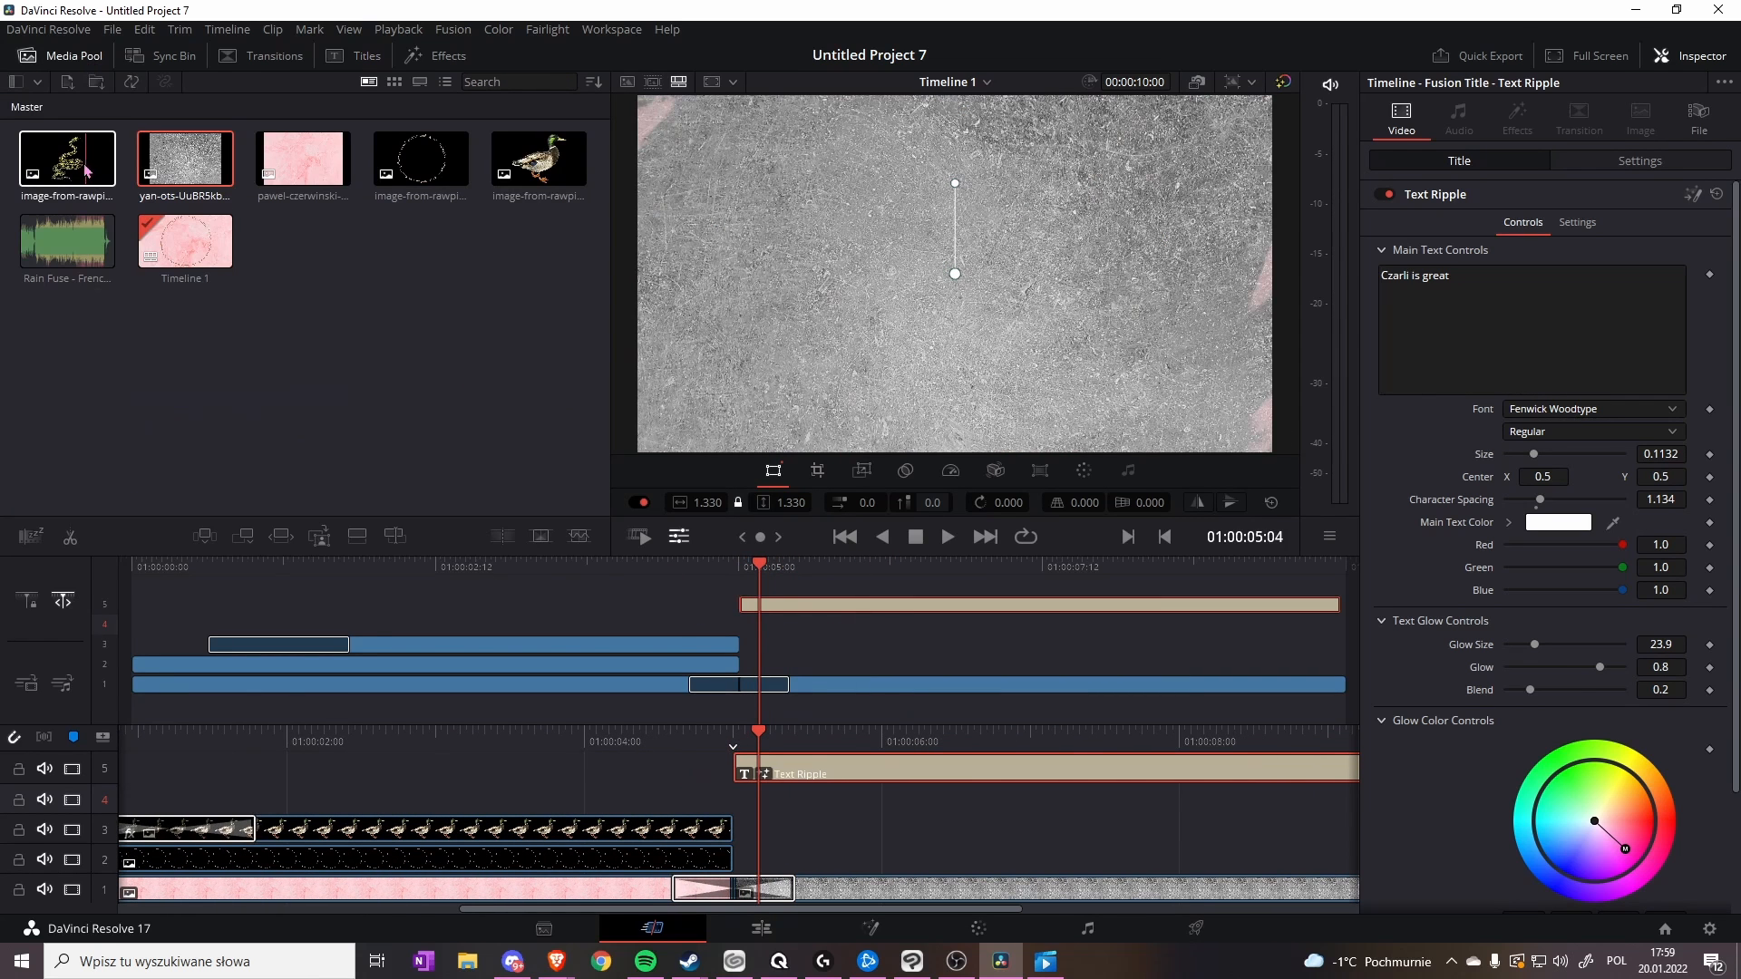
pyautogui.click(103, 739)
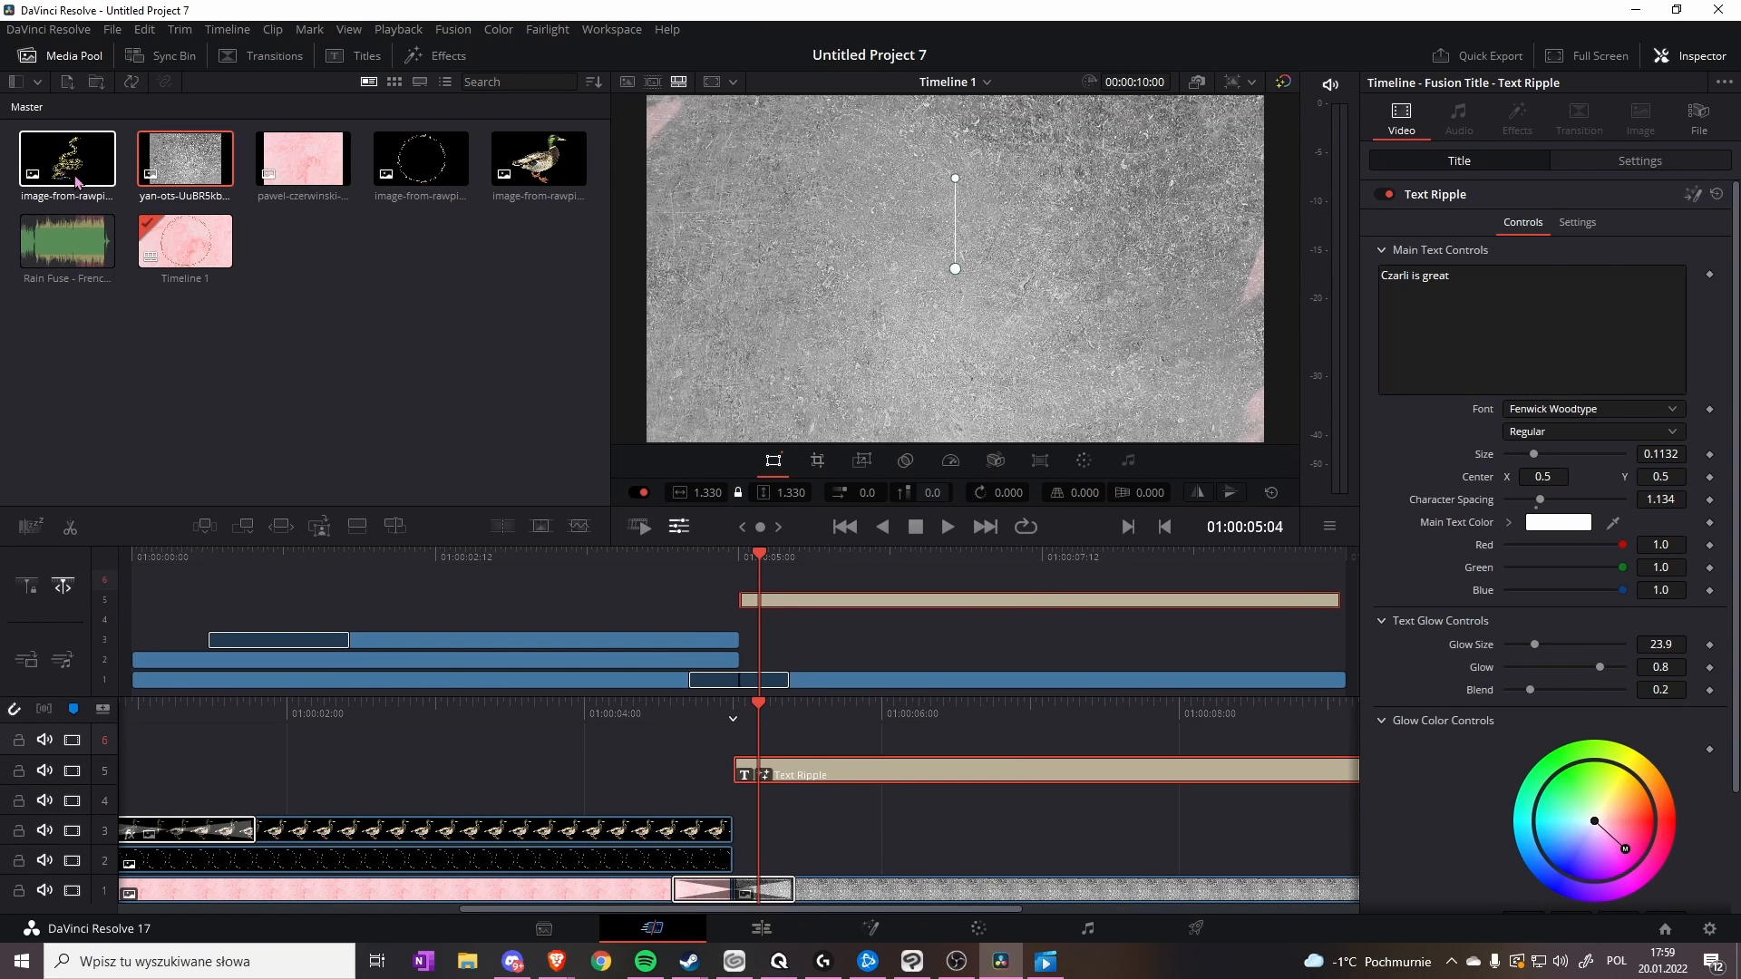
pyautogui.moveTo(68, 161); pyautogui.dragTo(1040, 582)
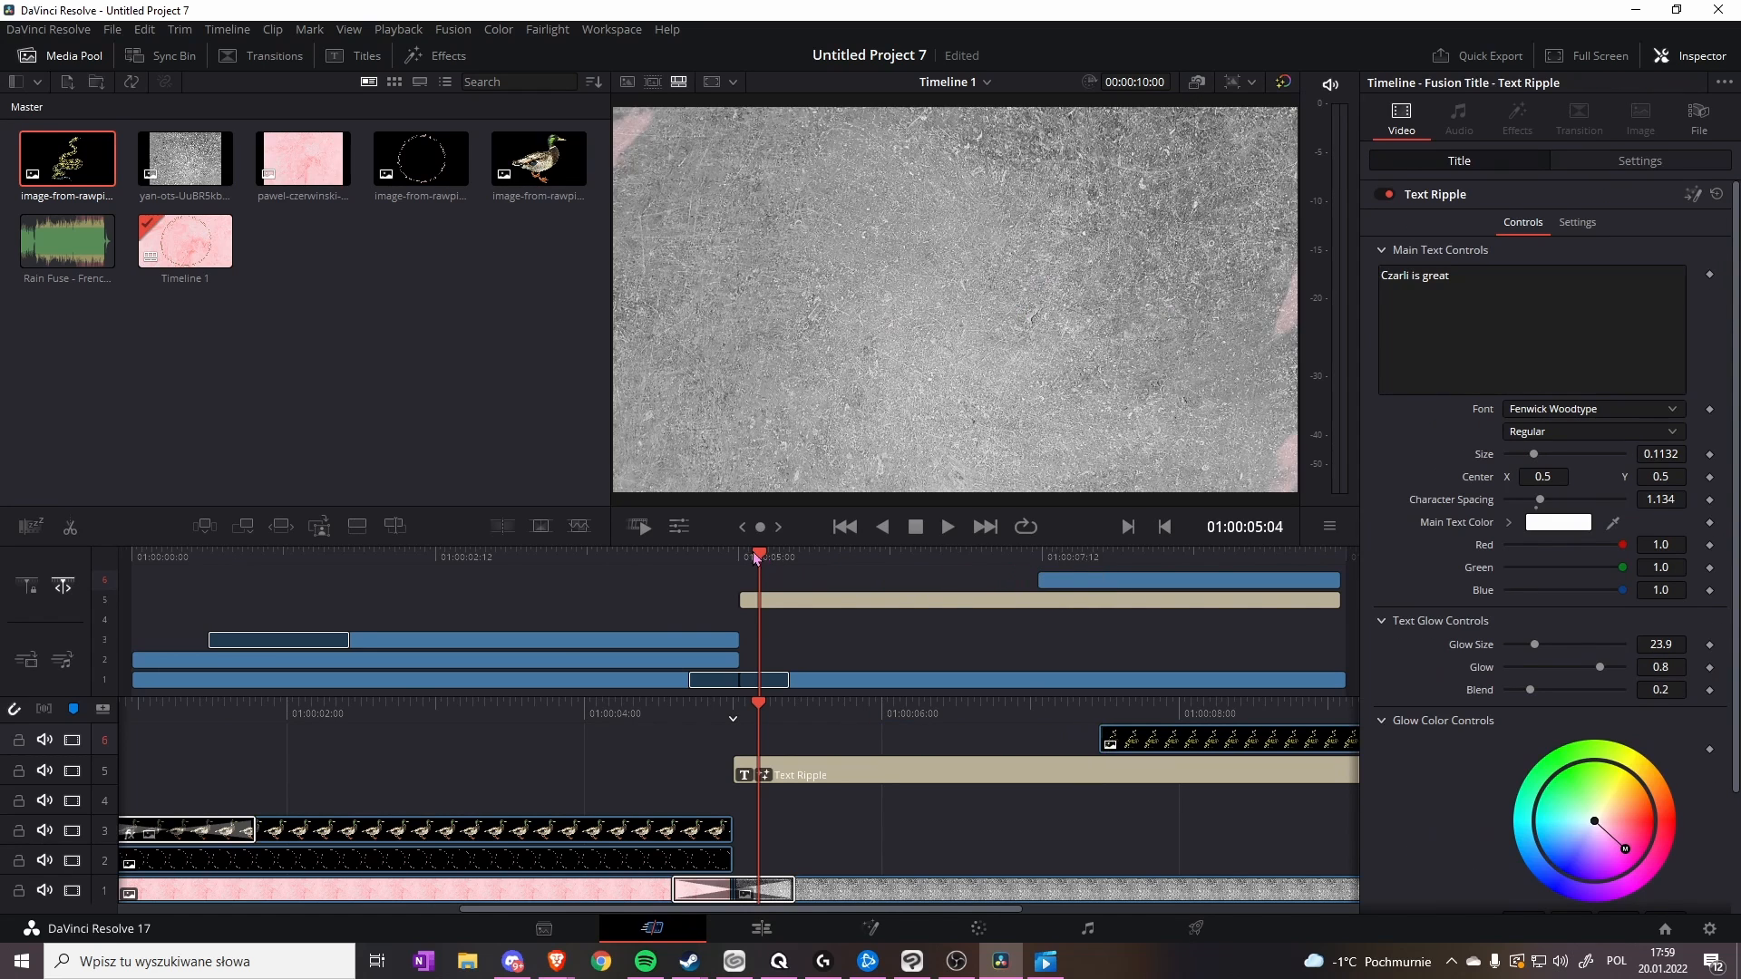
# - Scale the snake image down to zoom 0.190 at the start of its clip
pyautogui.click(1043, 581)
pyautogui.press('Left')
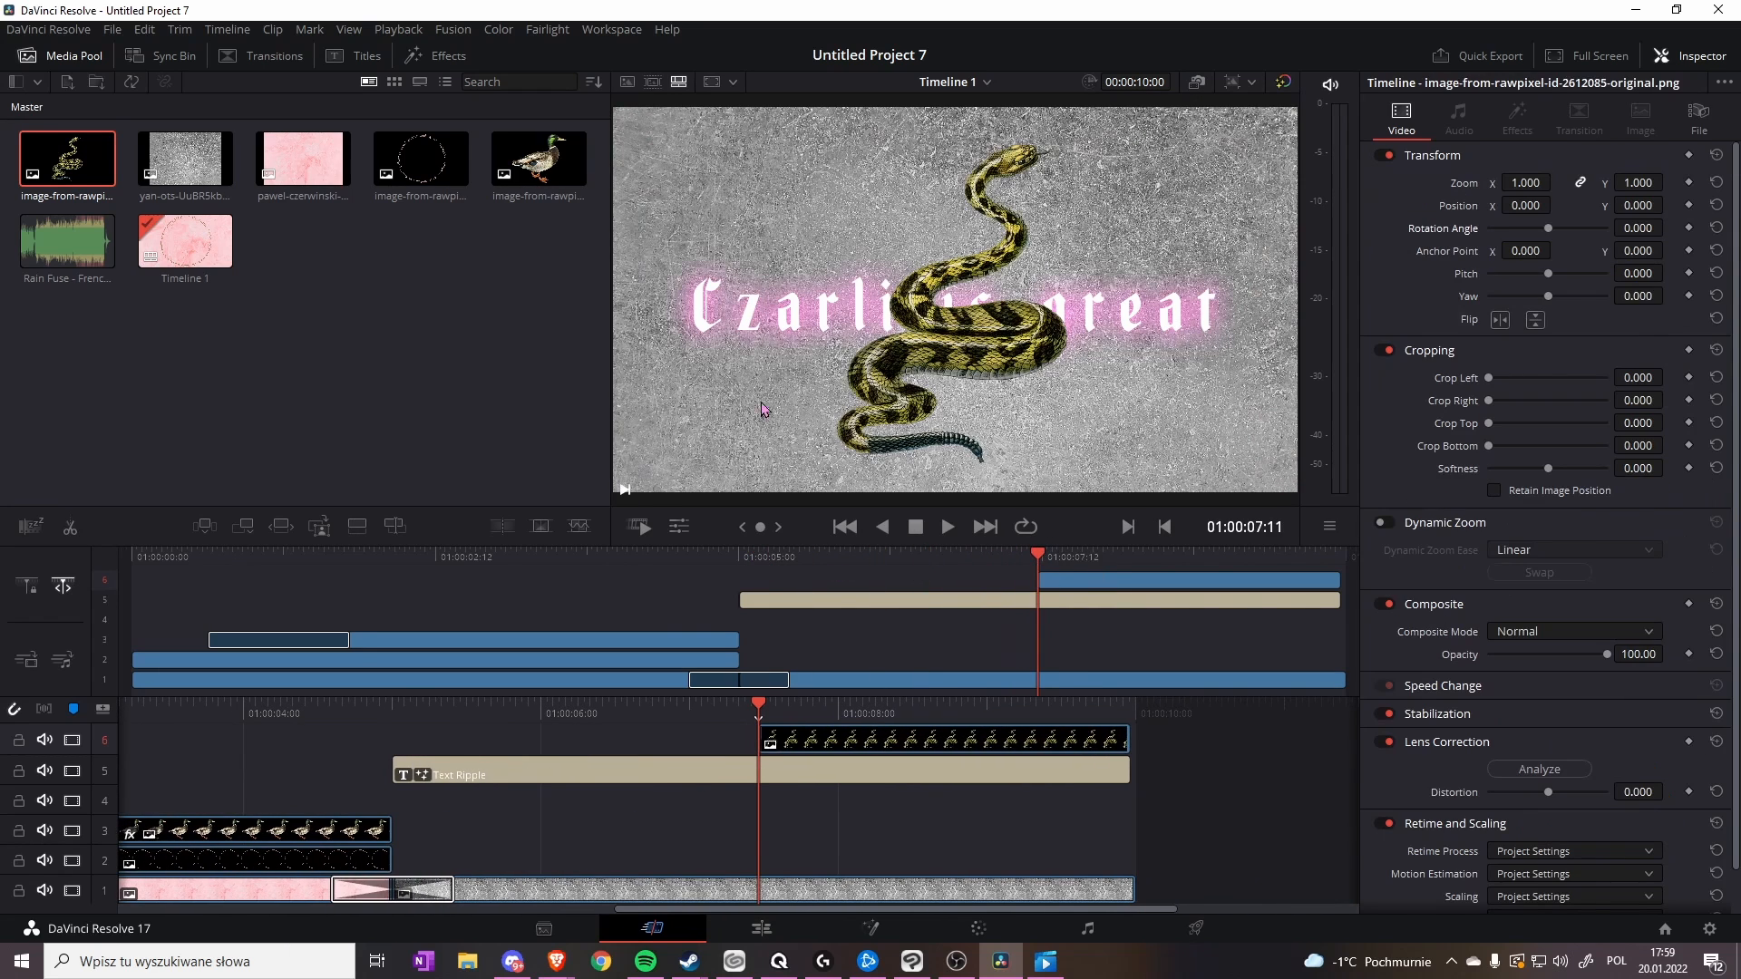
pyautogui.click(678, 527)
pyautogui.moveTo(705, 493); pyautogui.dragTo(645, 493)
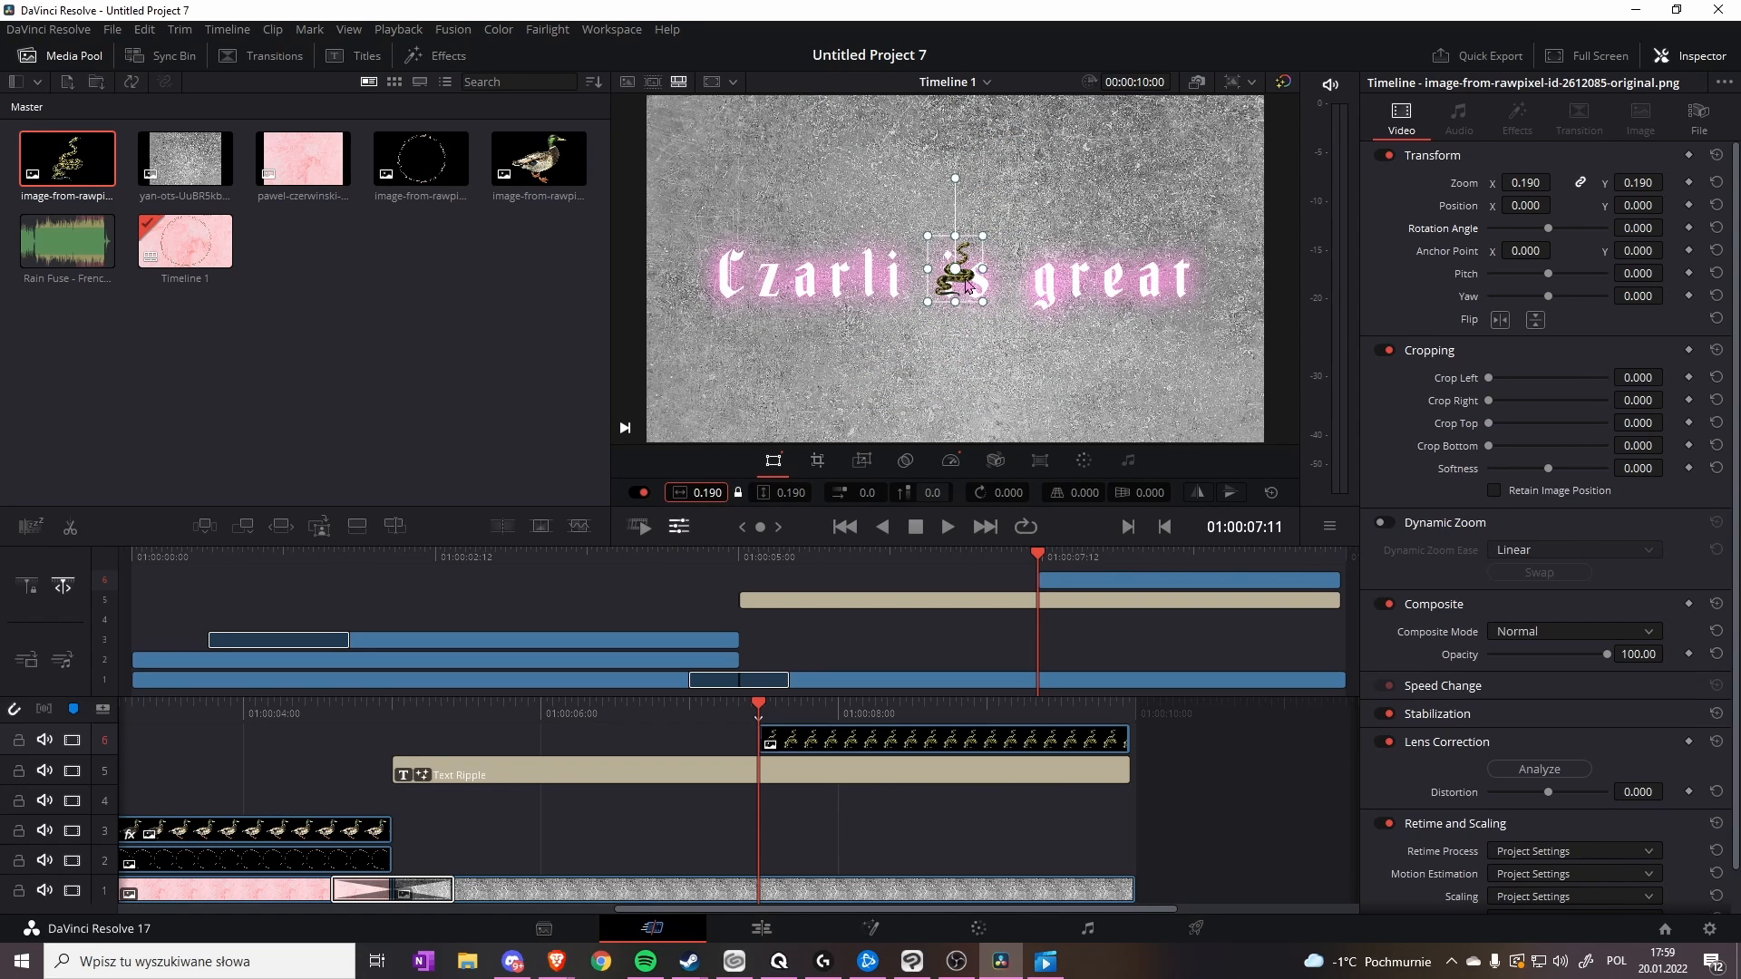
# - Move the snake beyond the frame's lower-left corner and keyframe its zoom, position and rotation at the clip's start
pyautogui.moveTo(967, 286); pyautogui.dragTo(640, 477)
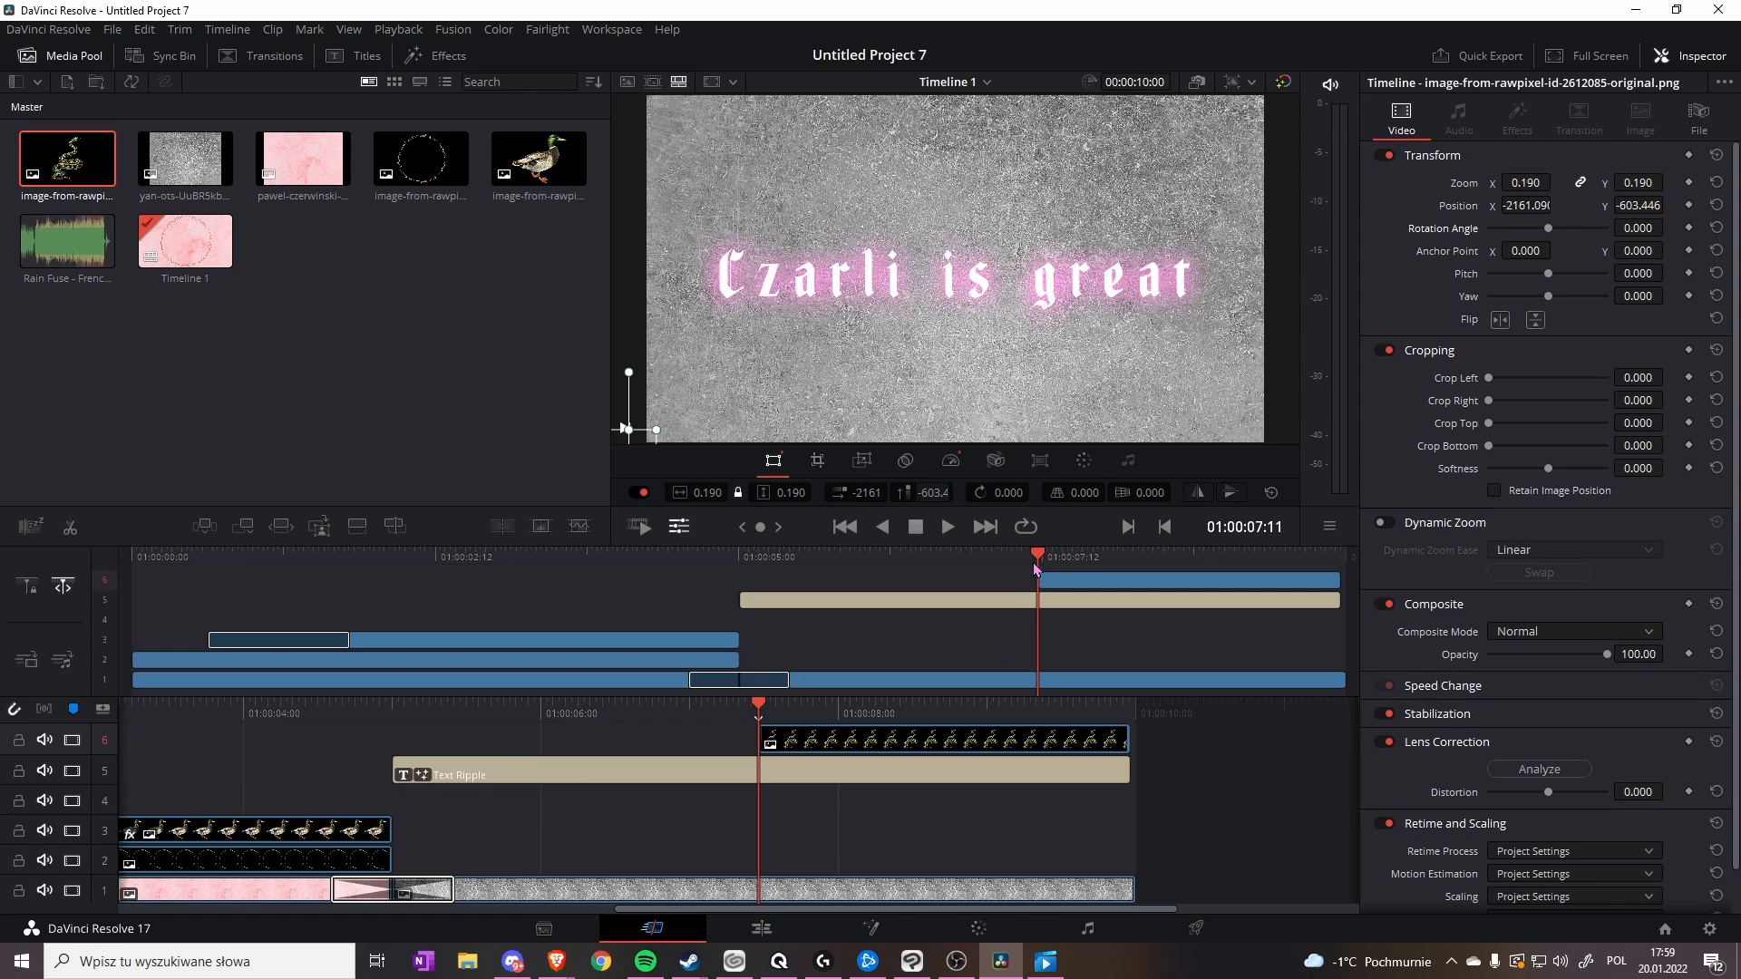
pyautogui.moveTo(1052, 580); pyautogui.dragTo(1052, 574)
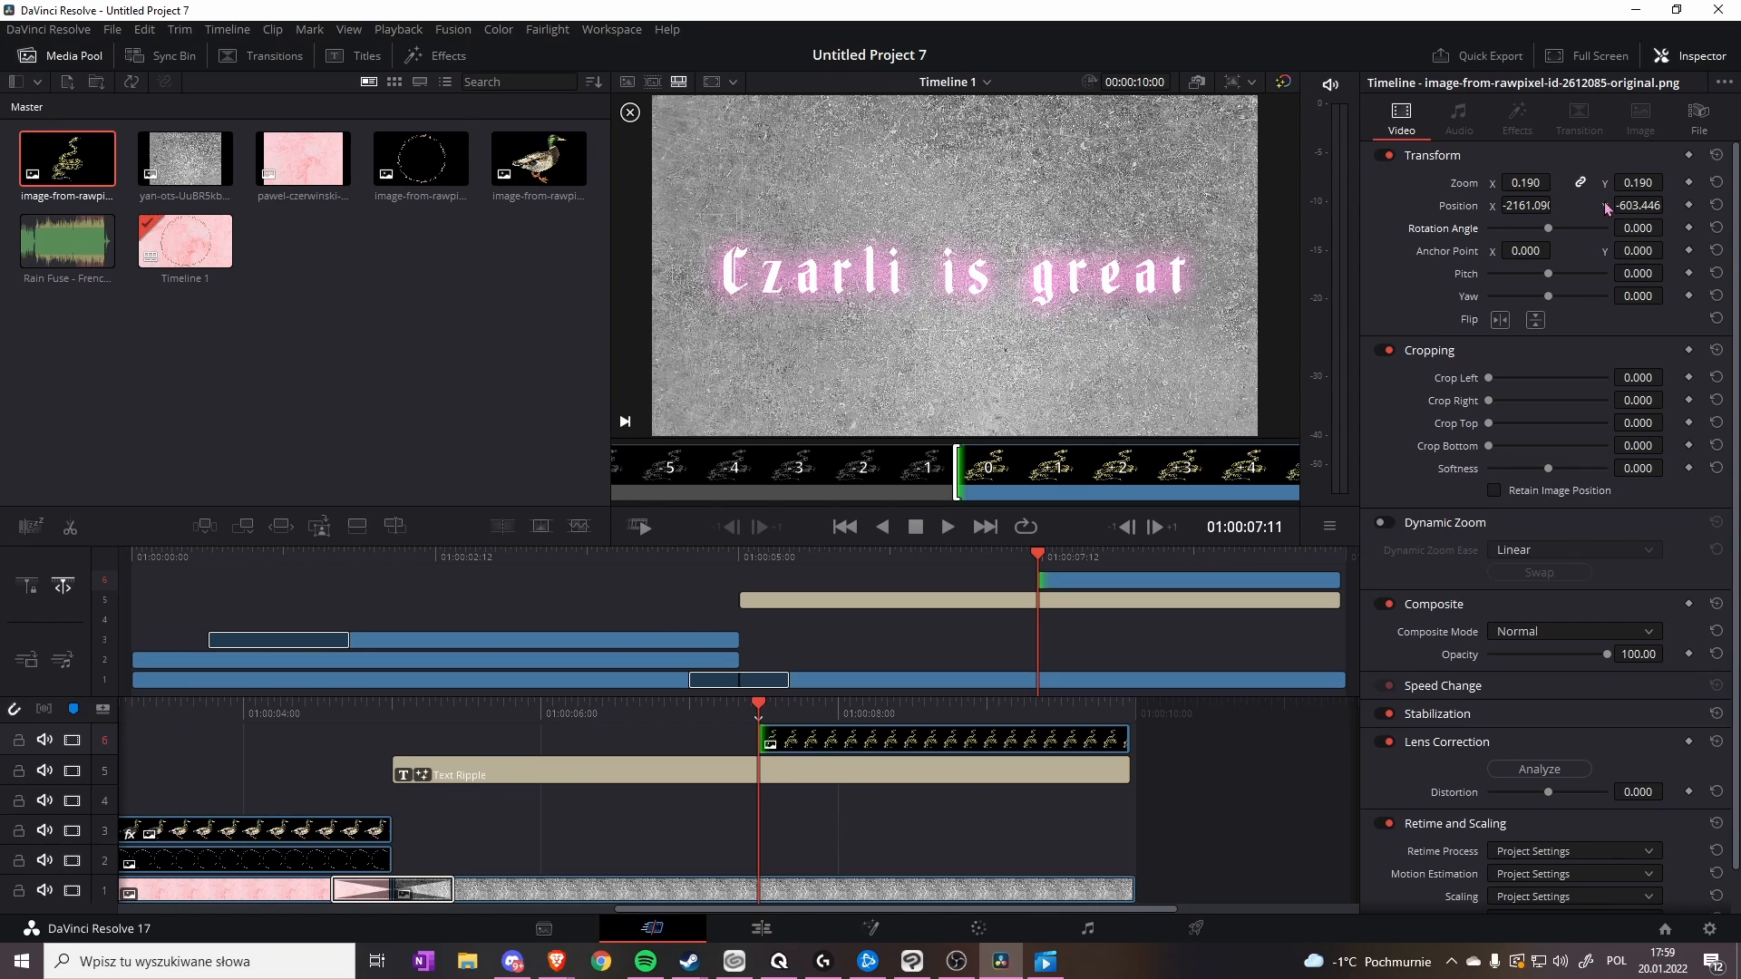
pyautogui.click(1689, 184)
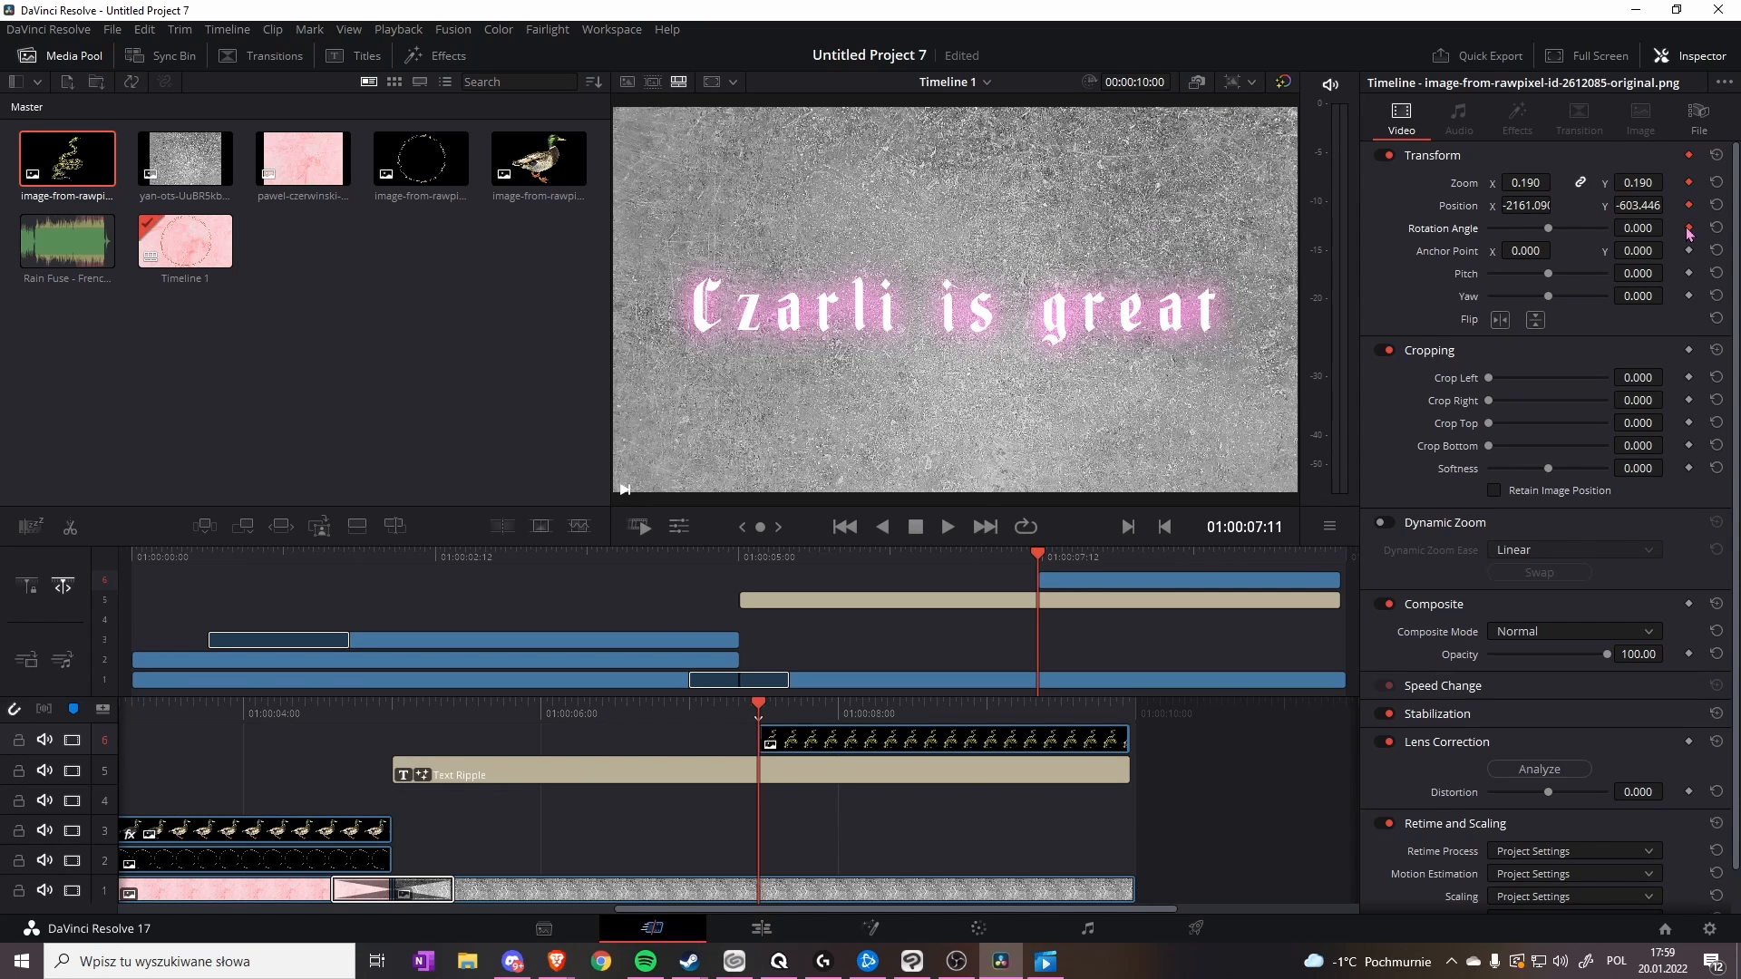
# - At 01:00:08:16, bring the snake into the frame below the title's first word, enlarged to zoom 0.377 and rotated to about -35.4
pyautogui.click(679, 527)
pyautogui.moveTo(1041, 558); pyautogui.dragTo(1188, 580)
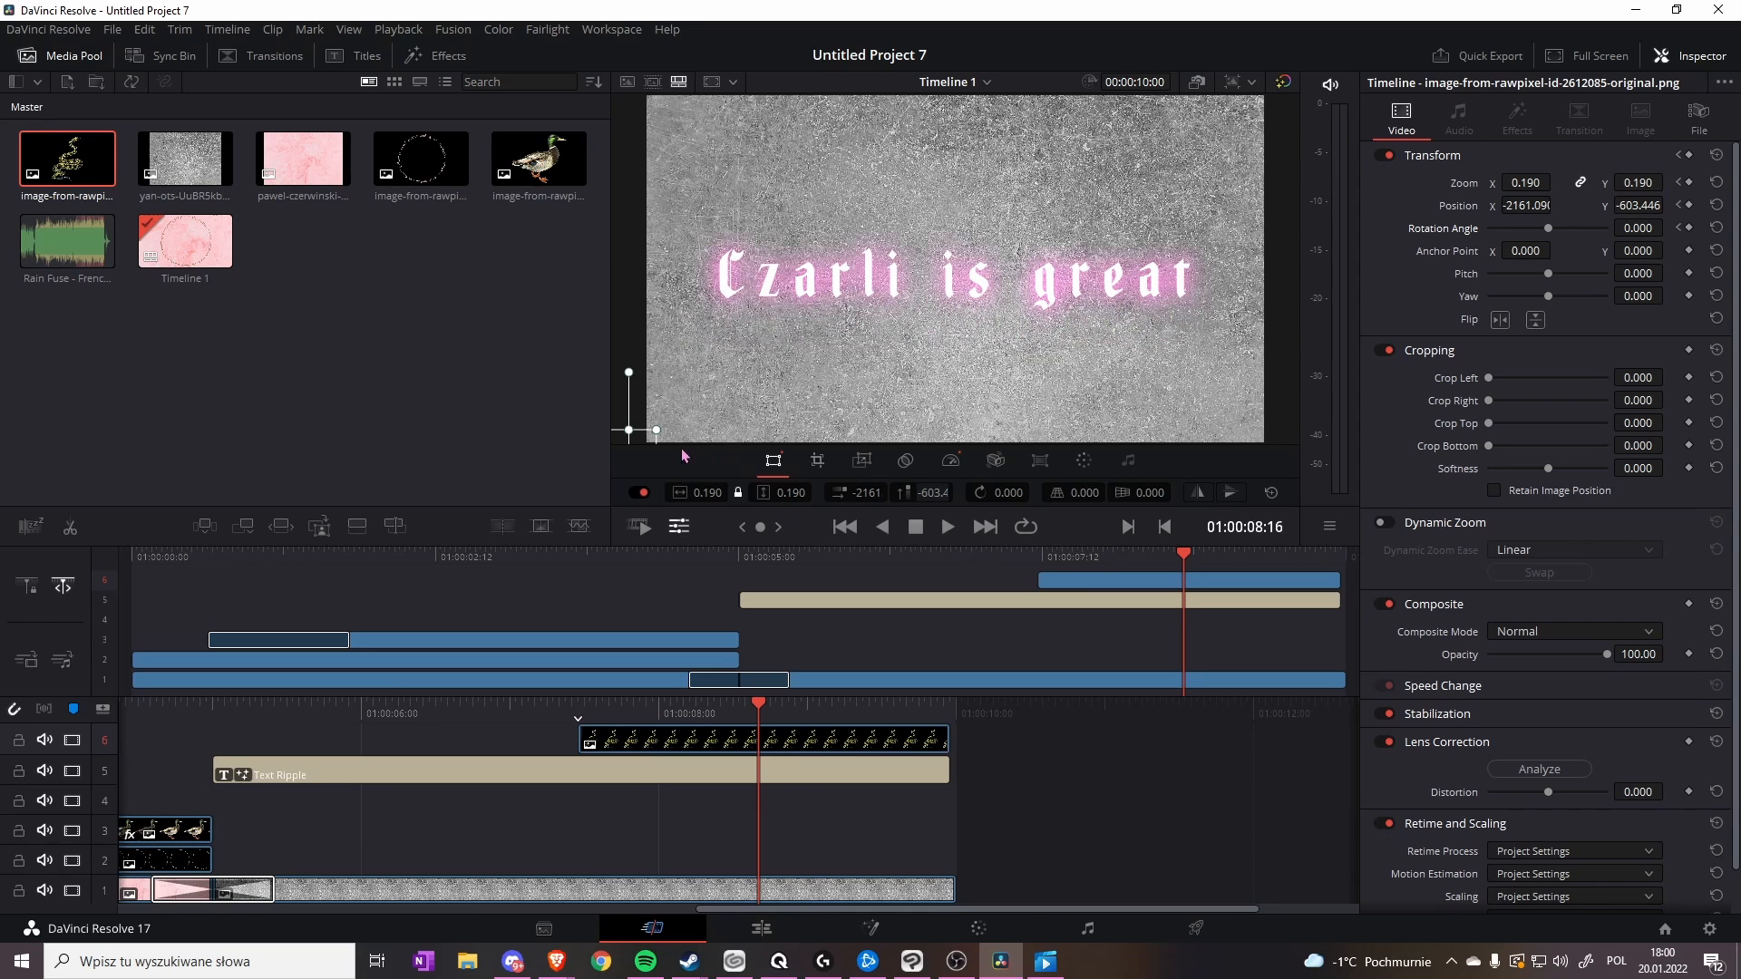
pyautogui.moveTo(650, 445); pyautogui.dragTo(861, 302)
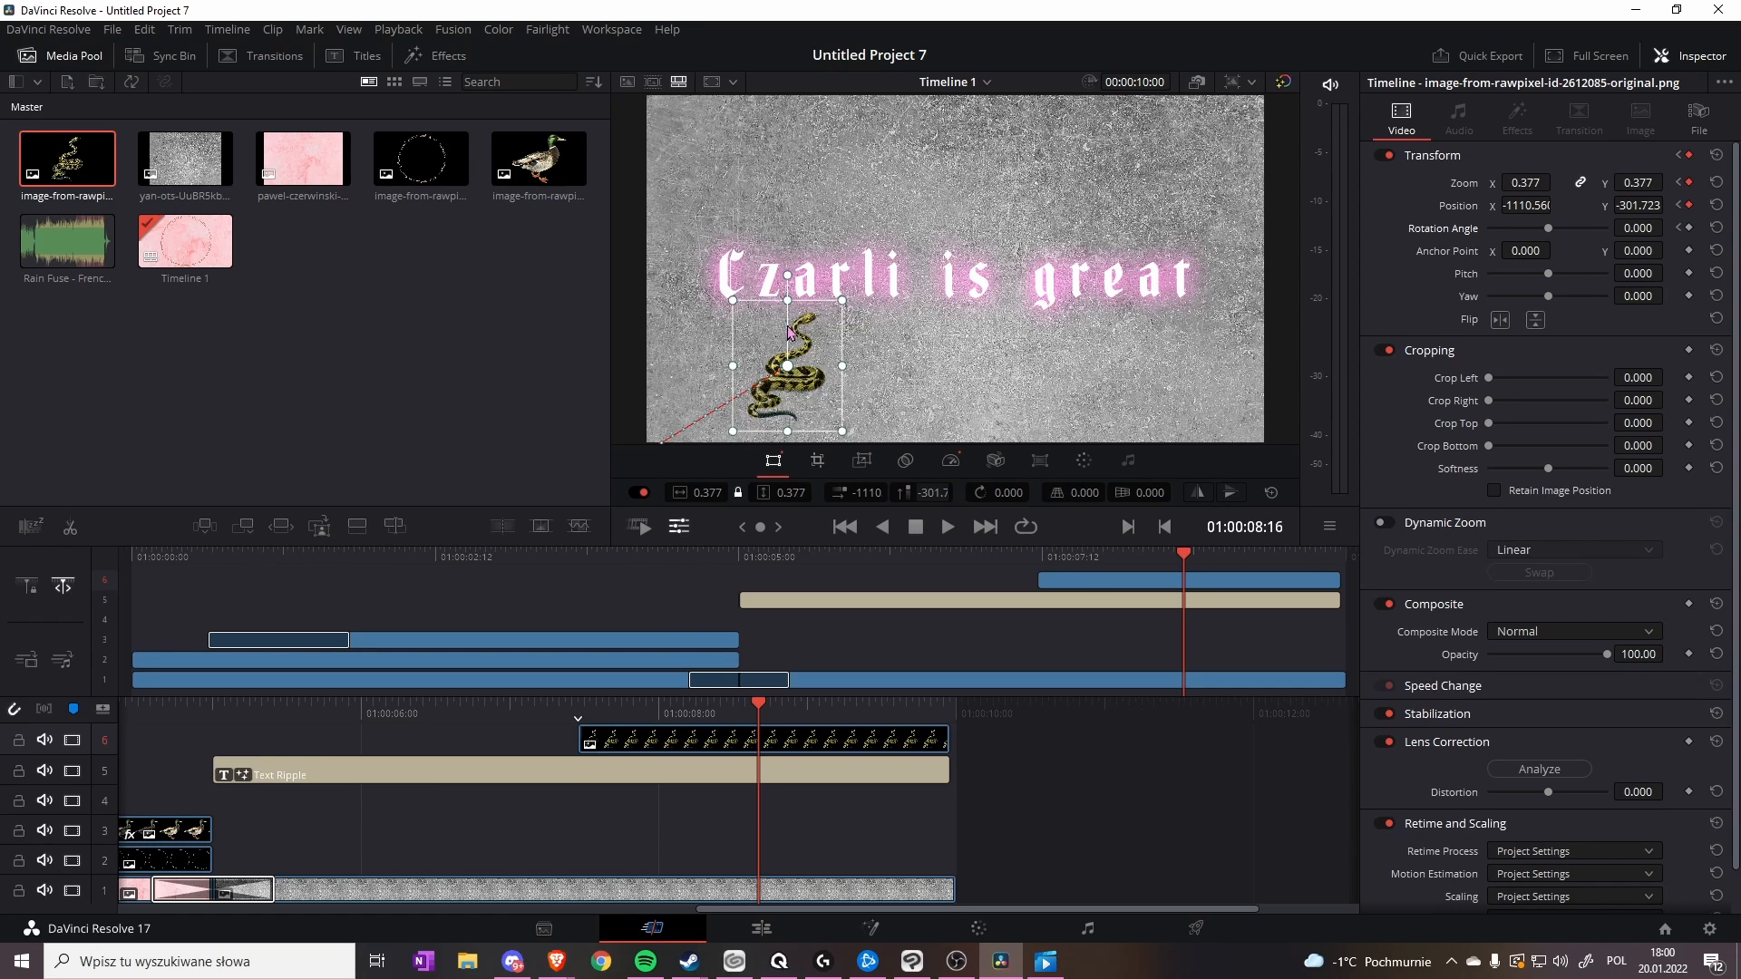
pyautogui.moveTo(790, 292); pyautogui.dragTo(847, 291)
pyautogui.moveTo(832, 354); pyautogui.dragTo(843, 344)
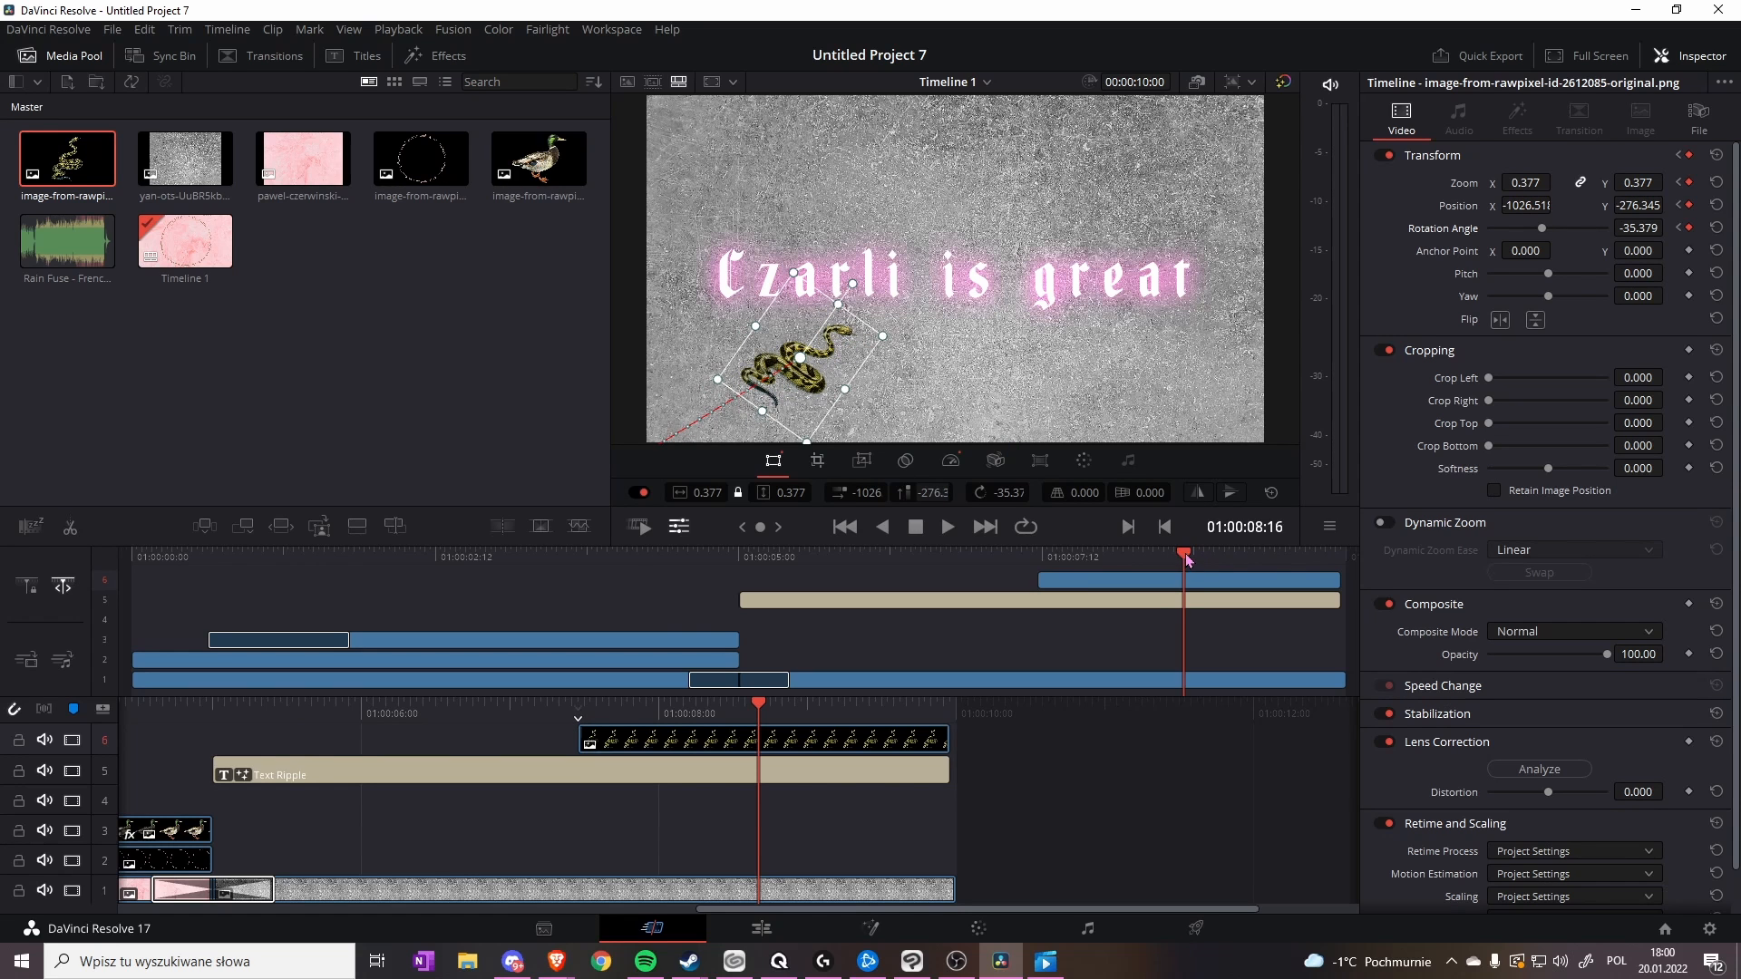
# - Near the snake clip's end, keyframe it in the frame's lower right at zoom about 1.703 by 1.804, rotated to 31.201
pyautogui.moveTo(1187, 559); pyautogui.dragTo(1334, 570)
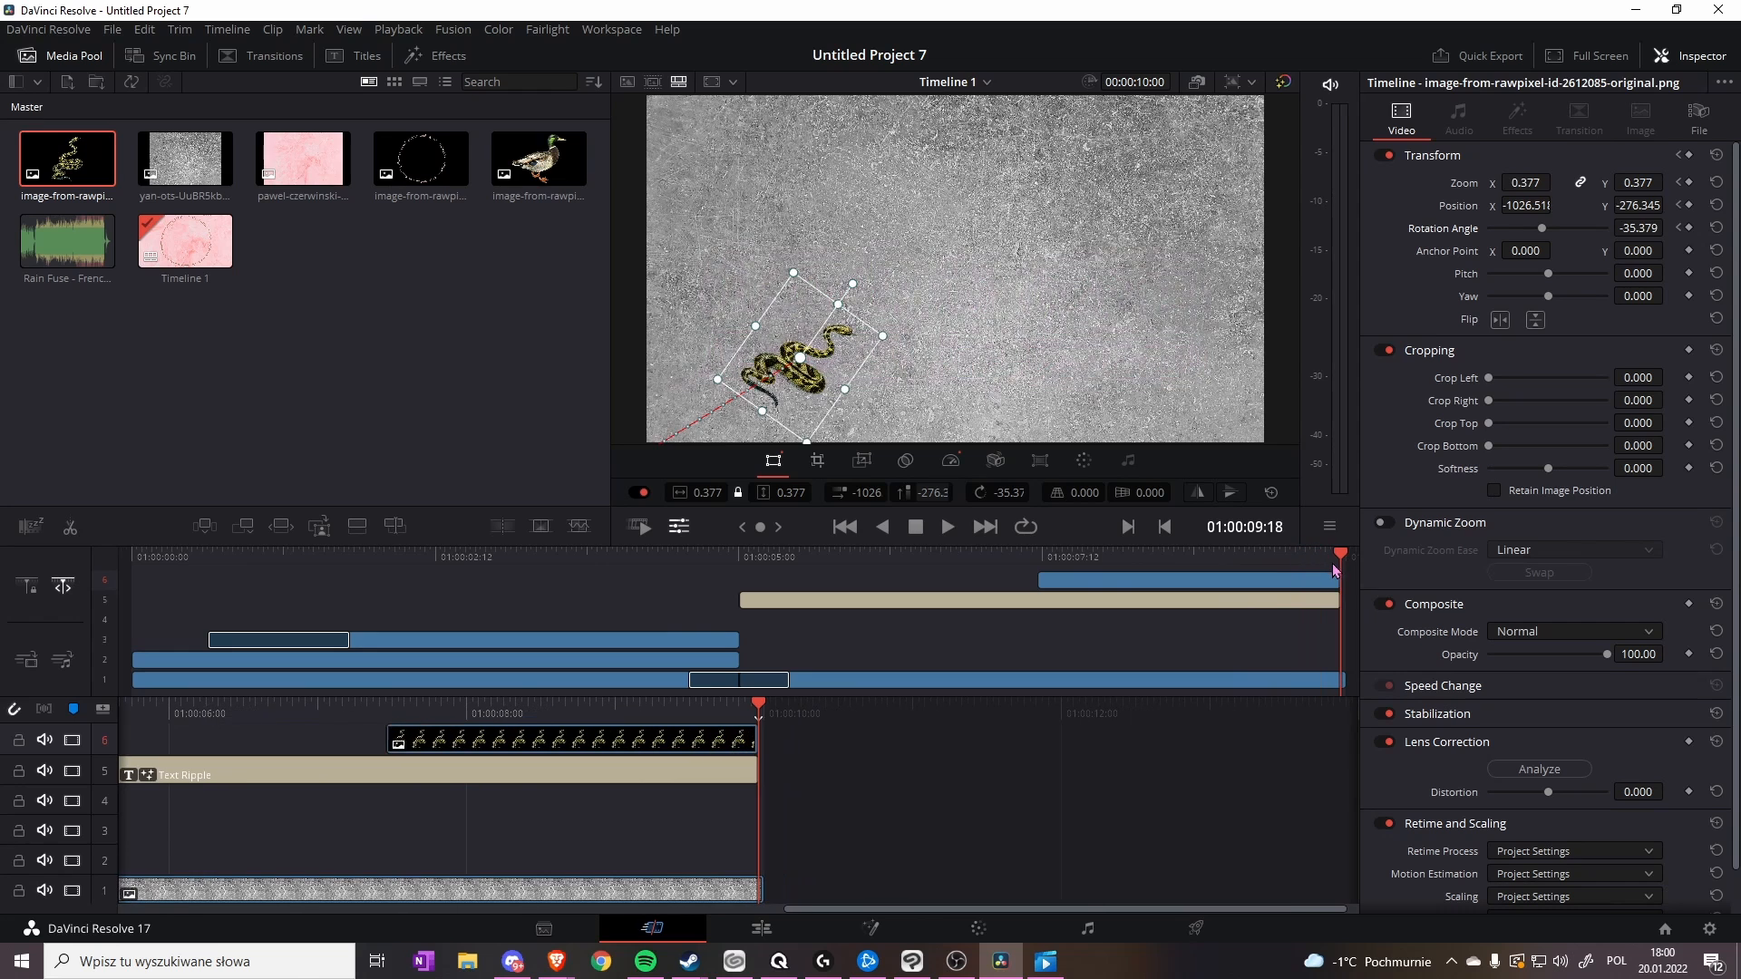
pyautogui.moveTo(819, 378); pyautogui.dragTo(1108, 255)
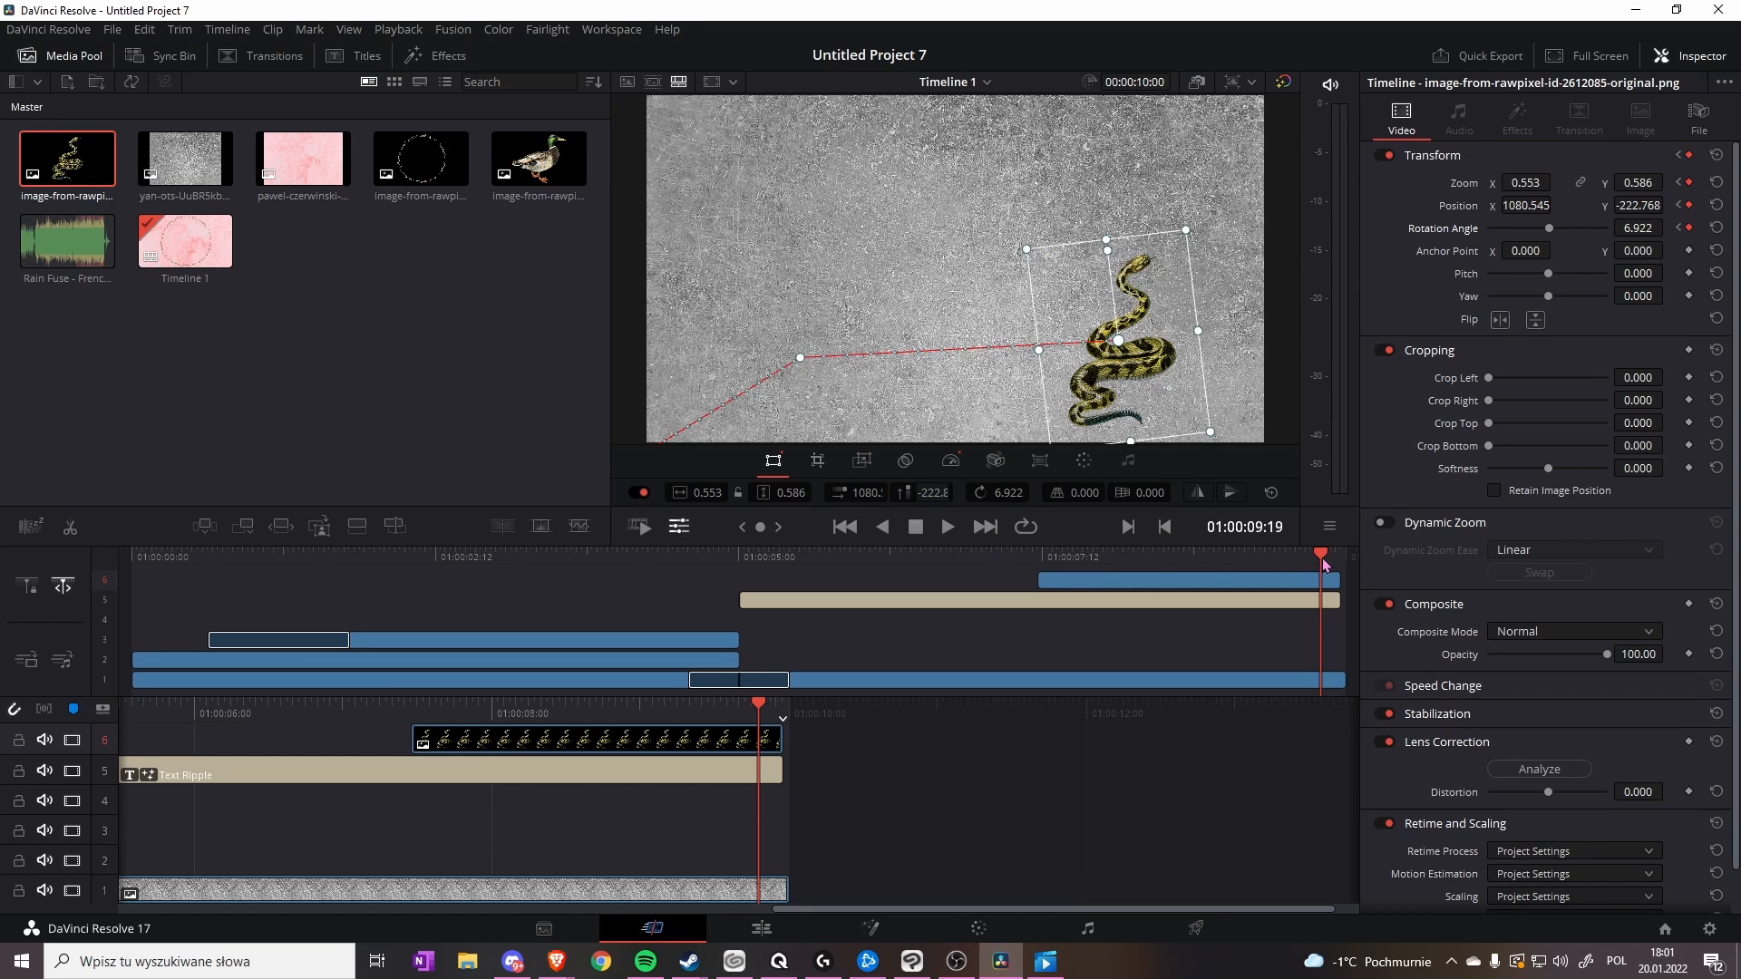
pyautogui.moveTo(1024, 253); pyautogui.dragTo(838, 181)
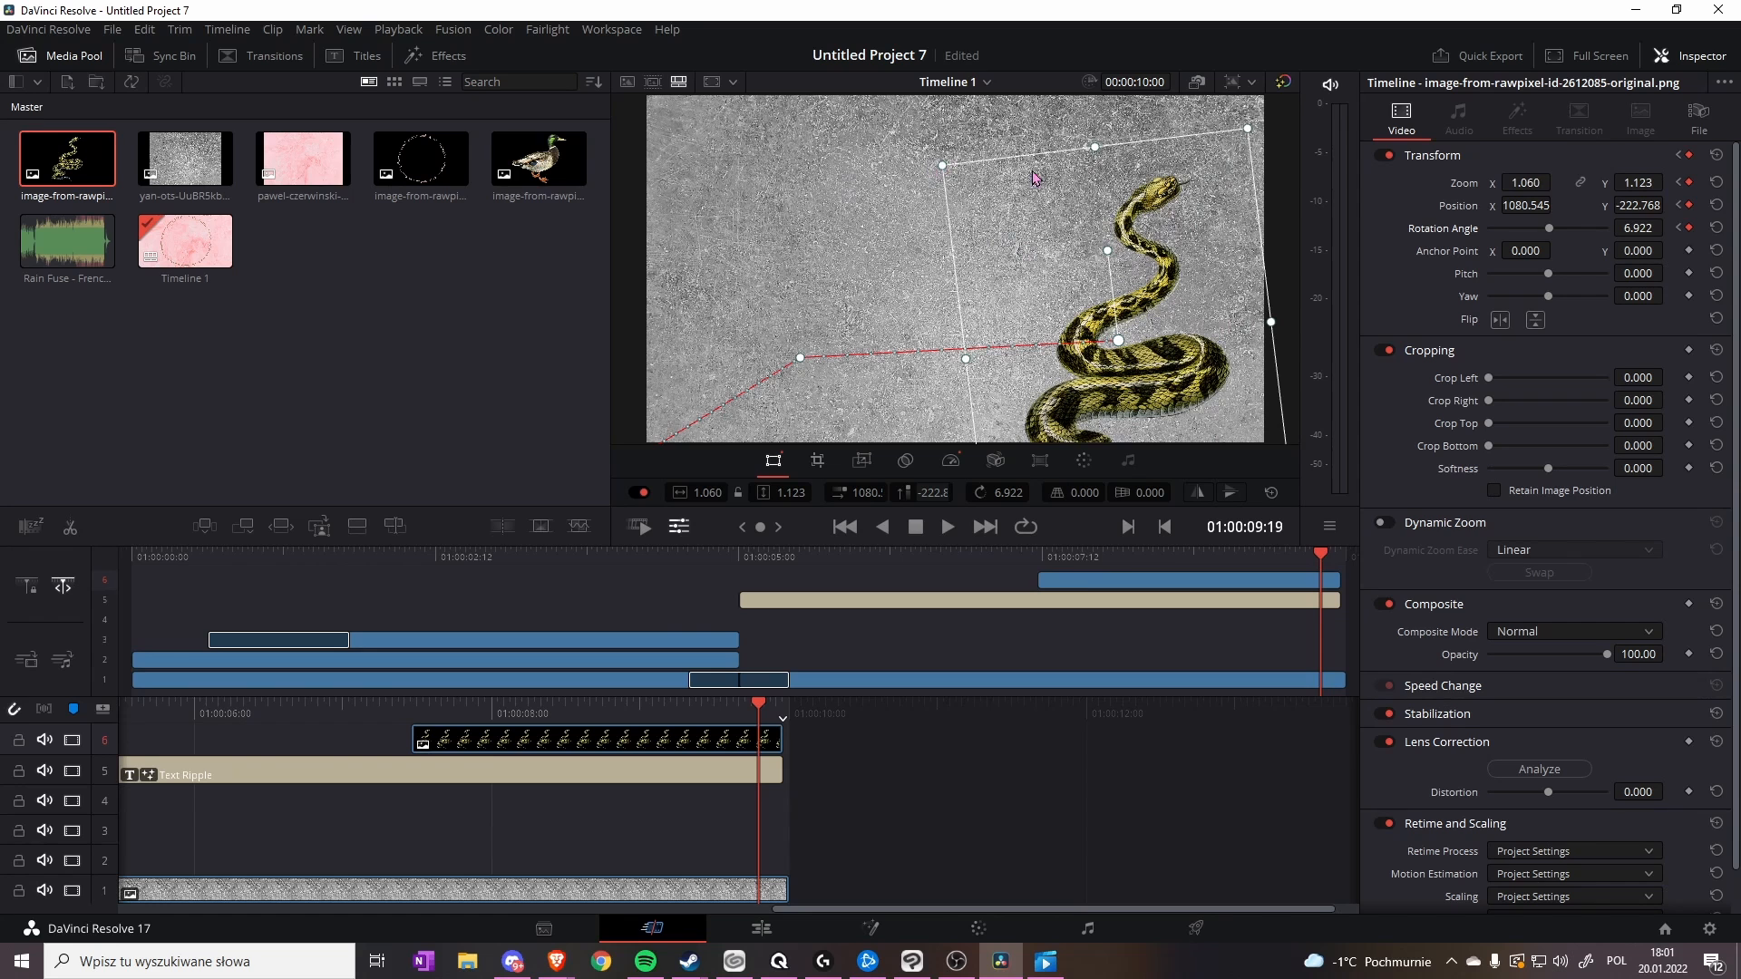
pyautogui.moveTo(1107, 254); pyautogui.dragTo(1074, 274)
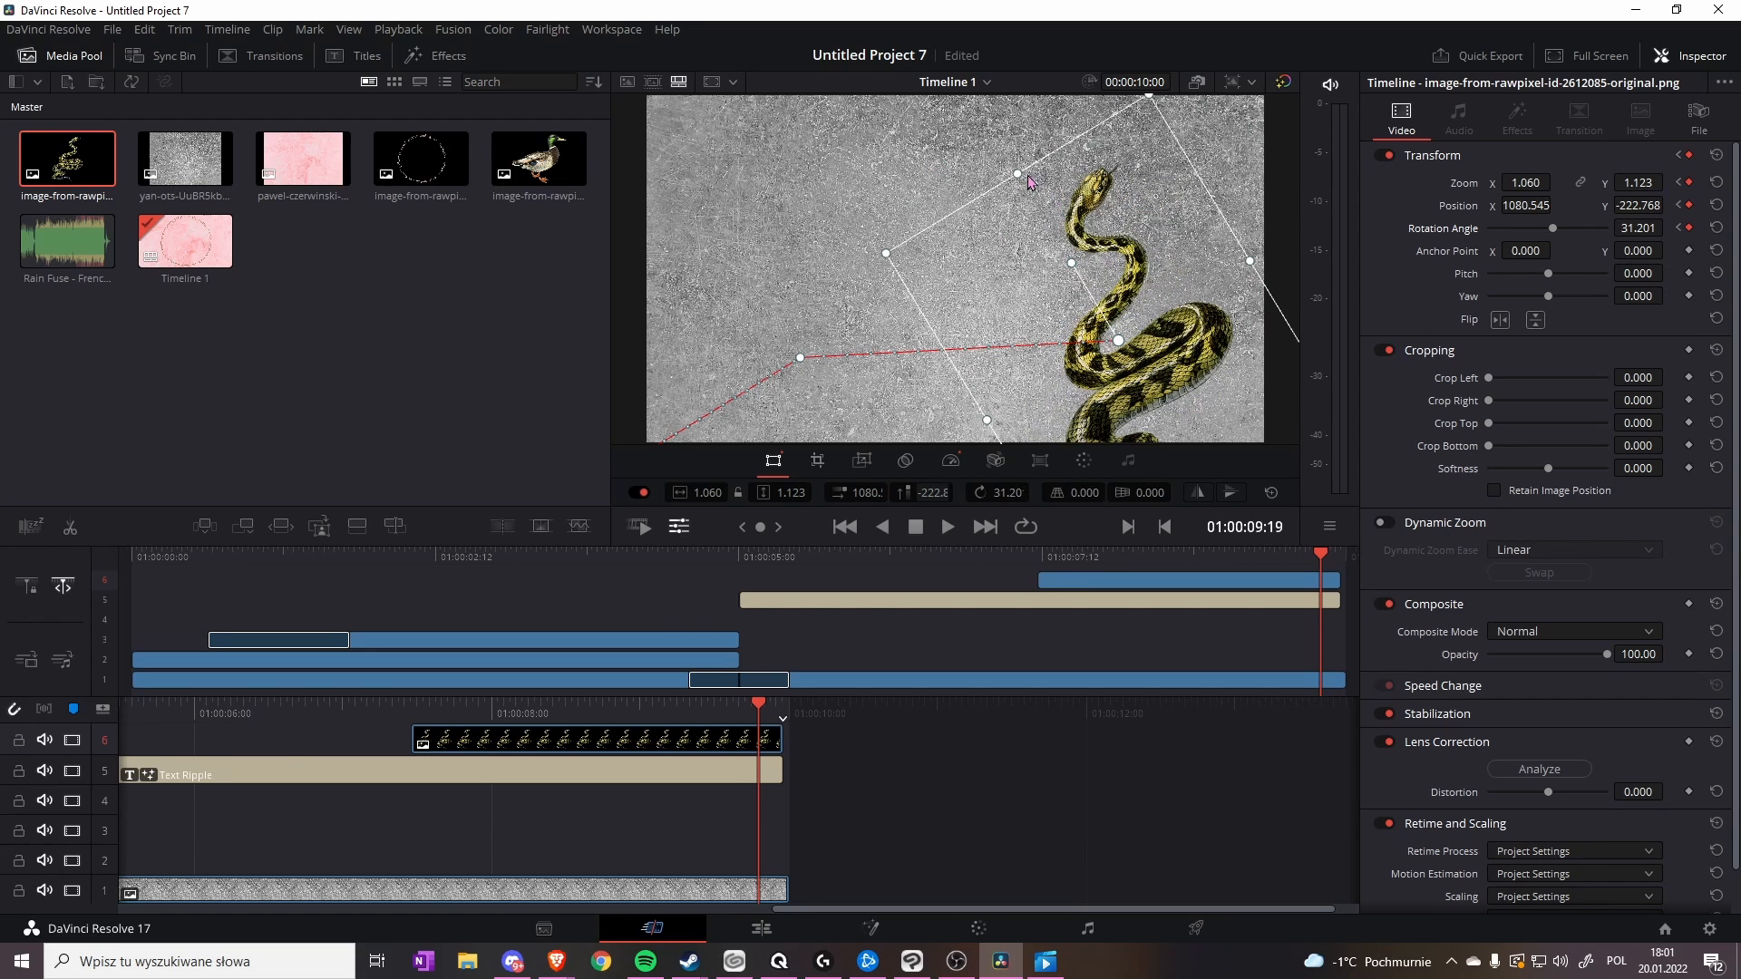
pyautogui.moveTo(886, 255); pyautogui.dragTo(741, 203)
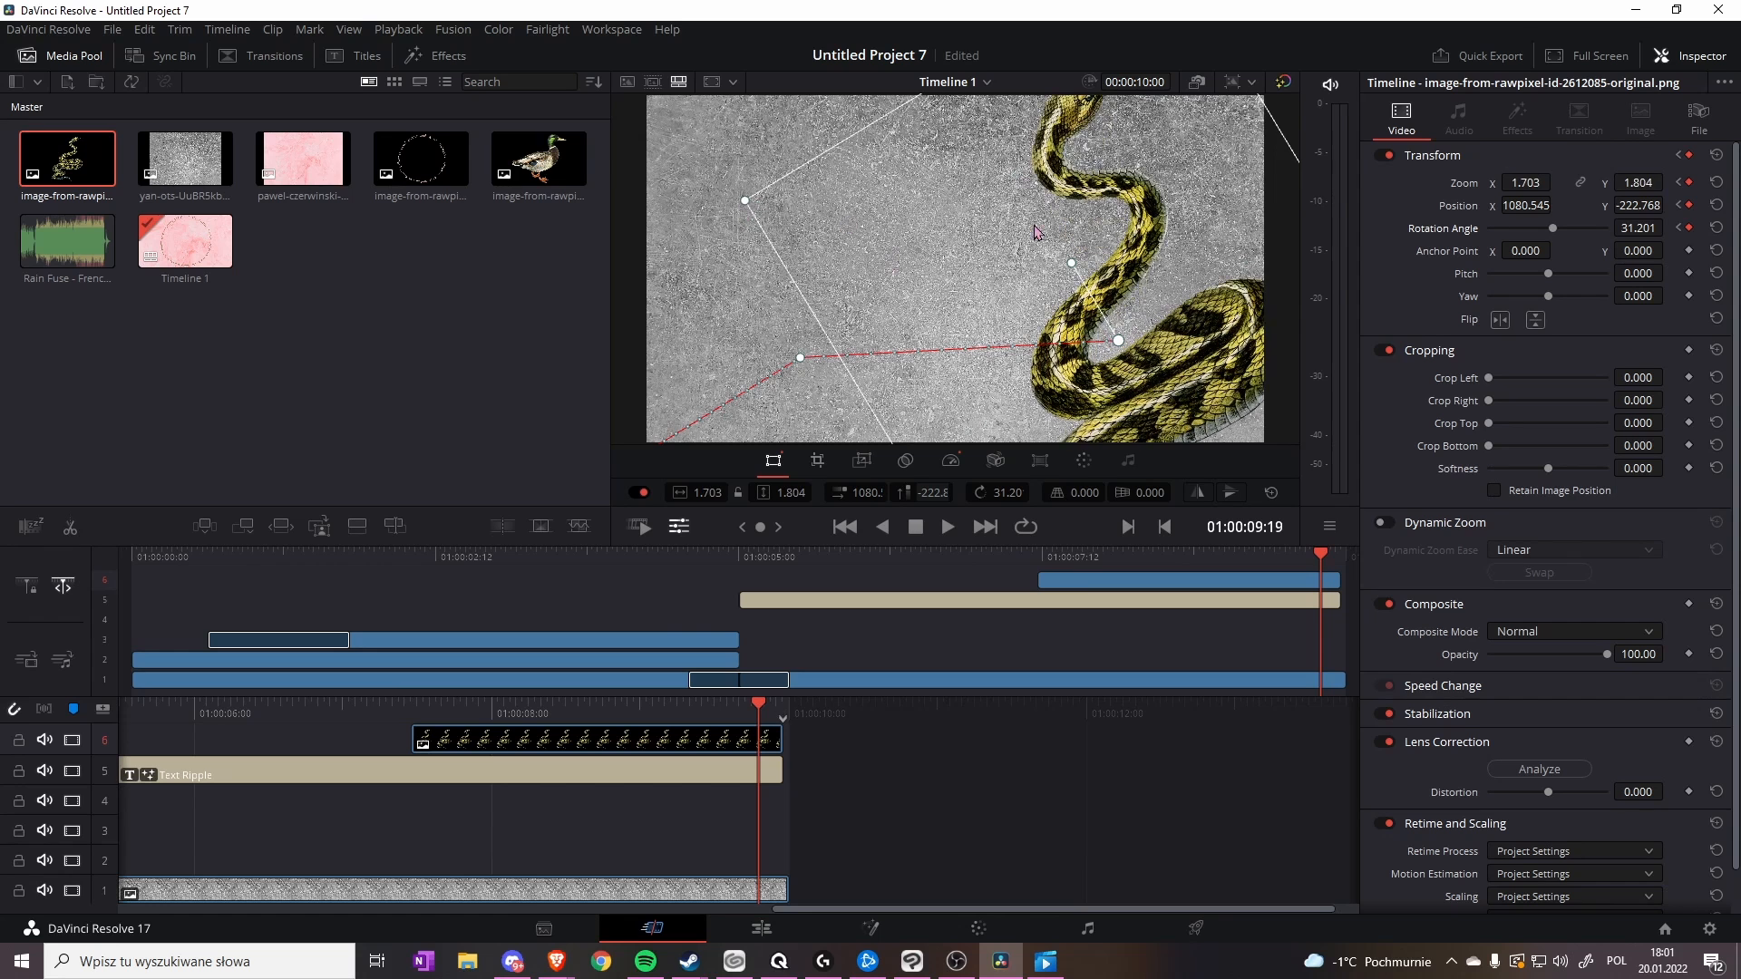
pyautogui.moveTo(1143, 200); pyautogui.dragTo(1165, 260)
# - Play the snake animation from the start of its clip, and return the playhead to the start of the timeline
pyautogui.moveTo(1322, 571); pyautogui.dragTo(1042, 569)
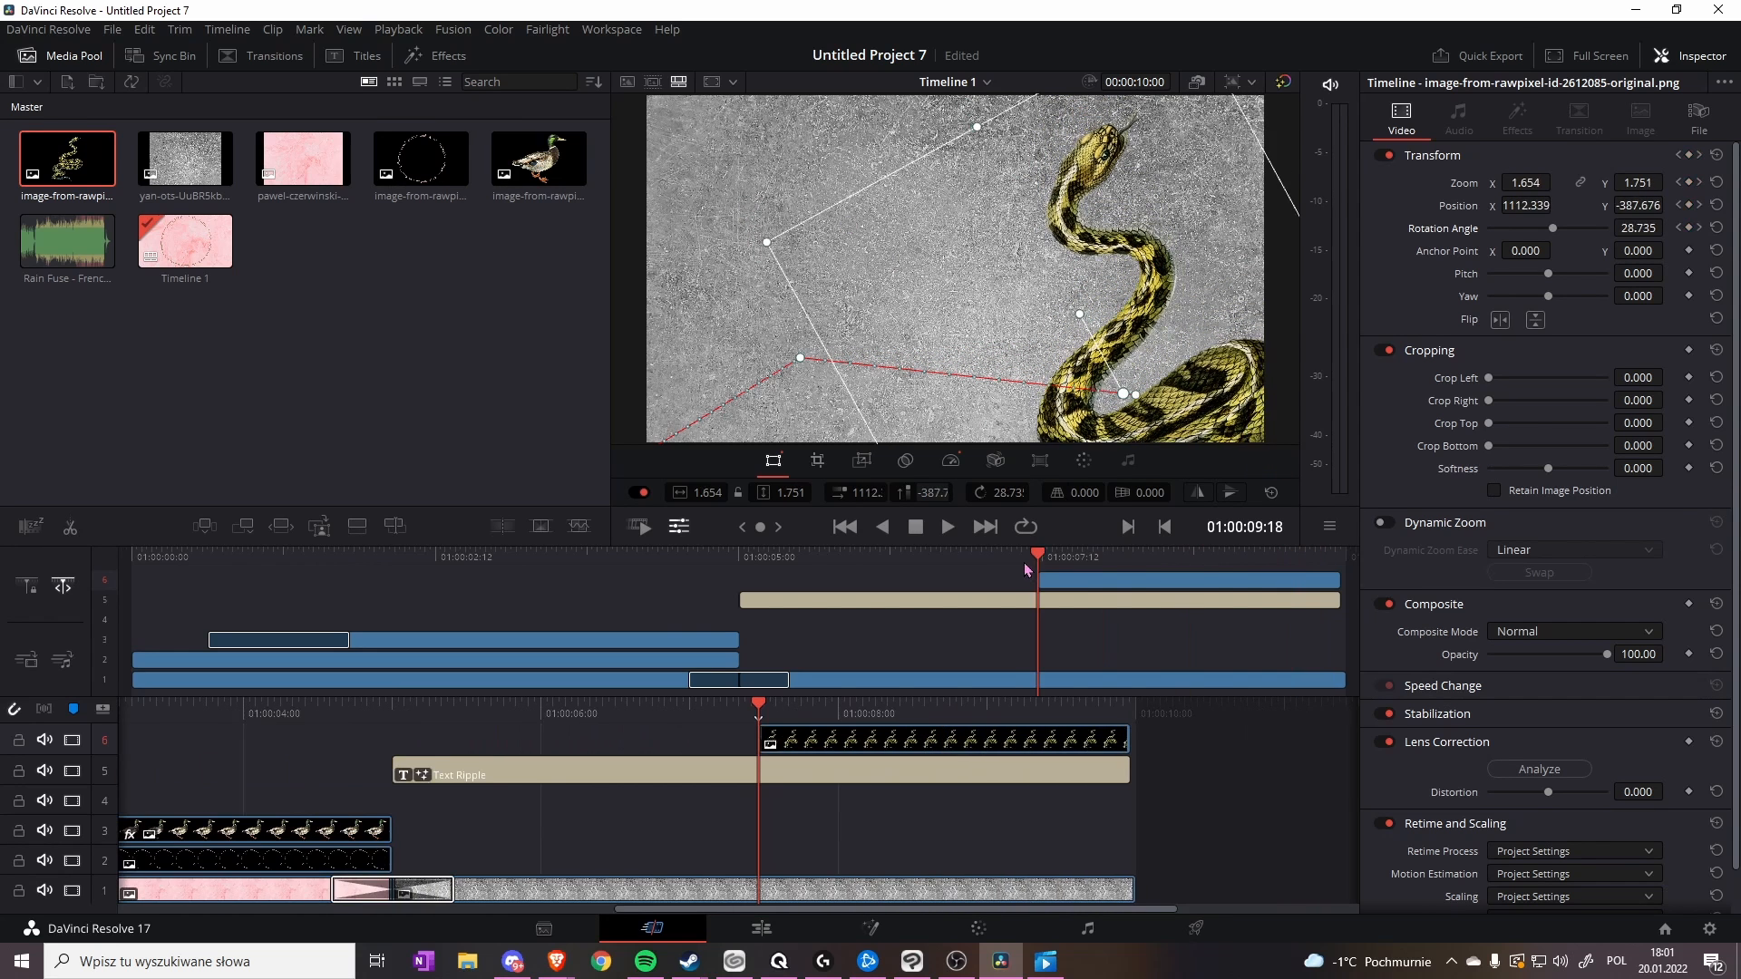
pyautogui.click(948, 527)
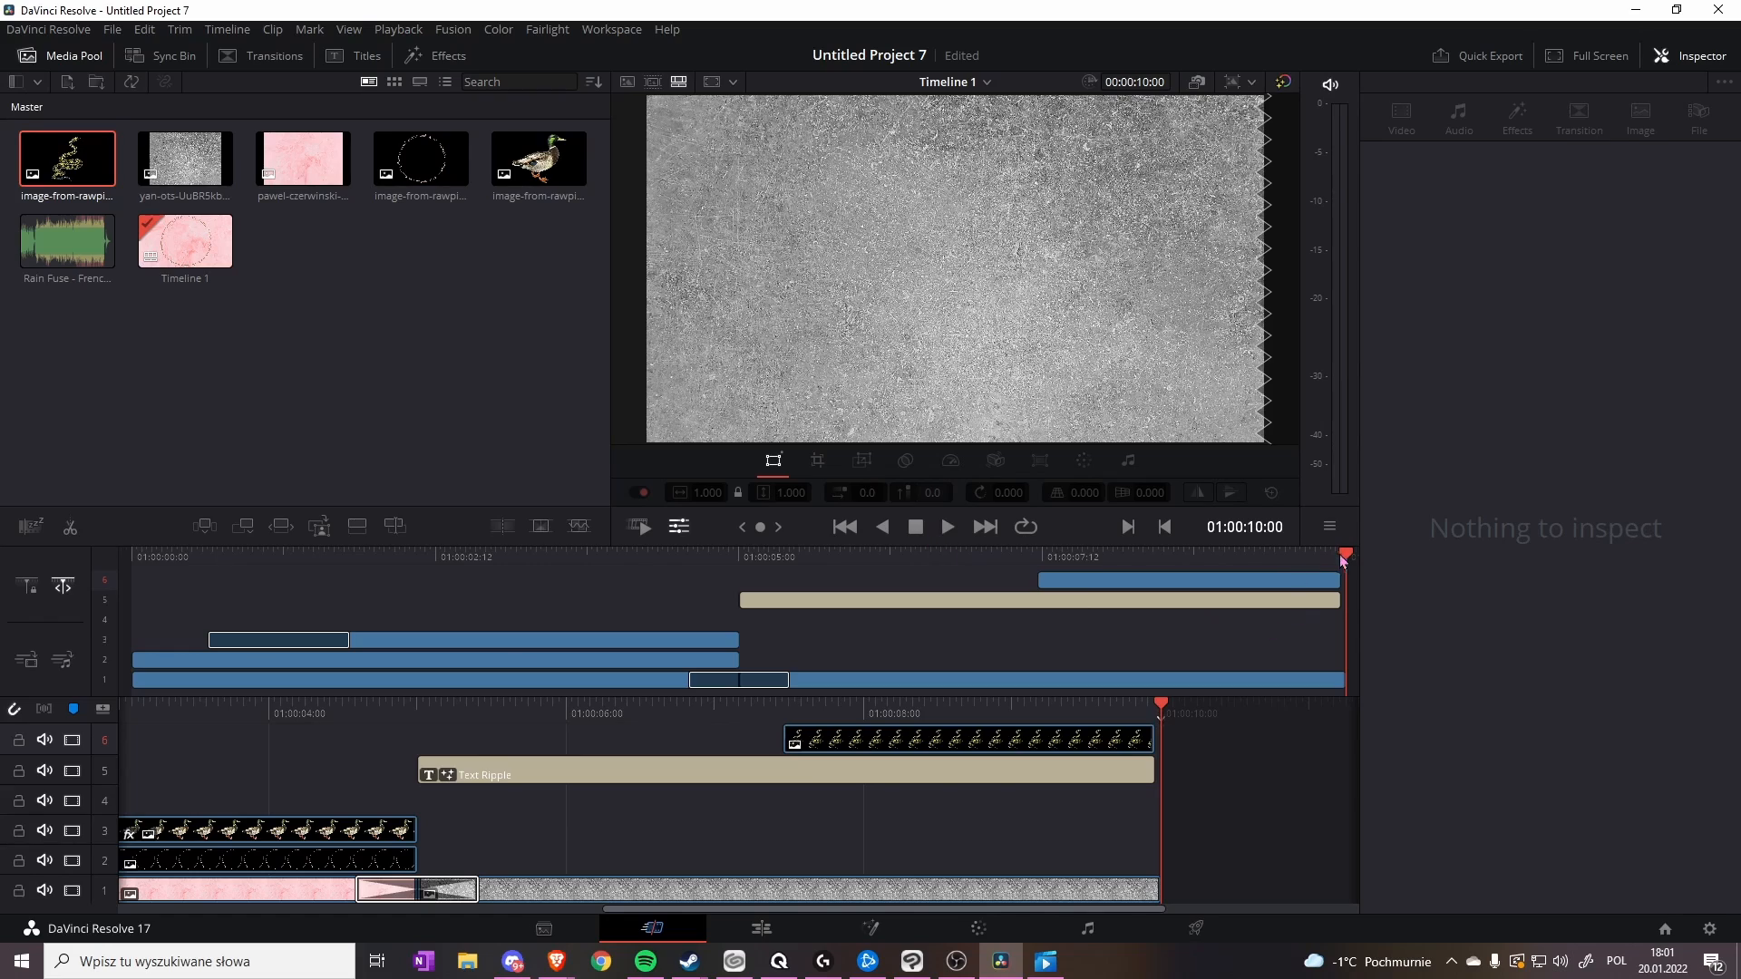
pyautogui.moveTo(1343, 554); pyautogui.dragTo(133, 555)
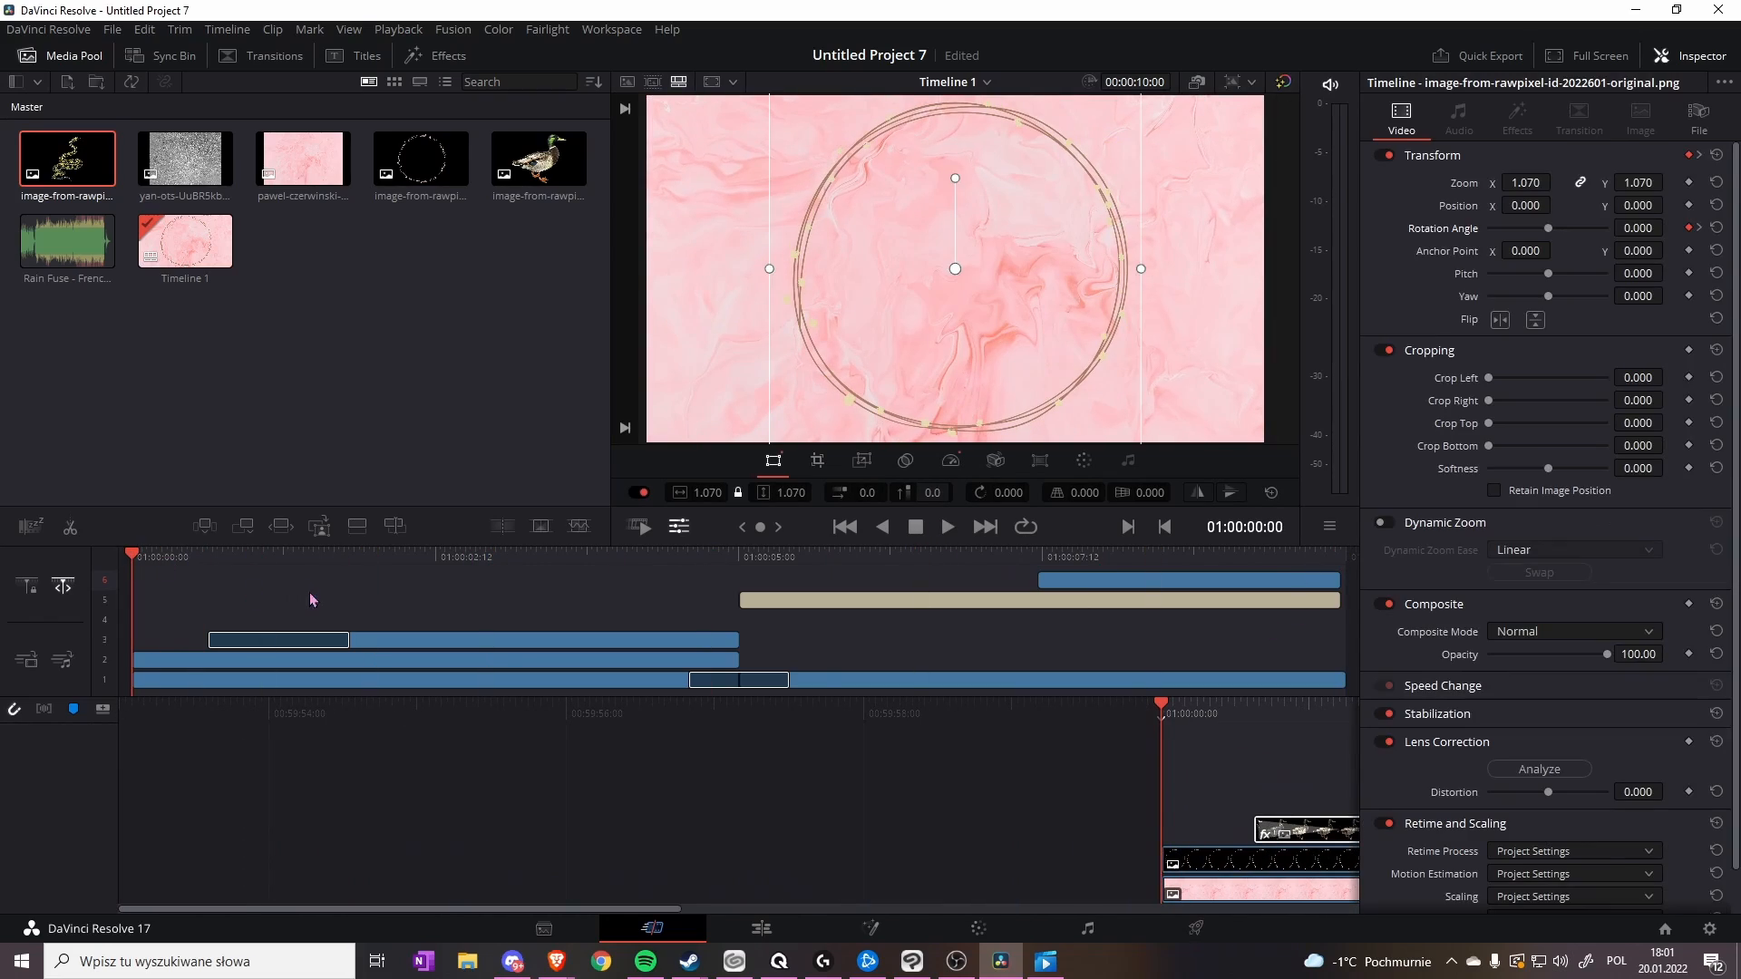